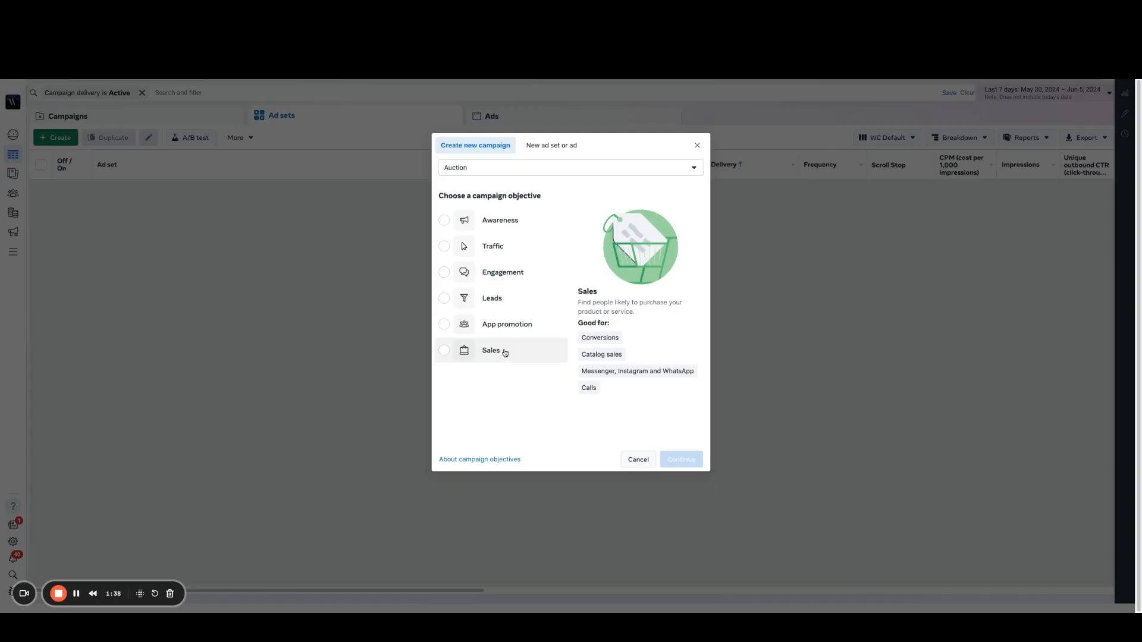
Step: Create a new auction campaign with the Sales objective, using the manual sales campaign setup
{"action": "mouse_move", "coordinate": [489, 358]}
{"action": "mouse_move", "coordinate": [489, 303]}
{"action": "left_click", "coordinate": [490, 350]}
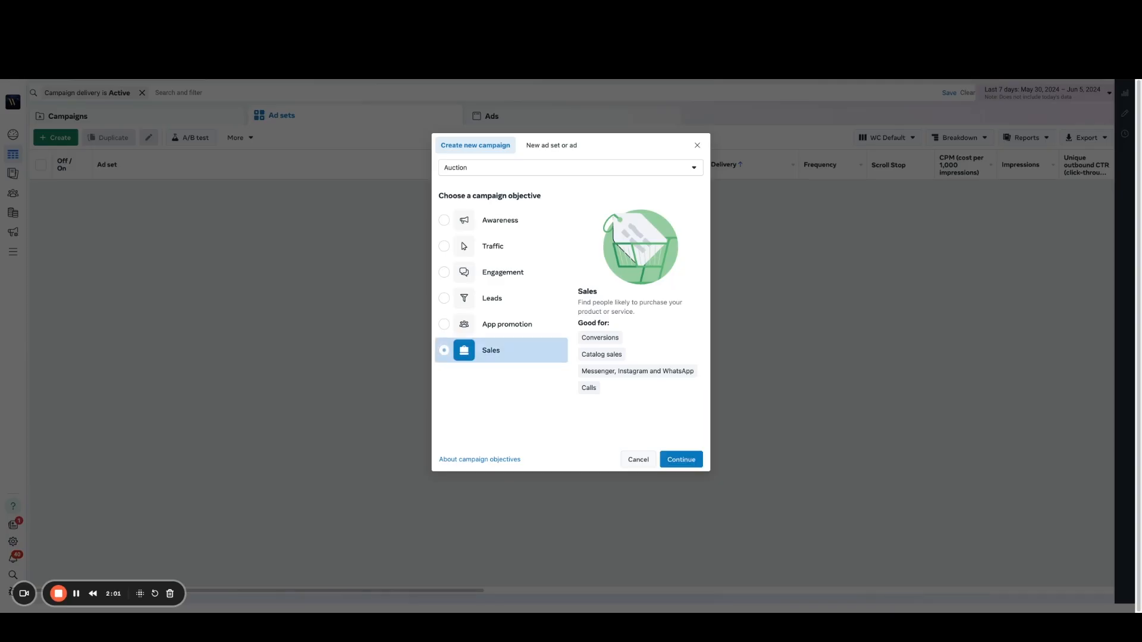
{"action": "left_click", "coordinate": [688, 464]}
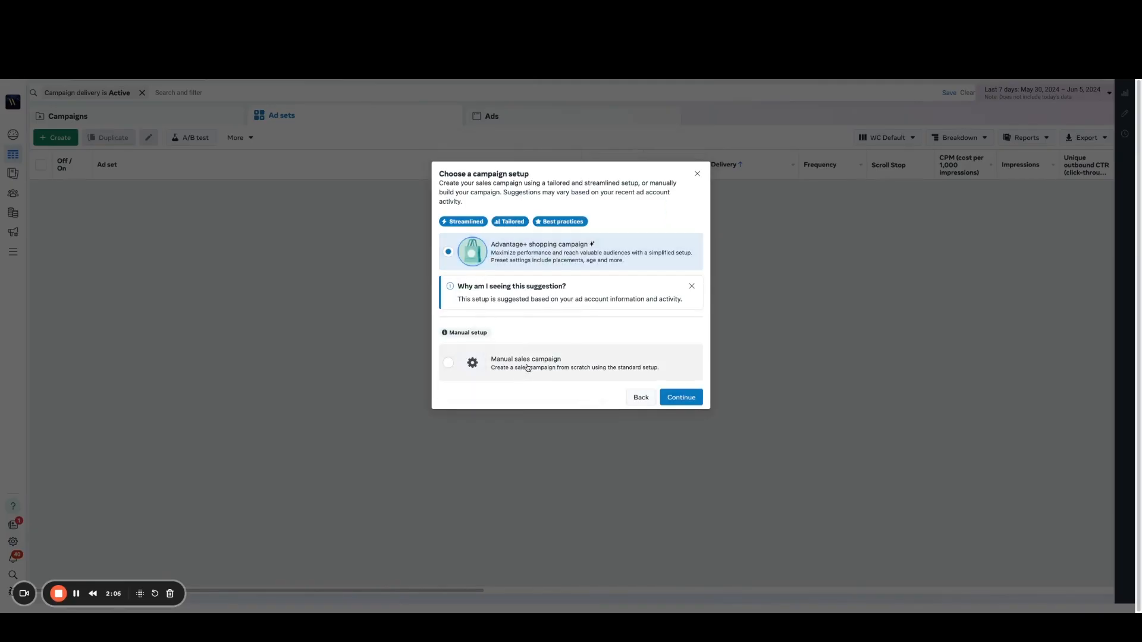
{"action": "left_click", "coordinate": [527, 368]}
{"action": "left_click", "coordinate": [680, 400]}
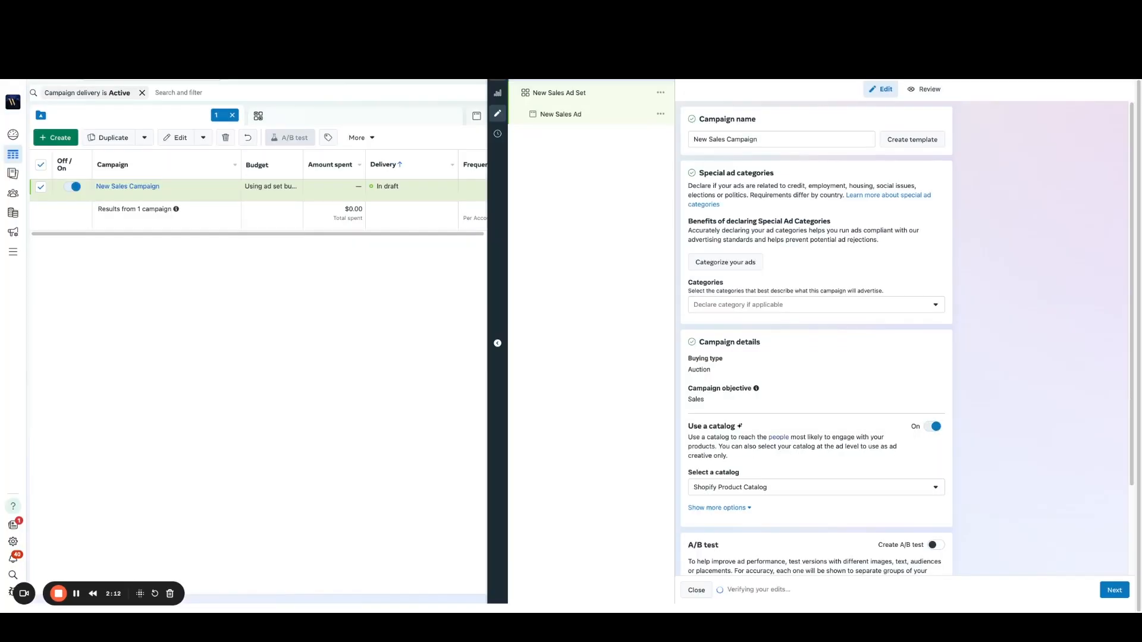
Step: Rename the campaign as "MRC | Conversions | ABO"
{"action": "triple_click", "coordinate": [768, 142]}
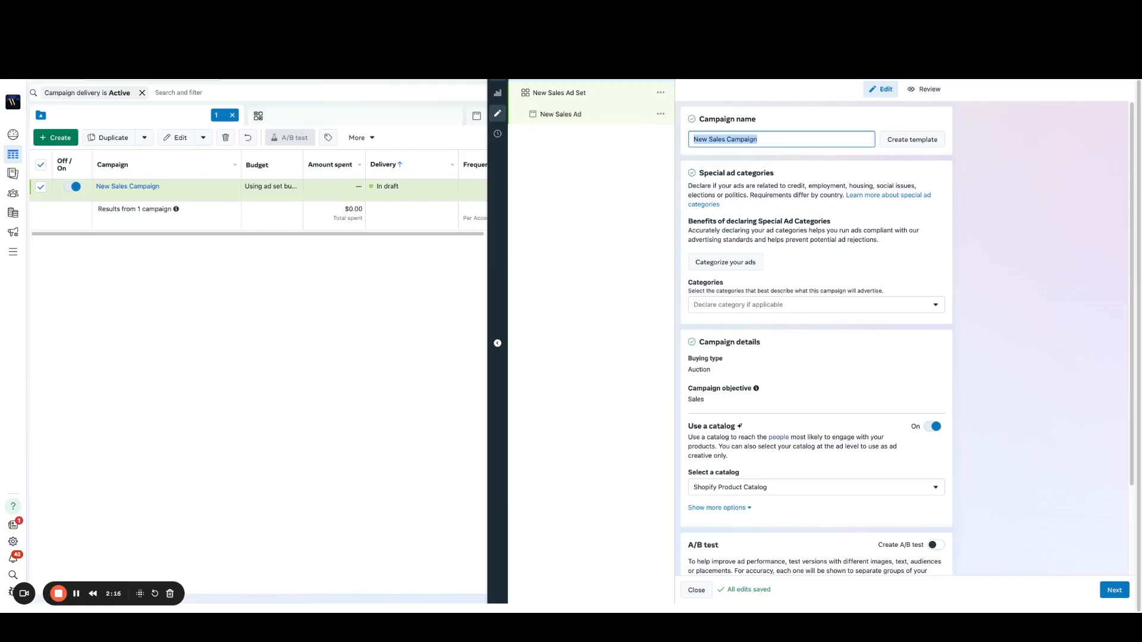
{"action": "type", "text": "MRC"}
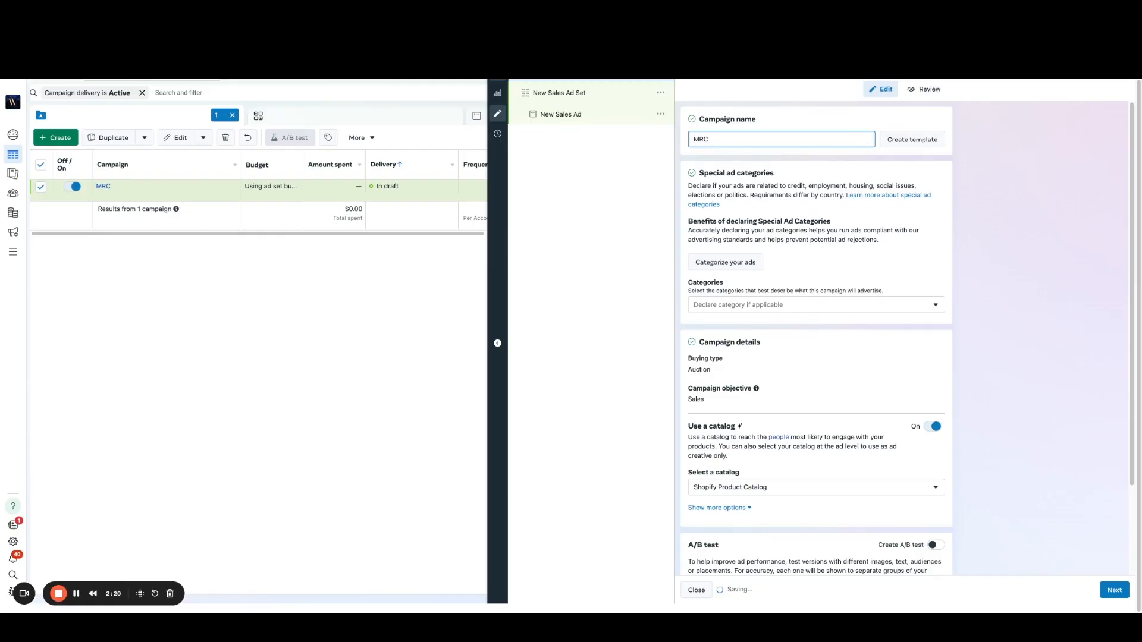
{"action": "type", "text": " | Conversions | ABO"}
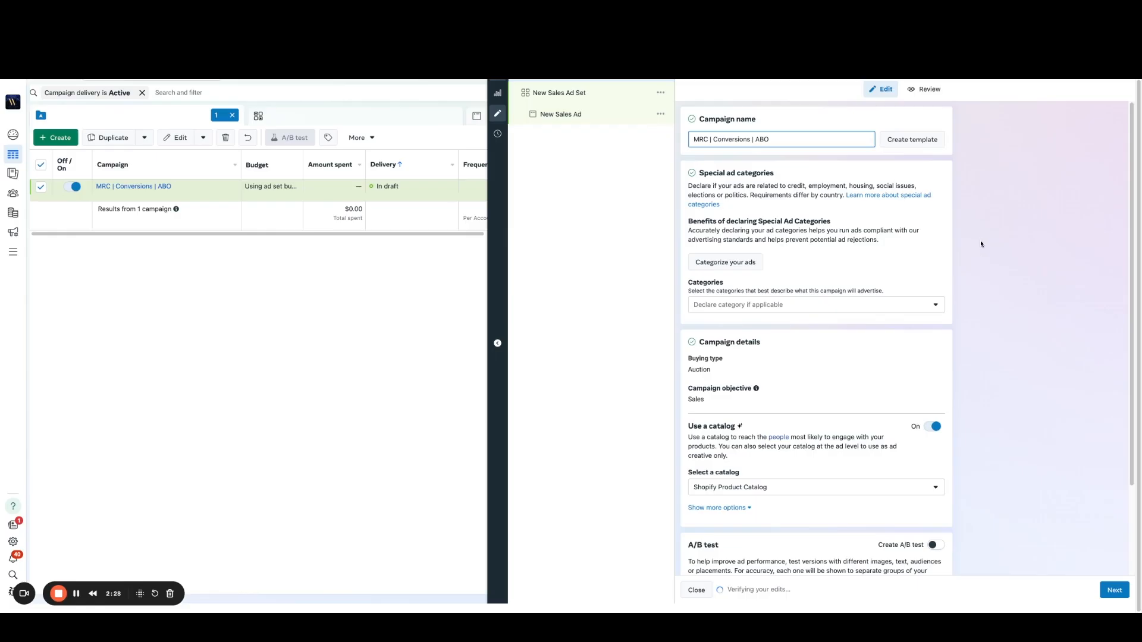
Step: Turn off the use of a catalog for the campaign and proceed to the ad set settings
{"action": "scroll", "coordinate": [984, 244], "scroll_direction": "down", "scroll_amount": 1}
{"action": "scroll", "coordinate": [988, 246], "scroll_direction": "up", "scroll_amount": 1}
{"action": "scroll", "coordinate": [984, 236], "scroll_direction": "down", "scroll_amount": 5}
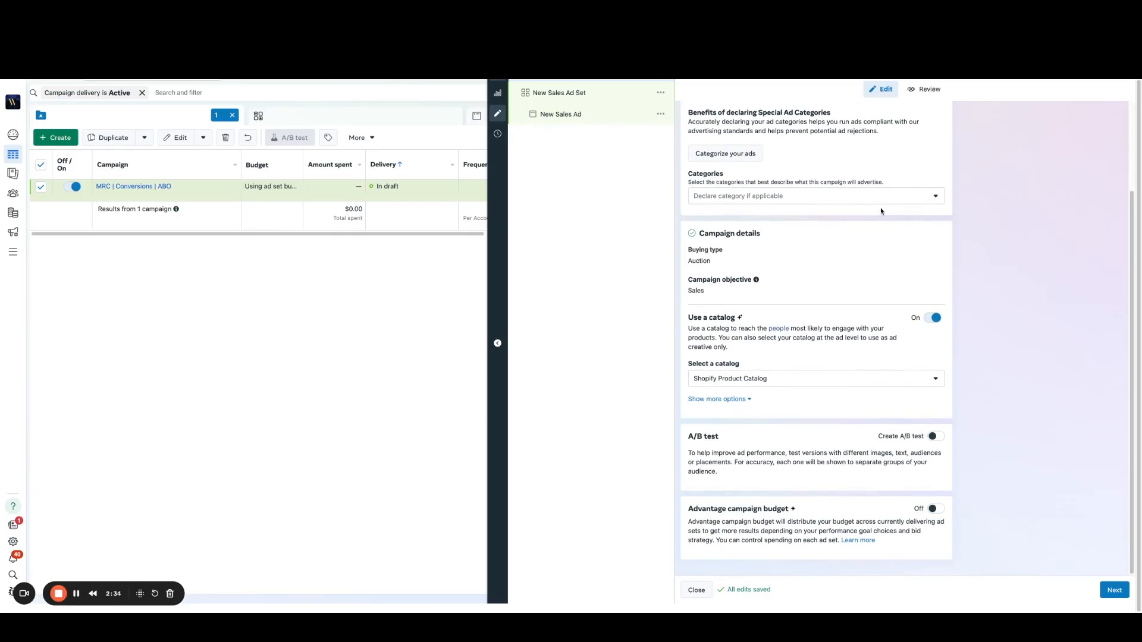
{"action": "left_click", "coordinate": [928, 318]}
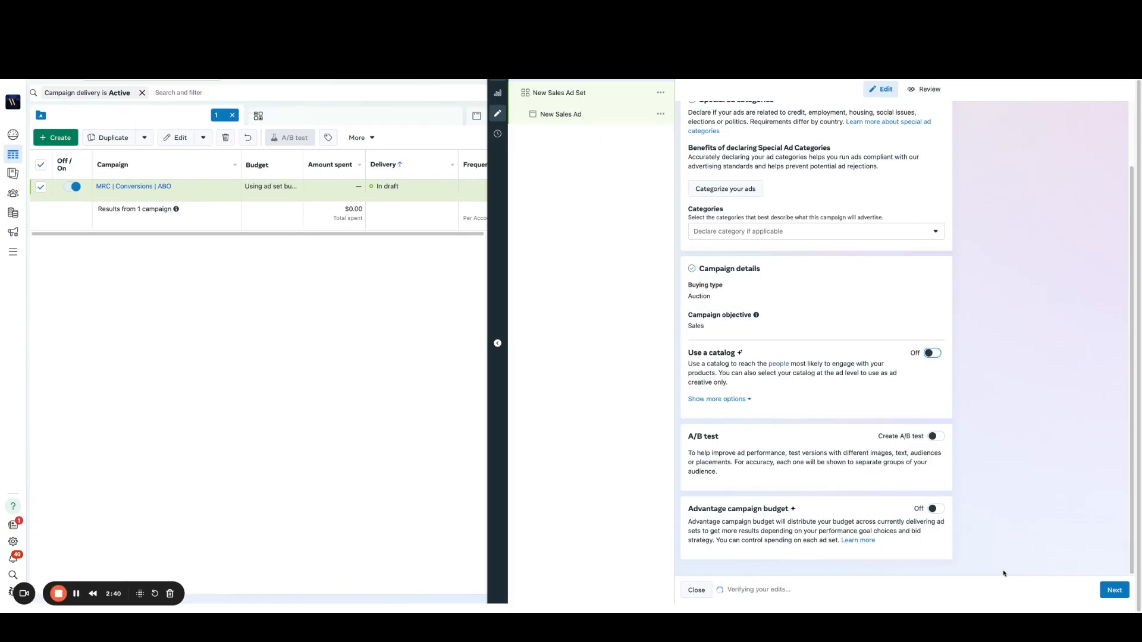
{"action": "left_click", "coordinate": [1115, 588]}
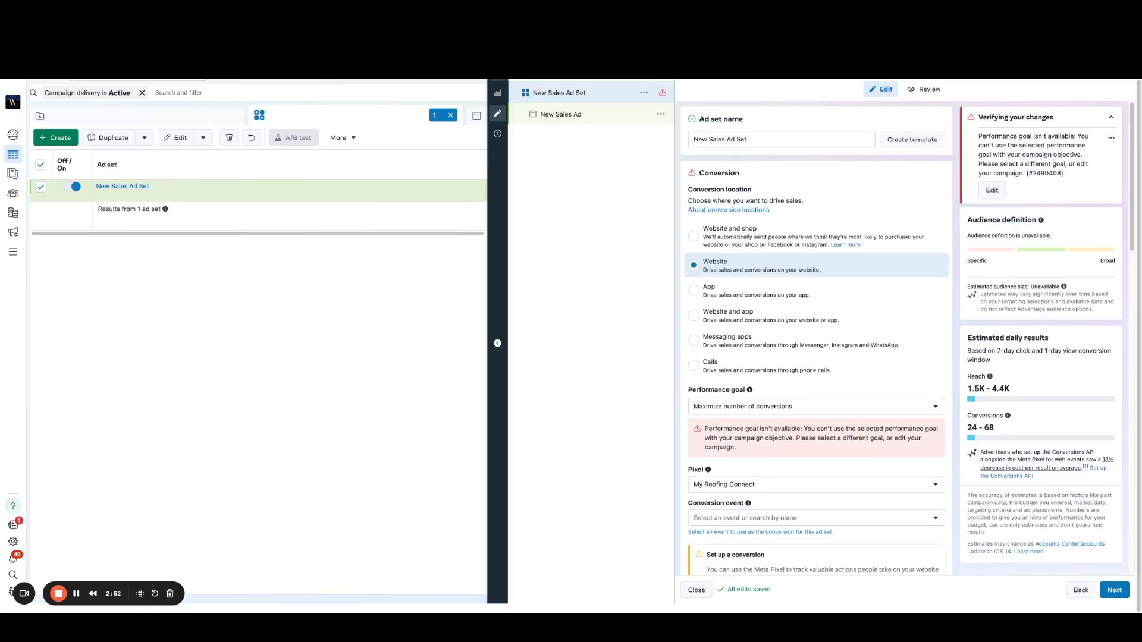
Step: Rename the new sales ad set as "Broad"
{"action": "left_click", "coordinate": [747, 140]}
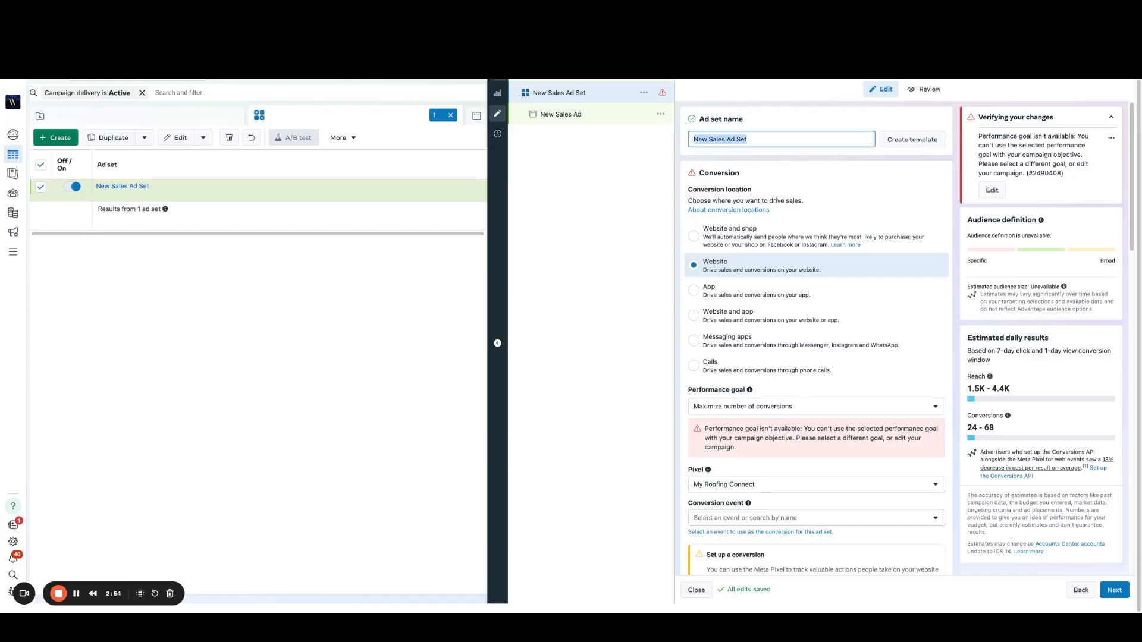
{"action": "type", "text": "Broad"}
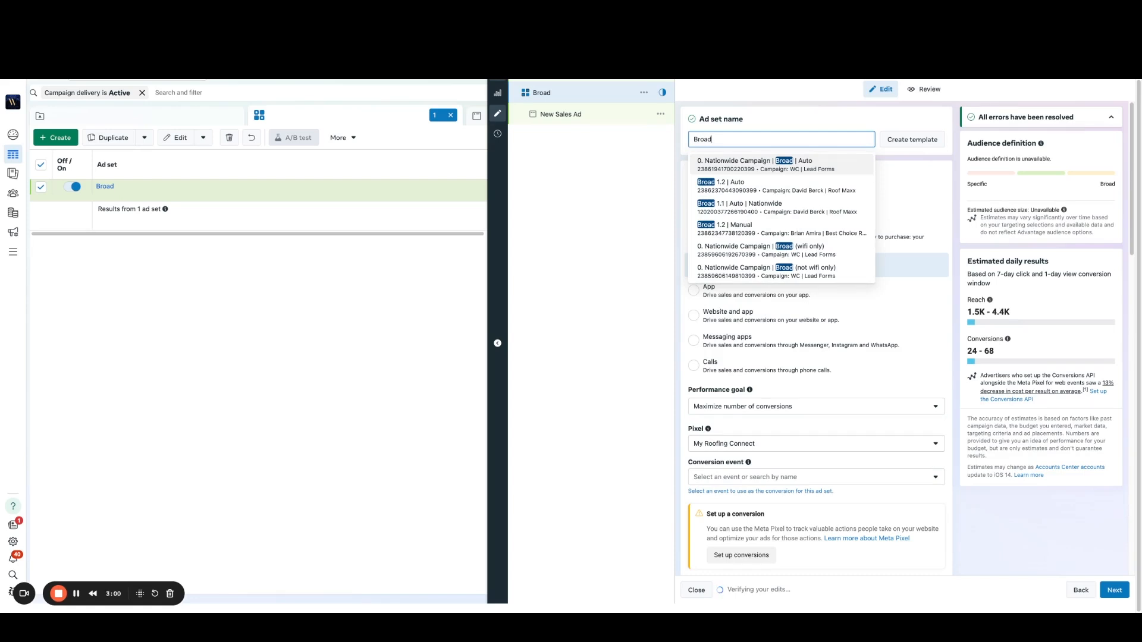
{"action": "left_click", "coordinate": [793, 122]}
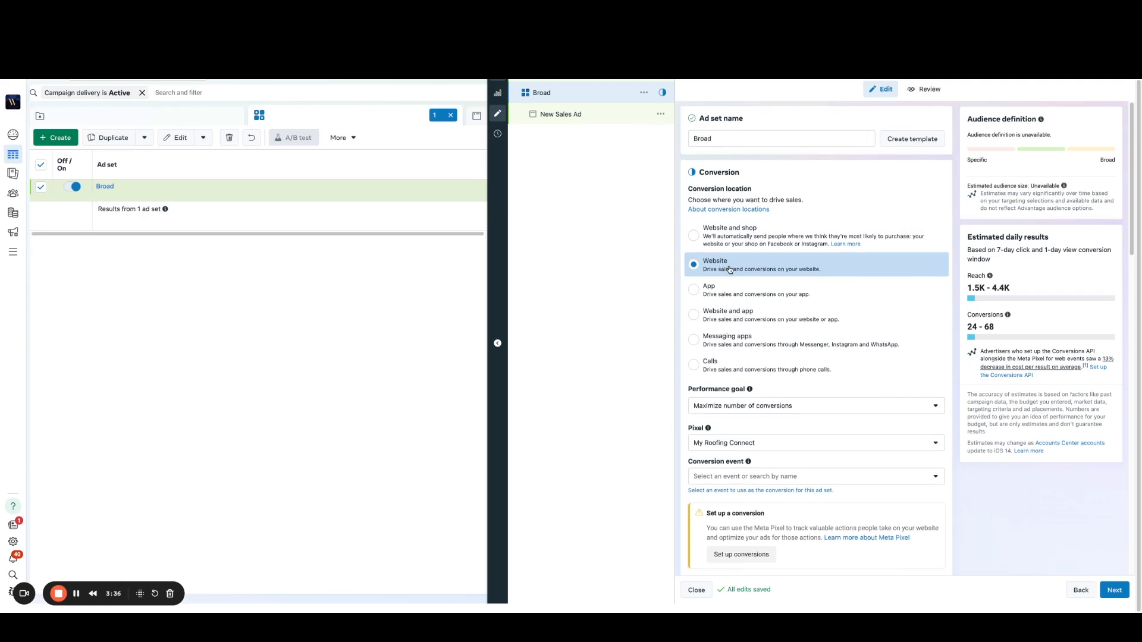
Step: Set the ad set's conversion event to Complete registration
{"action": "scroll", "coordinate": [731, 271], "scroll_direction": "down", "scroll_amount": 1}
{"action": "scroll", "coordinate": [730, 271], "scroll_direction": "down", "scroll_amount": 3}
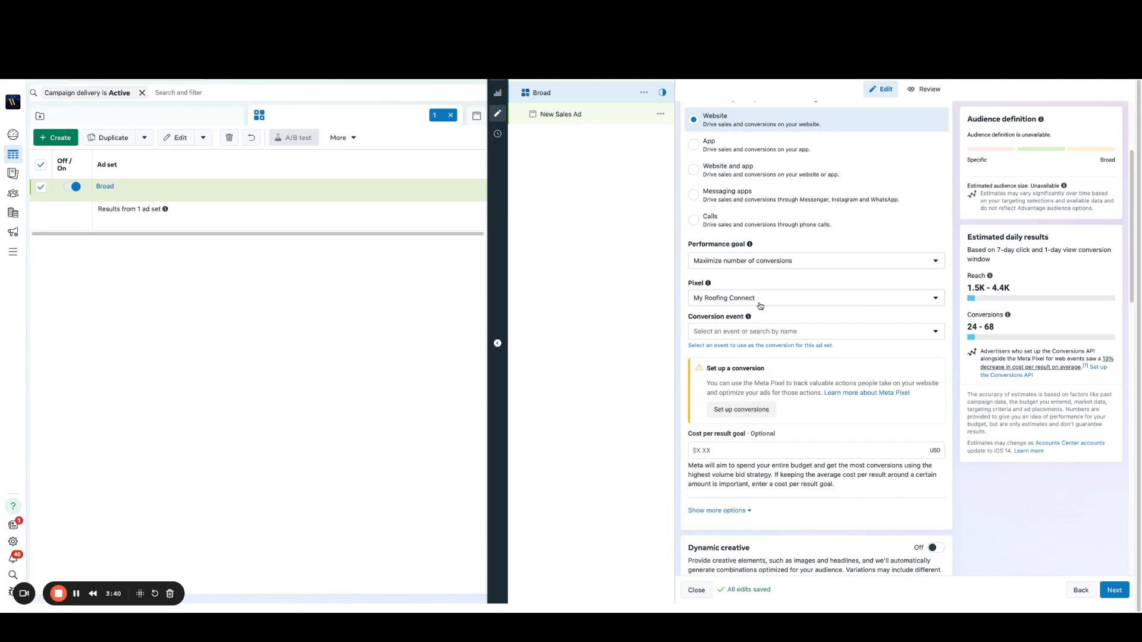
{"action": "left_click", "coordinate": [748, 333]}
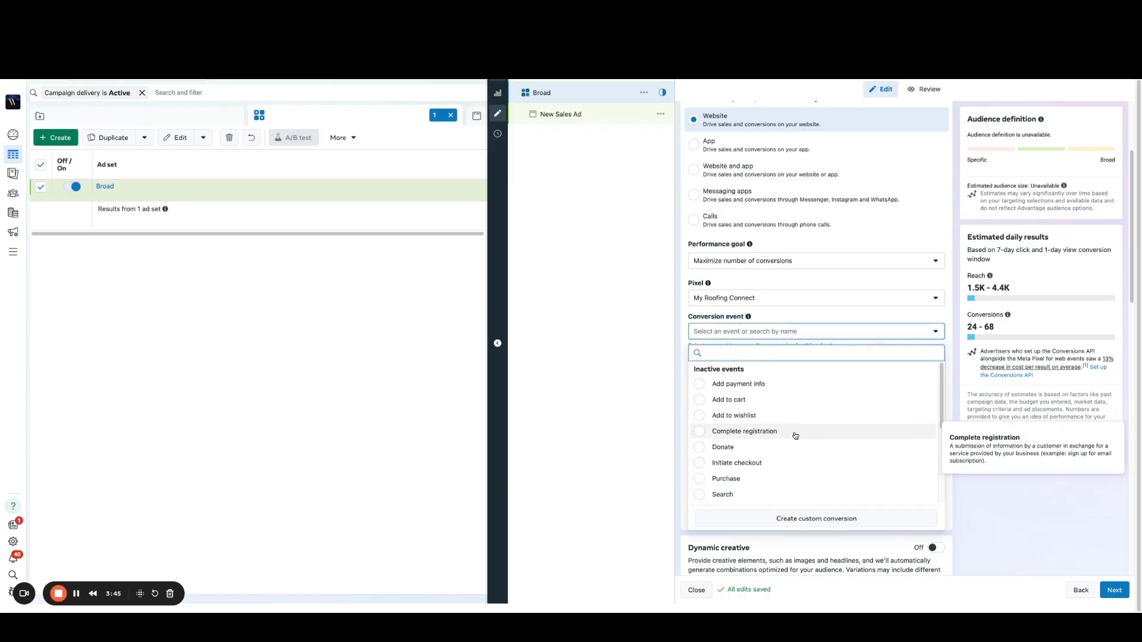
{"action": "scroll", "coordinate": [794, 435], "scroll_direction": "down", "scroll_amount": 3}
{"action": "scroll", "coordinate": [797, 436], "scroll_direction": "up", "scroll_amount": 3}
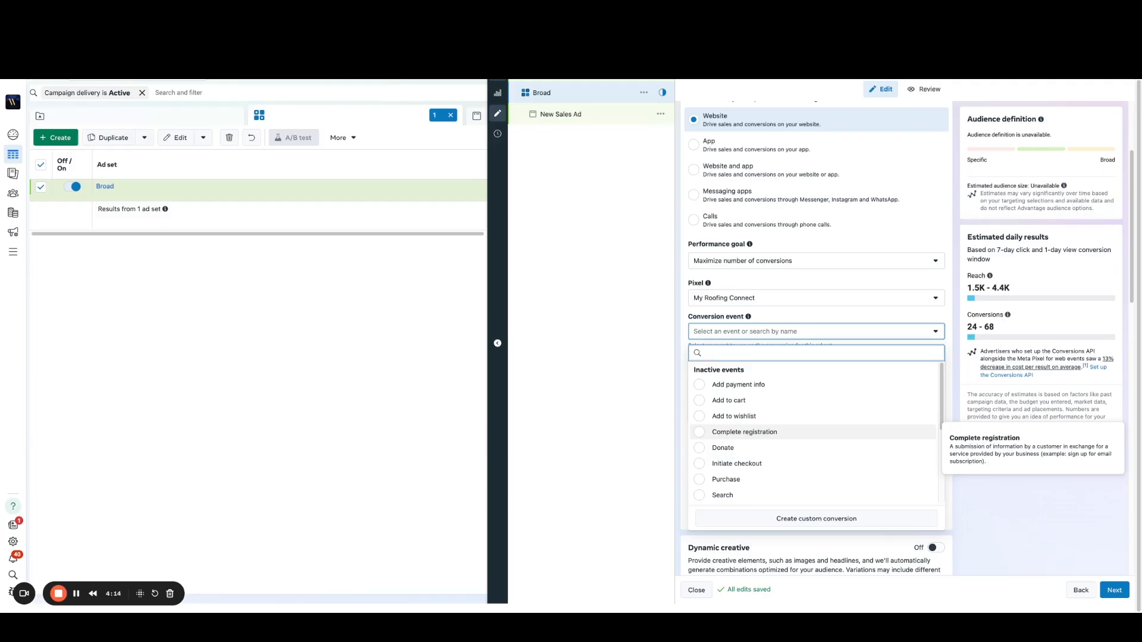
{"action": "left_click", "coordinate": [745, 432]}
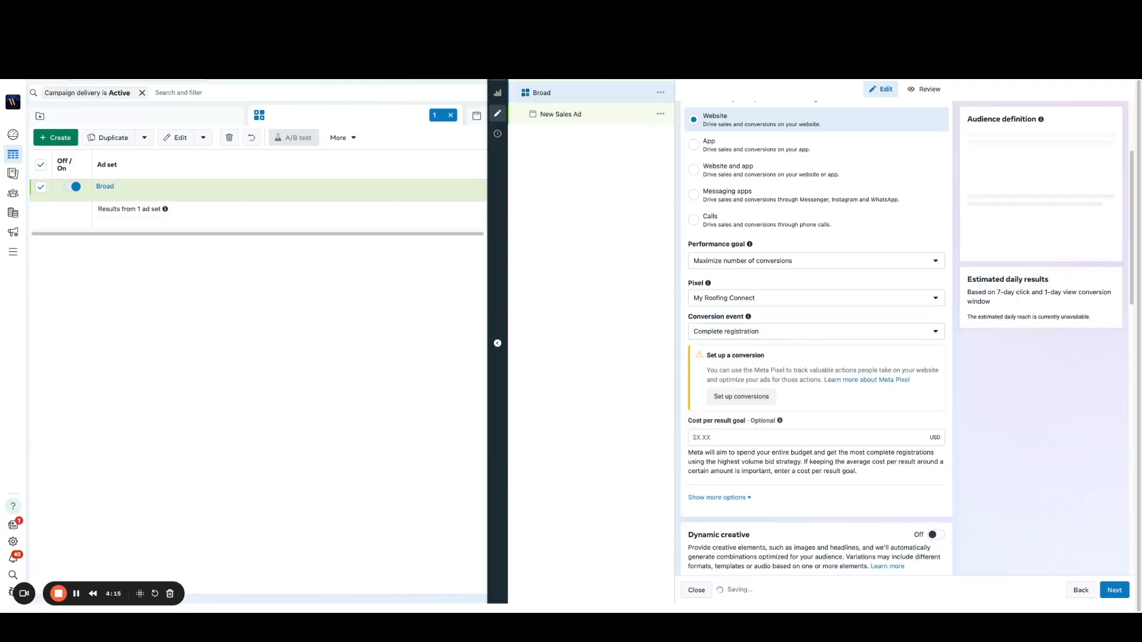
Step: Start conversion tracking setup with standard events and expand the Complete Registration event's code settings
{"action": "left_click", "coordinate": [751, 404]}
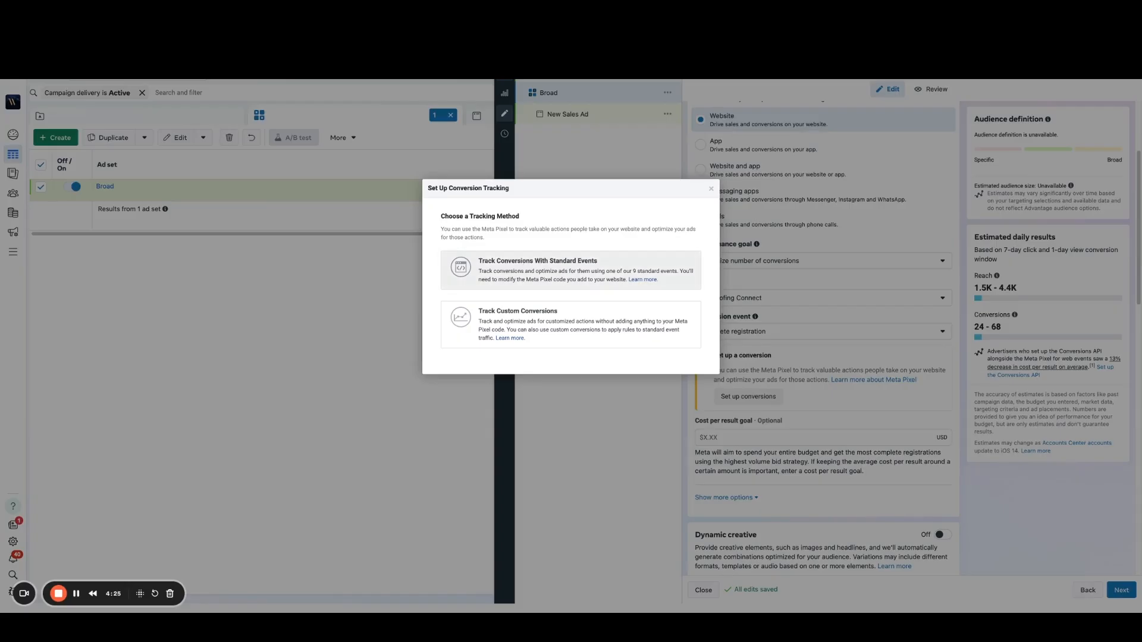
{"action": "left_click", "coordinate": [520, 261]}
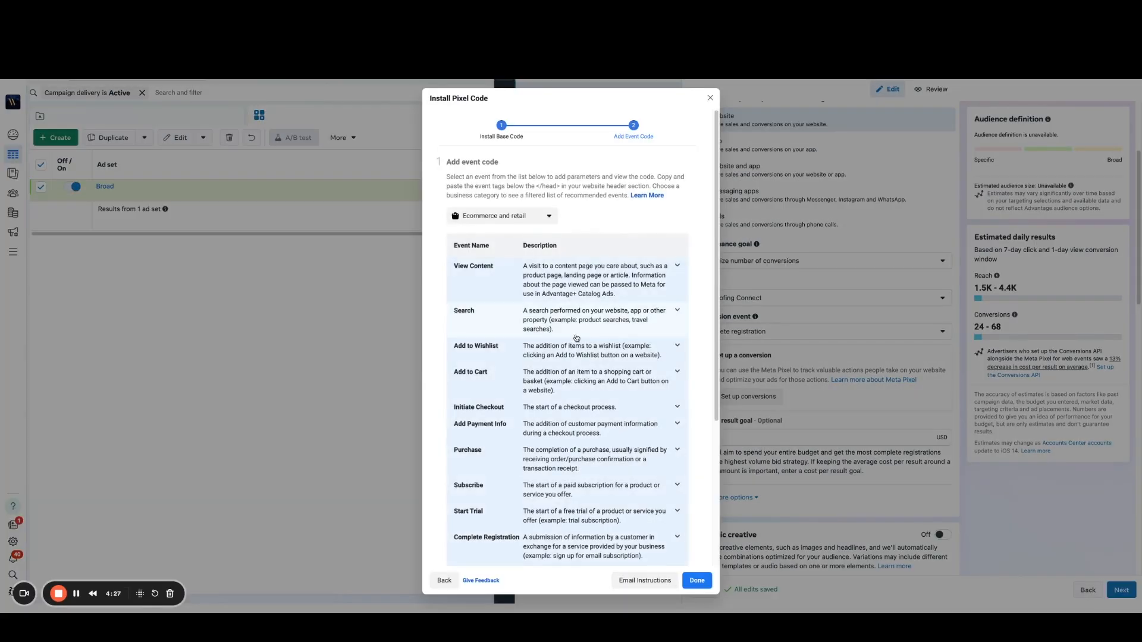
{"action": "scroll", "coordinate": [574, 336], "scroll_direction": "down", "scroll_amount": 1}
{"action": "scroll", "coordinate": [571, 381], "scroll_direction": "down", "scroll_amount": 4}
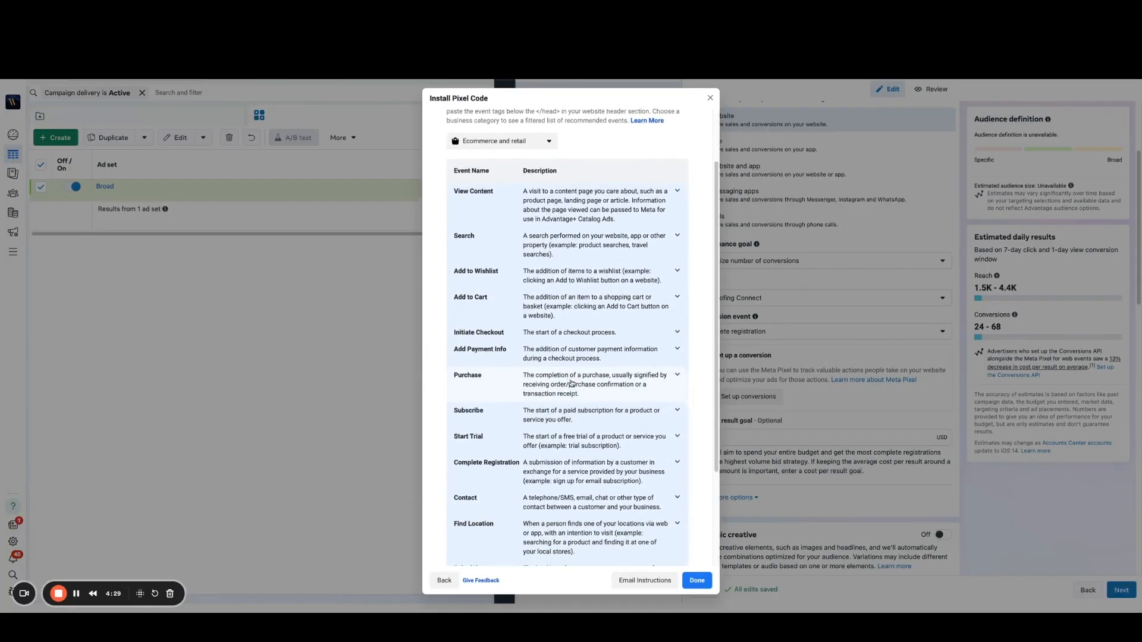
{"action": "left_click", "coordinate": [677, 463]}
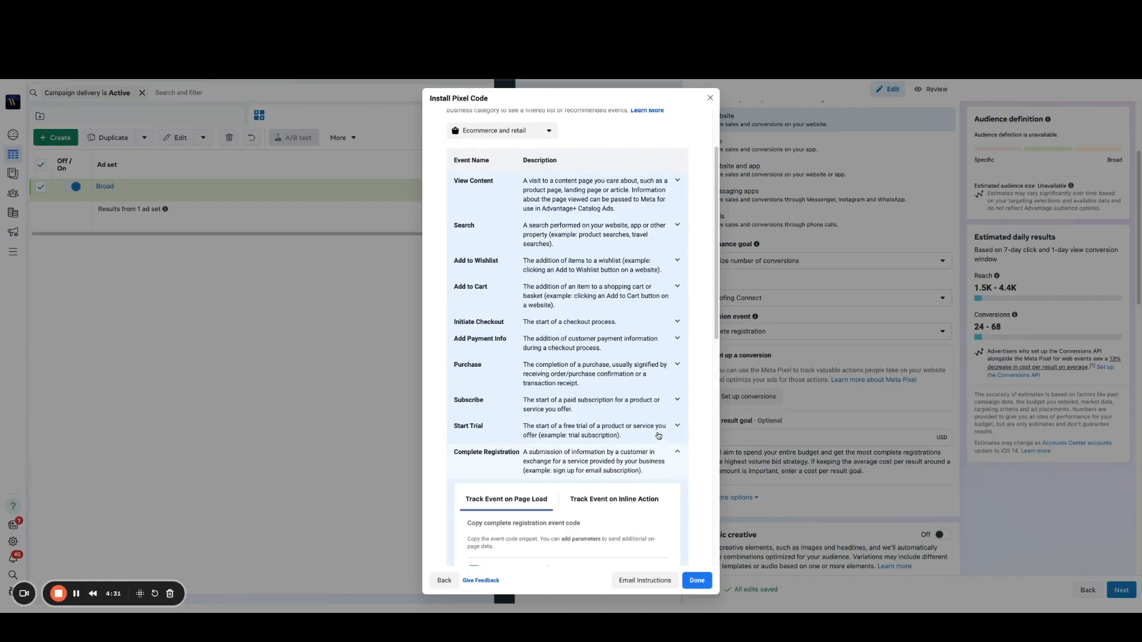
{"action": "scroll", "coordinate": [613, 404], "scroll_direction": "down", "scroll_amount": 9}
{"action": "scroll", "coordinate": [608, 395], "scroll_direction": "down", "scroll_amount": 3}
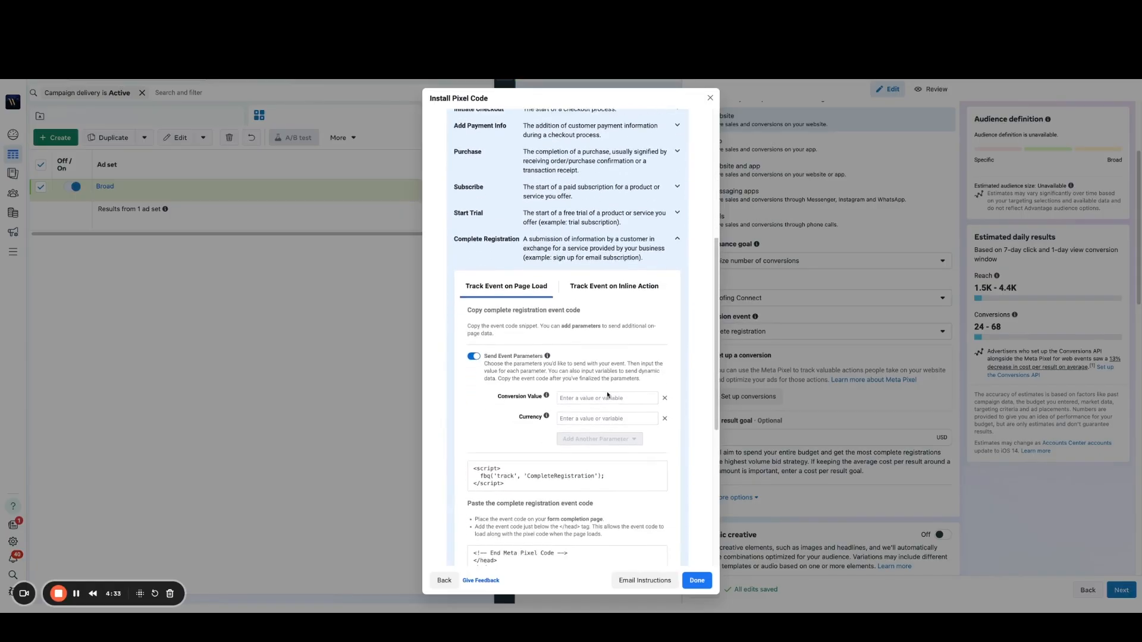
Step: Set the Complete Registration event's conversion value to 50 and its currency to USD
{"action": "left_click", "coordinate": [598, 394]}
{"action": "type", "text": "50"}
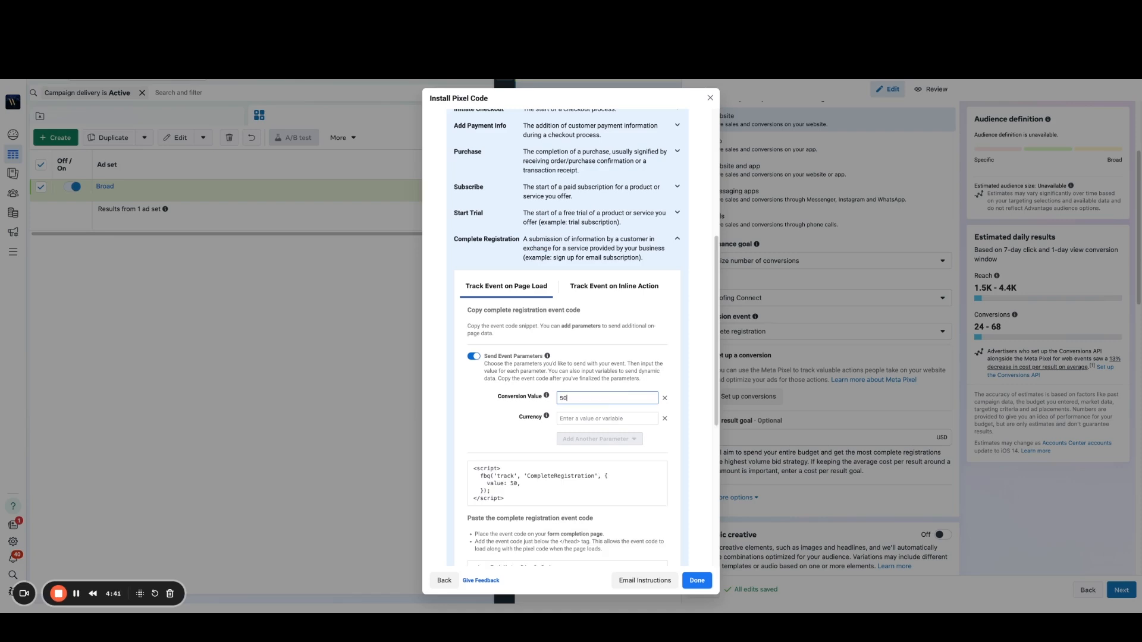
{"action": "left_click", "coordinate": [594, 417]}
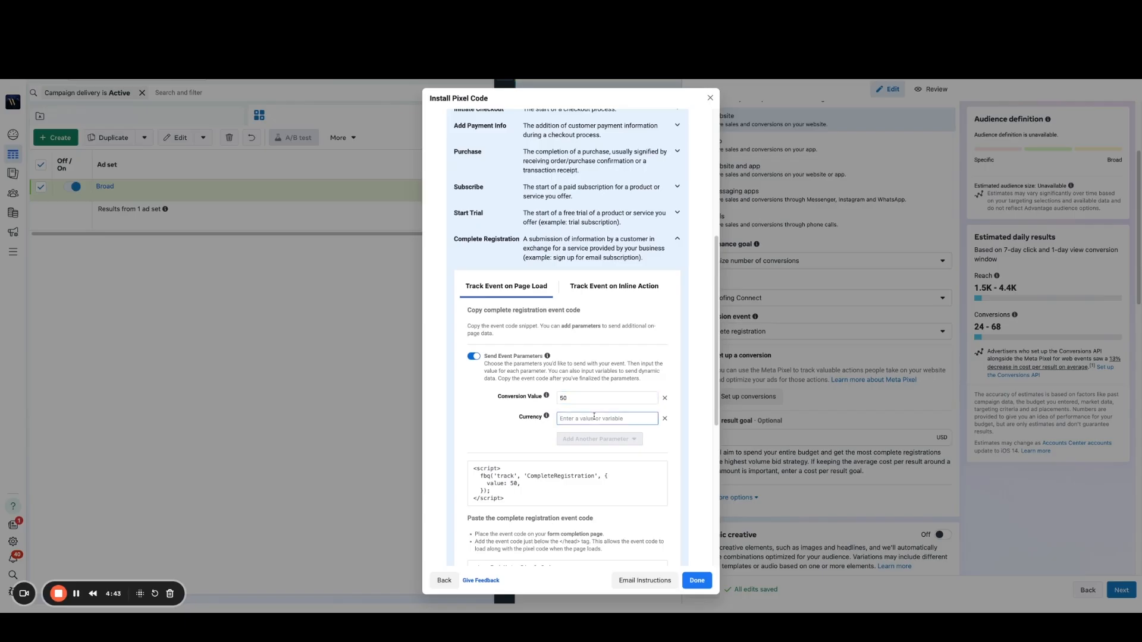
{"action": "type", "text": "USD"}
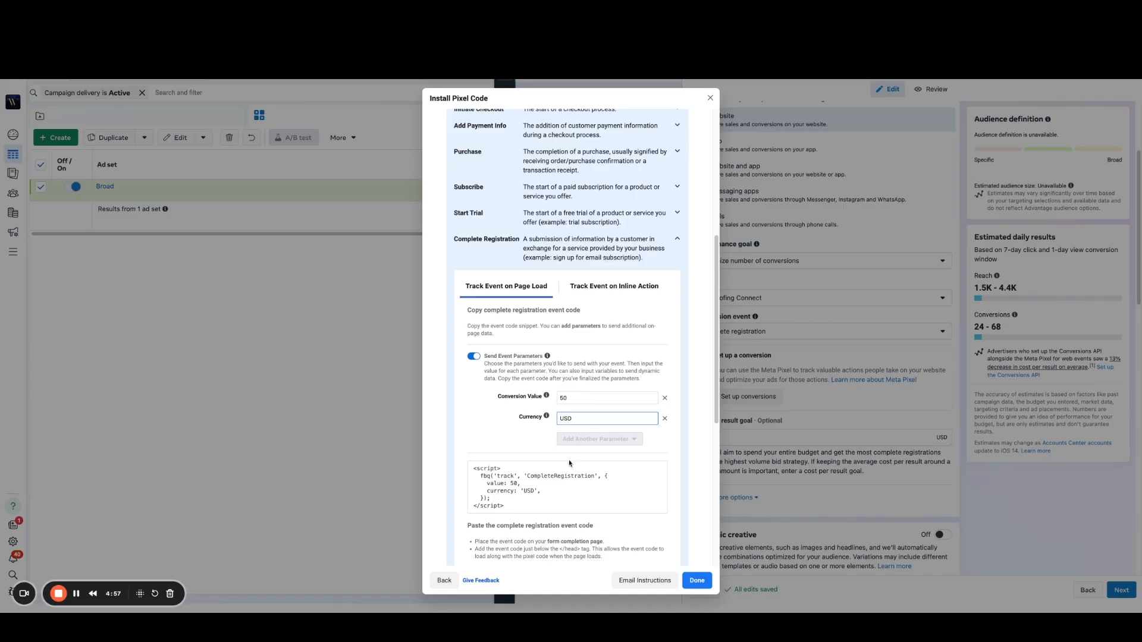
Step: Copy the page-load event code for Complete Registration to the clipboard
{"action": "scroll", "coordinate": [570, 464], "scroll_direction": "down", "scroll_amount": 3}
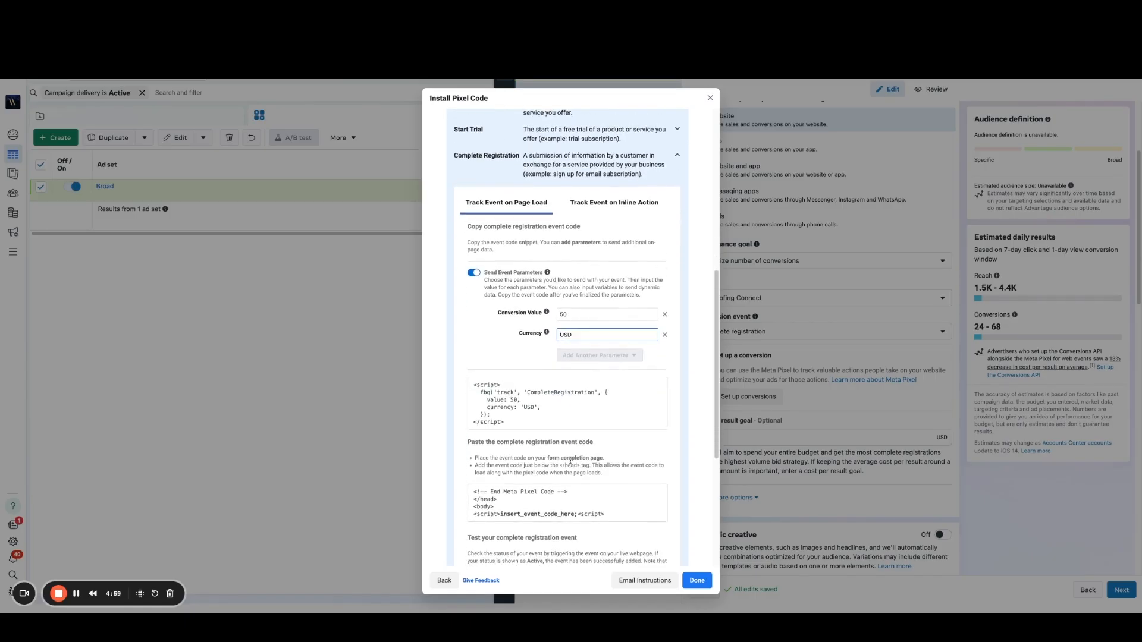
{"action": "scroll", "coordinate": [571, 461], "scroll_direction": "down", "scroll_amount": 1}
{"action": "mouse_move", "coordinate": [518, 407]}
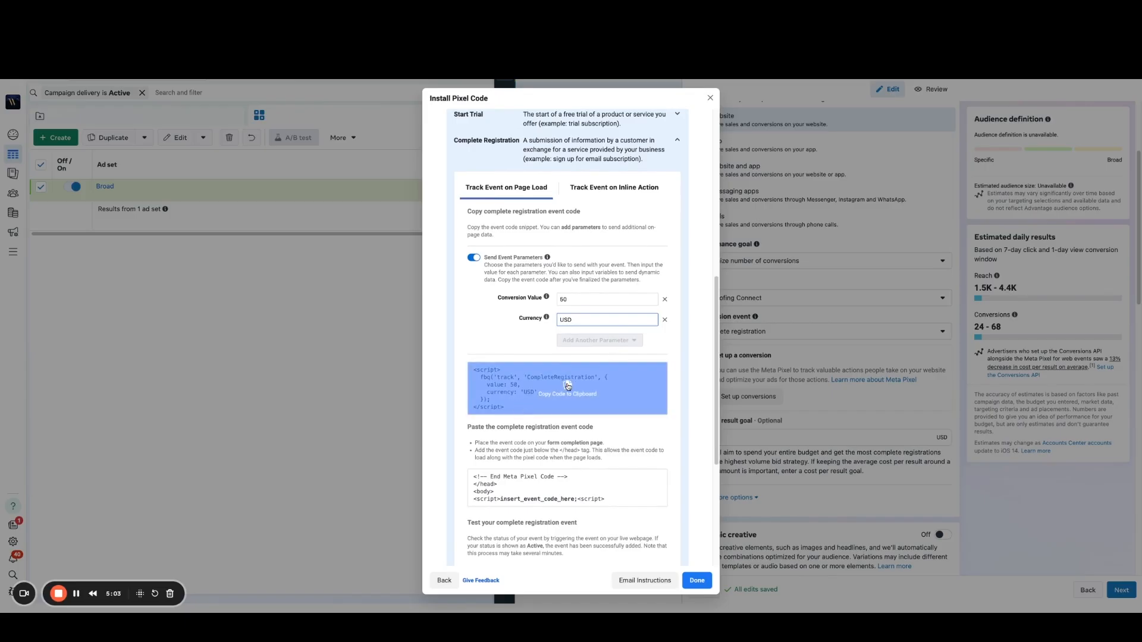
{"action": "left_click", "coordinate": [568, 386]}
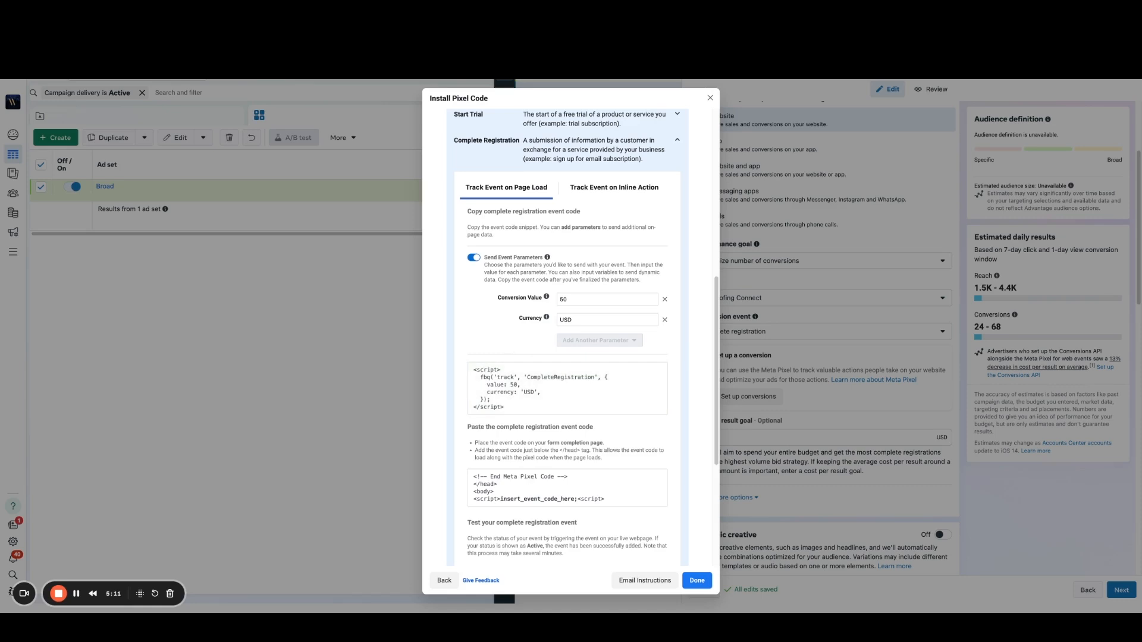
{"action": "mouse_move", "coordinate": [547, 387]}
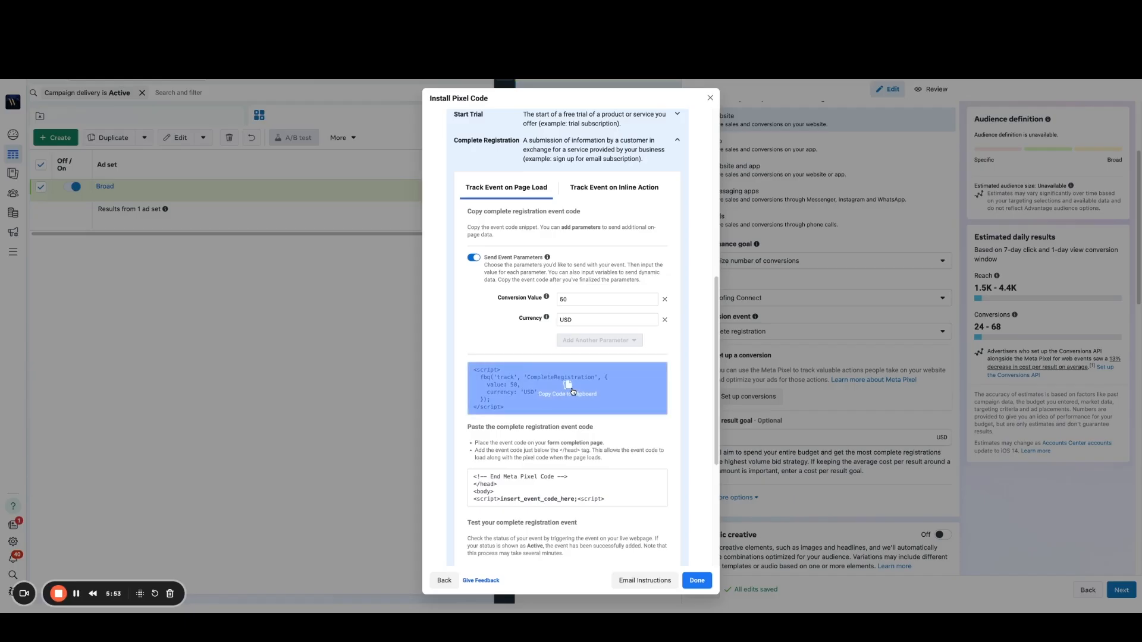
Step: Go back to the base code stage of the pixel installation and copy the Meta Pixel base code to the clipboard
{"action": "scroll", "coordinate": [589, 396], "scroll_direction": "down", "scroll_amount": 2}
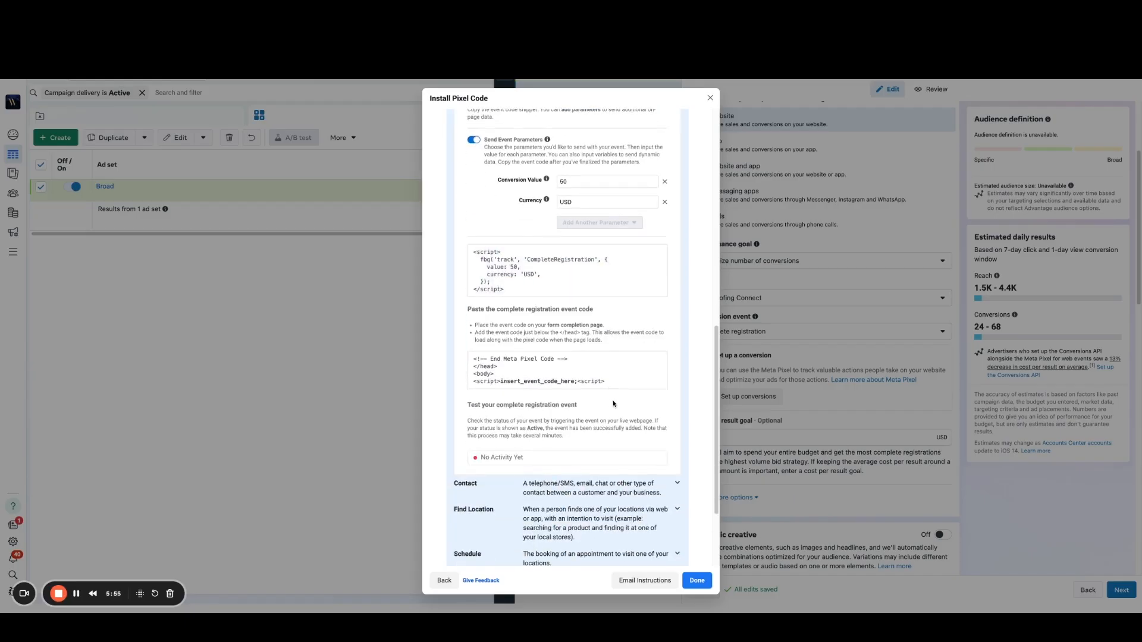
{"action": "scroll", "coordinate": [613, 404], "scroll_direction": "down", "scroll_amount": 2}
{"action": "scroll", "coordinate": [612, 401], "scroll_direction": "up", "scroll_amount": 10}
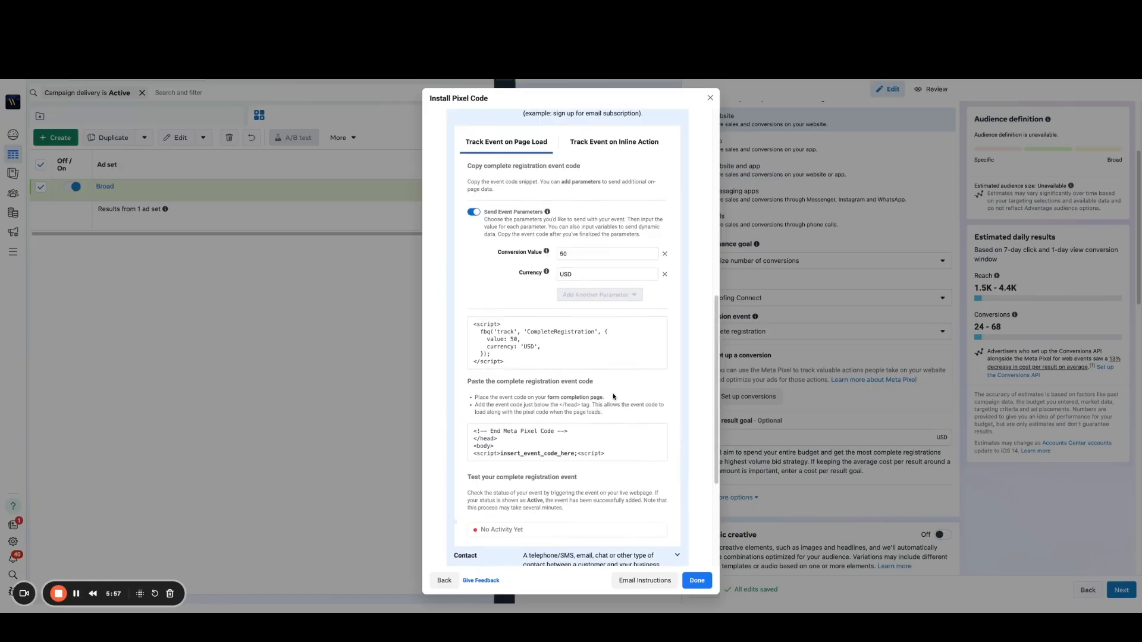
{"action": "scroll", "coordinate": [614, 394], "scroll_direction": "down", "scroll_amount": 2}
{"action": "scroll", "coordinate": [693, 362], "scroll_direction": "up", "scroll_amount": 1}
{"action": "scroll", "coordinate": [693, 363], "scroll_direction": "up", "scroll_amount": 1}
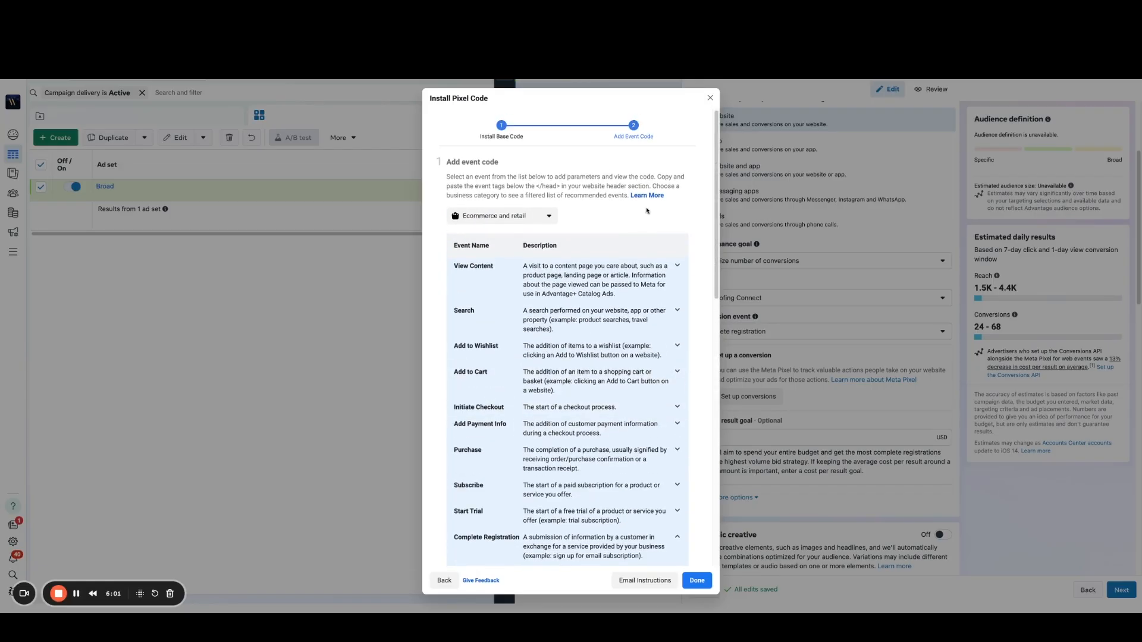
{"action": "left_click", "coordinate": [503, 128]}
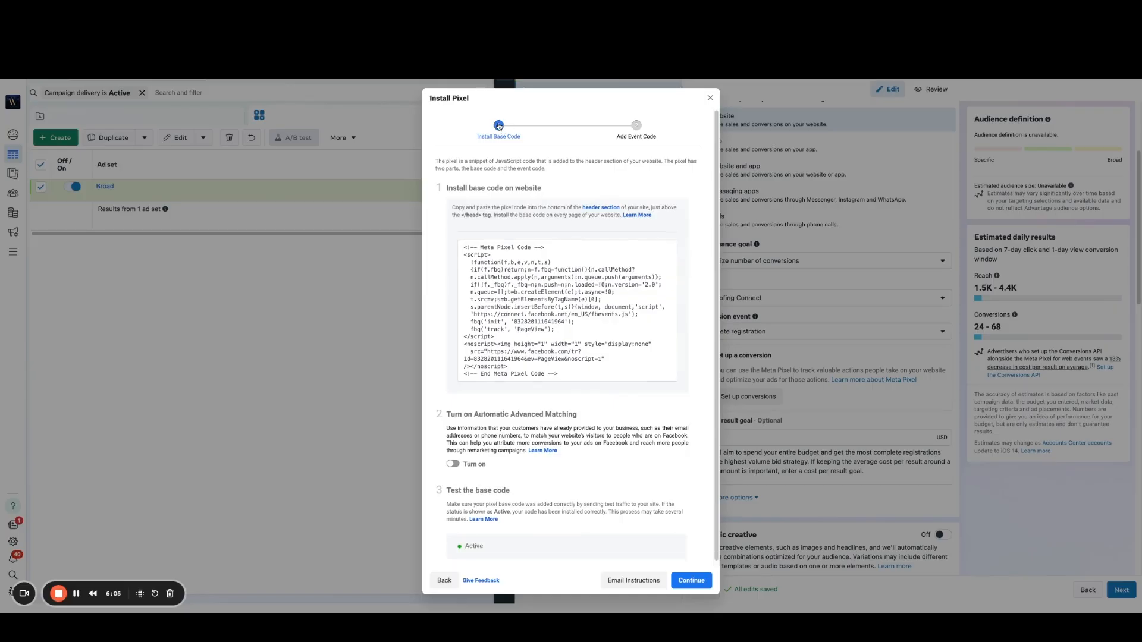
{"action": "left_click", "coordinate": [469, 252]}
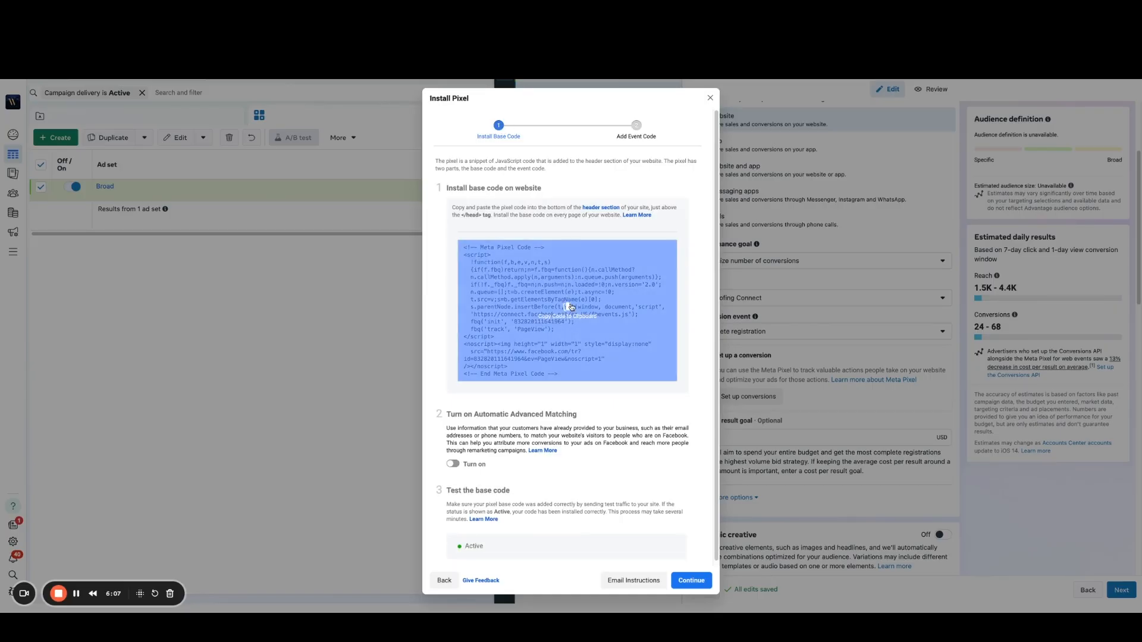
{"action": "left_click", "coordinate": [570, 308]}
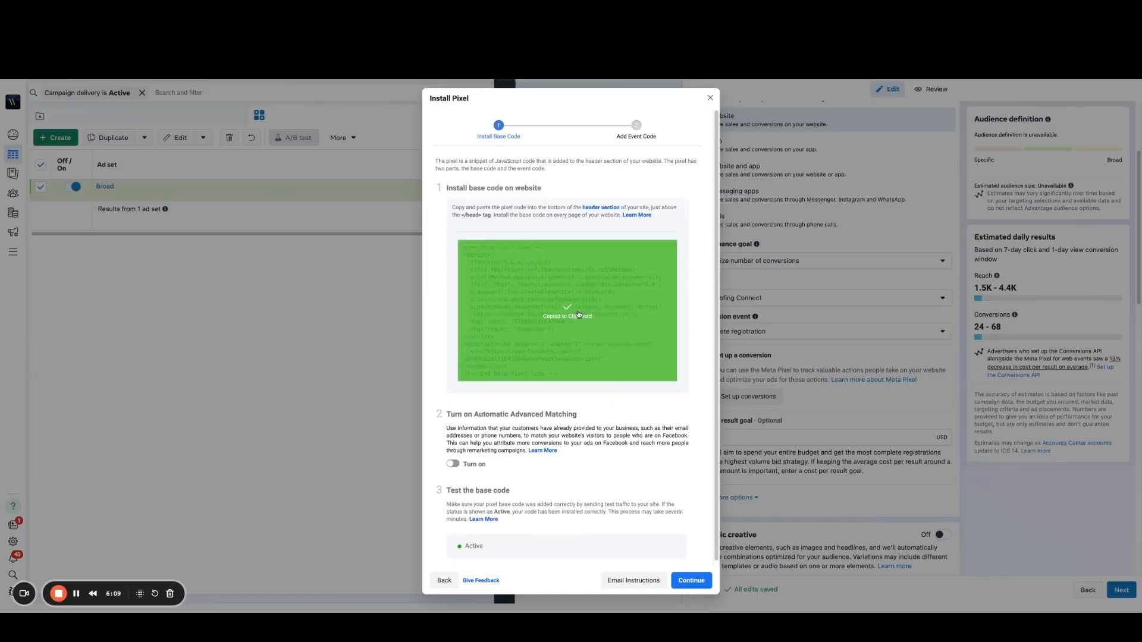
{"action": "left_click", "coordinate": [623, 293]}
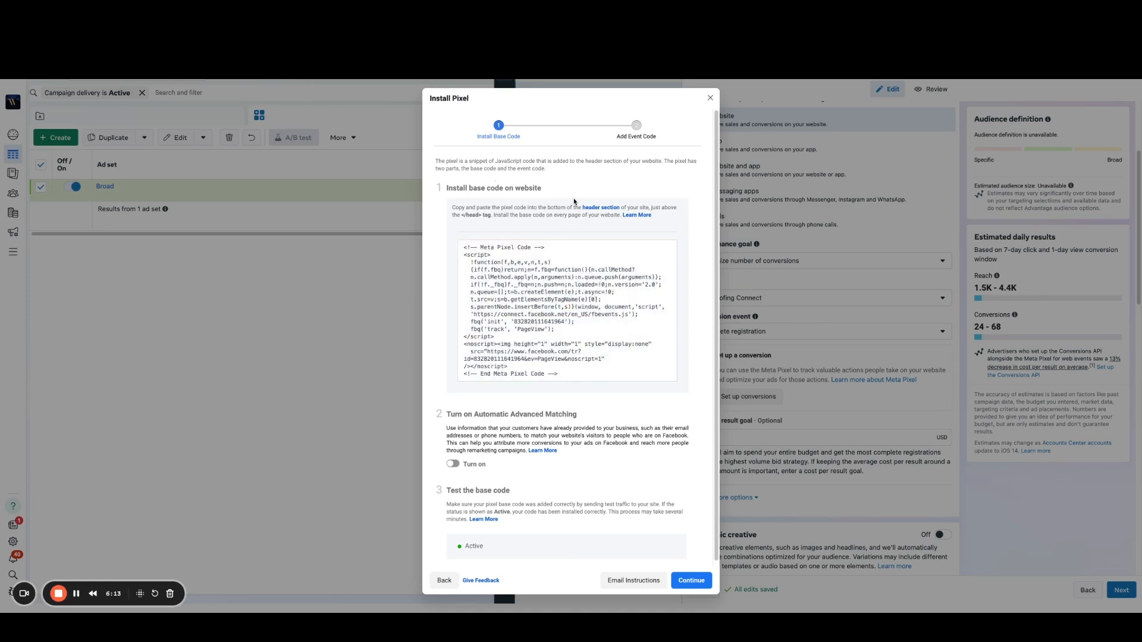
Step: Turn on Automatic Advanced Matching for the pixel and copy the Meta Pixel base code to the clipboard
{"action": "left_click", "coordinate": [453, 464]}
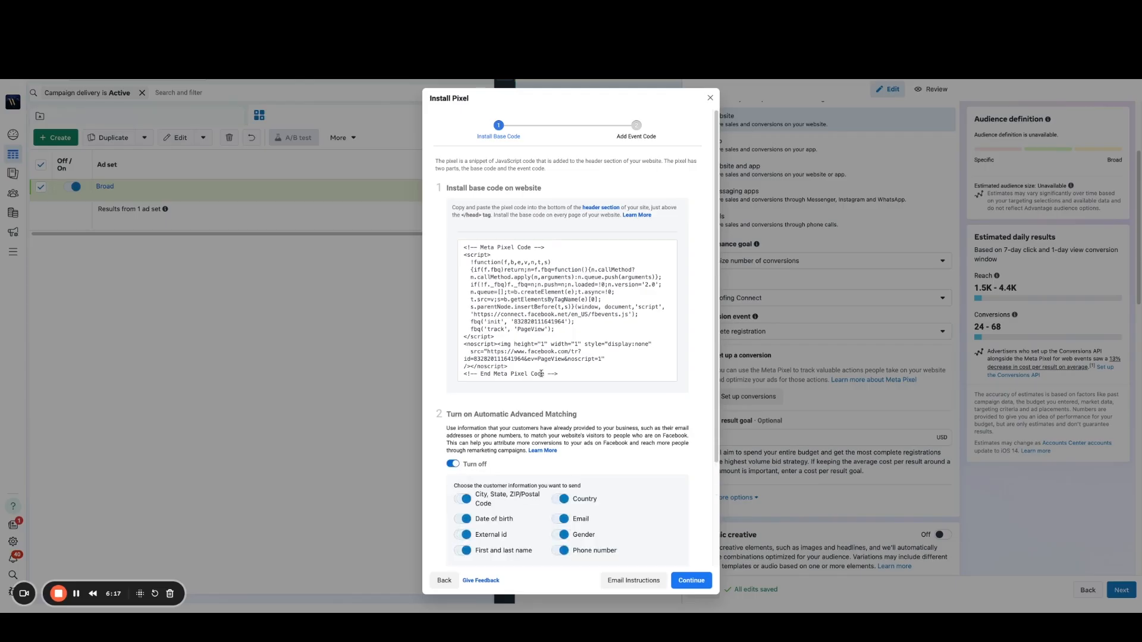
{"action": "scroll", "coordinate": [568, 417], "scroll_direction": "down", "scroll_amount": 2}
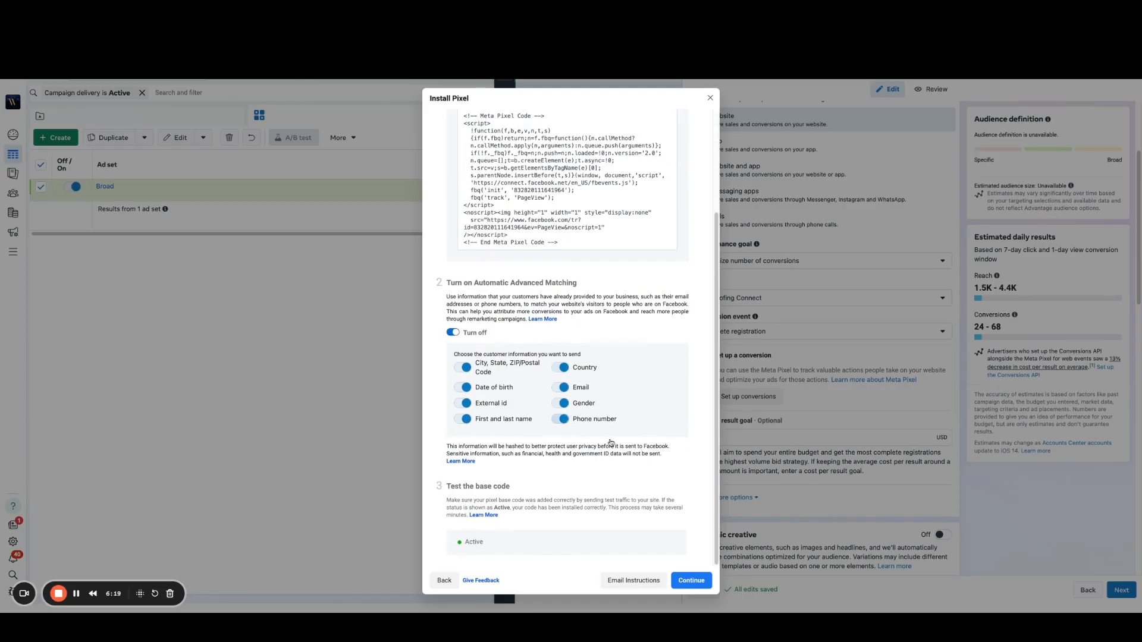
{"action": "scroll", "coordinate": [544, 297], "scroll_direction": "up", "scroll_amount": 2}
{"action": "left_click", "coordinate": [553, 291]}
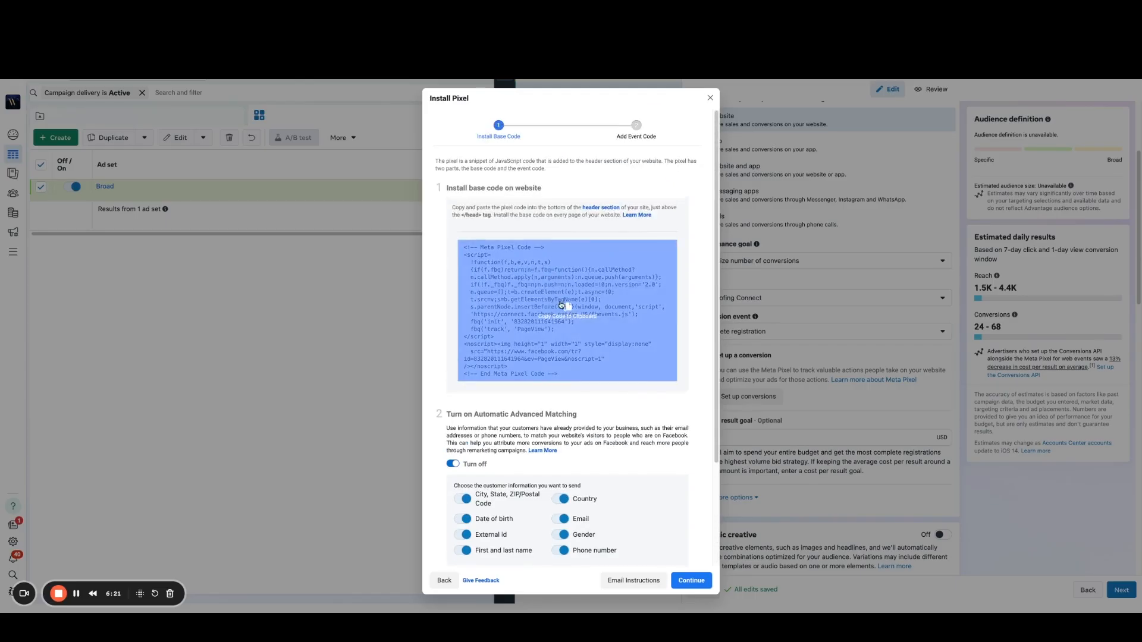
{"action": "left_click", "coordinate": [568, 308]}
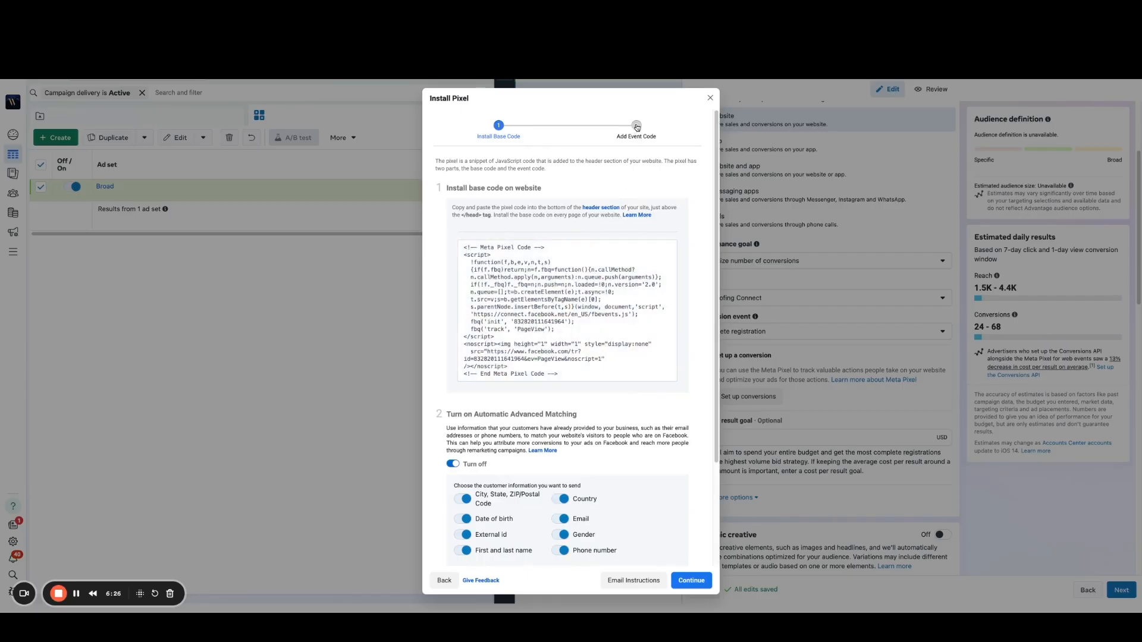
Step: Proceed to adding event code manually and expand the Complete Registration event's code settings
{"action": "left_click", "coordinate": [637, 126]}
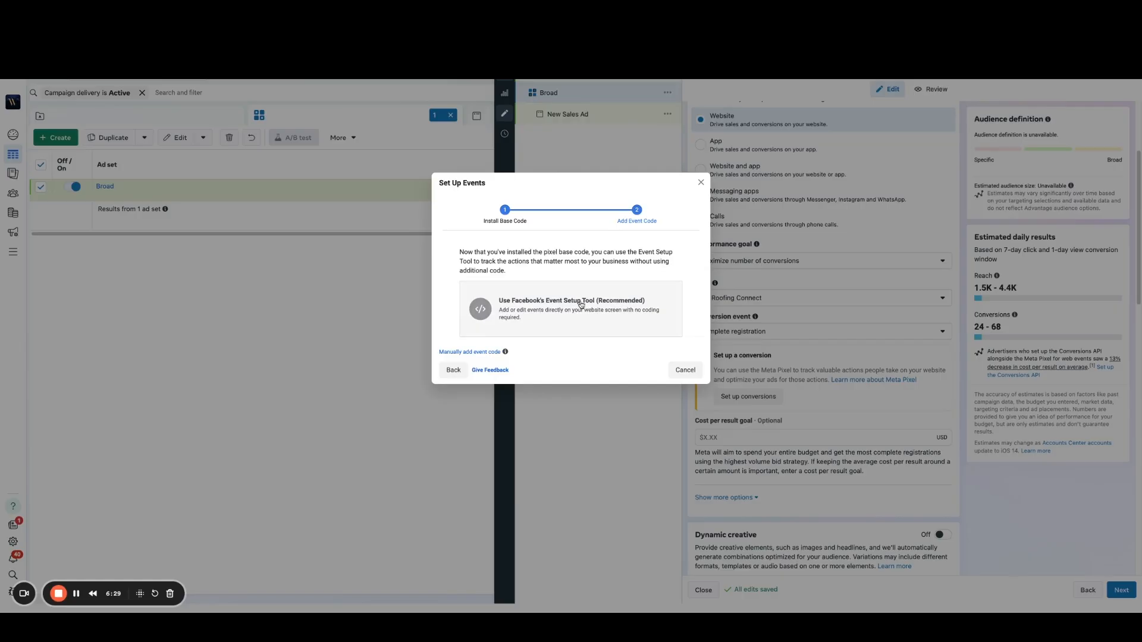
{"action": "left_click", "coordinate": [469, 352]}
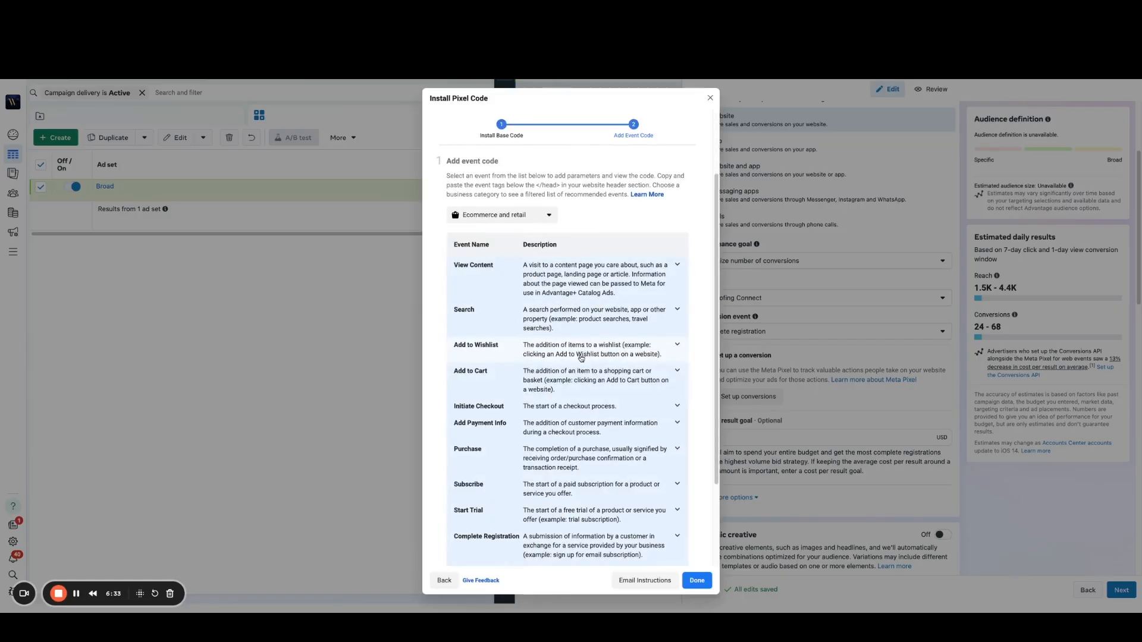
{"action": "scroll", "coordinate": [580, 381], "scroll_direction": "down", "scroll_amount": 2}
{"action": "left_click", "coordinate": [616, 452]}
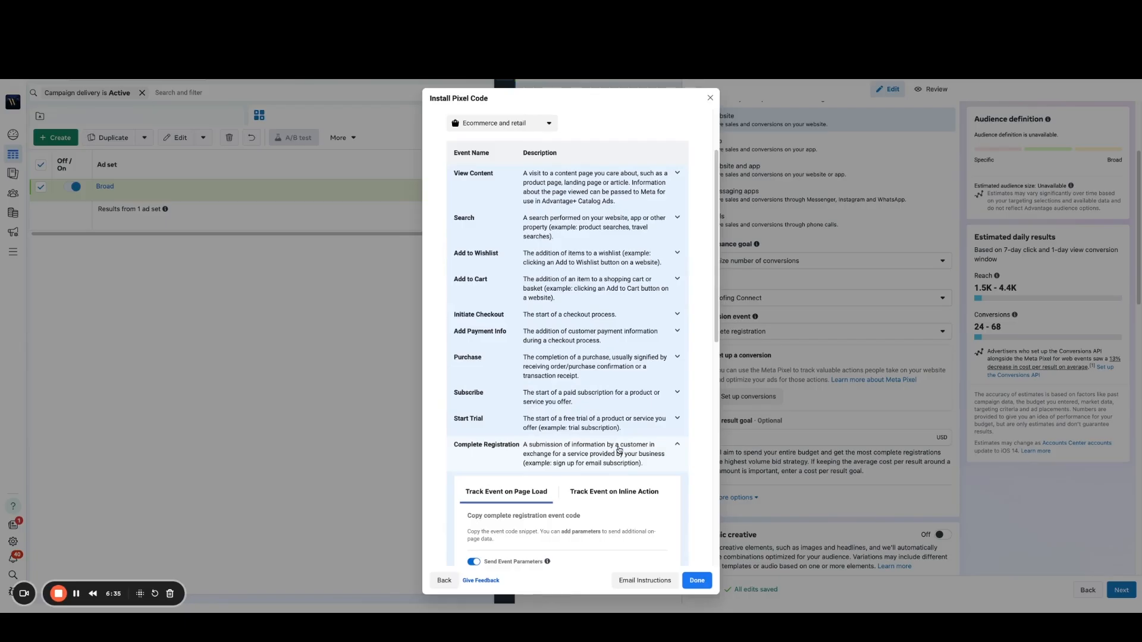
Step: Set the page-load Complete Registration event's conversion value to 50 and its currency to USD
{"action": "scroll", "coordinate": [650, 425], "scroll_direction": "down", "scroll_amount": 3}
{"action": "left_click", "coordinate": [612, 405]}
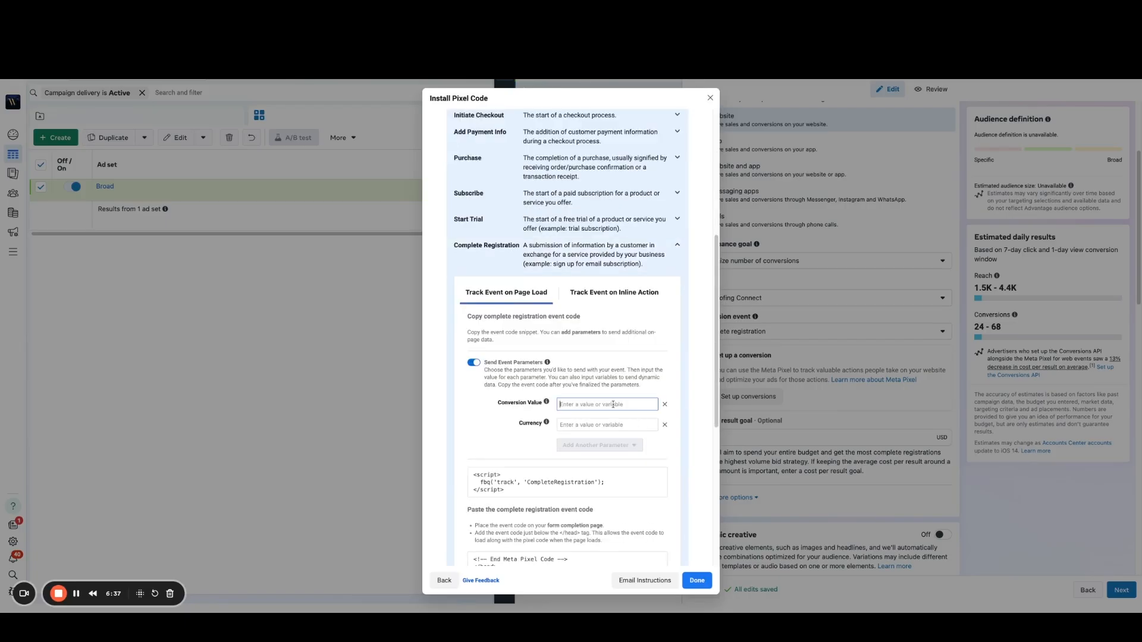
{"action": "type", "text": "50"}
{"action": "left_click", "coordinate": [597, 424]}
{"action": "type", "text": "USD"}
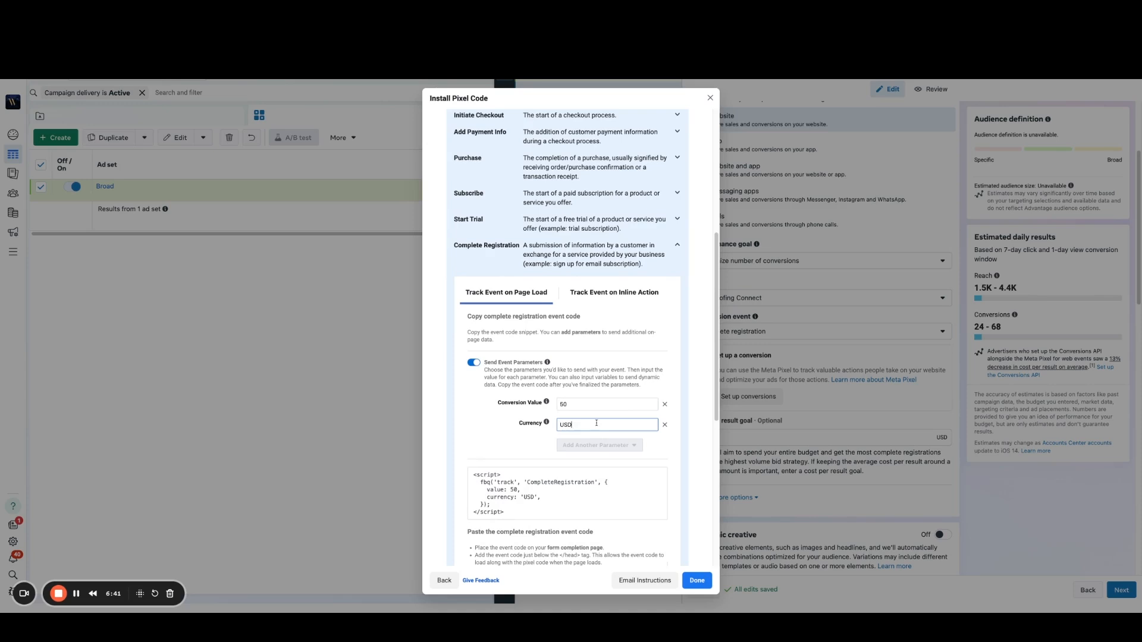
Step: Copy the Complete Registration event code with its parameters and finish the pixel installation
{"action": "left_click", "coordinate": [565, 492]}
{"action": "left_click", "coordinate": [699, 580]}
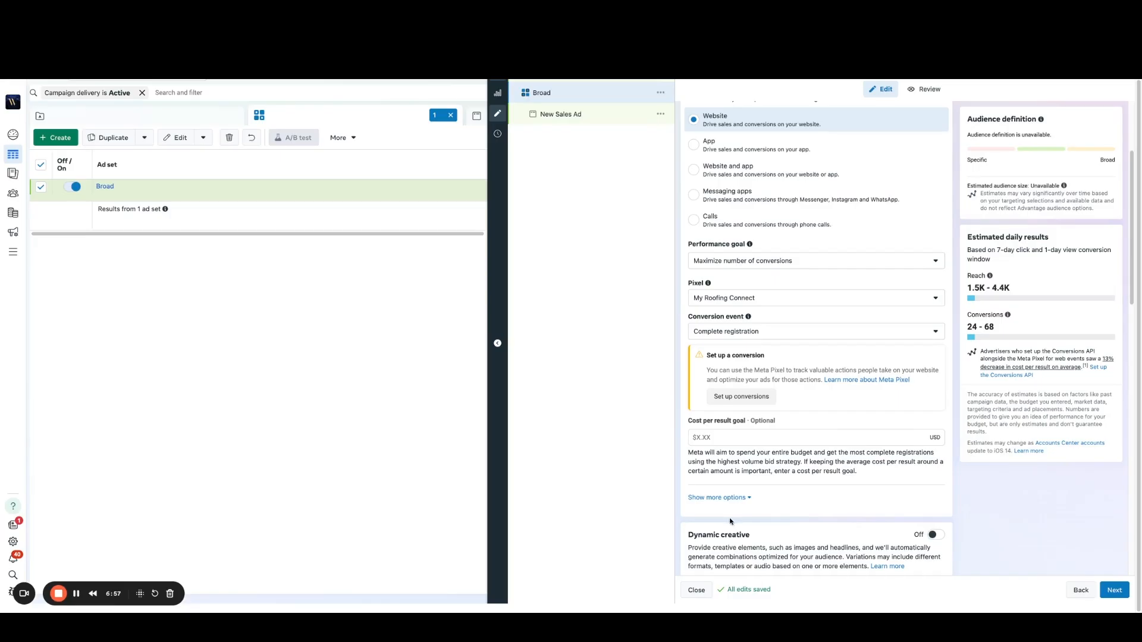
Step: Set the Broad ad set's daily budget to $25.00
{"action": "scroll", "coordinate": [854, 420], "scroll_direction": "down", "scroll_amount": 4}
{"action": "scroll", "coordinate": [862, 420], "scroll_direction": "down", "scroll_amount": 5}
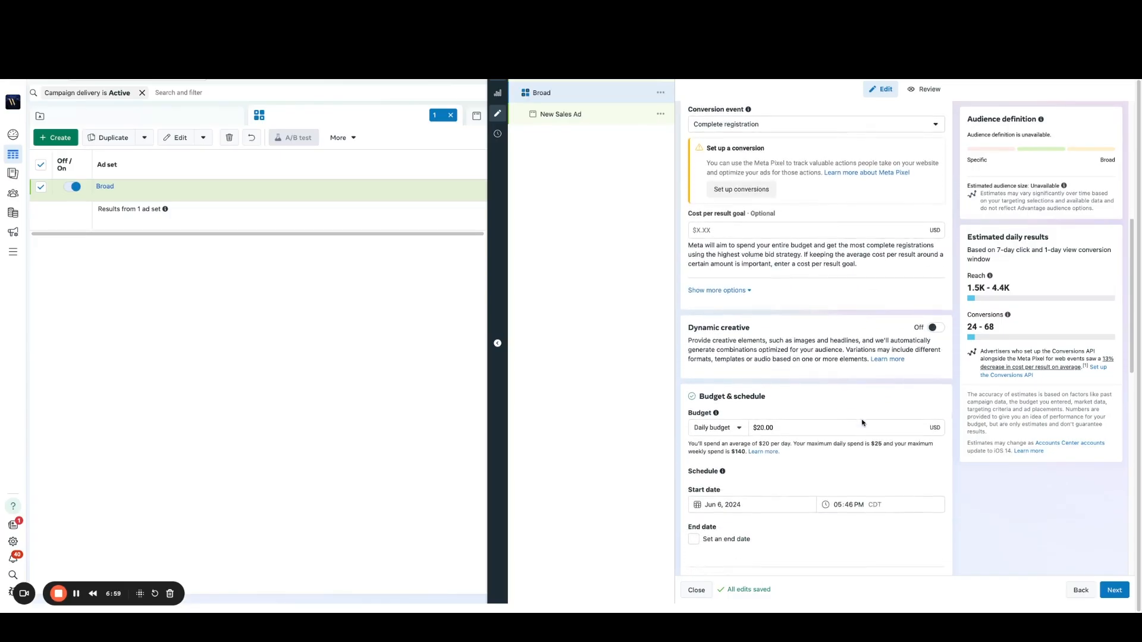
{"action": "triple_click", "coordinate": [789, 380]}
{"action": "type", "text": "25"}
{"action": "key", "text": "Tab"}
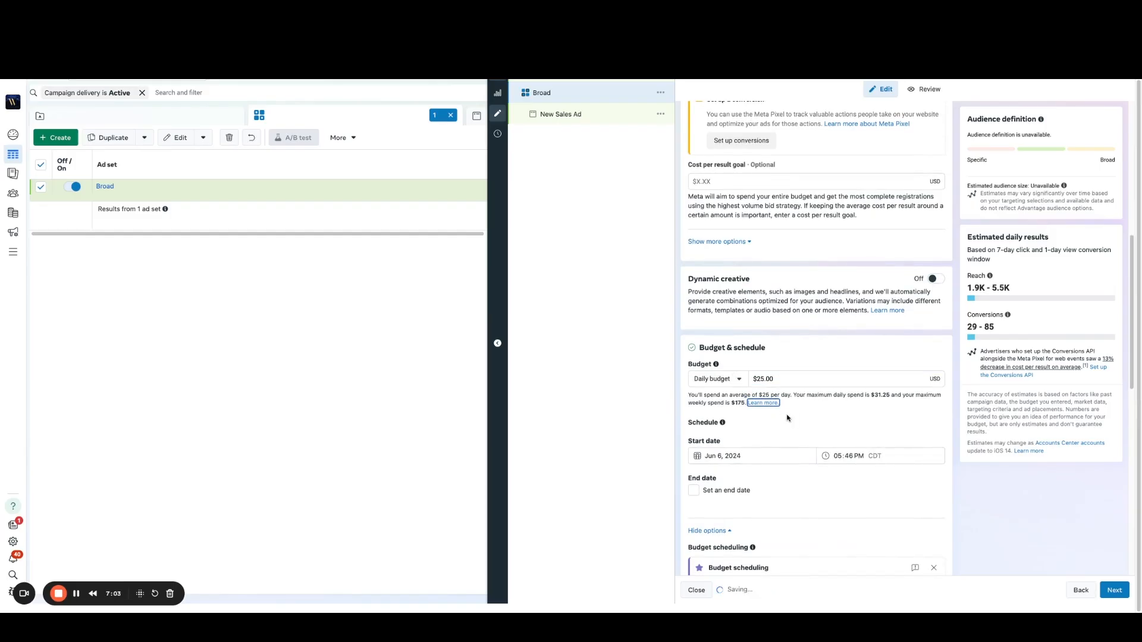
Step: Schedule the ad set to start on June 7, 2024 at 12:00 AM
{"action": "left_click", "coordinate": [723, 456]}
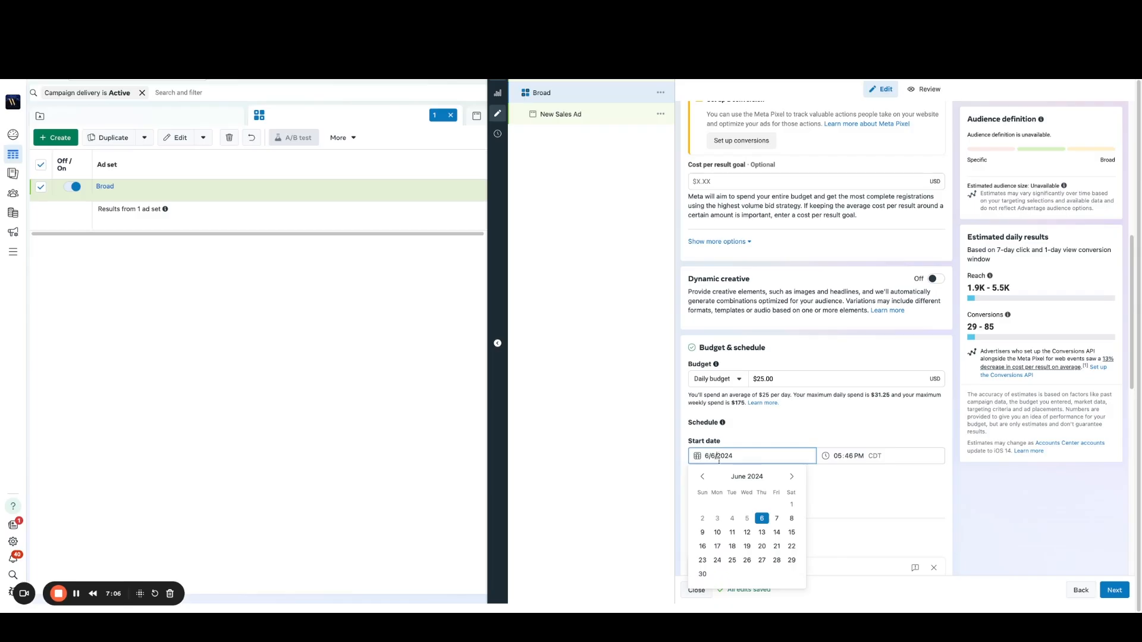
{"action": "left_click", "coordinate": [775, 520]}
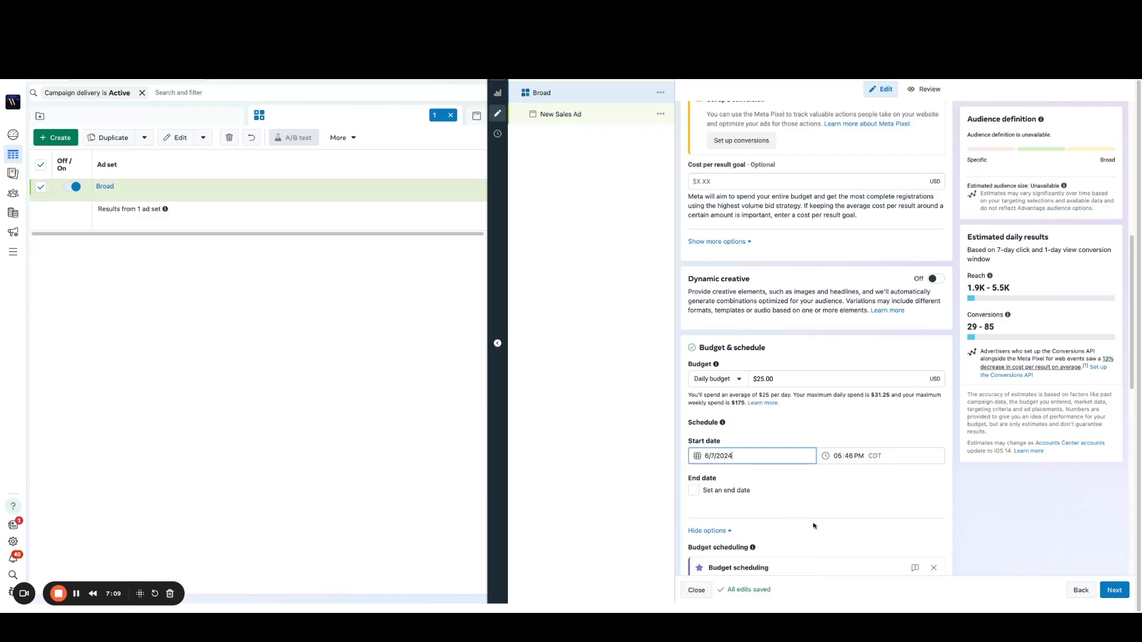
{"action": "left_click", "coordinate": [837, 456]}
{"action": "type", "text": "1200a"}
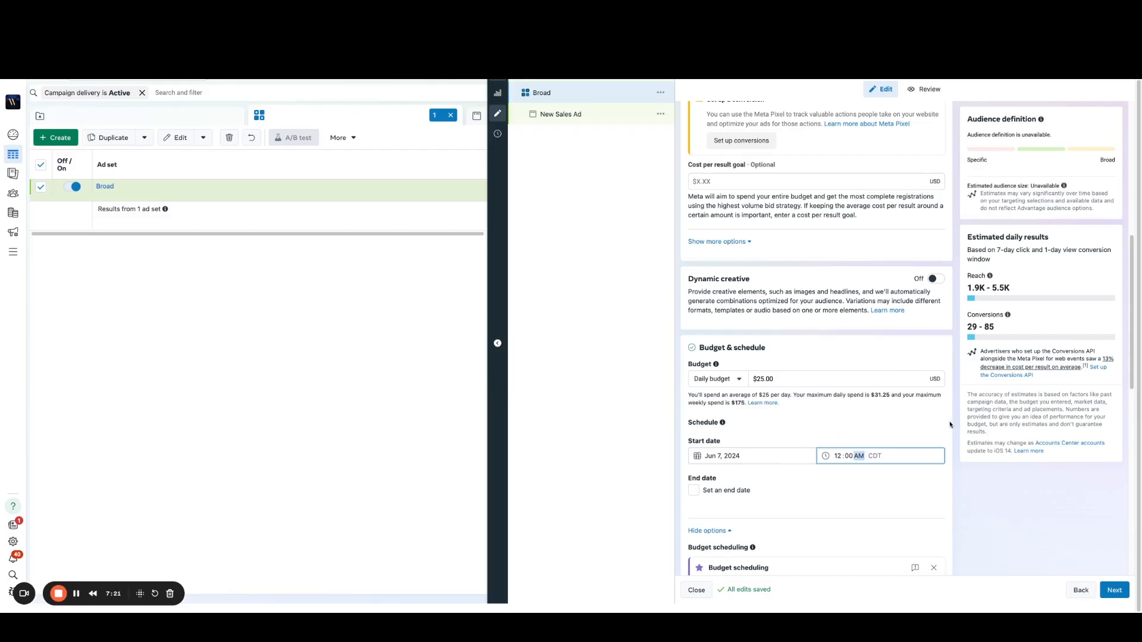
Step: Switch the ad set from Advantage+ audience to the original audience options and confirm using the original audience
{"action": "scroll", "coordinate": [951, 448], "scroll_direction": "down", "scroll_amount": 2}
{"action": "scroll", "coordinate": [951, 448], "scroll_direction": "down", "scroll_amount": 1}
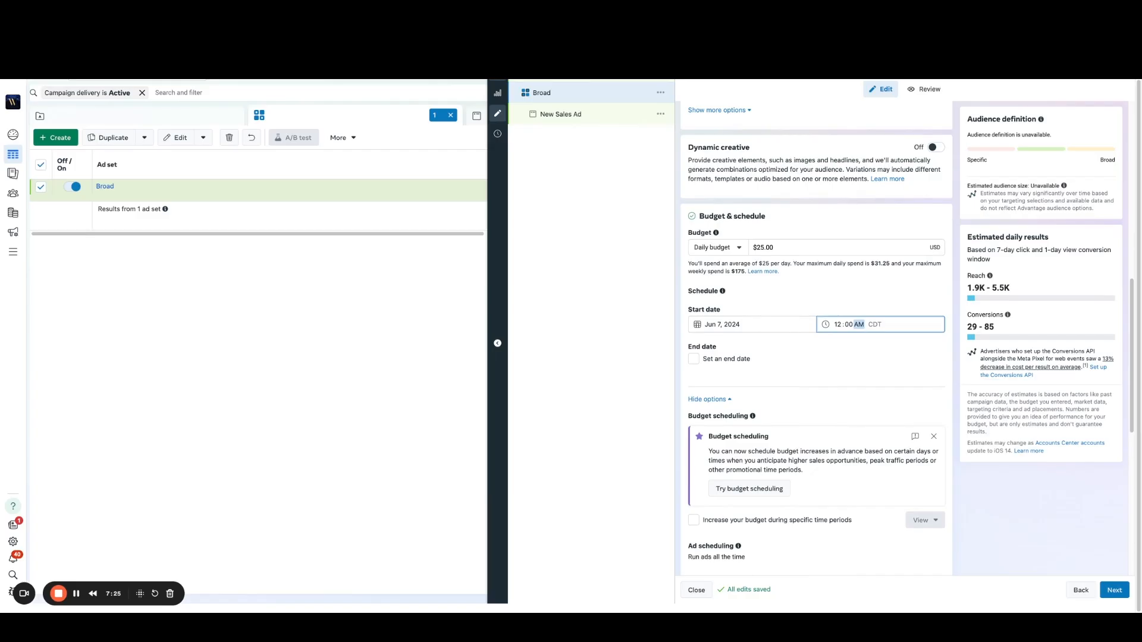
{"action": "scroll", "coordinate": [816, 339], "scroll_direction": "down", "scroll_amount": 4}
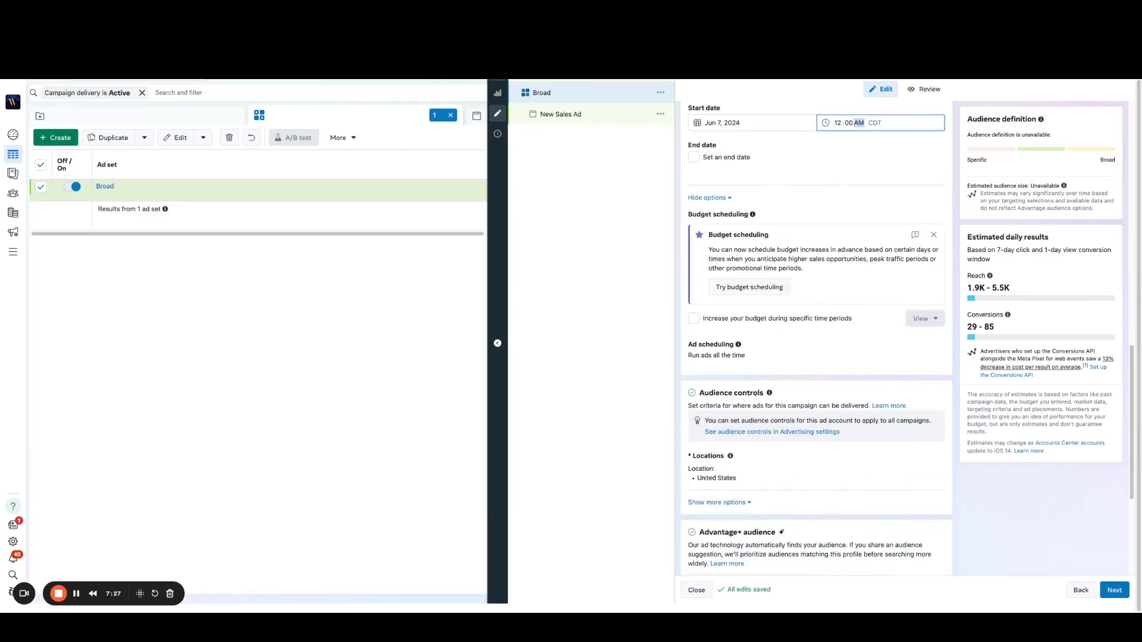
{"action": "scroll", "coordinate": [737, 439], "scroll_direction": "down", "scroll_amount": 1}
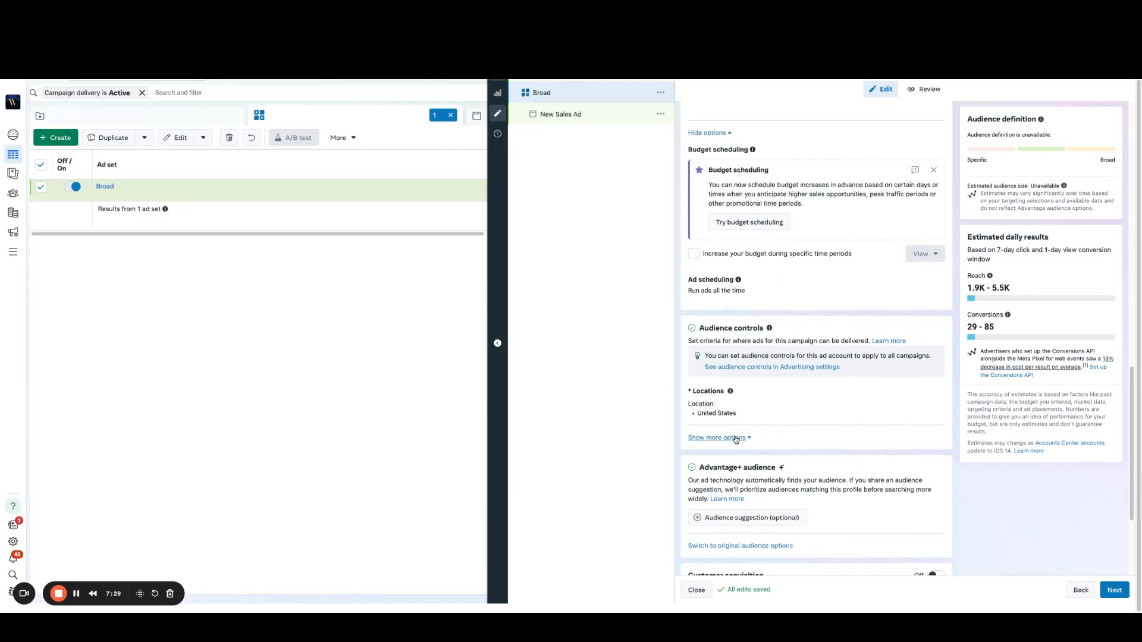
{"action": "scroll", "coordinate": [738, 439], "scroll_direction": "down", "scroll_amount": 2}
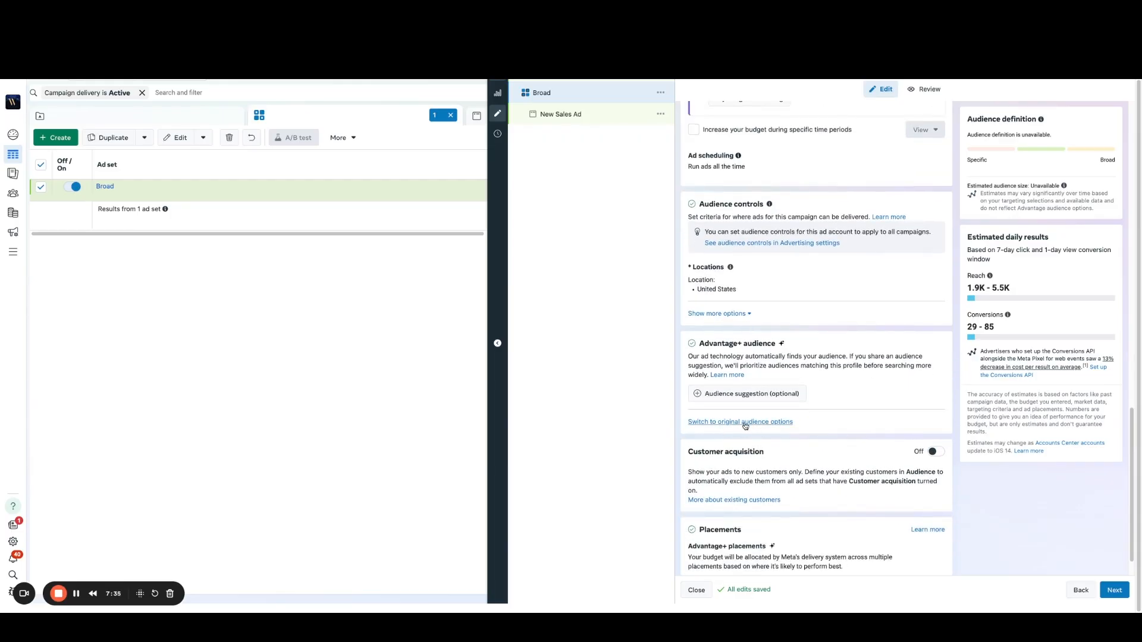
{"action": "left_click", "coordinate": [745, 422]}
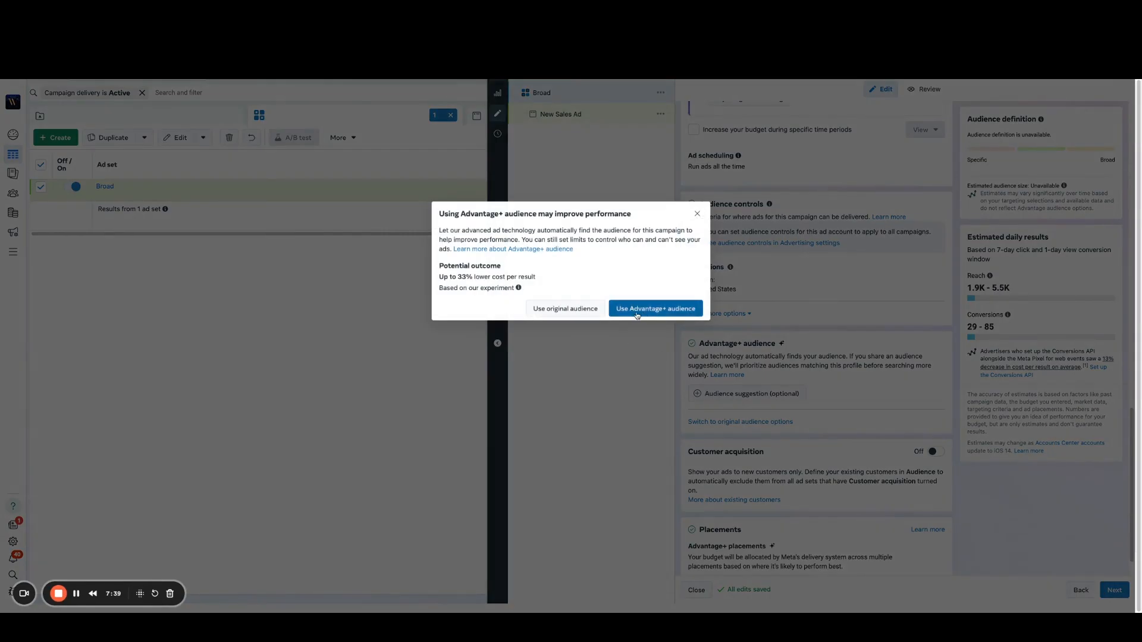
{"action": "left_click", "coordinate": [562, 309]}
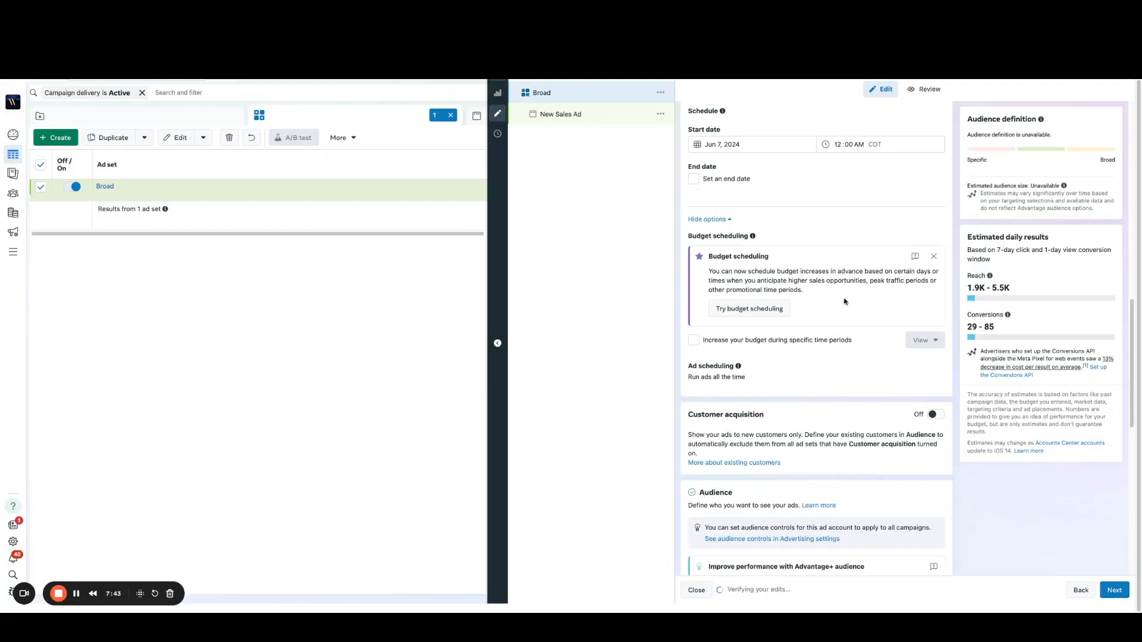
Step: Open the audience's locations for editing and start adding locations in bulk
{"action": "scroll", "coordinate": [861, 268], "scroll_direction": "down", "scroll_amount": 1}
{"action": "scroll", "coordinate": [862, 269], "scroll_direction": "down", "scroll_amount": 4}
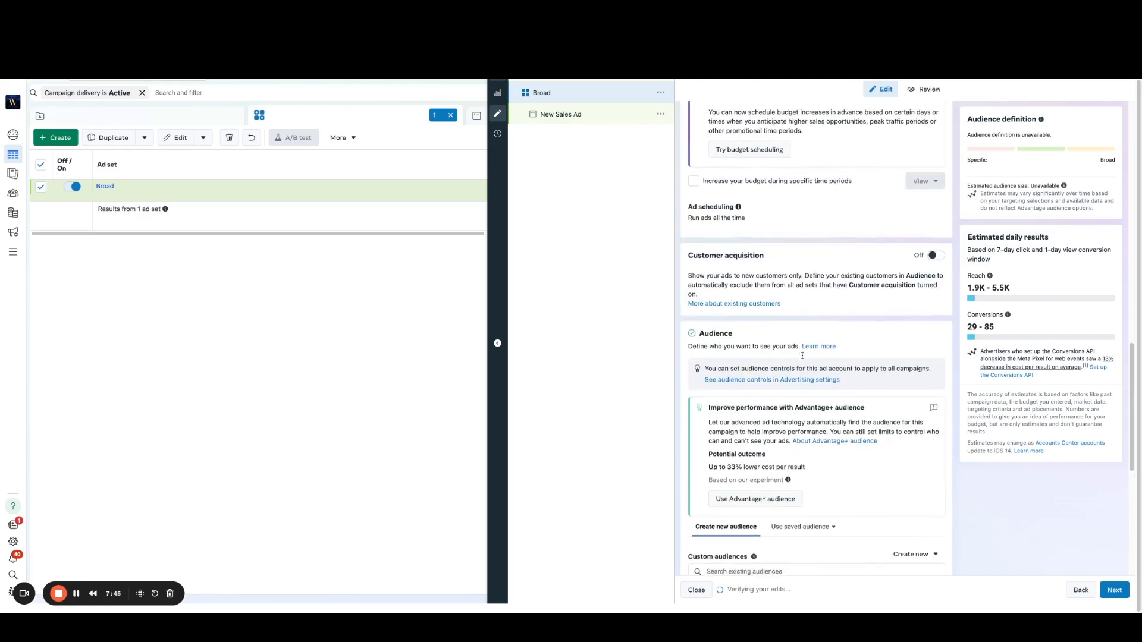
{"action": "scroll", "coordinate": [855, 350], "scroll_direction": "down", "scroll_amount": 3}
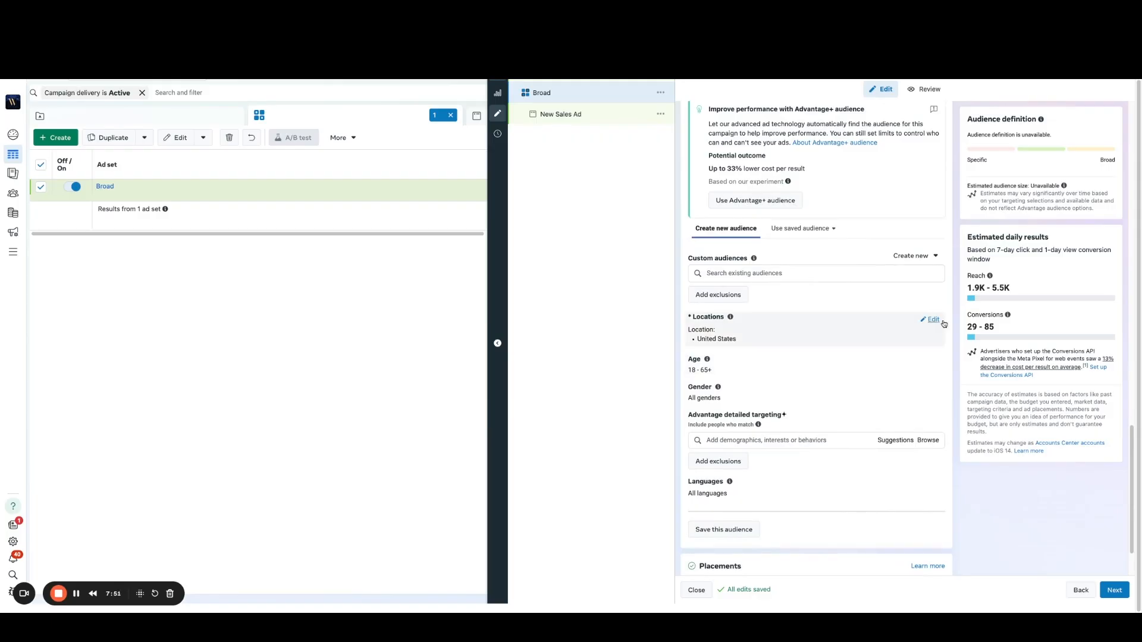
{"action": "left_click", "coordinate": [932, 320]}
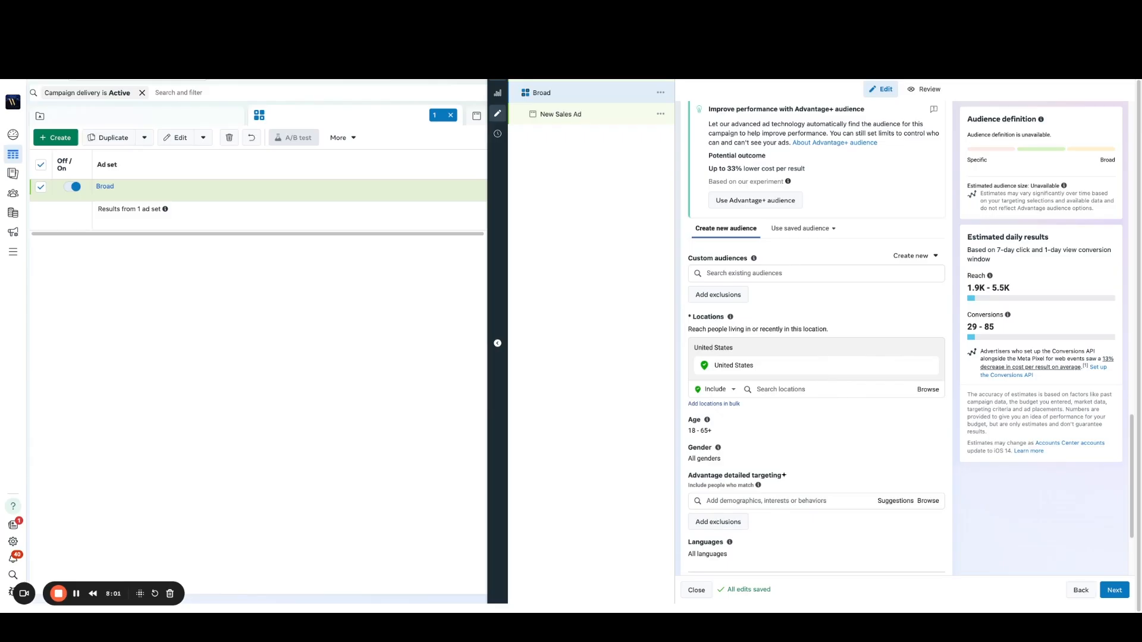
{"action": "left_click", "coordinate": [926, 390]}
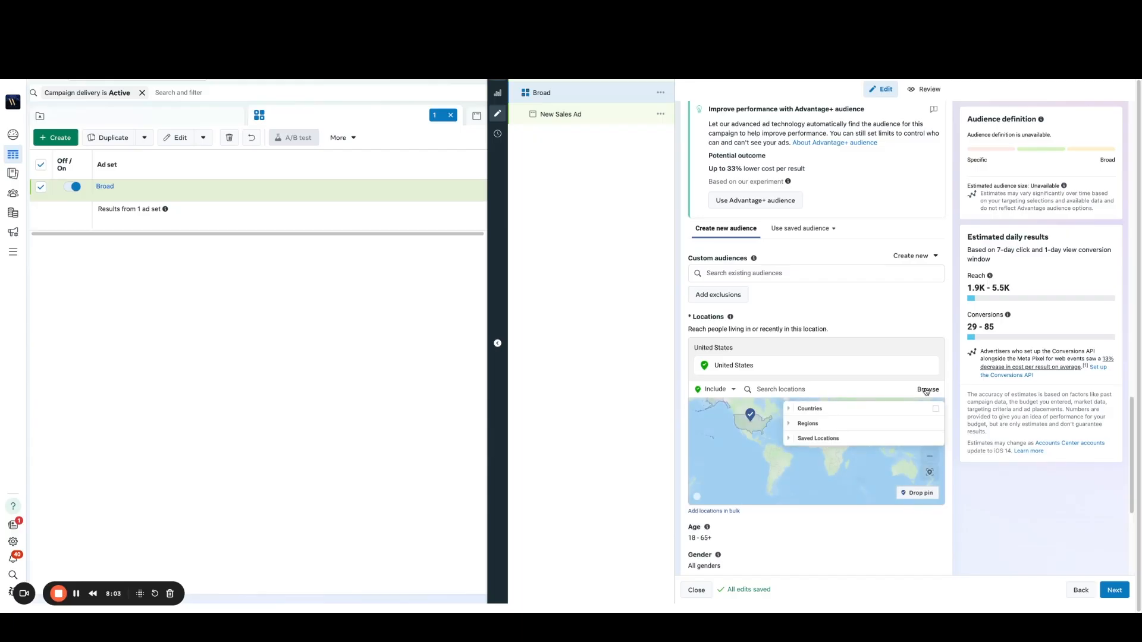
{"action": "left_click", "coordinate": [713, 512]}
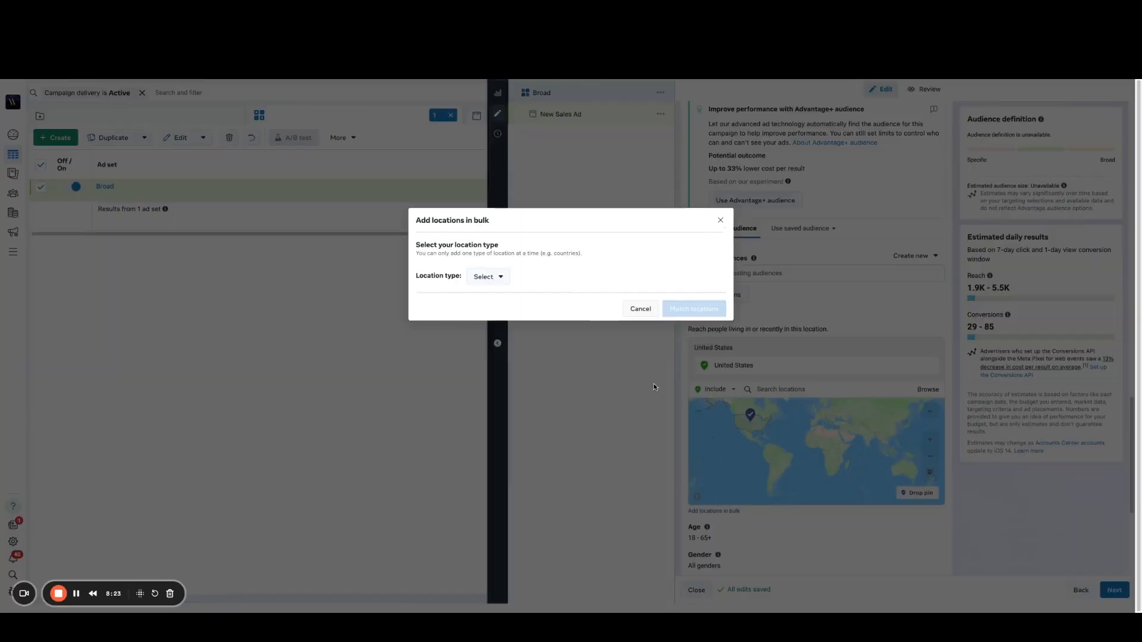
Step: Match Nashville as a bulk location using the Cities type and a default radius of 50 mi
{"action": "left_click", "coordinate": [492, 275]}
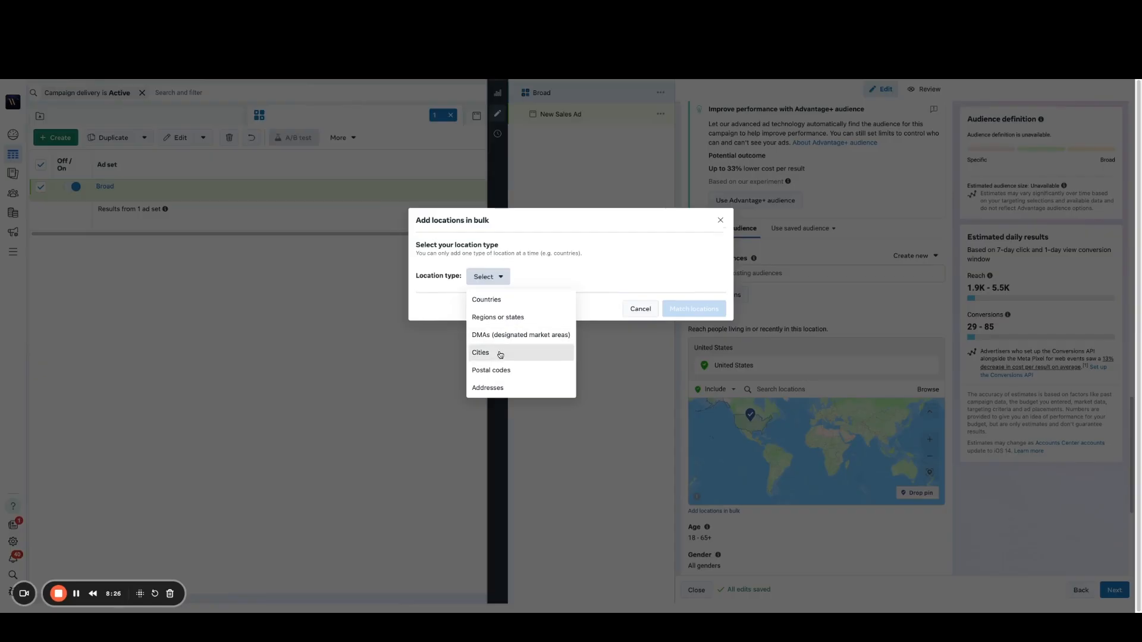
{"action": "left_click", "coordinate": [500, 353]}
{"action": "left_click", "coordinate": [493, 272]}
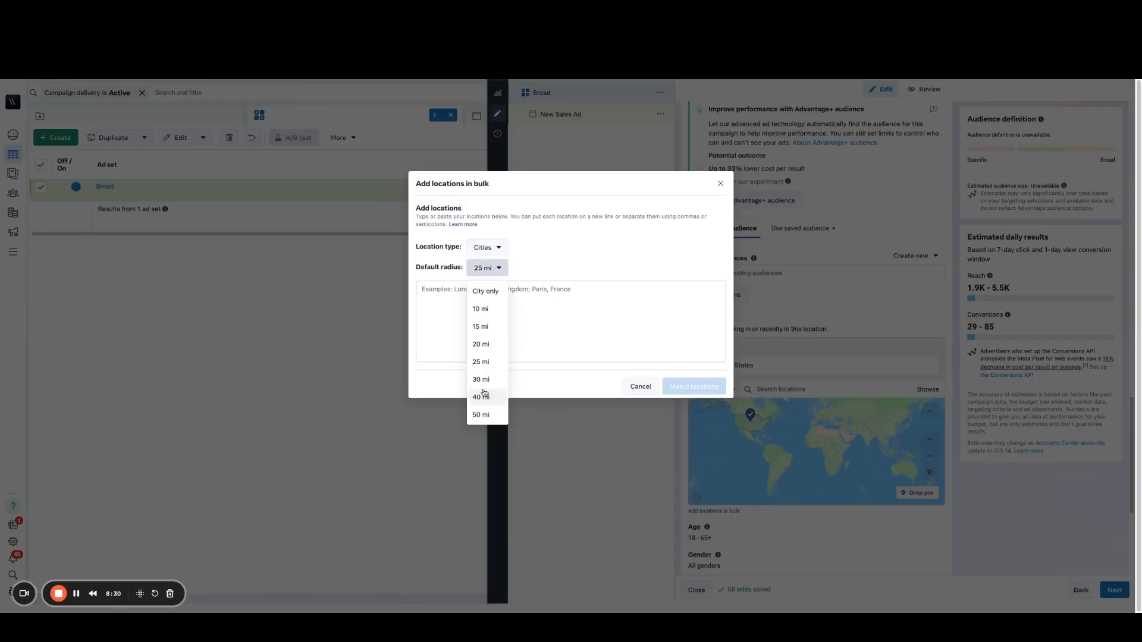
{"action": "left_click", "coordinate": [488, 416]}
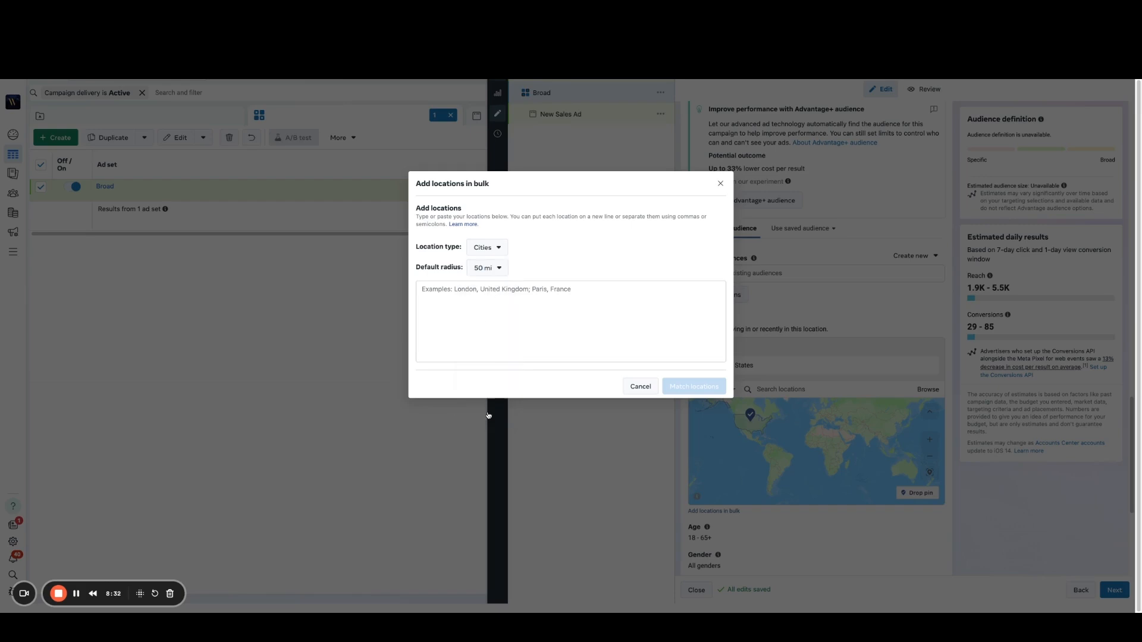
{"action": "left_click", "coordinate": [441, 304]}
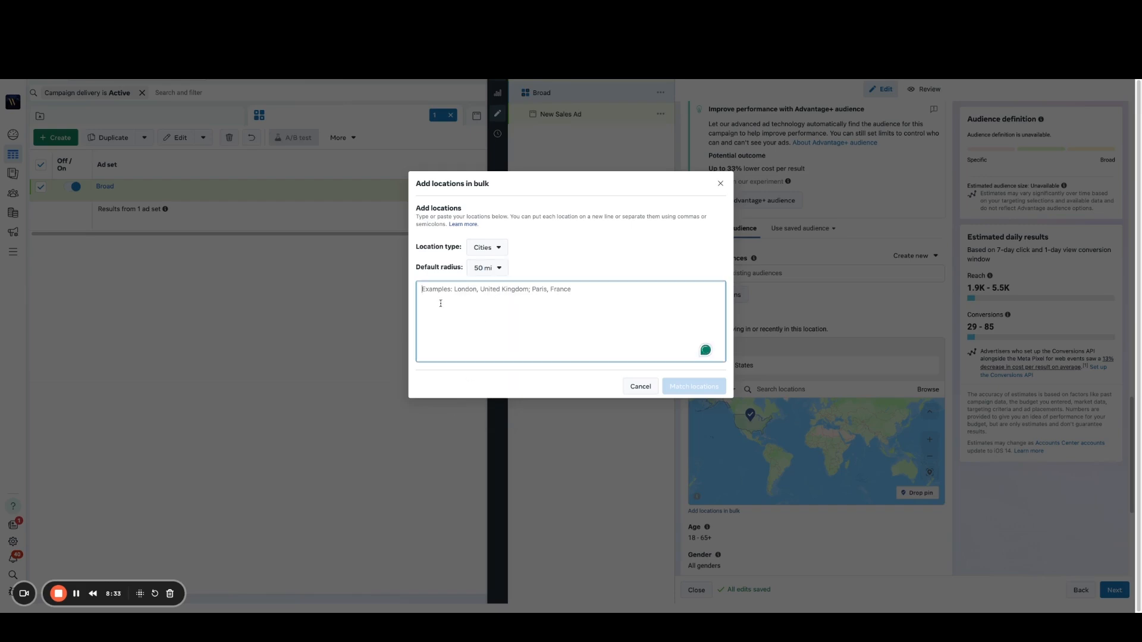
{"action": "type", "text": "Nashville"}
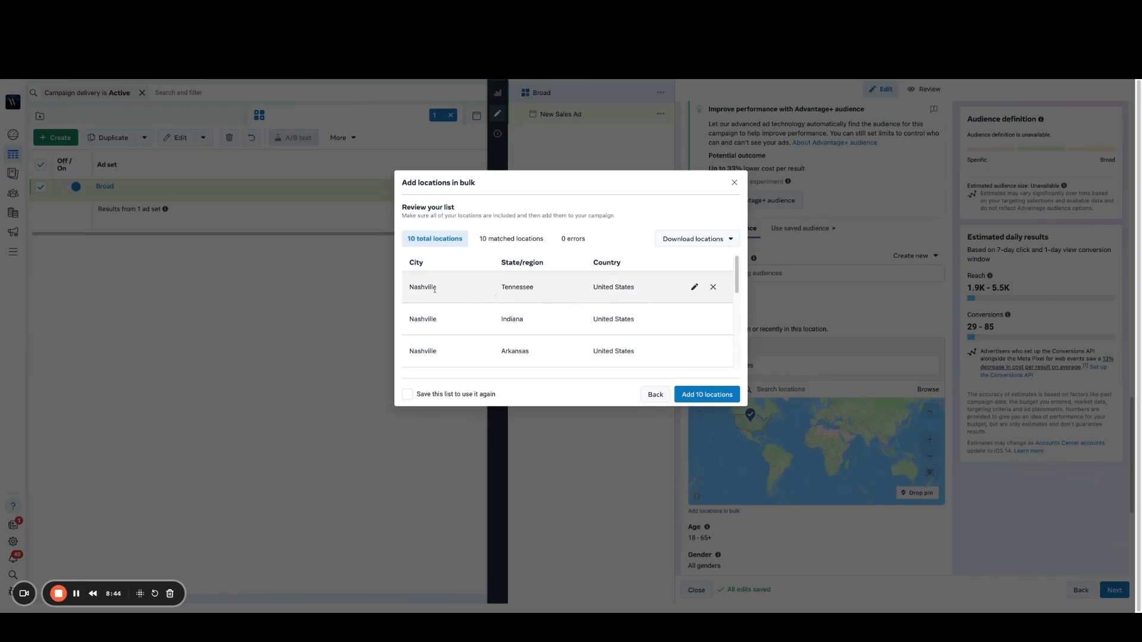
Step: Remove every matched Nashville from the bulk location list except the one in Tennessee
{"action": "left_click", "coordinate": [713, 320]}
{"action": "left_click", "coordinate": [714, 320]}
{"action": "left_click", "coordinate": [713, 319]}
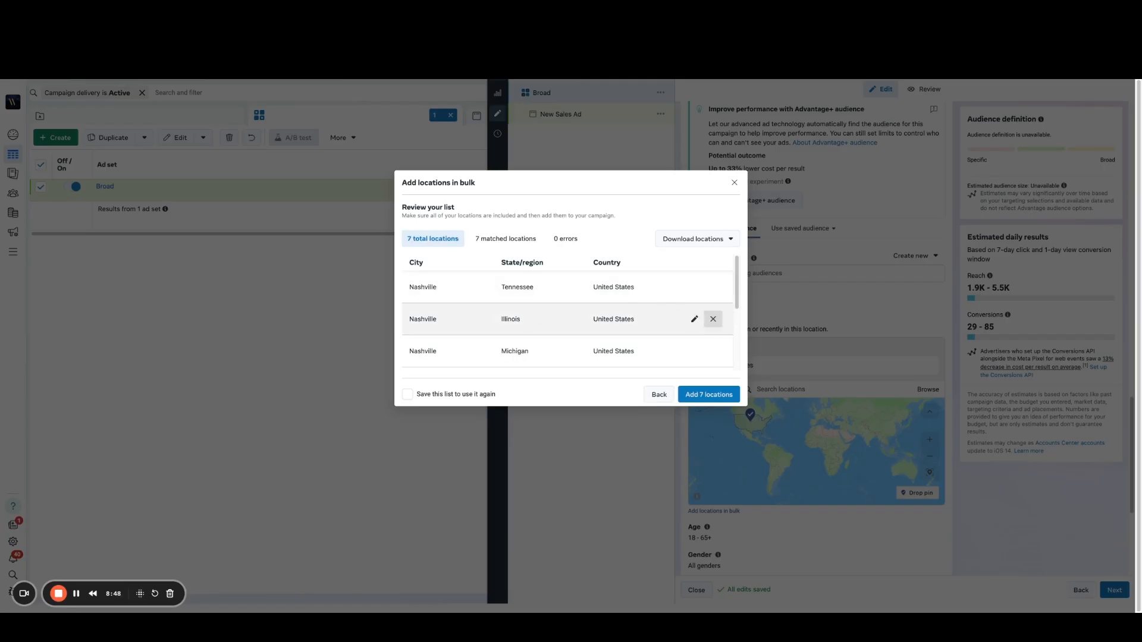
{"action": "left_click", "coordinate": [713, 319]}
{"action": "left_click", "coordinate": [713, 319]}
{"action": "left_click", "coordinate": [713, 319]}
{"action": "left_click", "coordinate": [714, 319]}
{"action": "left_click", "coordinate": [719, 319]}
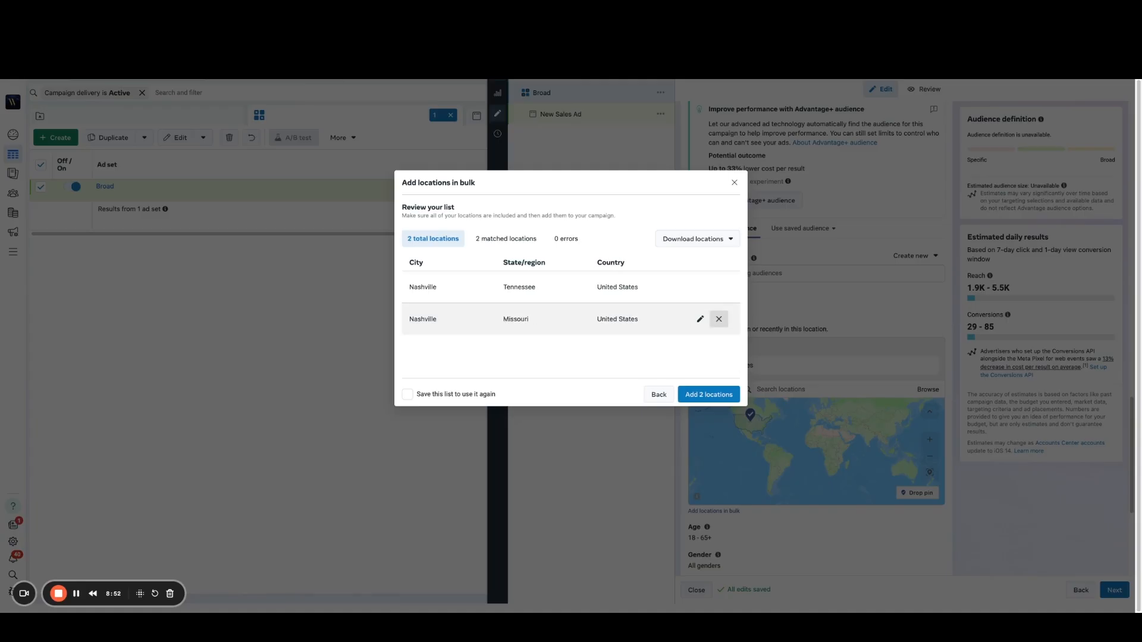
{"action": "left_click", "coordinate": [719, 319]}
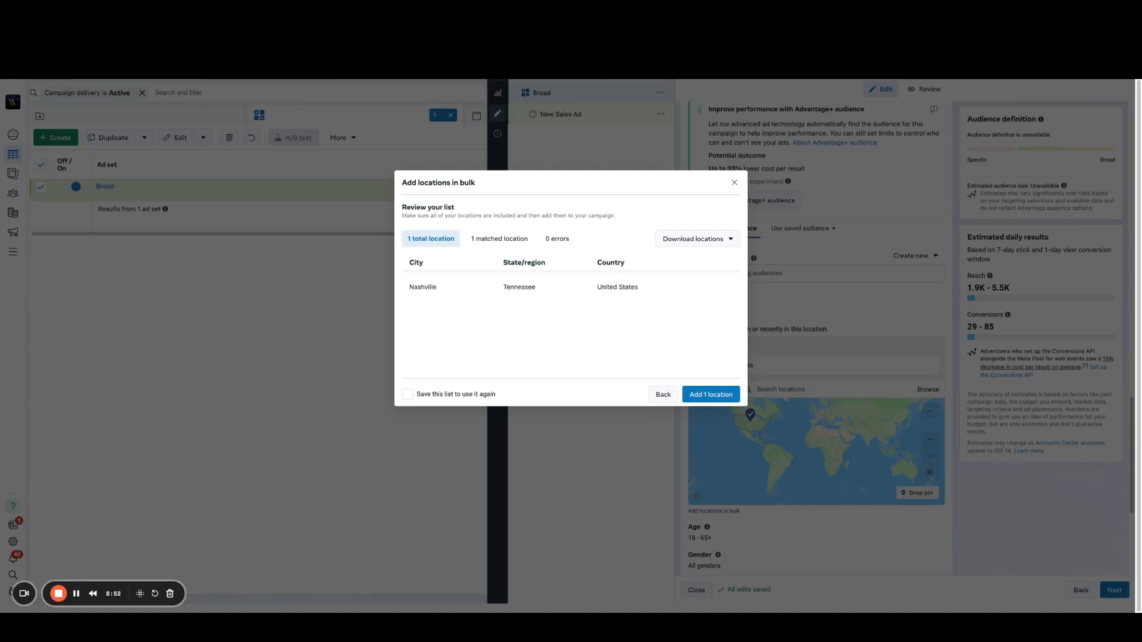
Step: Add the matched Nashville location to the ad set, and include Murfreesboro, Tennessee with a 20 mi radius
{"action": "left_click", "coordinate": [707, 400]}
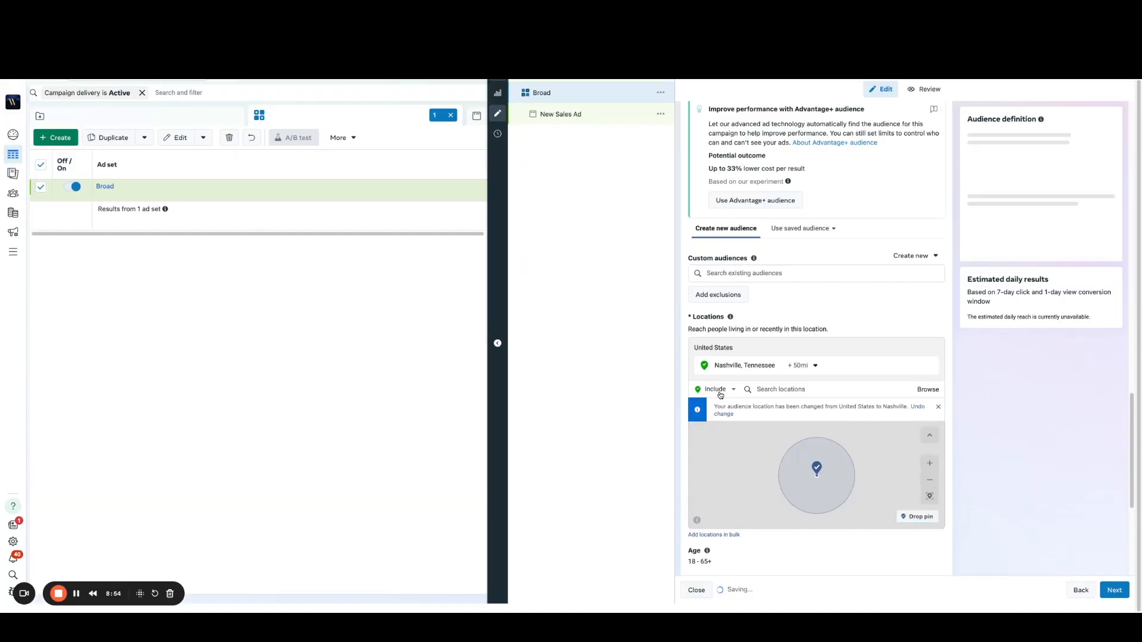
{"action": "left_click", "coordinate": [800, 390]}
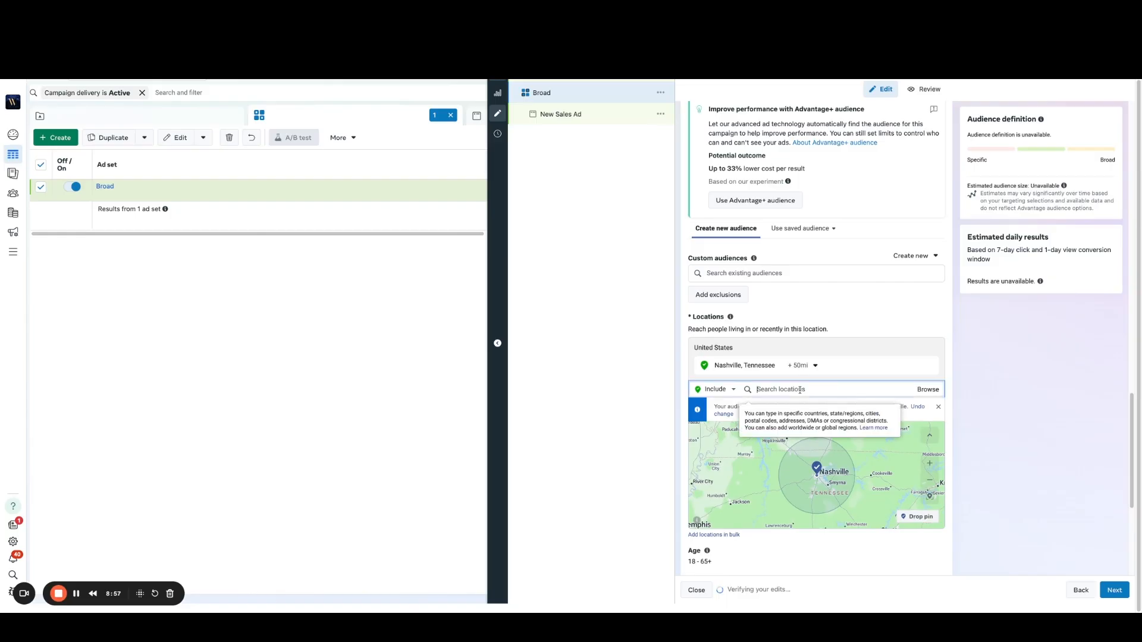
{"action": "type", "text": "murfree"}
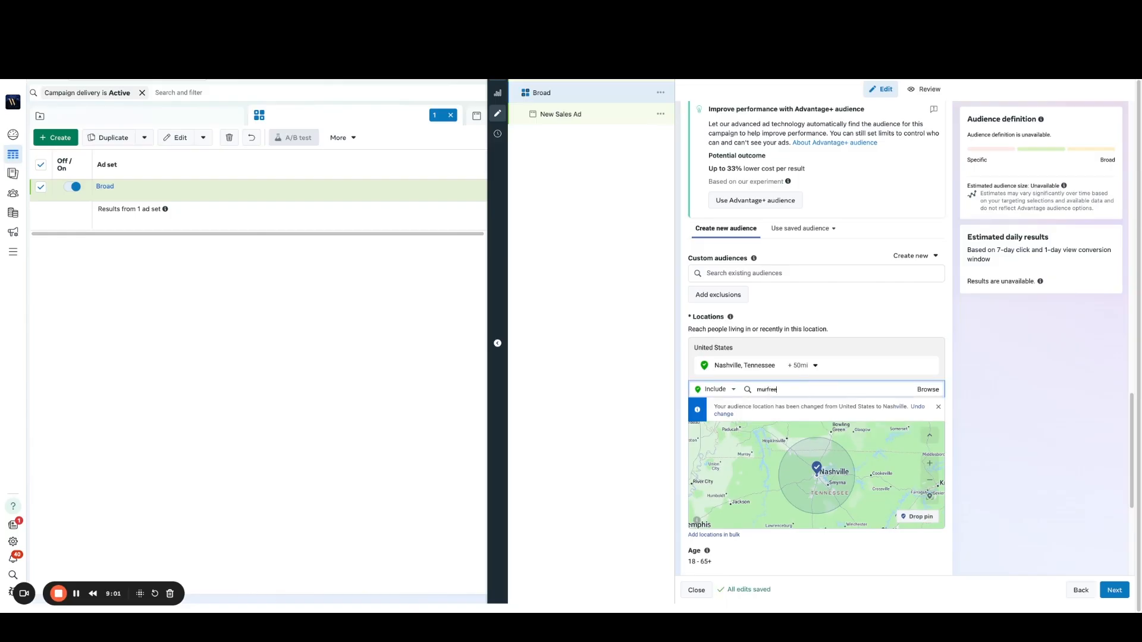
{"action": "left_click", "coordinate": [815, 409]}
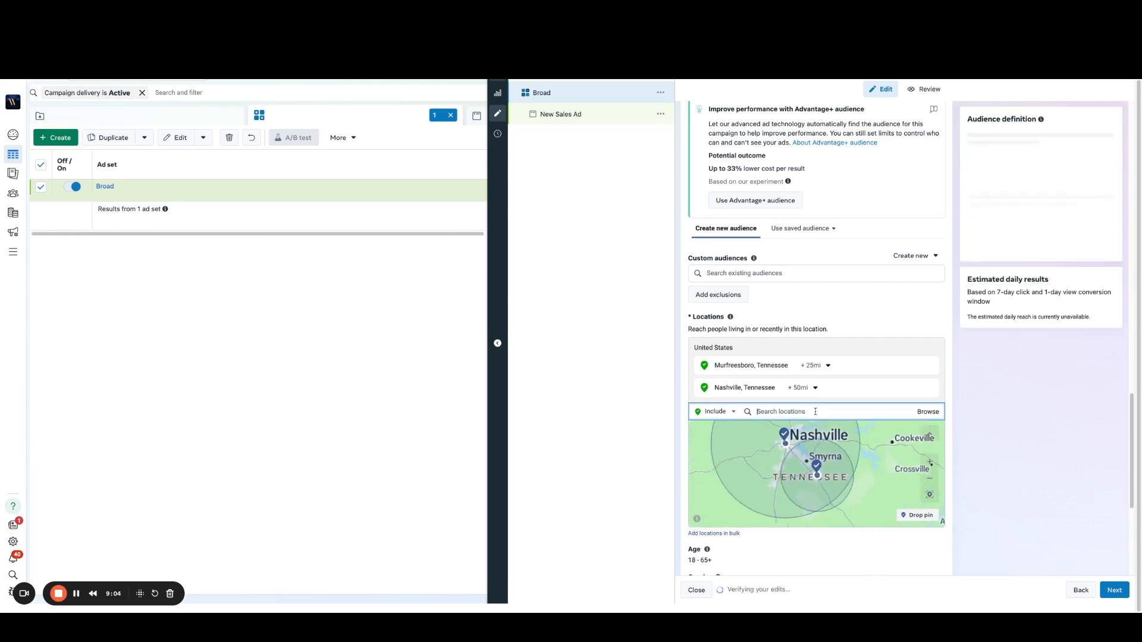
{"action": "left_click", "coordinate": [817, 369]}
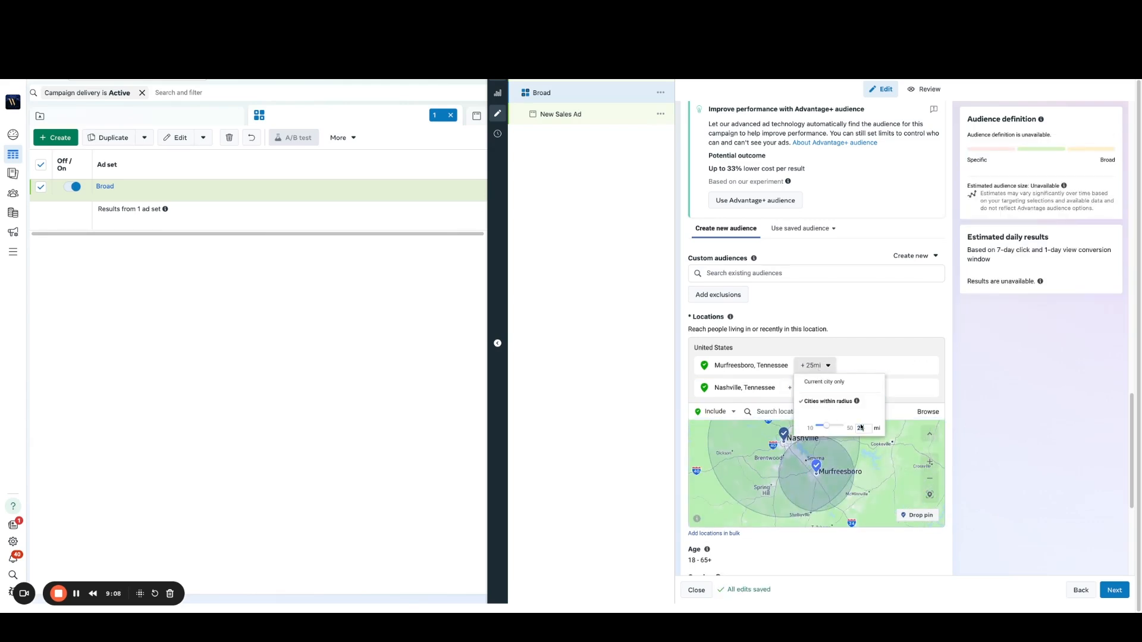
{"action": "left_click", "coordinate": [1015, 382]}
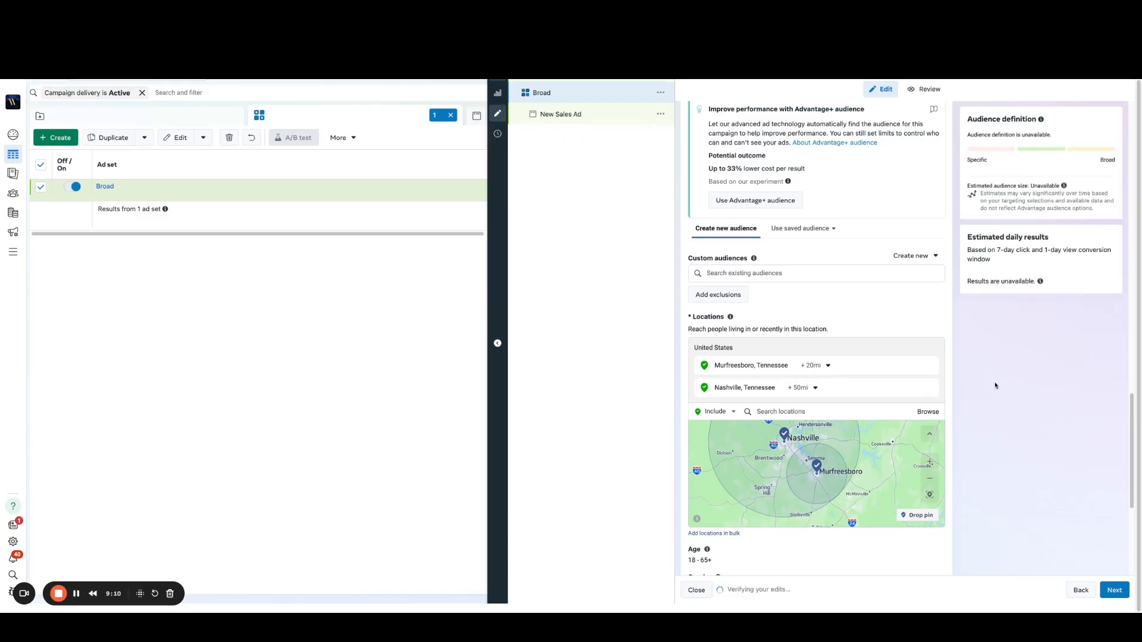
Step: Set the audience's minimum age to 25
{"action": "scroll", "coordinate": [992, 382], "scroll_direction": "down", "scroll_amount": 1}
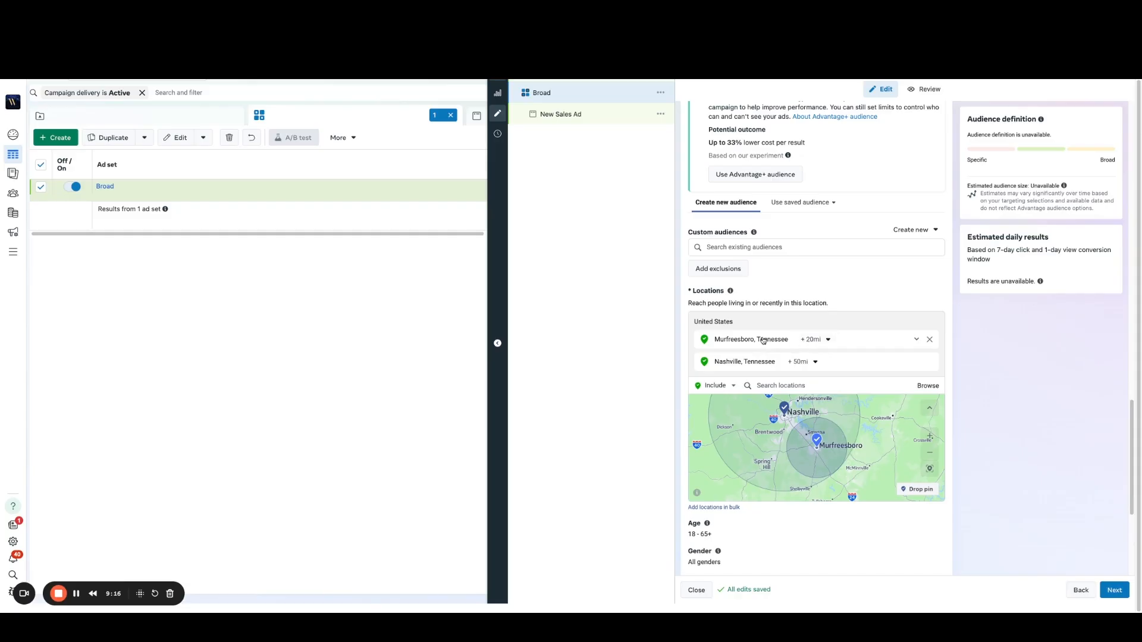
{"action": "scroll", "coordinate": [960, 342], "scroll_direction": "down", "scroll_amount": 1}
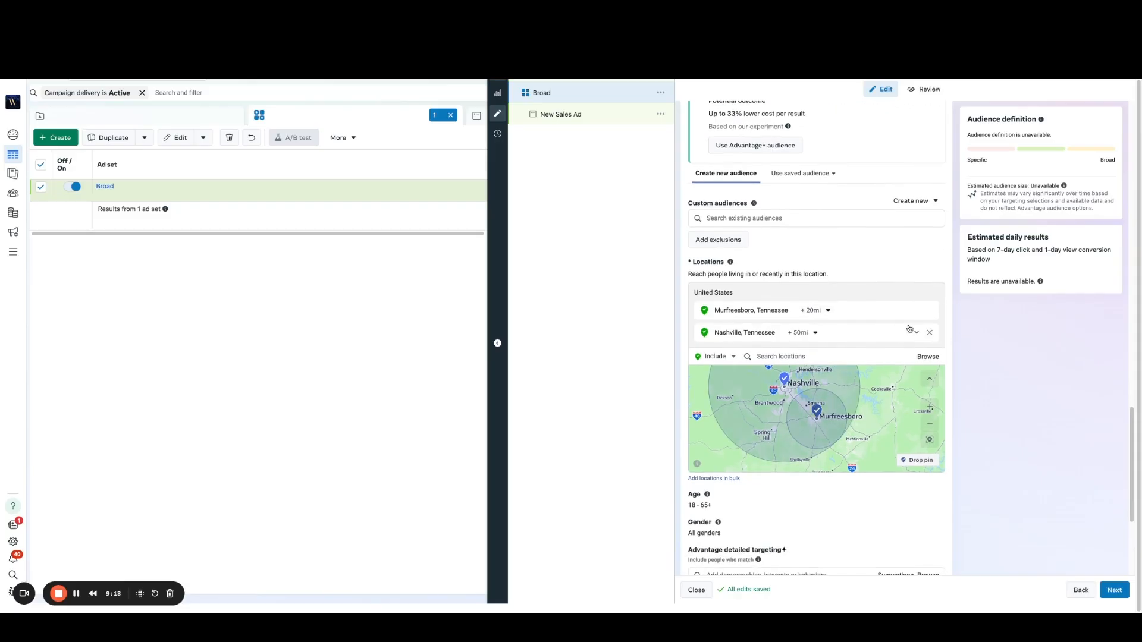
{"action": "scroll", "coordinate": [977, 352], "scroll_direction": "down", "scroll_amount": 2}
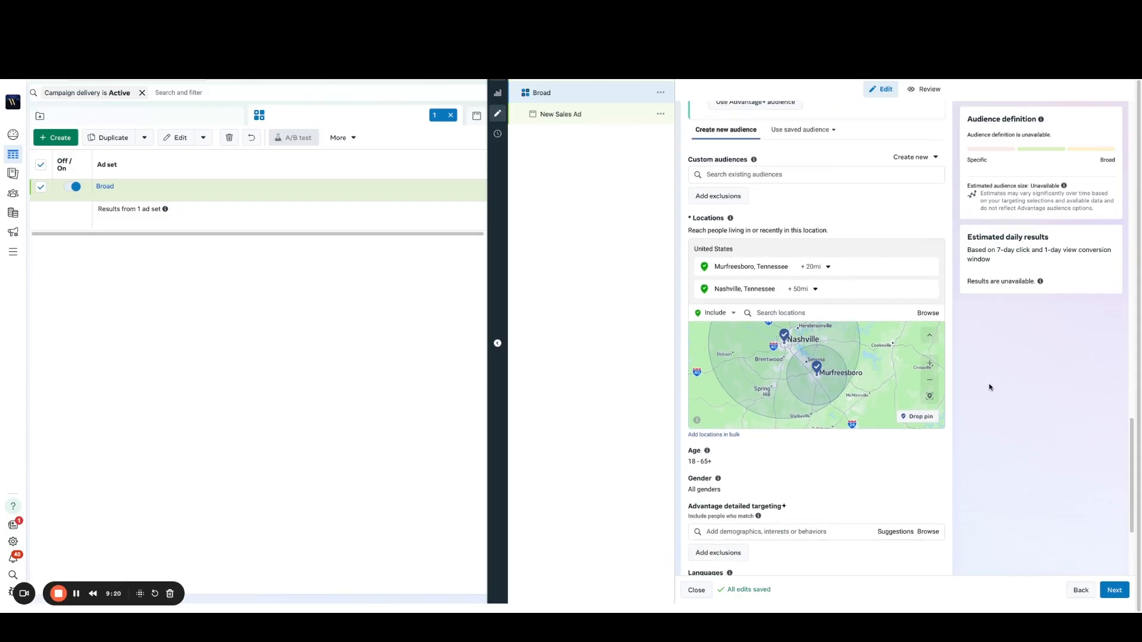
{"action": "scroll", "coordinate": [840, 453], "scroll_direction": "down", "scroll_amount": 3}
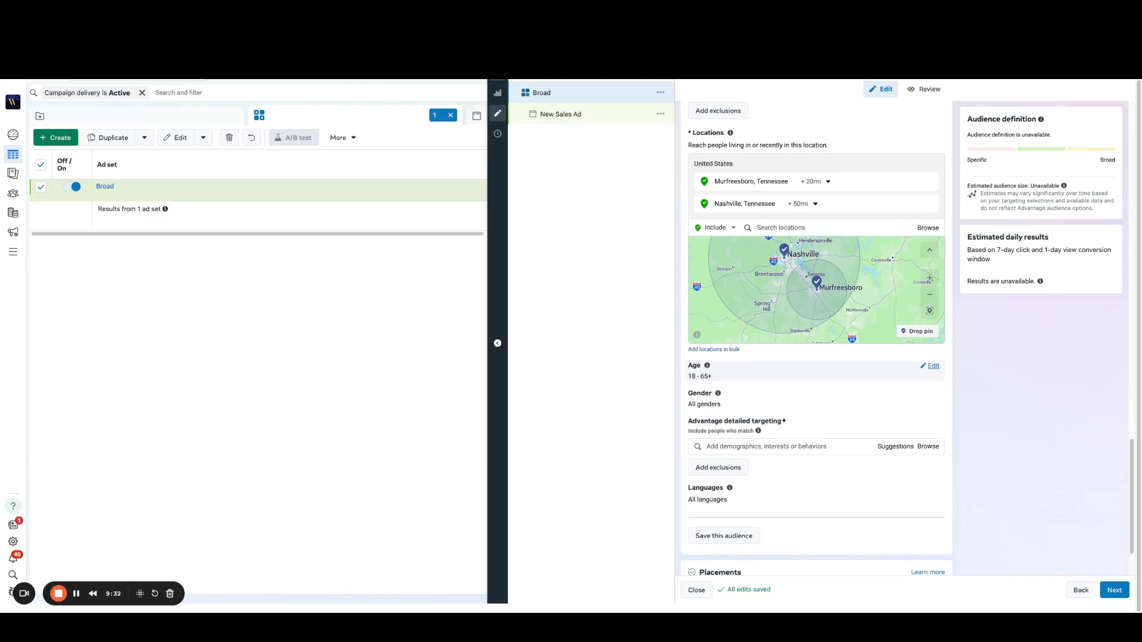
{"action": "left_click", "coordinate": [933, 366]}
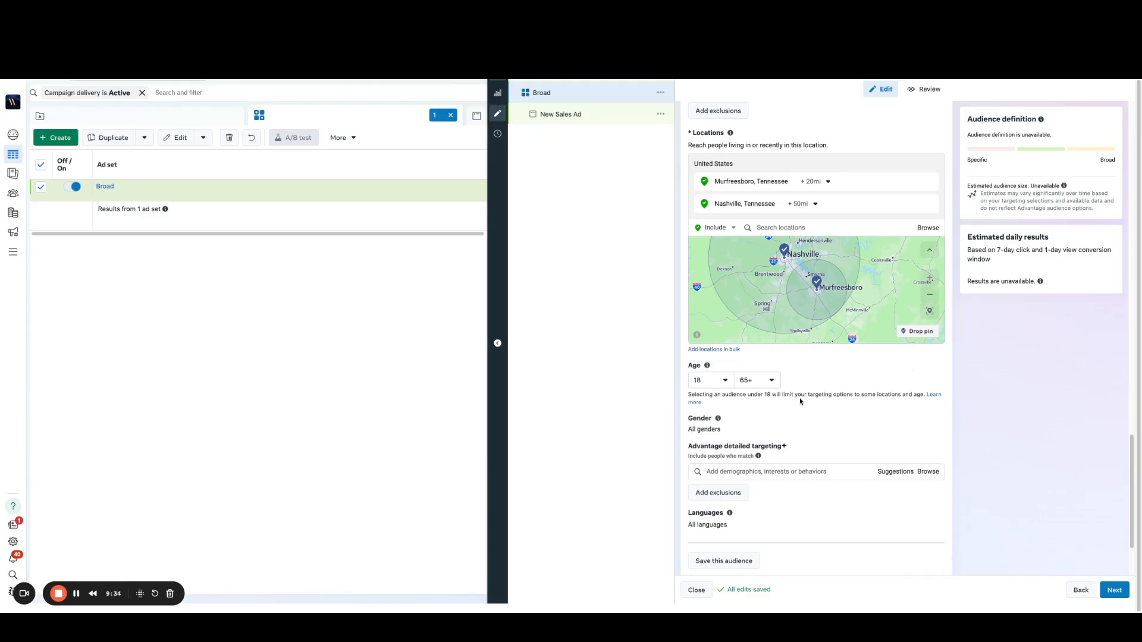
{"action": "left_click", "coordinate": [727, 381]}
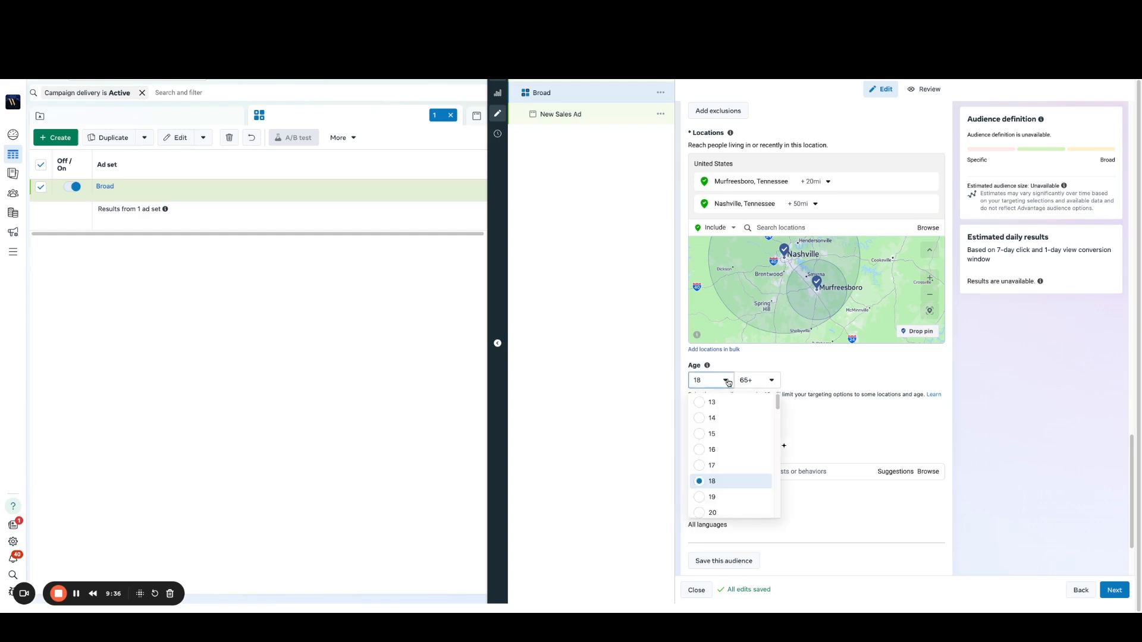
{"action": "scroll", "coordinate": [733, 457], "scroll_direction": "down", "scroll_amount": 2}
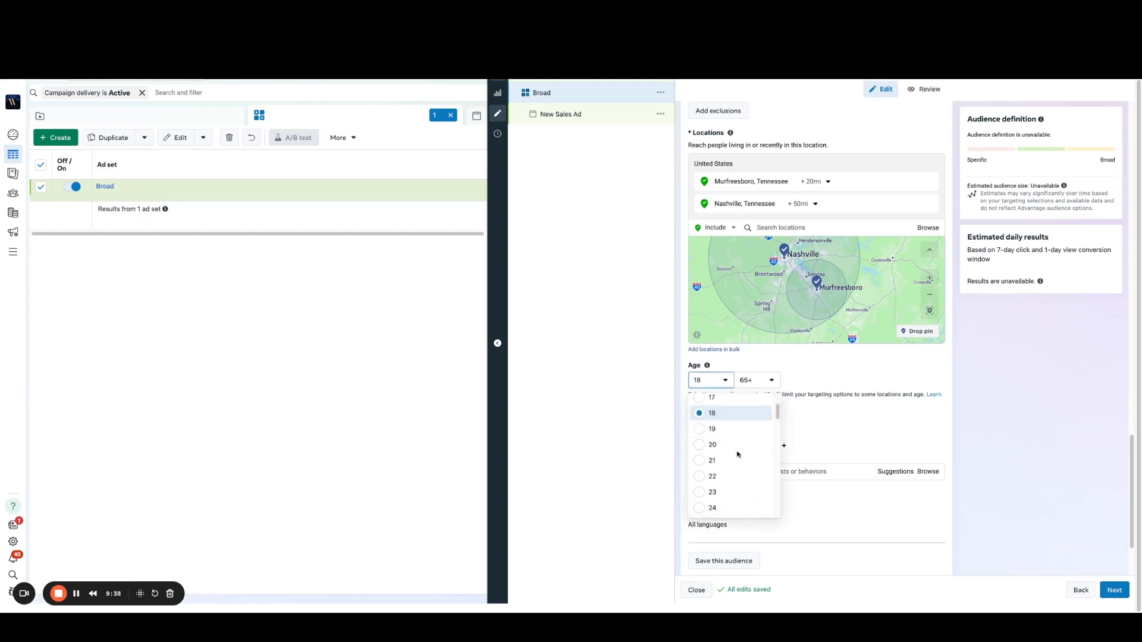
{"action": "scroll", "coordinate": [734, 459], "scroll_direction": "down", "scroll_amount": 2}
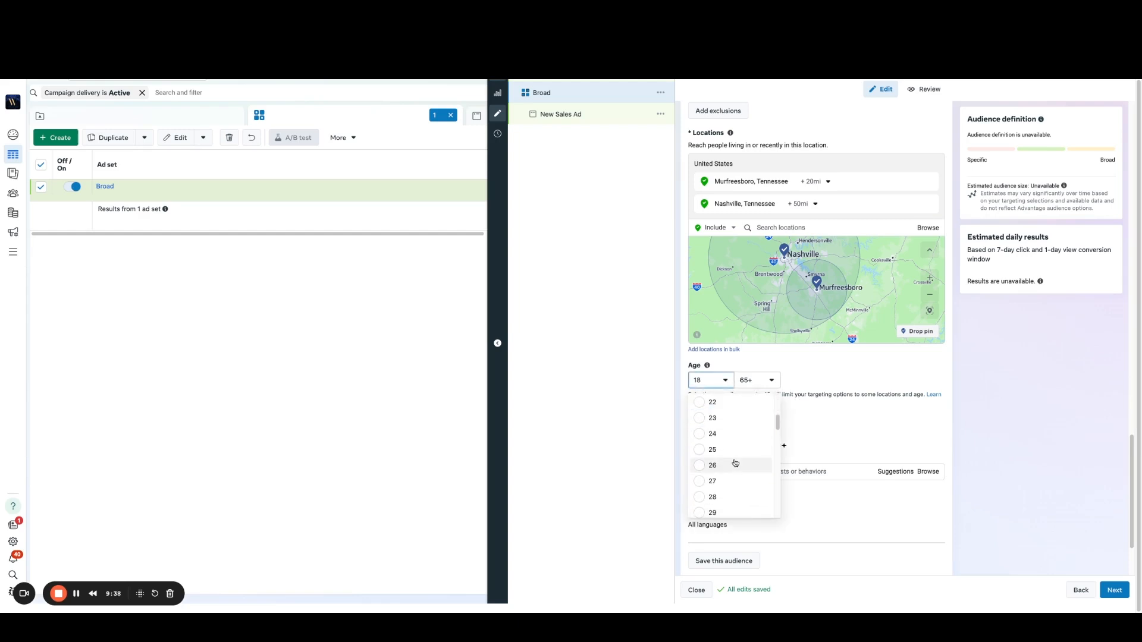
{"action": "left_click", "coordinate": [702, 450]}
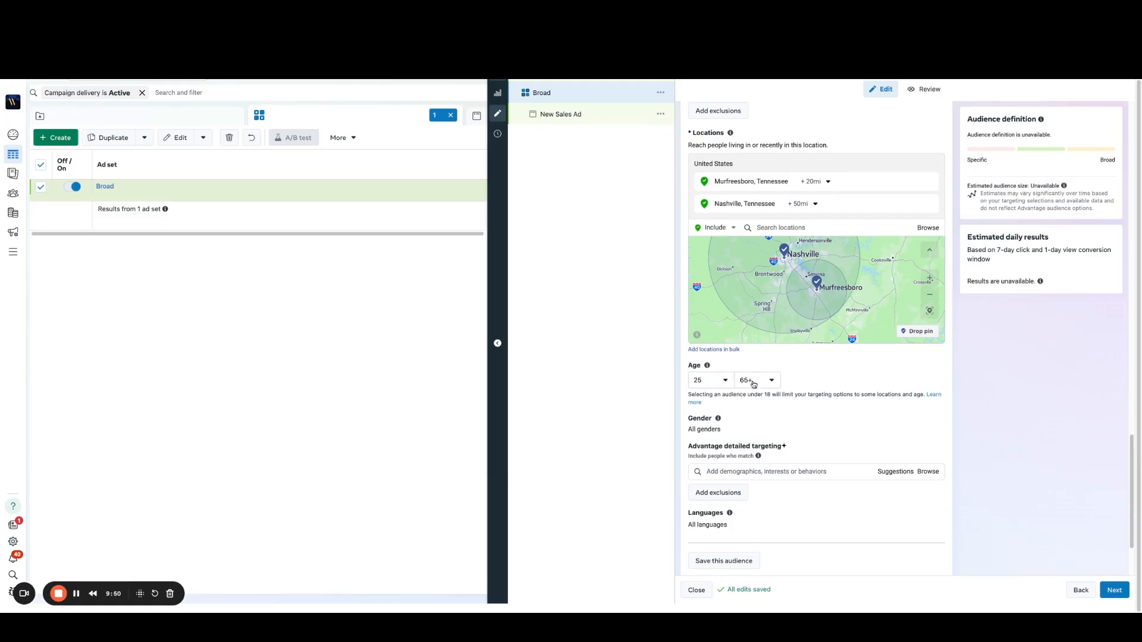
Step: Limit the audience's languages to English (US)
{"action": "scroll", "coordinate": [952, 471], "scroll_direction": "down", "scroll_amount": 3}
{"action": "left_click", "coordinate": [932, 410]}
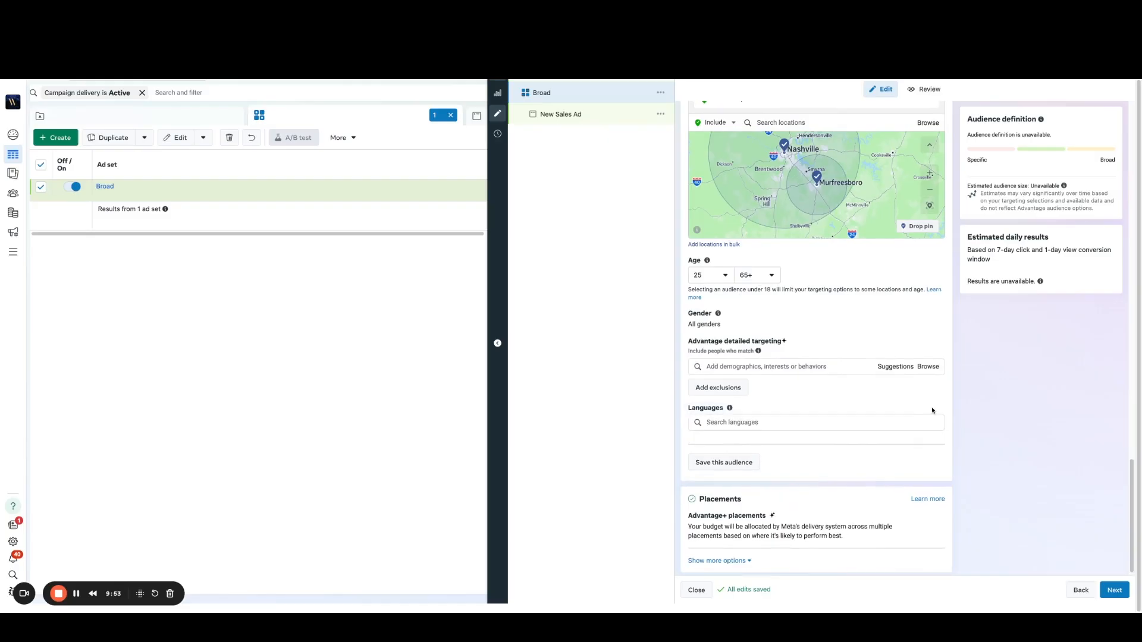
{"action": "left_click", "coordinate": [825, 423]}
{"action": "type", "text": "e"}
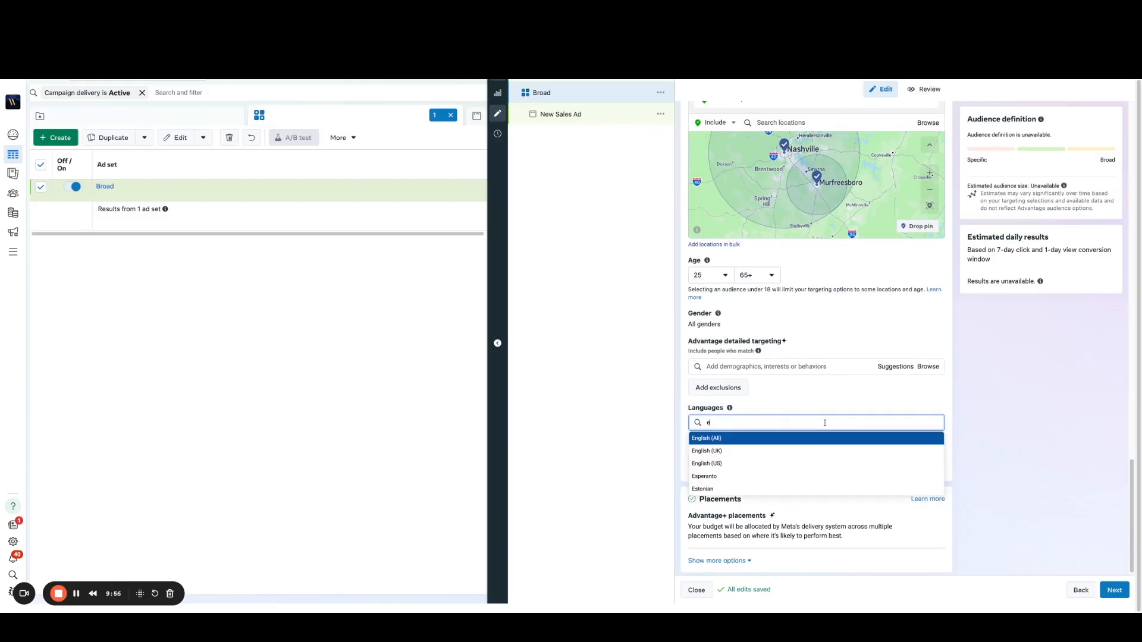
{"action": "left_click", "coordinate": [744, 467]}
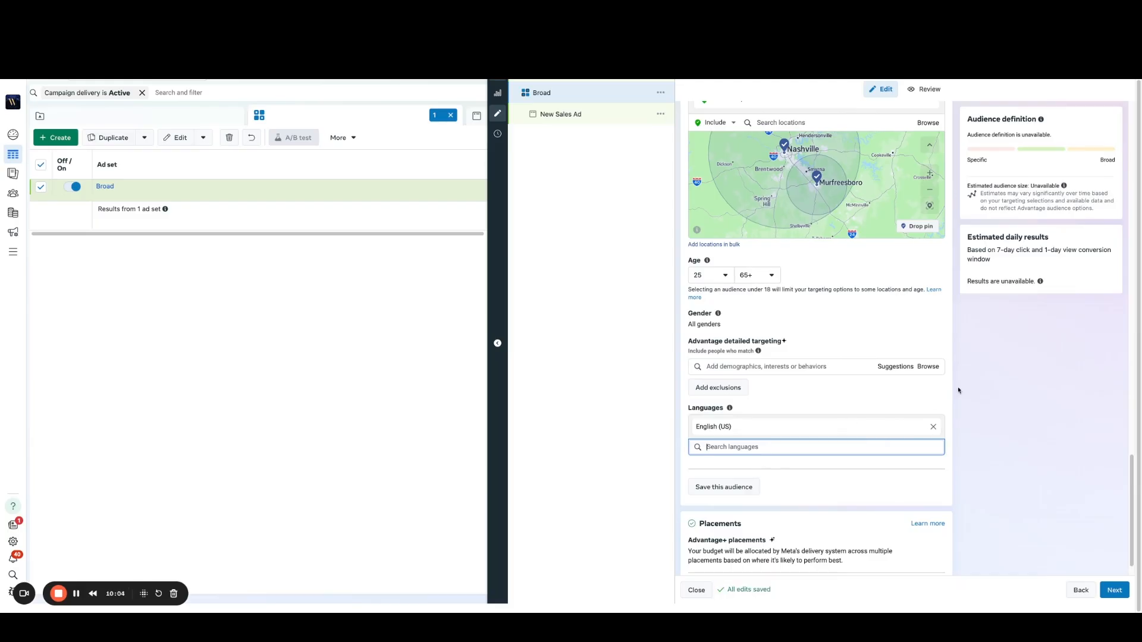
Step: Continue from the ad set to its ad and rename the ad as Video Ad 1.1
{"action": "scroll", "coordinate": [977, 386], "scroll_direction": "down", "scroll_amount": 1}
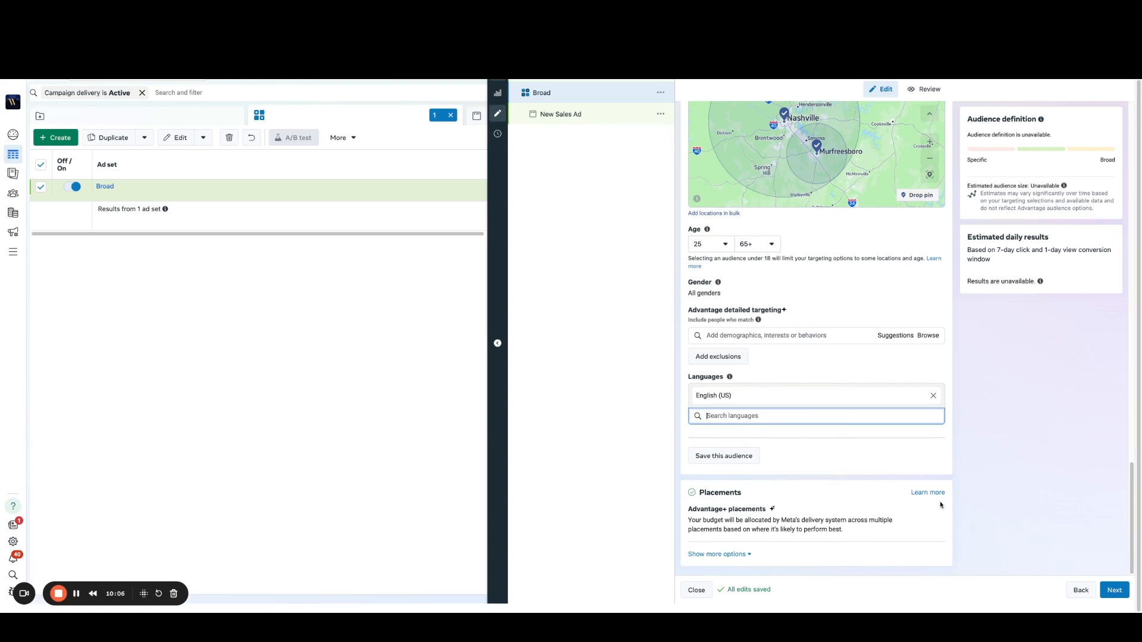
{"action": "left_click", "coordinate": [1121, 595]}
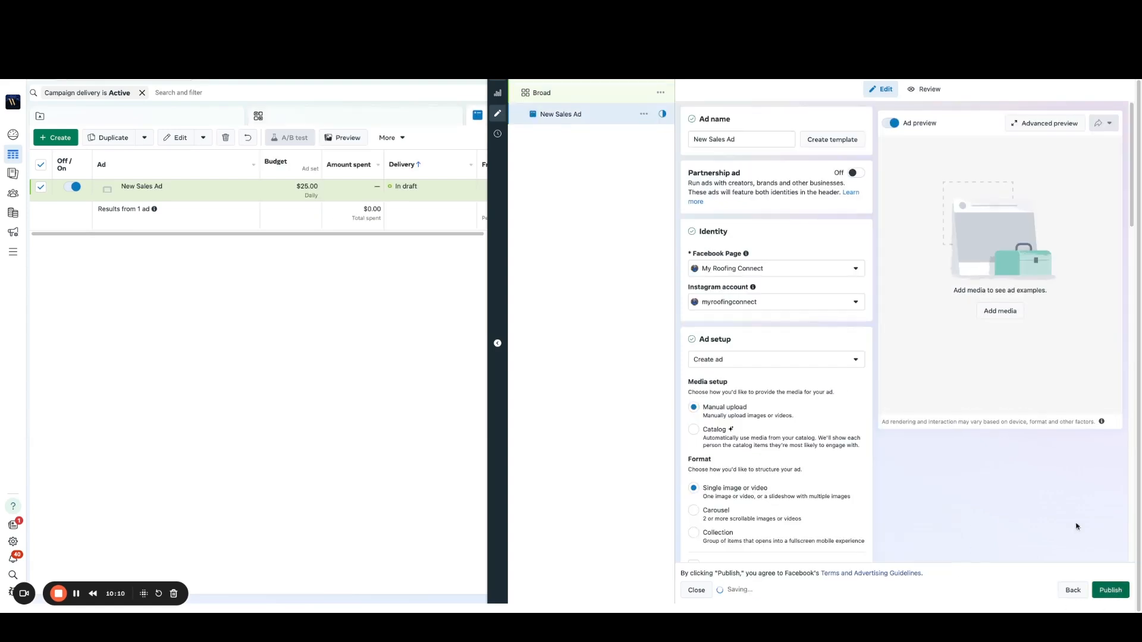
{"action": "triple_click", "coordinate": [743, 138]}
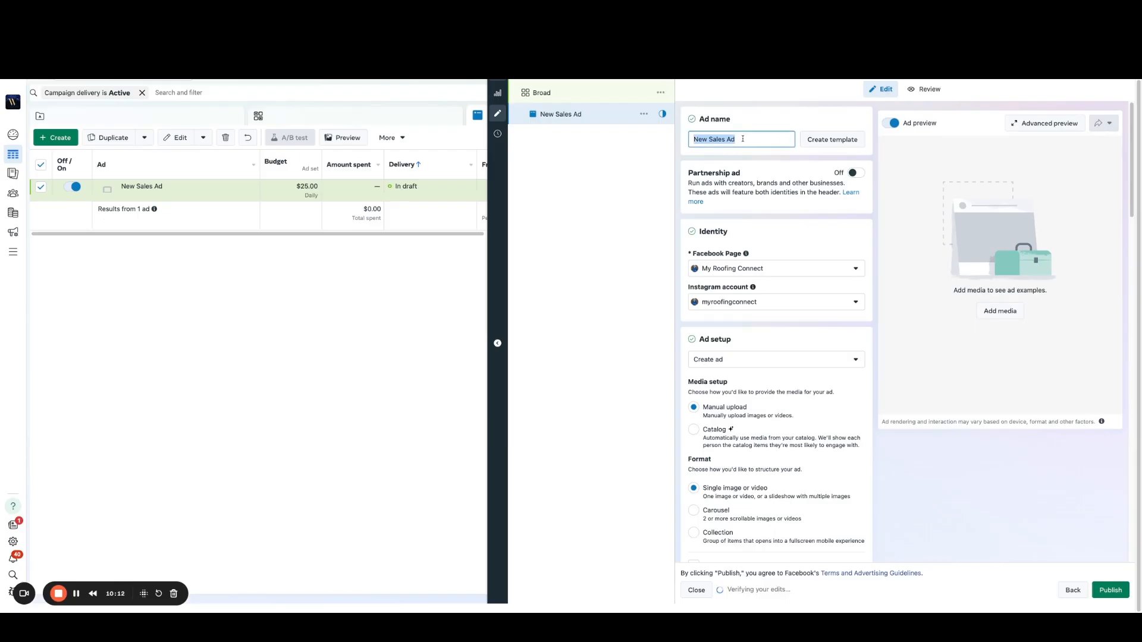
{"action": "type", "text": "Video "}
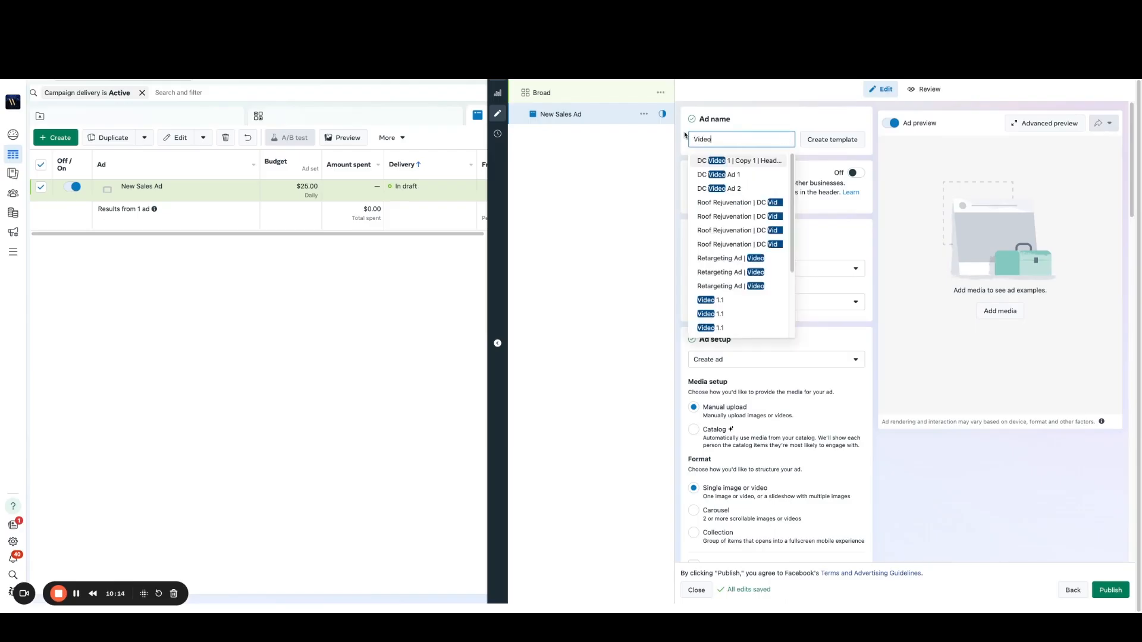
{"action": "type", "text": "Ad 1.1"}
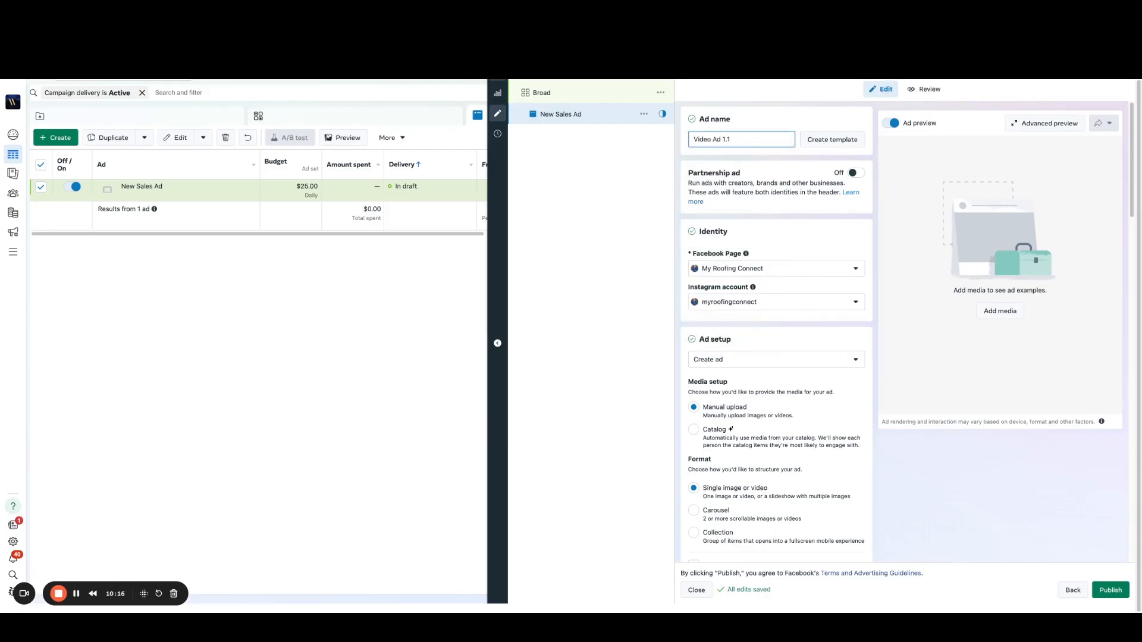
{"action": "left_click", "coordinate": [757, 120]}
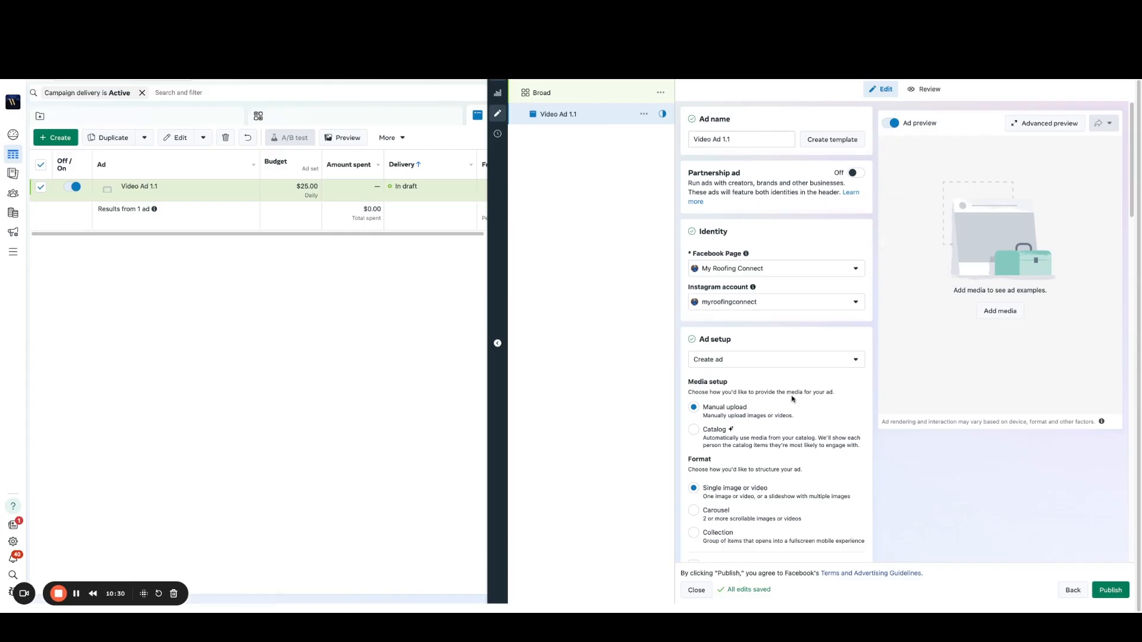
Step: Add the first 720 × 1280 account video to the ad creative, keeping its full length, original crops and all optimizations on
{"action": "scroll", "coordinate": [821, 387], "scroll_direction": "down", "scroll_amount": 1}
{"action": "scroll", "coordinate": [822, 387], "scroll_direction": "down", "scroll_amount": 5}
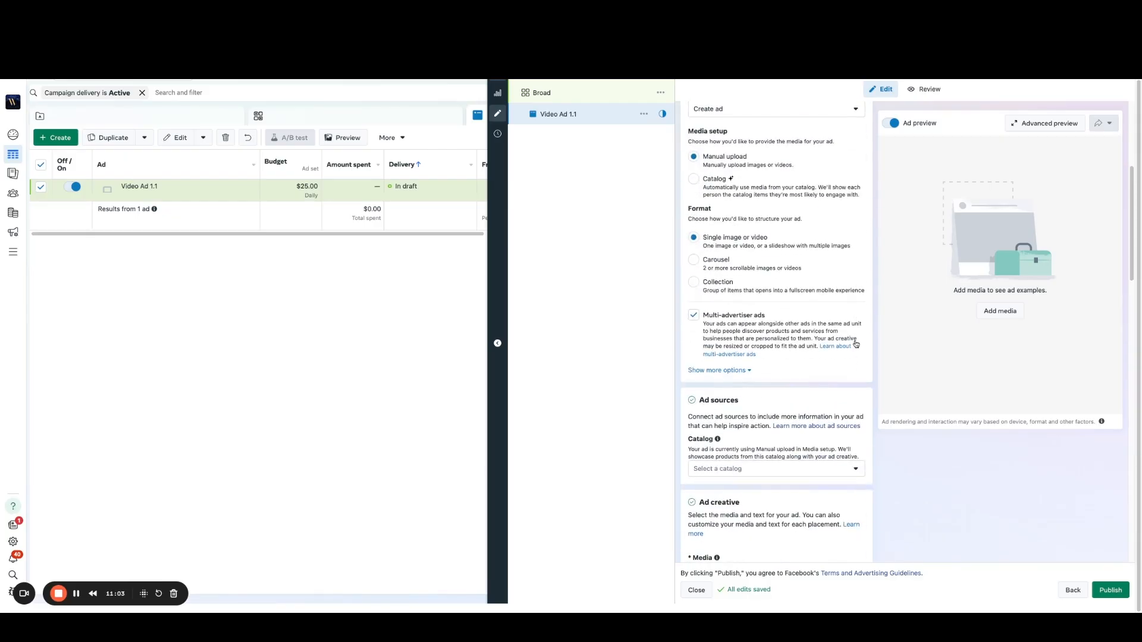
{"action": "scroll", "coordinate": [855, 345], "scroll_direction": "down", "scroll_amount": 2}
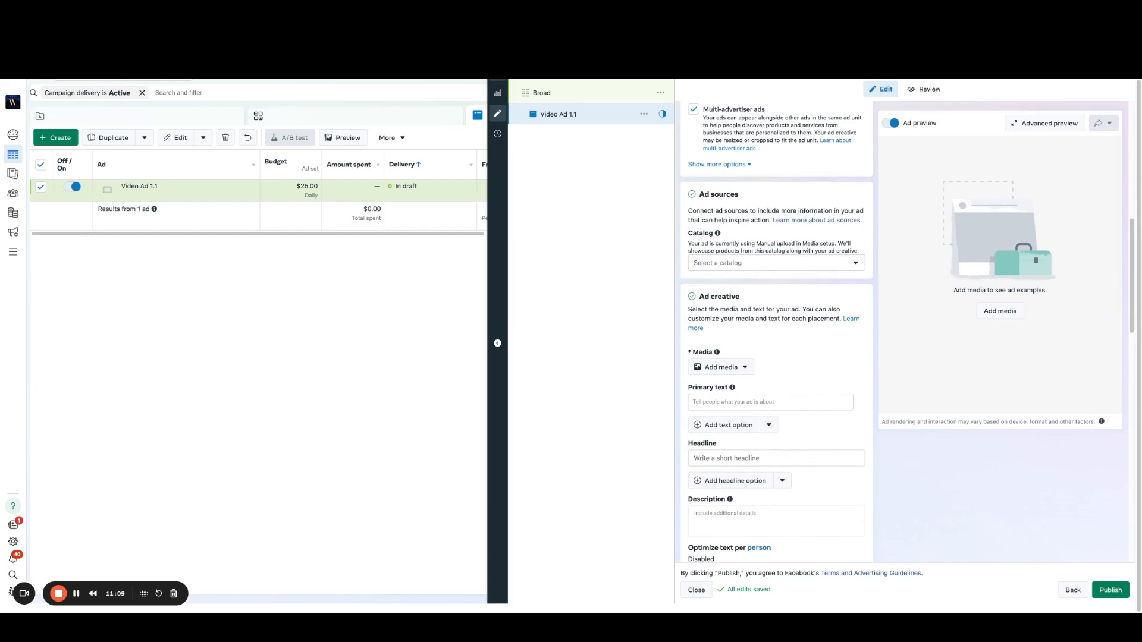
{"action": "left_click", "coordinate": [740, 368]}
{"action": "left_click", "coordinate": [720, 410]}
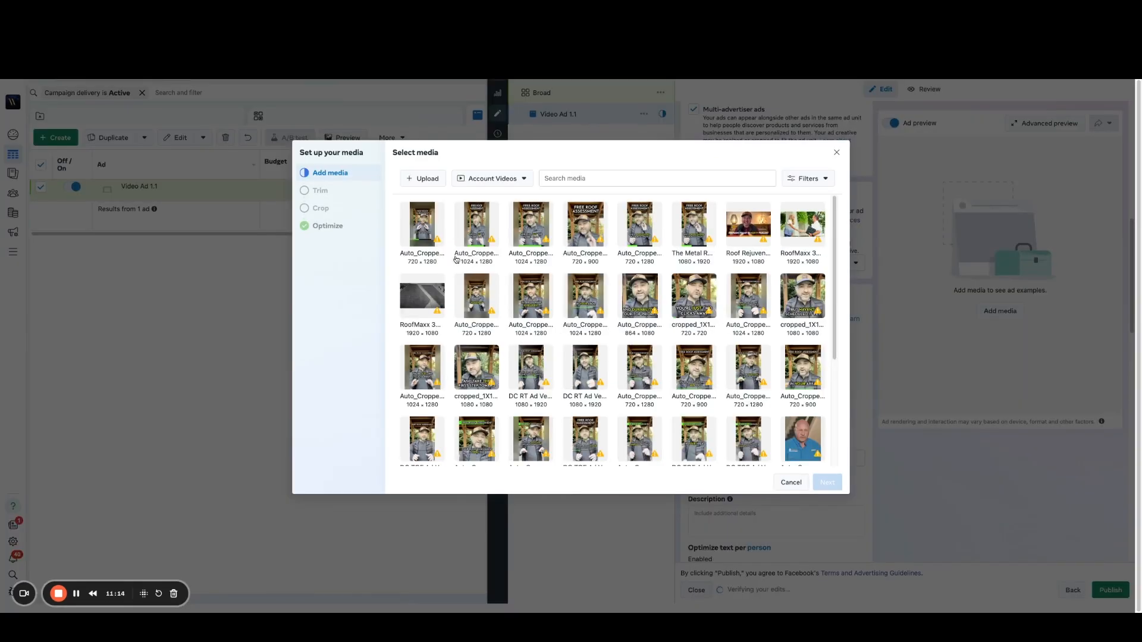
{"action": "left_click", "coordinate": [421, 227]}
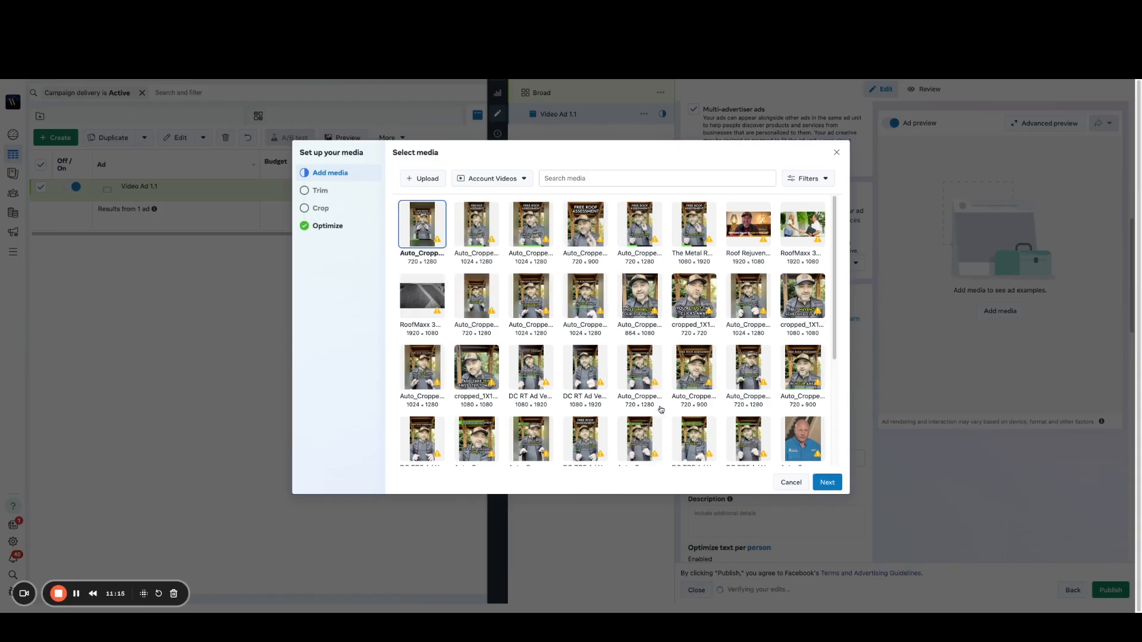
{"action": "left_click", "coordinate": [828, 482]}
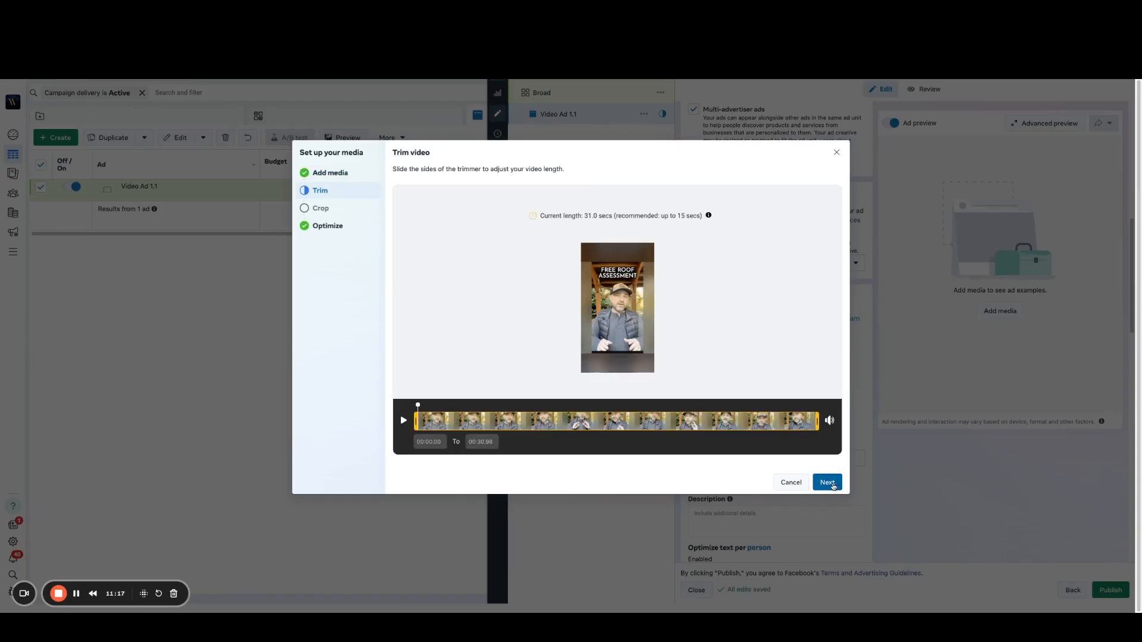
{"action": "left_click", "coordinate": [828, 483]}
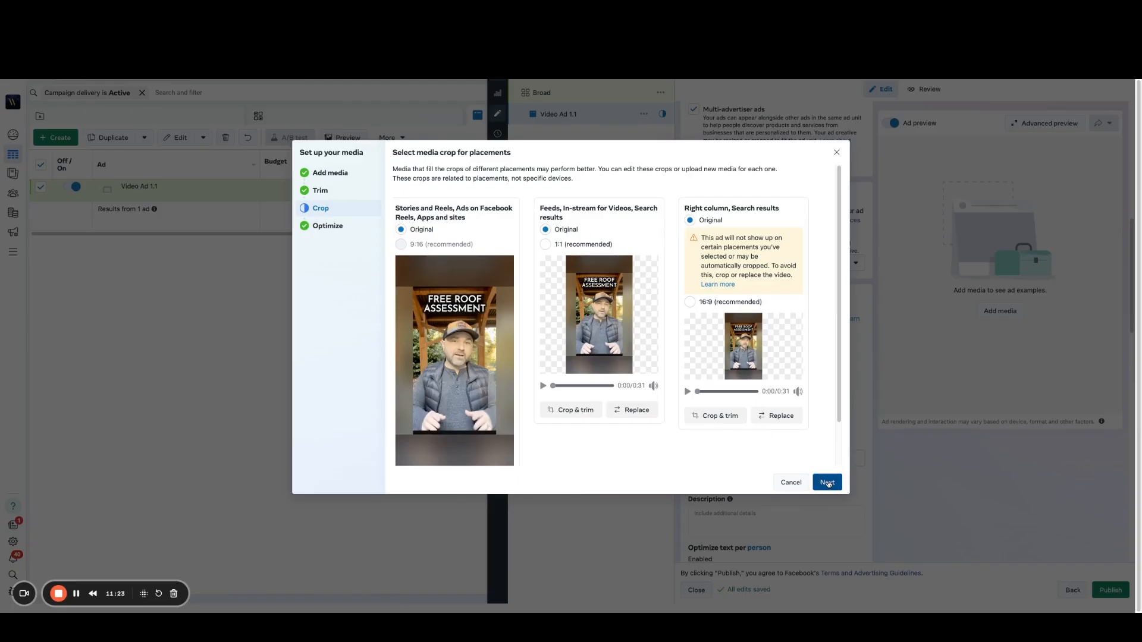
{"action": "left_click", "coordinate": [829, 482]}
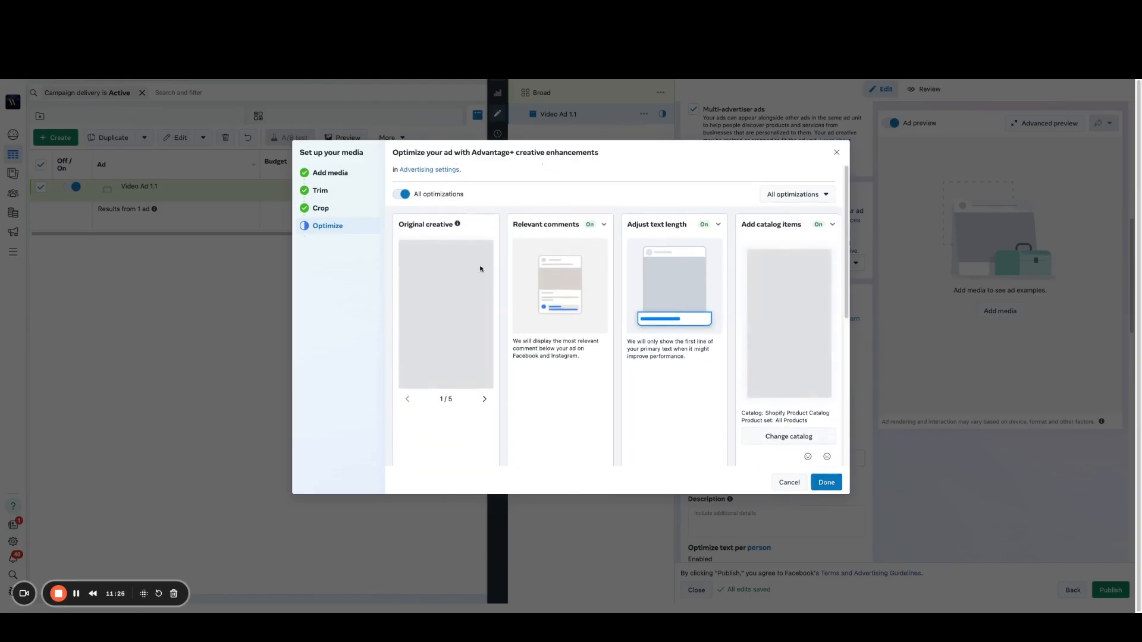
{"action": "left_click", "coordinate": [827, 483]}
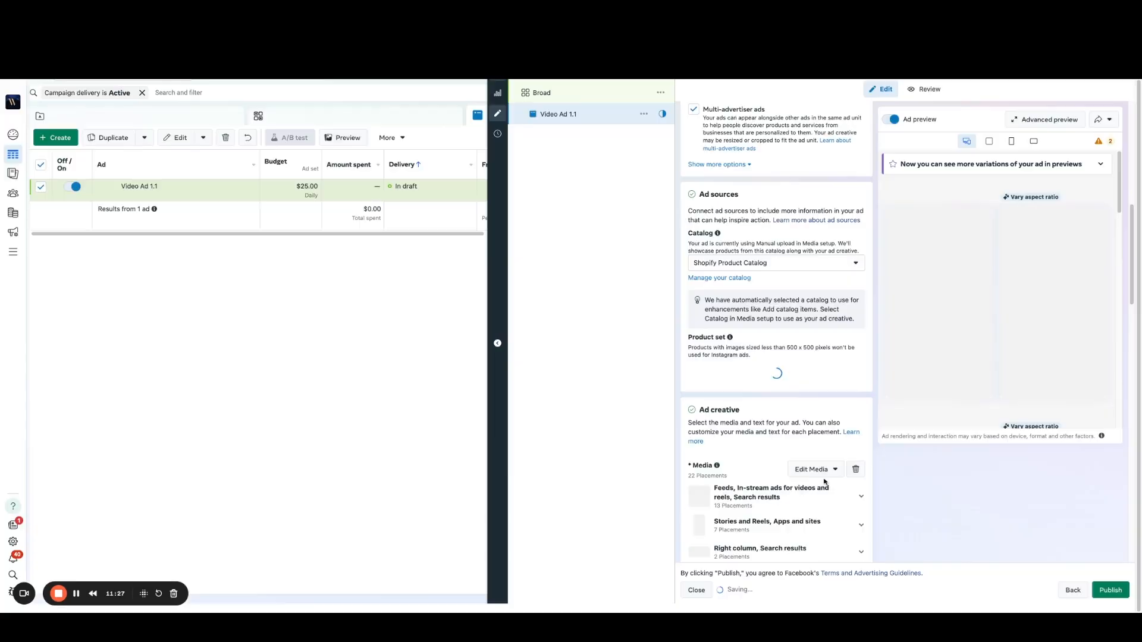
Step: Open the ad creative's video for editing and switch its thumbnail from automatic to manual selection
{"action": "scroll", "coordinate": [888, 458], "scroll_direction": "down", "scroll_amount": 1}
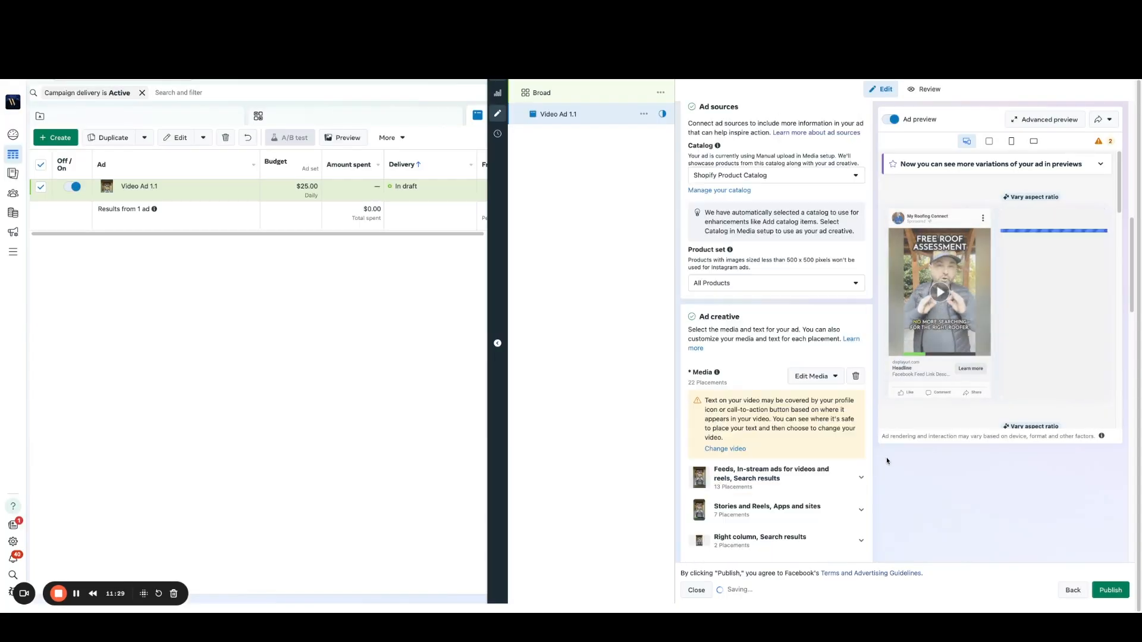
{"action": "scroll", "coordinate": [883, 457], "scroll_direction": "down", "scroll_amount": 1}
{"action": "scroll", "coordinate": [865, 423], "scroll_direction": "down", "scroll_amount": 1}
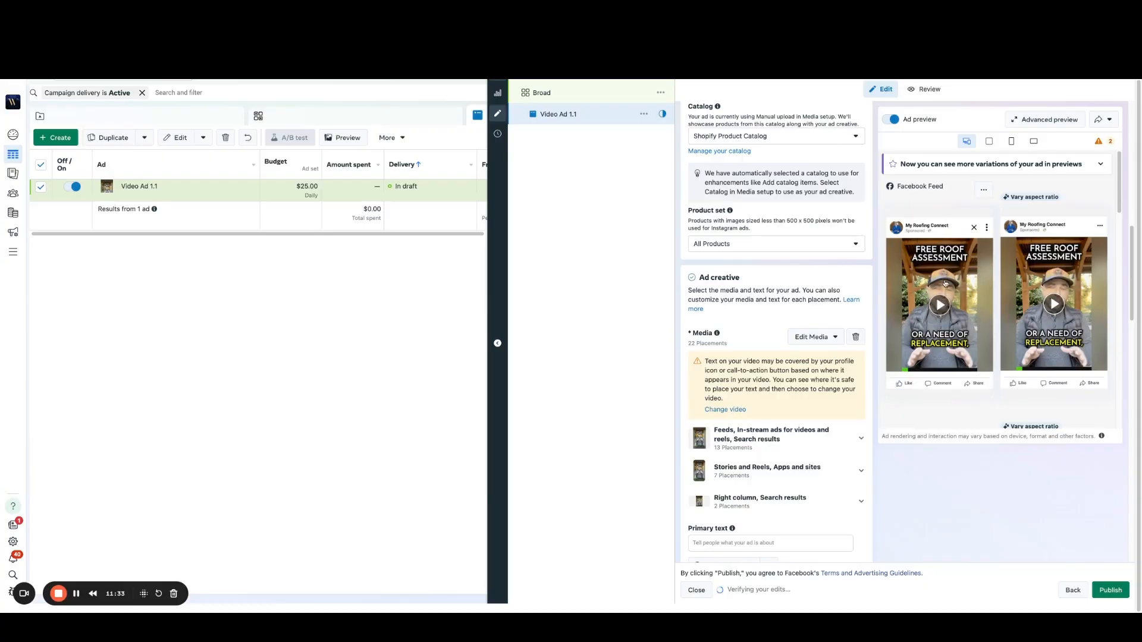
{"action": "left_click", "coordinate": [831, 338]}
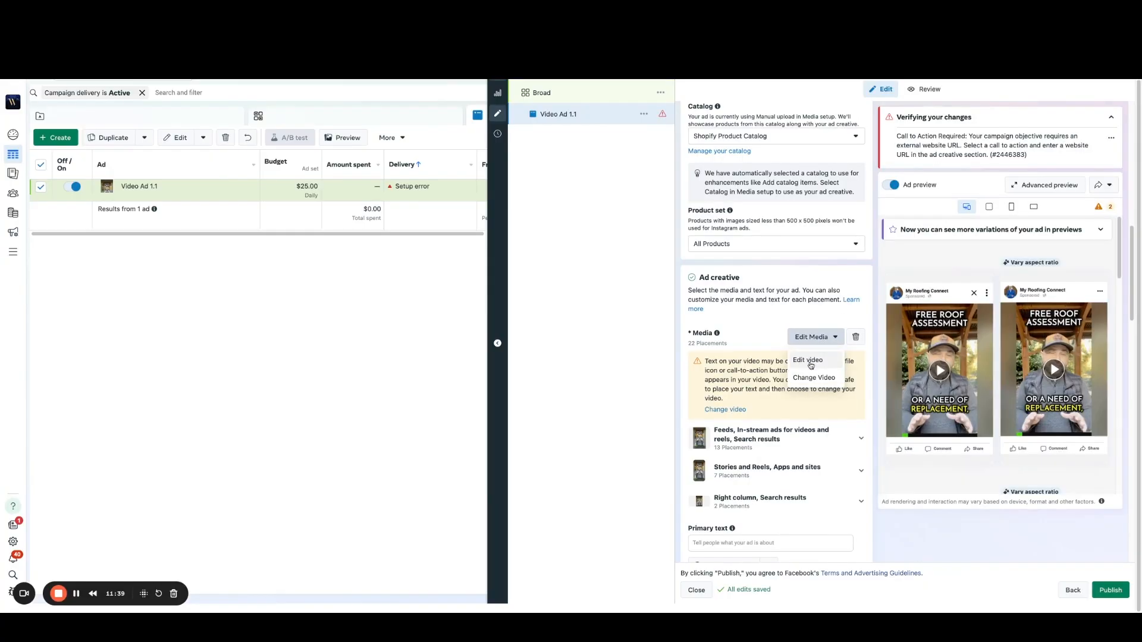
{"action": "left_click", "coordinate": [808, 360]}
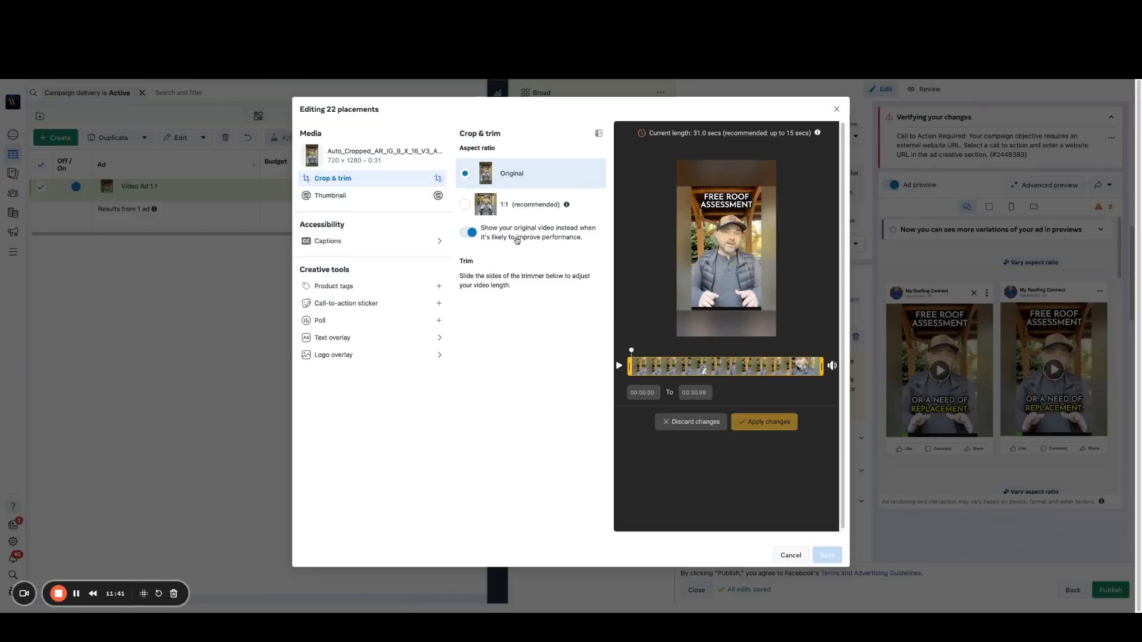
{"action": "left_click", "coordinate": [332, 197]}
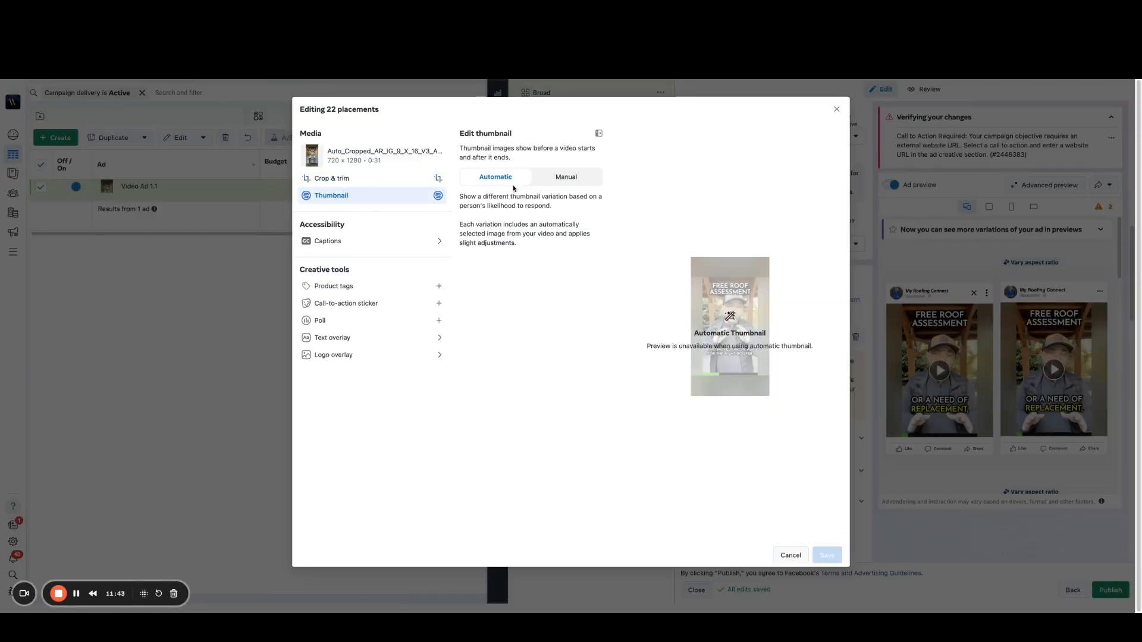
{"action": "left_click", "coordinate": [585, 181]}
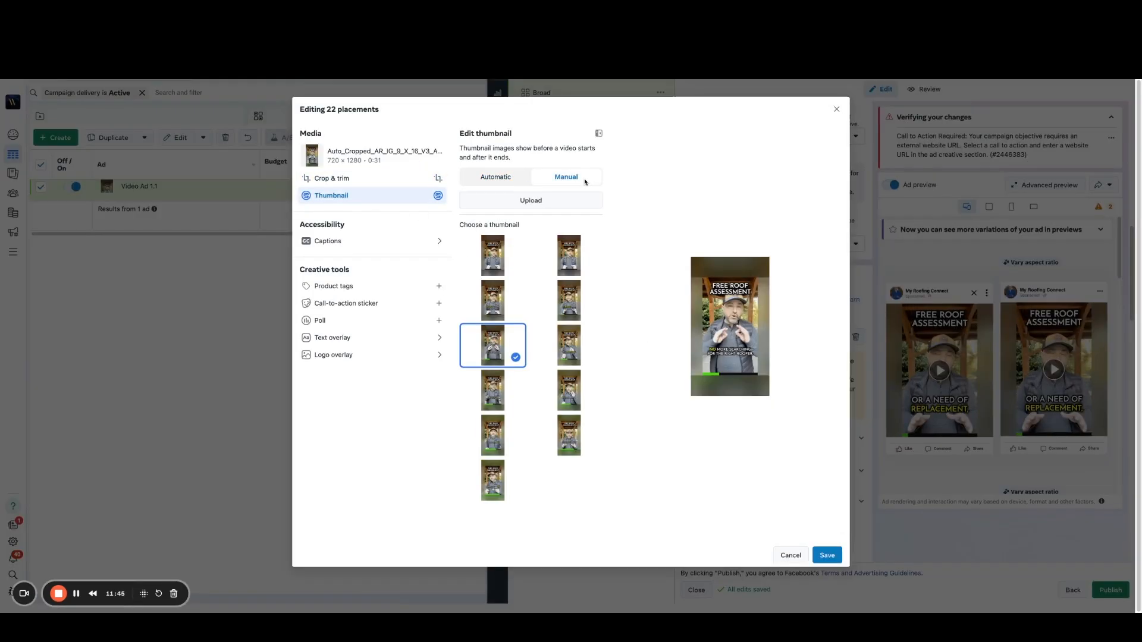
Step: Compare the suggested thumbnails, choose the frame captioned "IN-PERSON ROOF ASSESSMENT", and save the video edit
{"action": "left_click", "coordinate": [568, 262]}
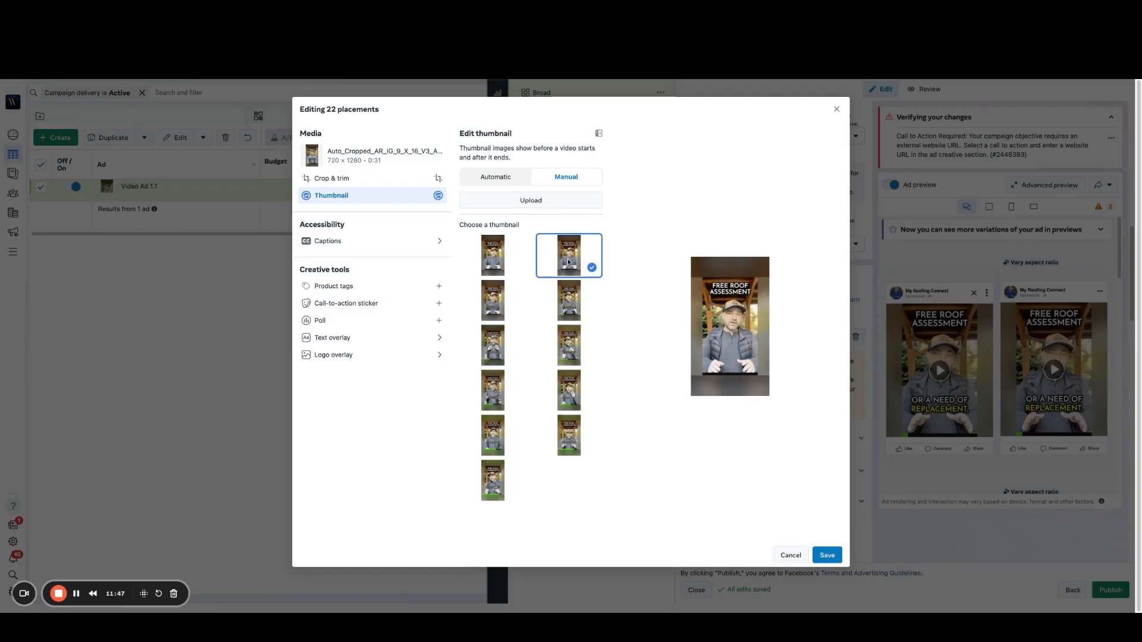
{"action": "left_click", "coordinate": [490, 263]}
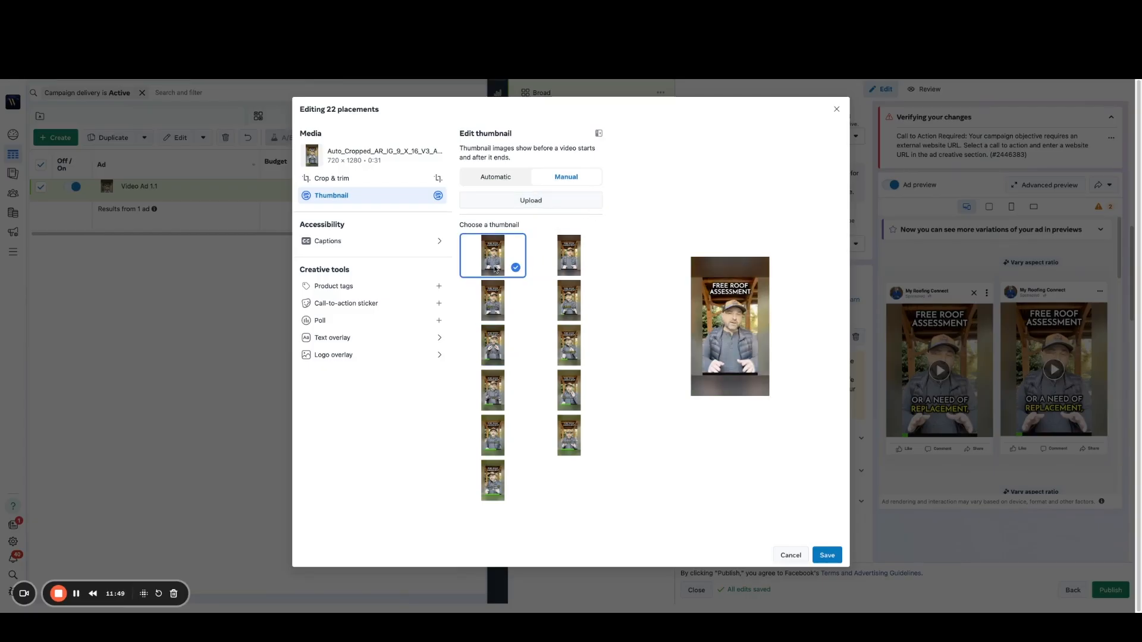
{"action": "left_click", "coordinate": [499, 314]}
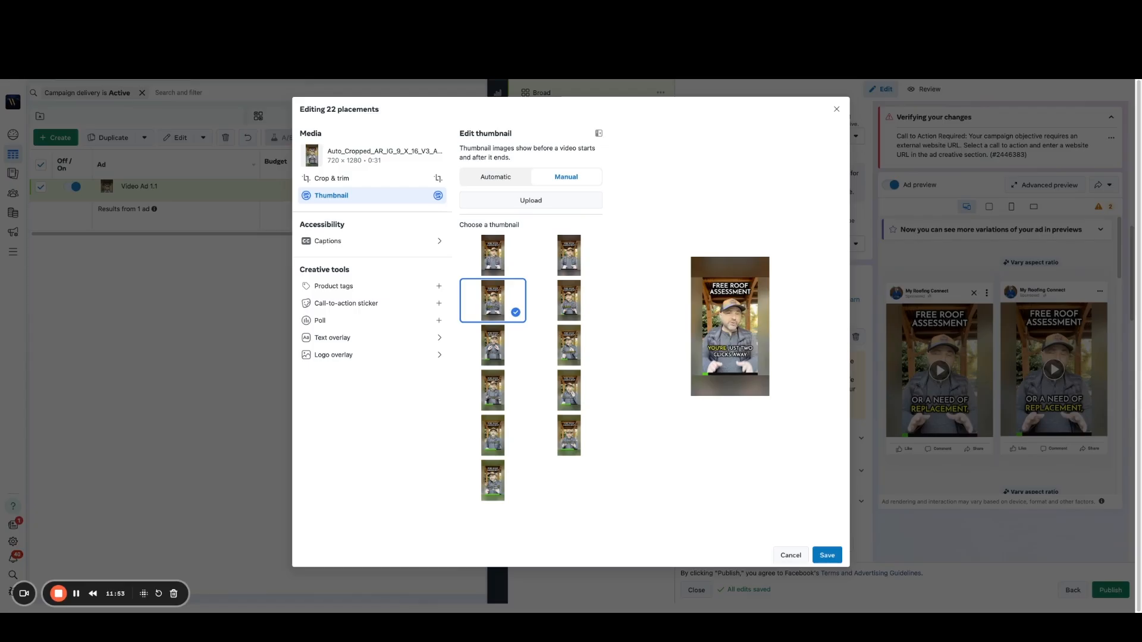
{"action": "left_click", "coordinate": [568, 306]}
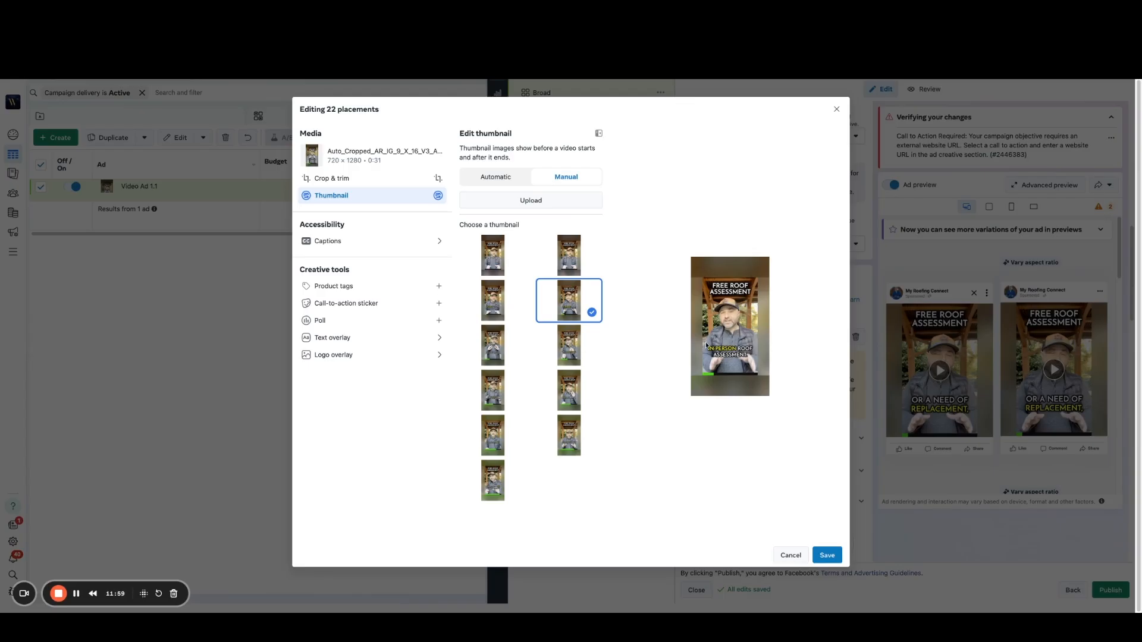
{"action": "left_click", "coordinate": [568, 397]}
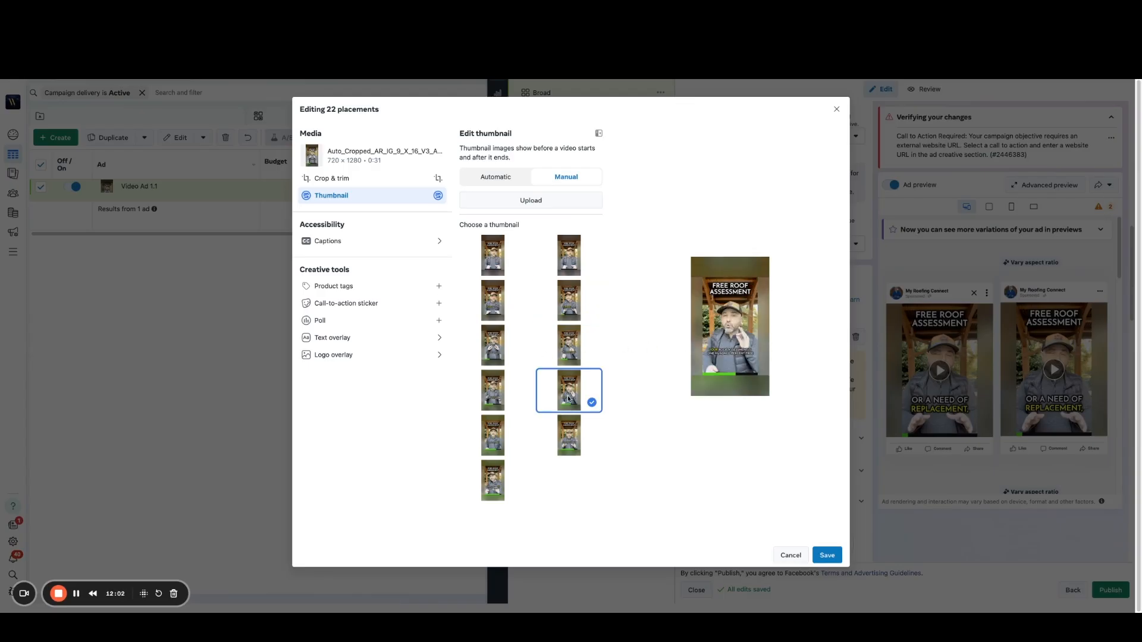
{"action": "left_click", "coordinate": [499, 432]}
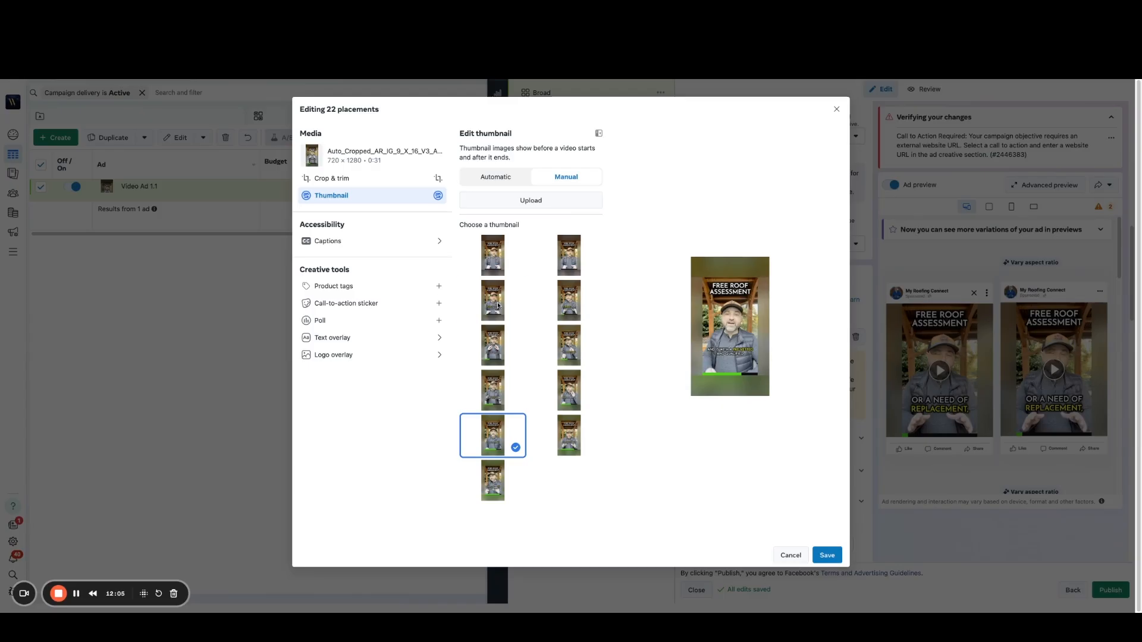
{"action": "left_click", "coordinate": [497, 306]}
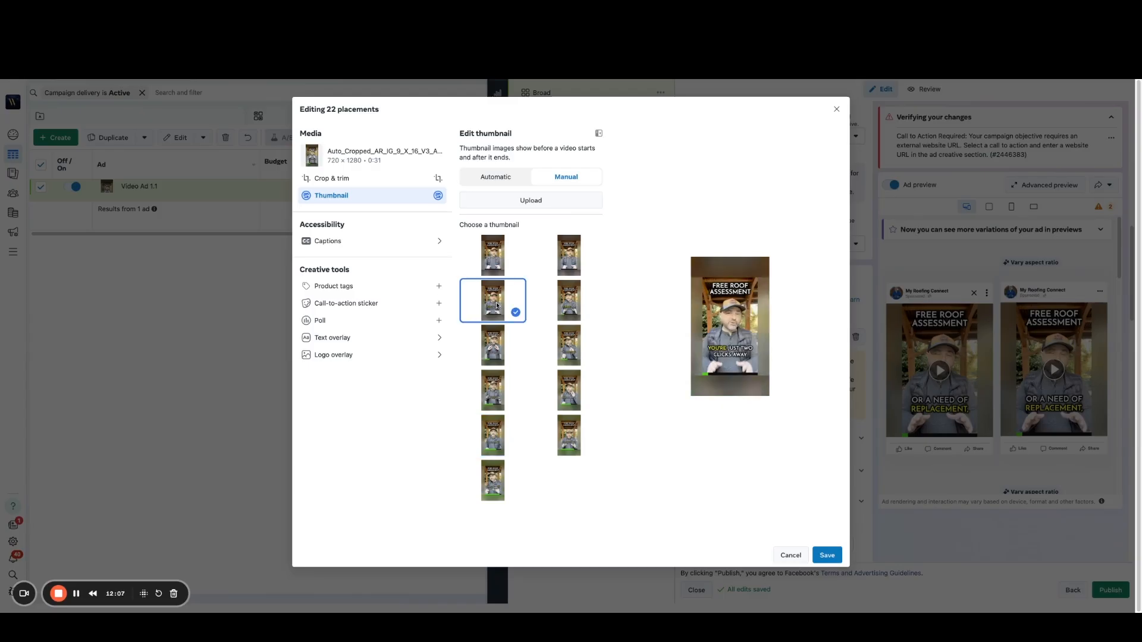
{"action": "left_click", "coordinate": [574, 304]}
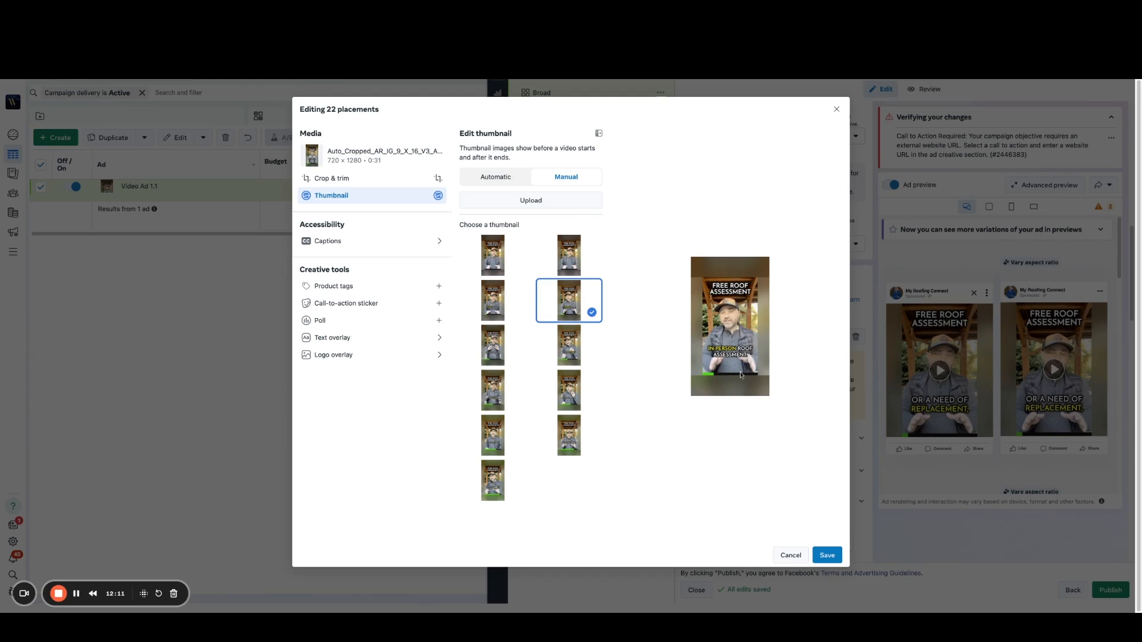
{"action": "left_click", "coordinate": [827, 555]}
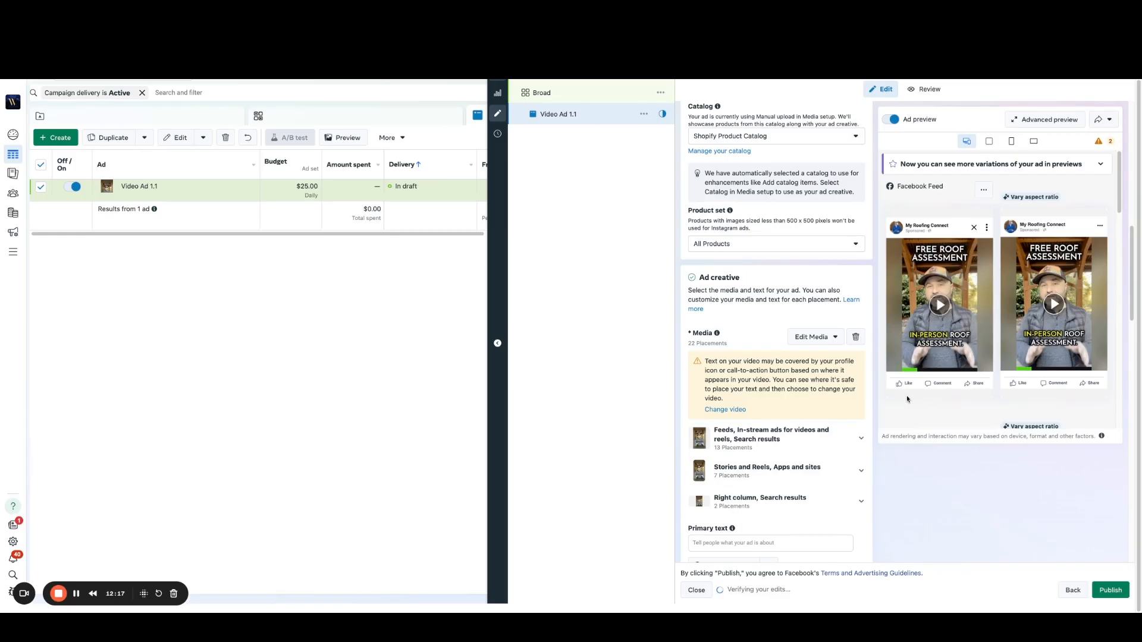
Step: Set the ad's headline to "FREE ROOF ASSESSMENT"
{"action": "scroll", "coordinate": [882, 399], "scroll_direction": "down", "scroll_amount": 1}
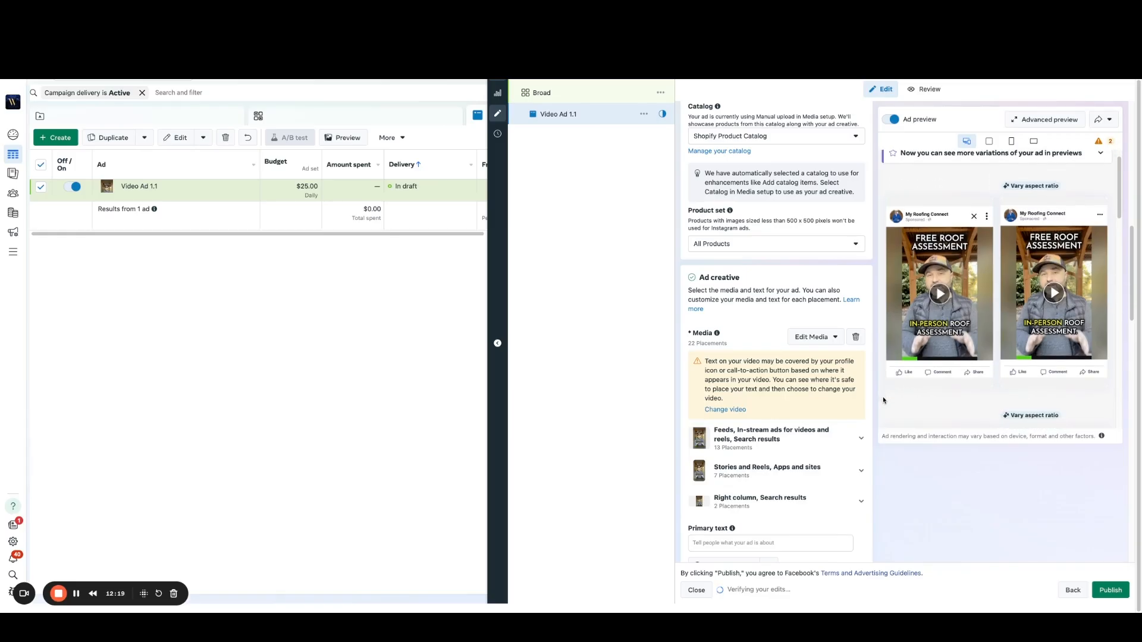
{"action": "scroll", "coordinate": [883, 400], "scroll_direction": "down", "scroll_amount": 1}
{"action": "scroll", "coordinate": [830, 336], "scroll_direction": "down", "scroll_amount": 1}
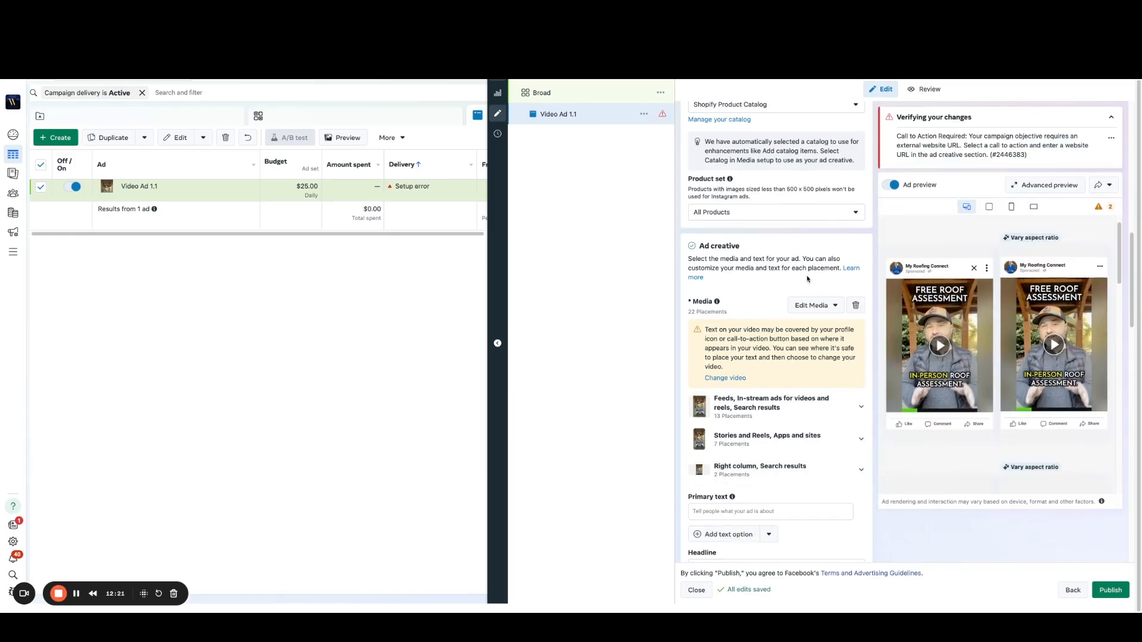
{"action": "scroll", "coordinate": [768, 310], "scroll_direction": "down", "scroll_amount": 4}
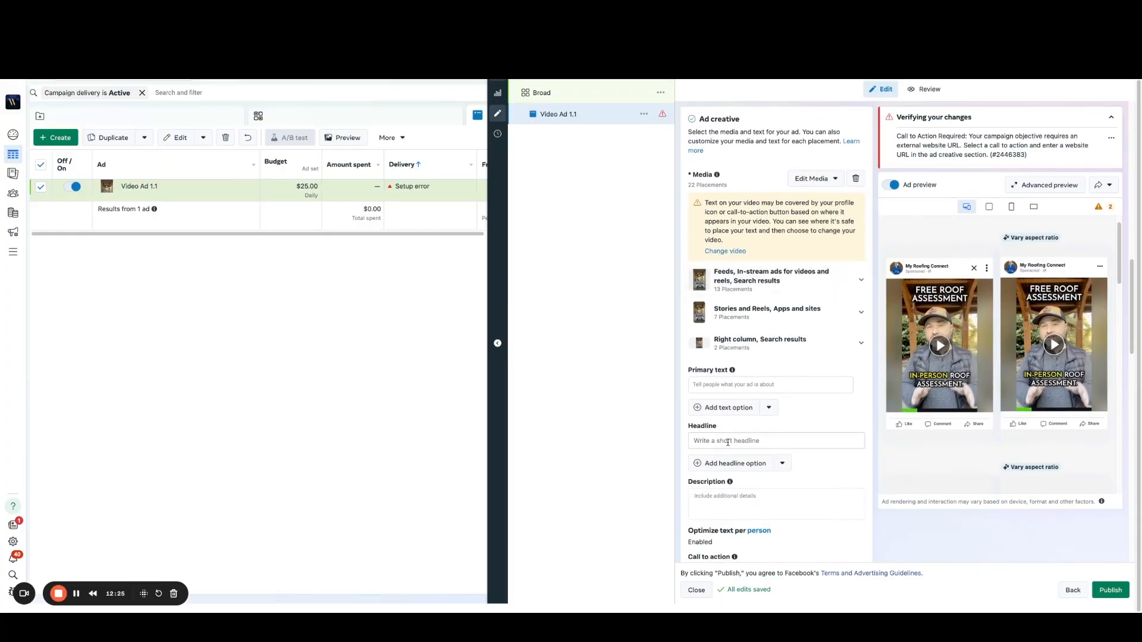
{"action": "left_click", "coordinate": [728, 443]}
{"action": "type", "text": "FREE"}
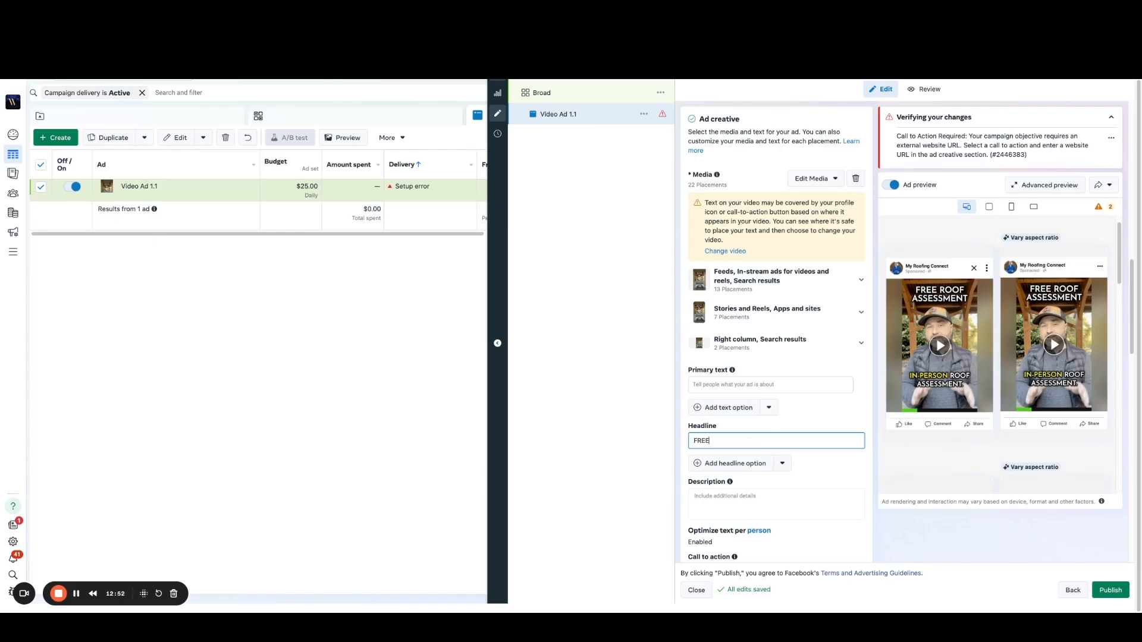
{"action": "type", "text": " ROOF"}
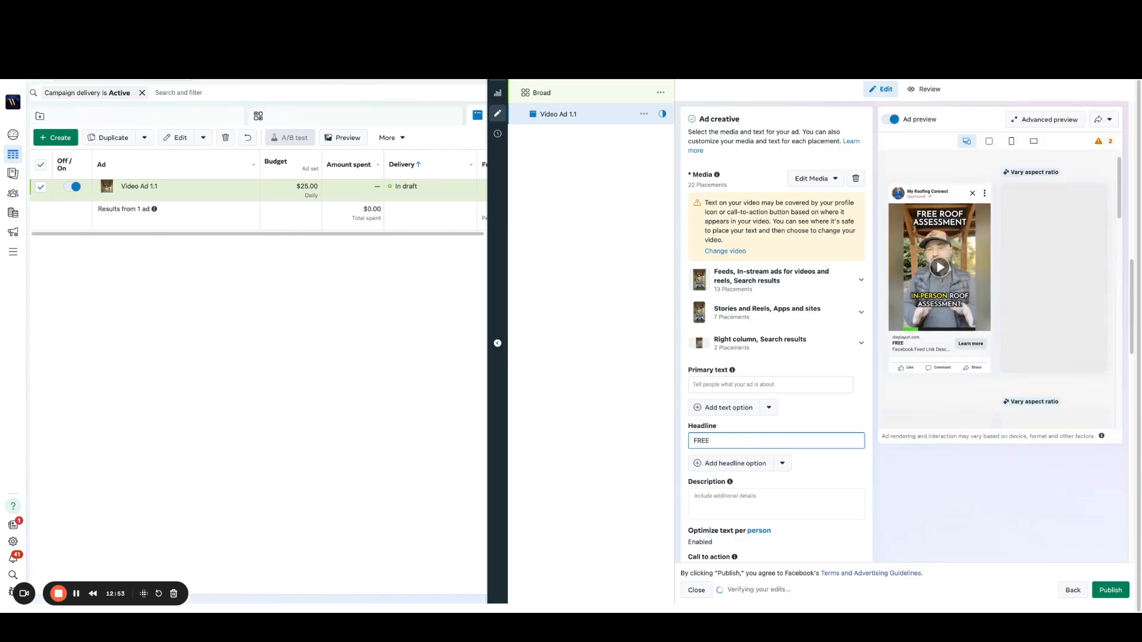
{"action": "type", "text": " ASSESSMENT"}
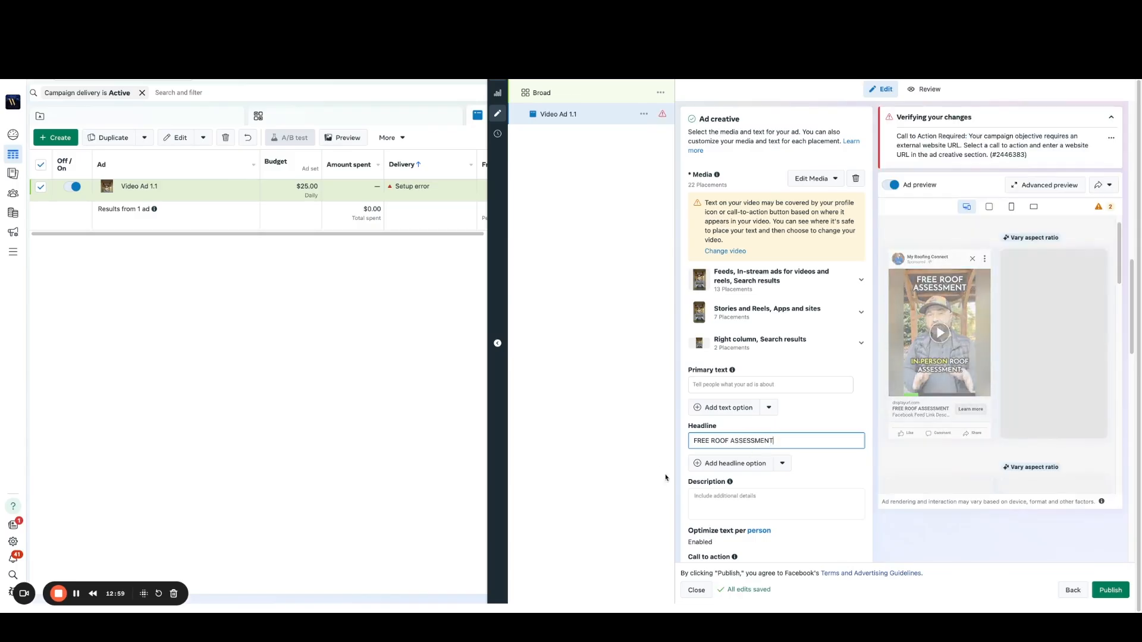
Step: Fill in the ad's description with "★★★★★ 5000+ Reviews"
{"action": "left_click", "coordinate": [706, 502]}
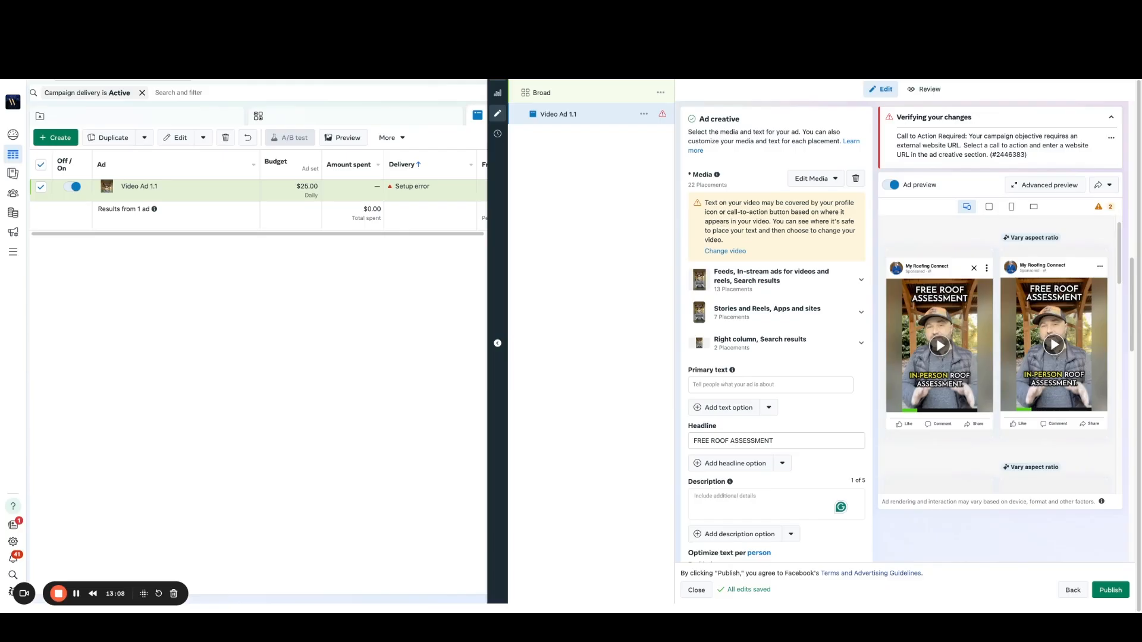
{"action": "left_click", "coordinate": [711, 499]}
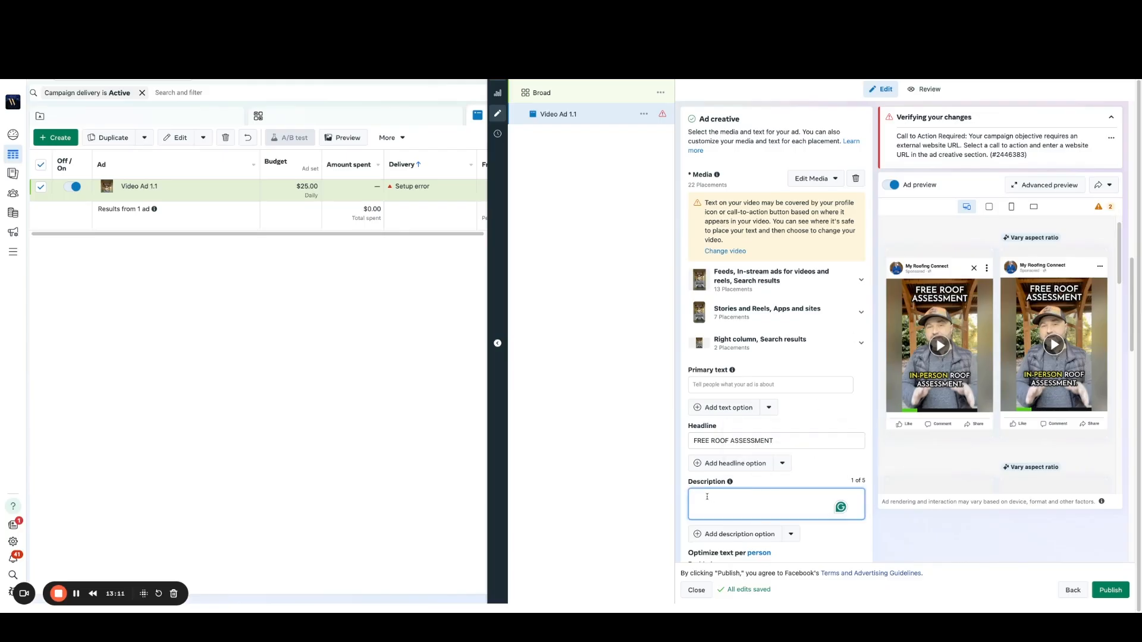
{"action": "type", "text": "★★★★★ 5000+ Reviews"}
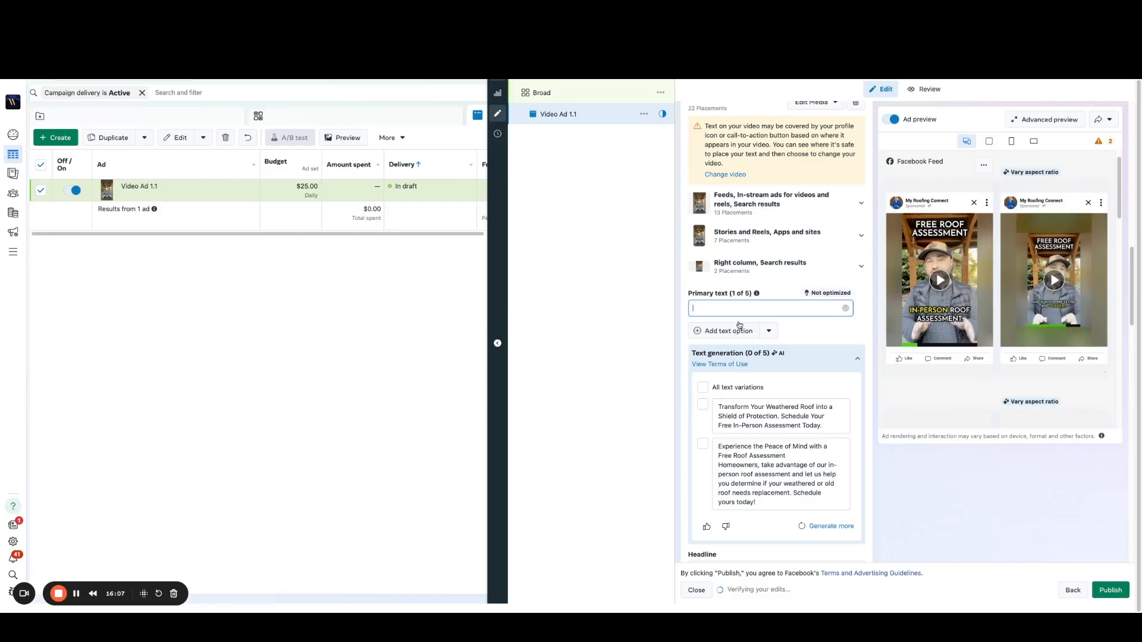
Step: Paste the free in-person roof assessment copy as primary text and make its opening read "Nashville Area Homeowners: If your roof looks weathered"
{"action": "type", "text": "Homeowners :If your roof looks weathered or in need of replacement, take advantage of our FREE In-Person Roof Assessment.  Click below to schedule your FREE Roof Assessment today!"}
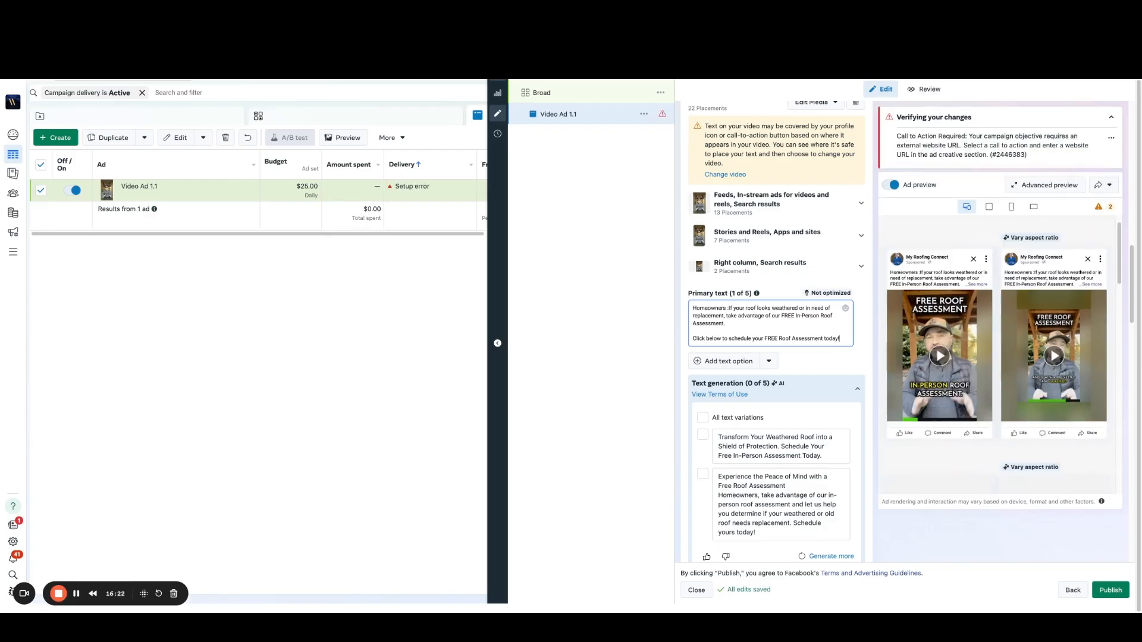
{"action": "left_click_drag", "start_coordinate": [727, 308], "coordinate": [693, 308]}
{"action": "left_click", "coordinate": [695, 311]}
{"action": "type", "text": "Nashville Area"}
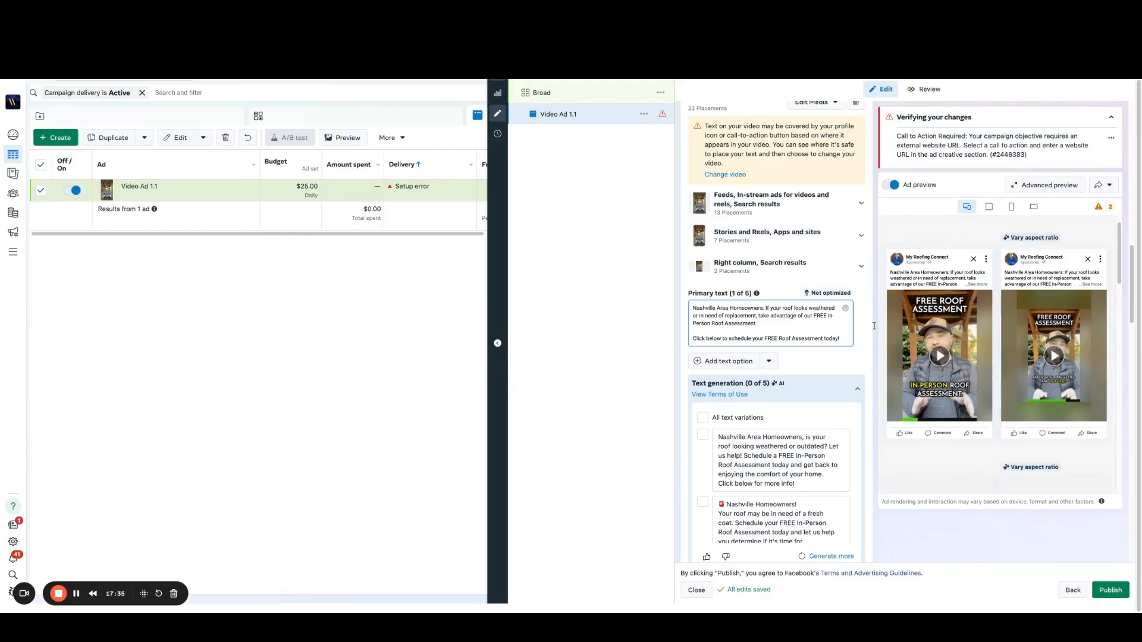
Step: Collapse the AI text generation suggestions for the headline and the primary text without adding any variation
{"action": "scroll", "coordinate": [874, 326], "scroll_direction": "down", "scroll_amount": 4}
{"action": "scroll", "coordinate": [868, 336], "scroll_direction": "down", "scroll_amount": 5}
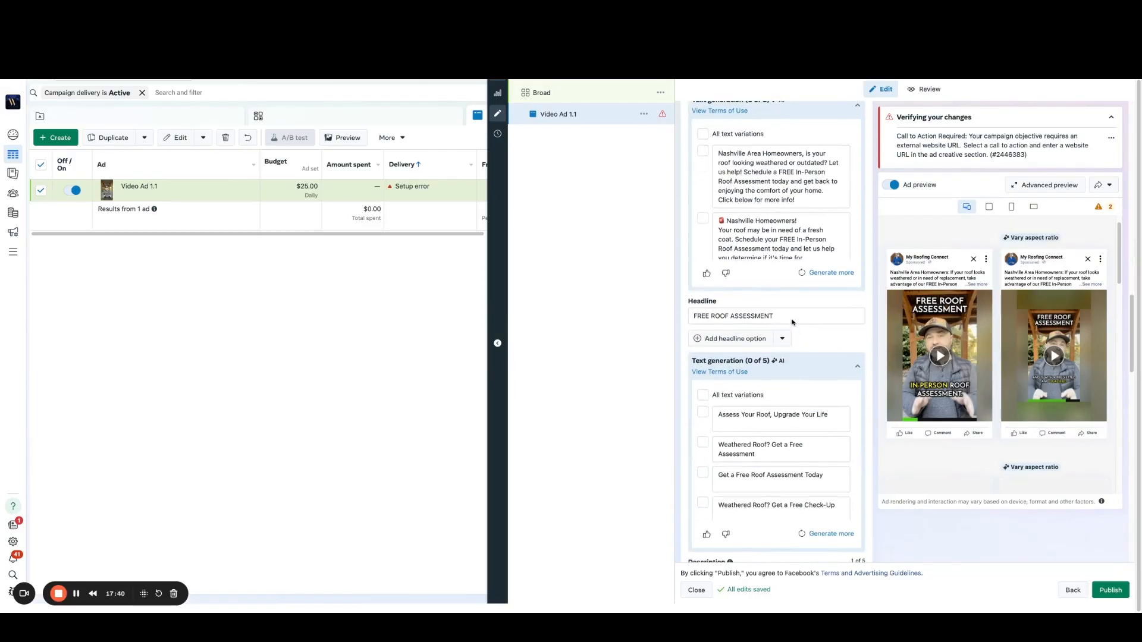
{"action": "left_click", "coordinate": [858, 367]}
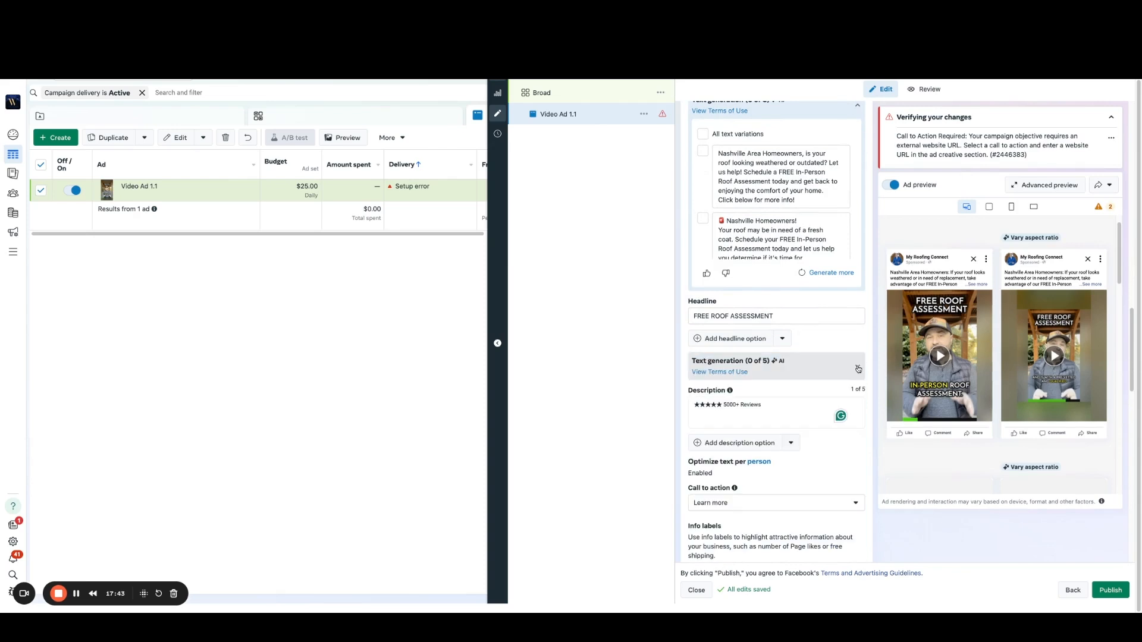
{"action": "left_click", "coordinate": [857, 108]}
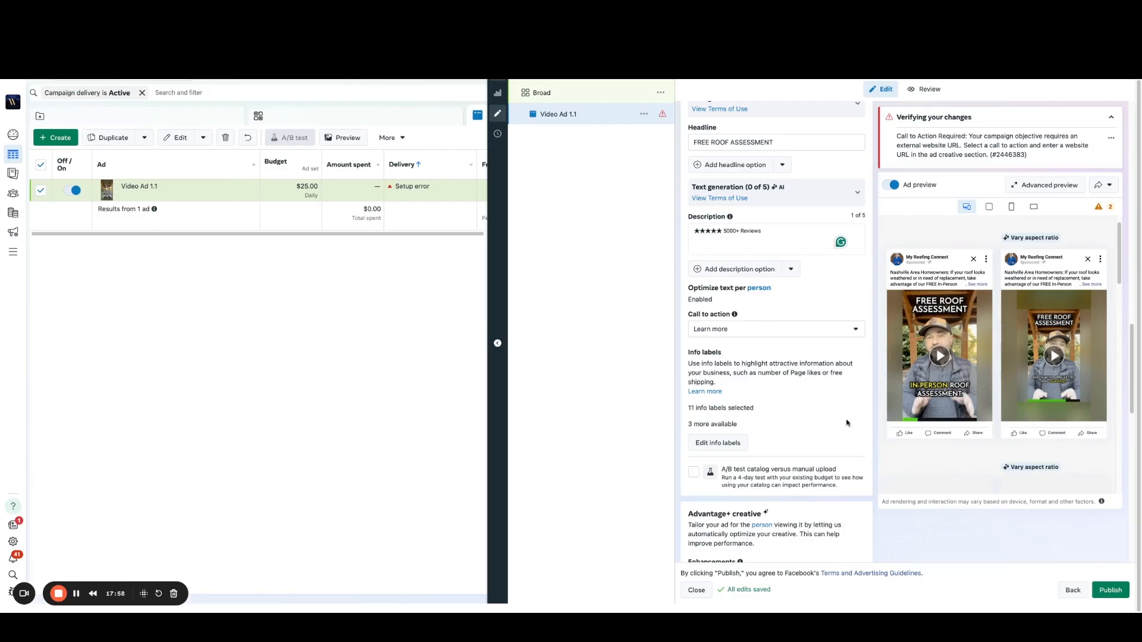
{"action": "scroll", "coordinate": [848, 413], "scroll_direction": "down", "scroll_amount": 5}
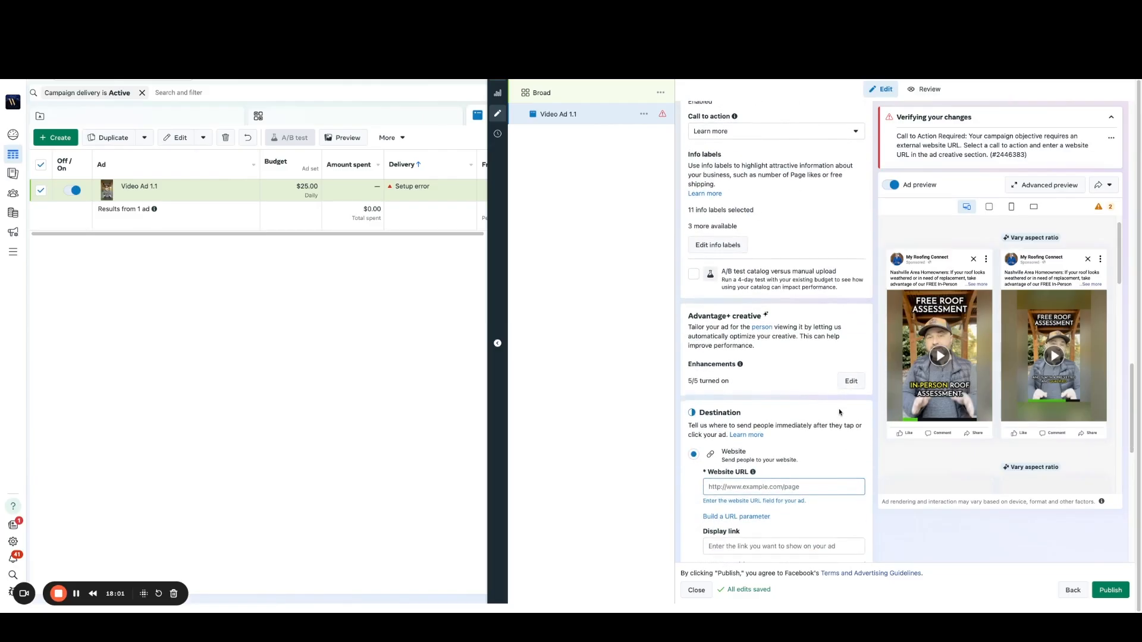
{"action": "scroll", "coordinate": [818, 408], "scroll_direction": "down", "scroll_amount": 1}
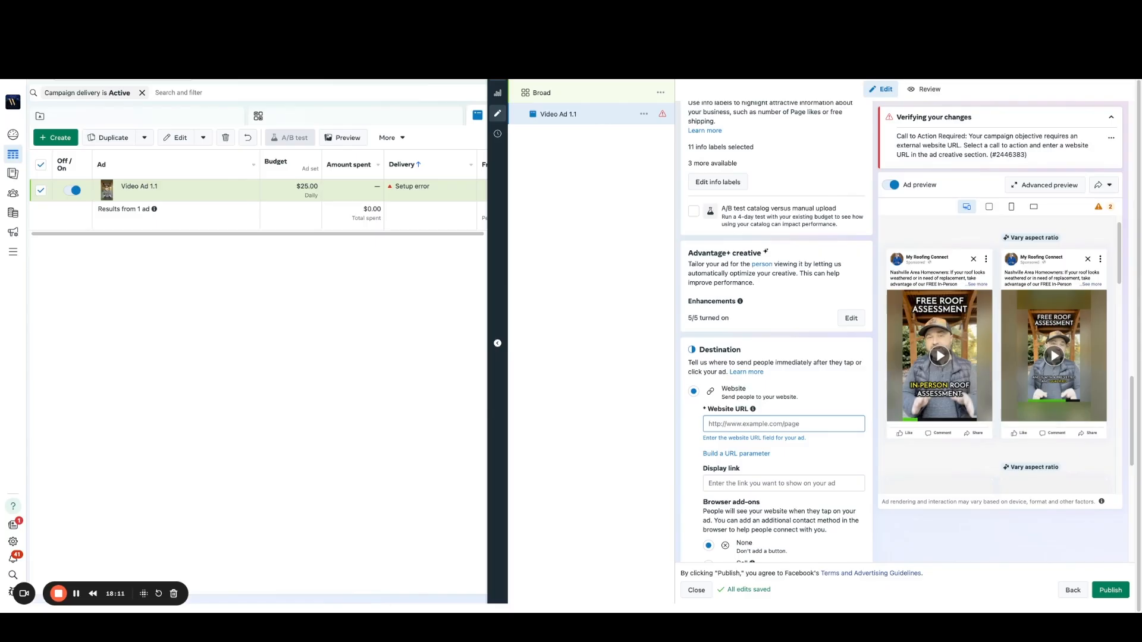
{"action": "left_click", "coordinate": [739, 424]}
{"action": "type", "text": "https://myroofingconnect.webflow.io/"}
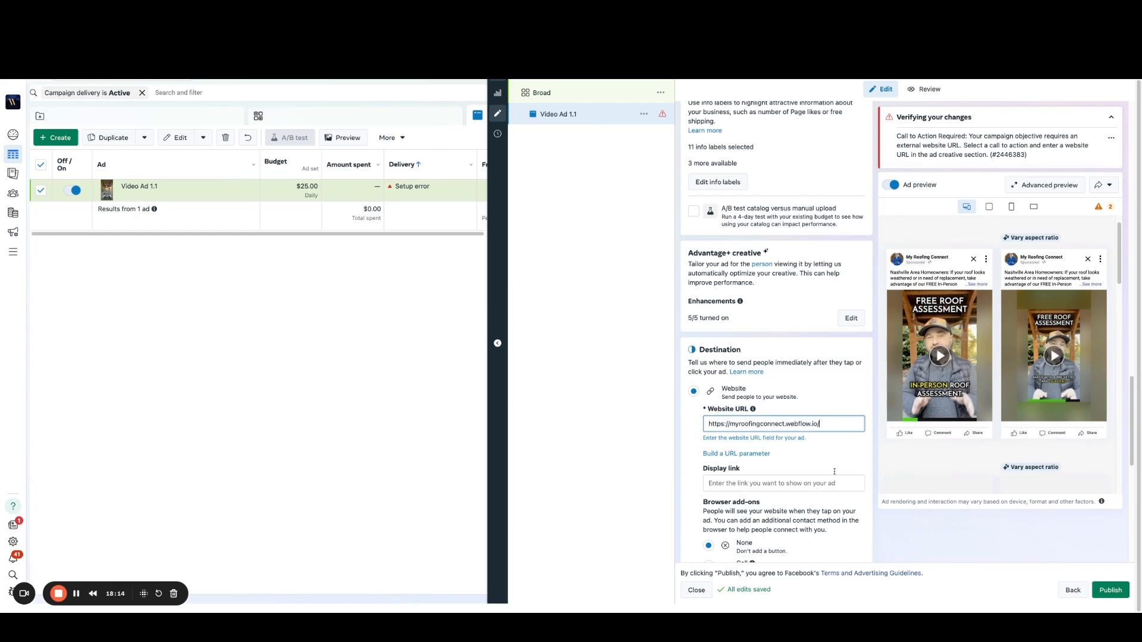
Step: Review the ad's browser add-ons, language and tracking settings
{"action": "scroll", "coordinate": [826, 464], "scroll_direction": "down", "scroll_amount": 1}
{"action": "scroll", "coordinate": [806, 454], "scroll_direction": "down", "scroll_amount": 1}
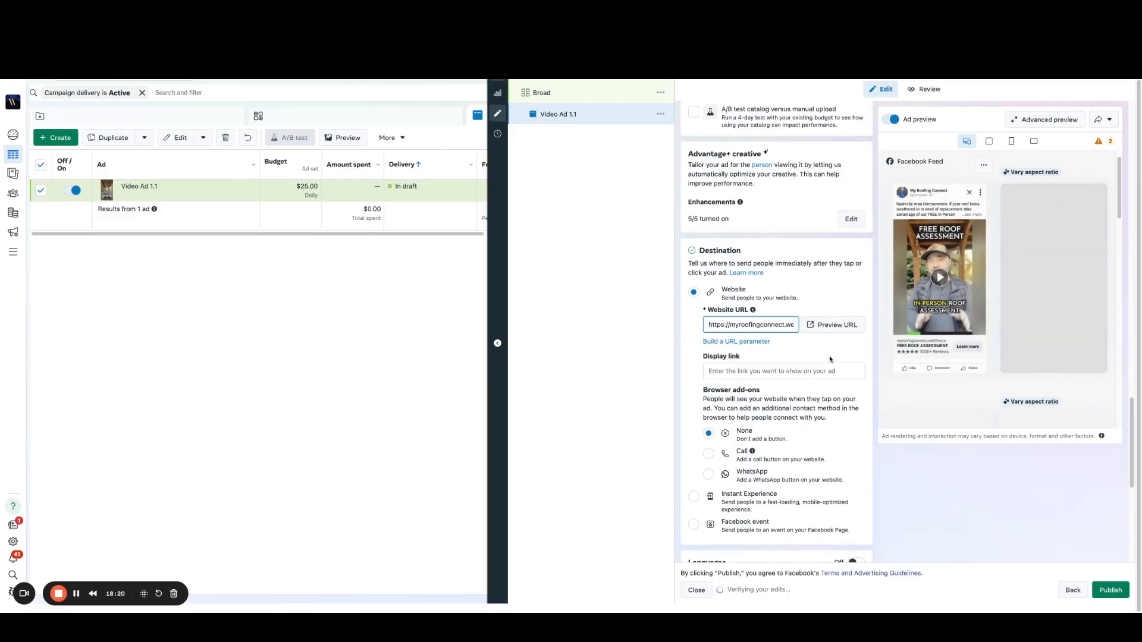
{"action": "scroll", "coordinate": [828, 366], "scroll_direction": "down", "scroll_amount": 1}
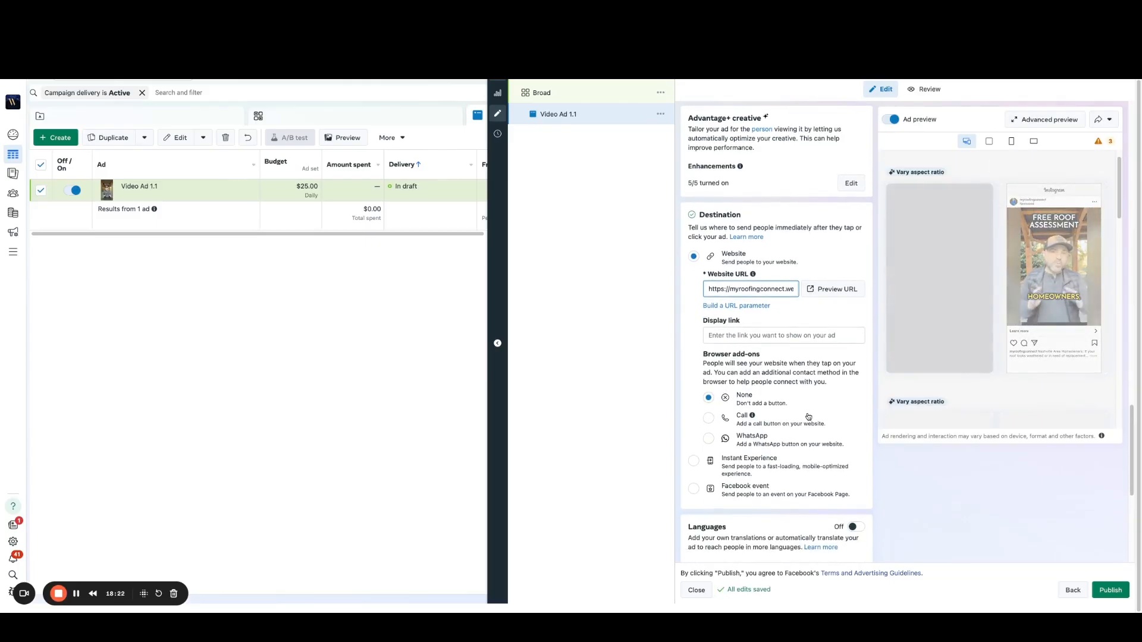
{"action": "scroll", "coordinate": [760, 374], "scroll_direction": "down", "scroll_amount": 3}
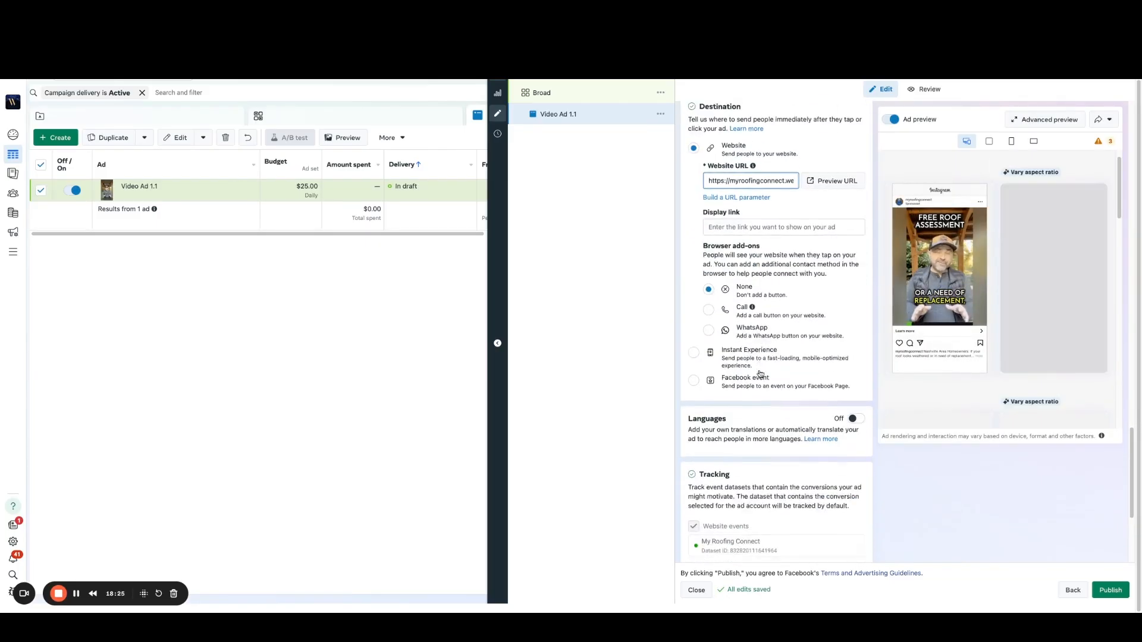
{"action": "scroll", "coordinate": [761, 374], "scroll_direction": "down", "scroll_amount": 1}
{"action": "scroll", "coordinate": [760, 377], "scroll_direction": "down", "scroll_amount": 1}
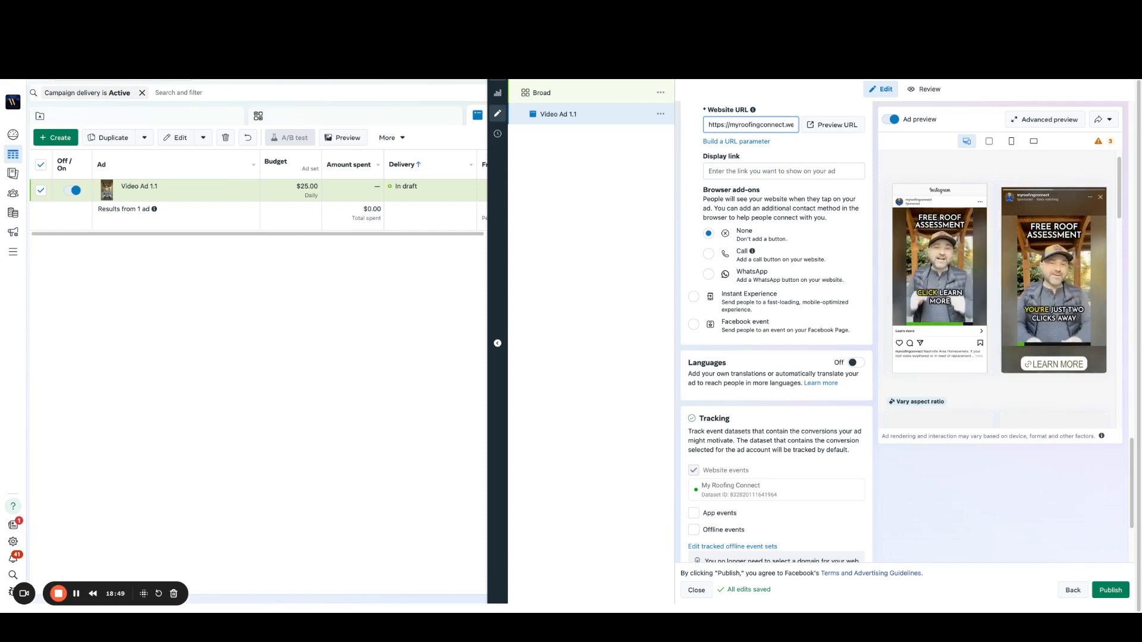
Step: Check the remaining tracking settings of the video ad and publish the campaign without the recommended Advantage+ audience adjustment
{"action": "scroll", "coordinate": [855, 422], "scroll_direction": "down", "scroll_amount": 3}
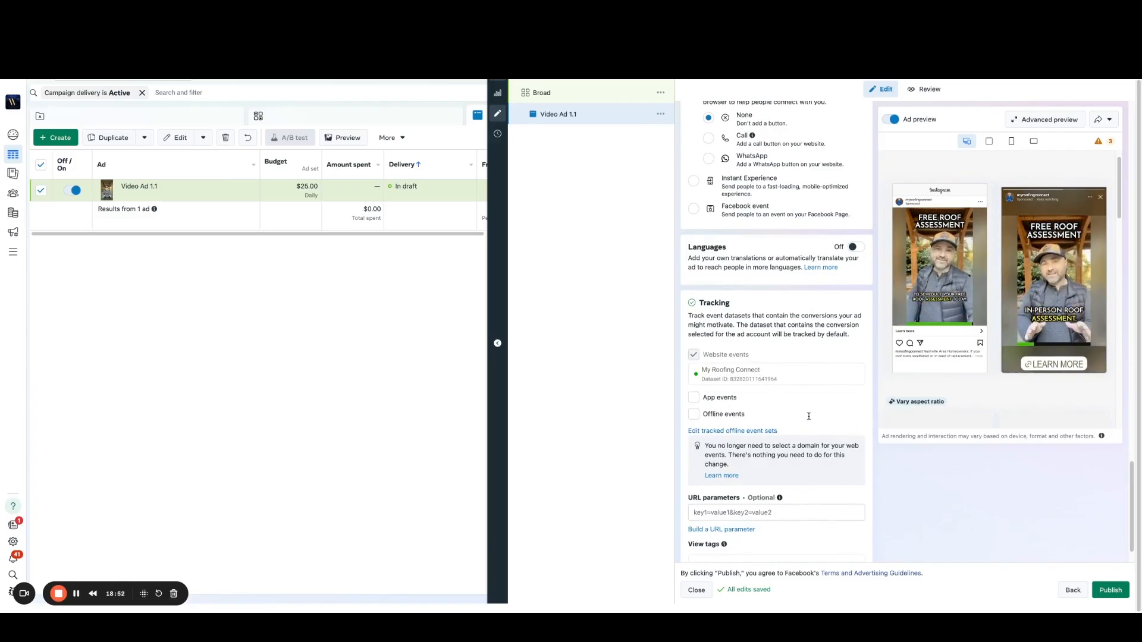
{"action": "scroll", "coordinate": [812, 425], "scroll_direction": "down", "scroll_amount": 1}
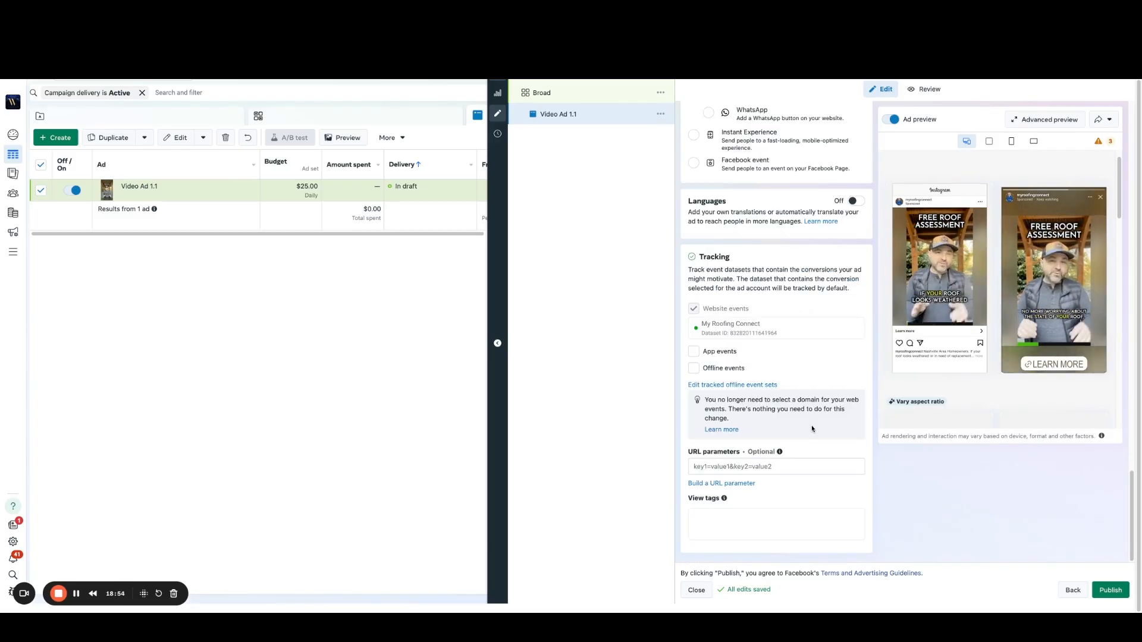
{"action": "left_click", "coordinate": [1112, 591]}
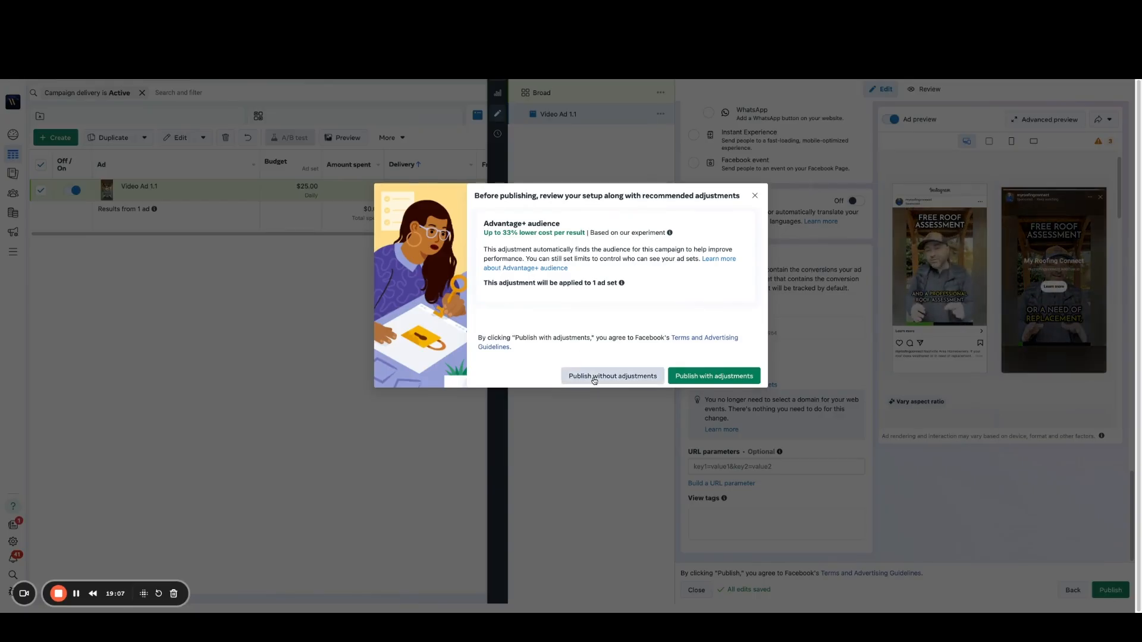
{"action": "left_click", "coordinate": [613, 376]}
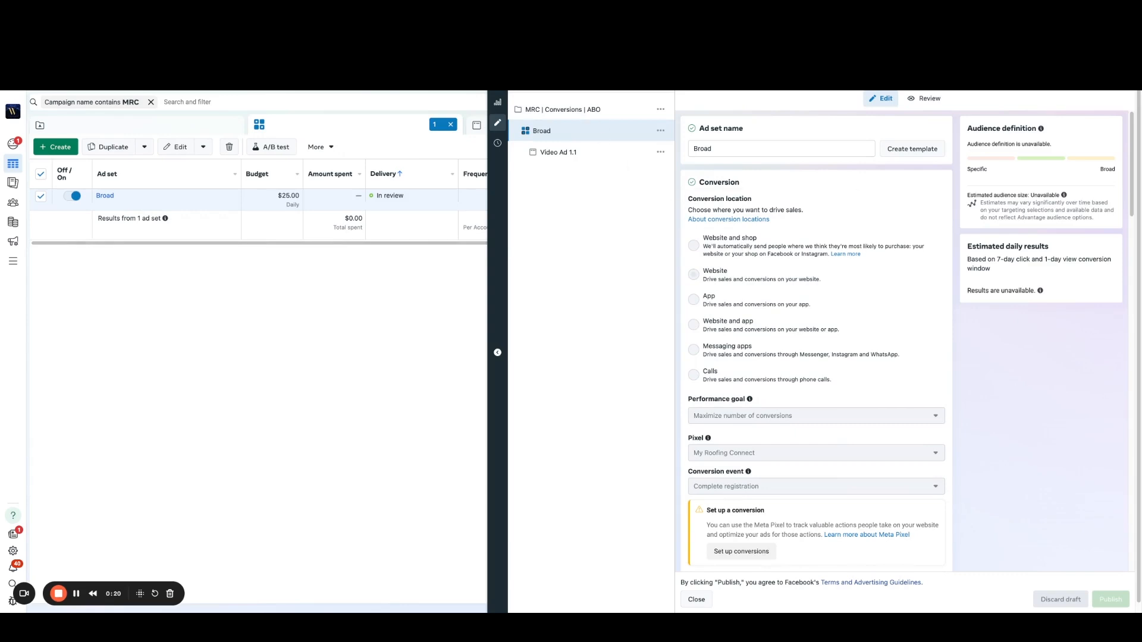
Step: Rename the published Broad ad set to "Broad | Video 1.1" and publish the new name
{"action": "left_click", "coordinate": [324, 128]}
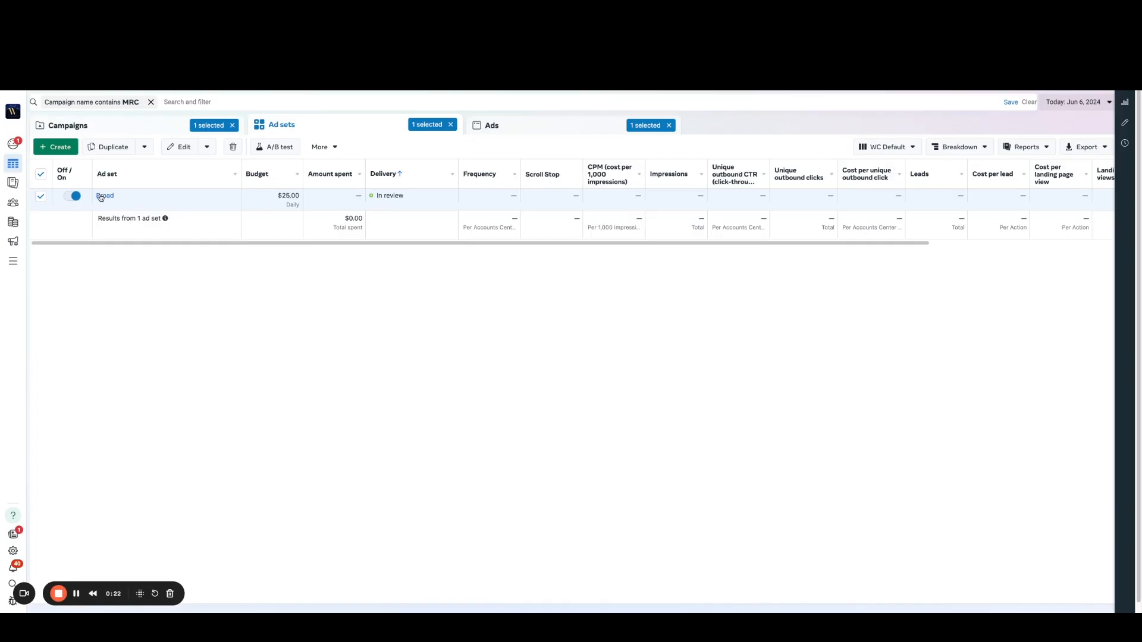
{"action": "mouse_move", "coordinate": [122, 198]}
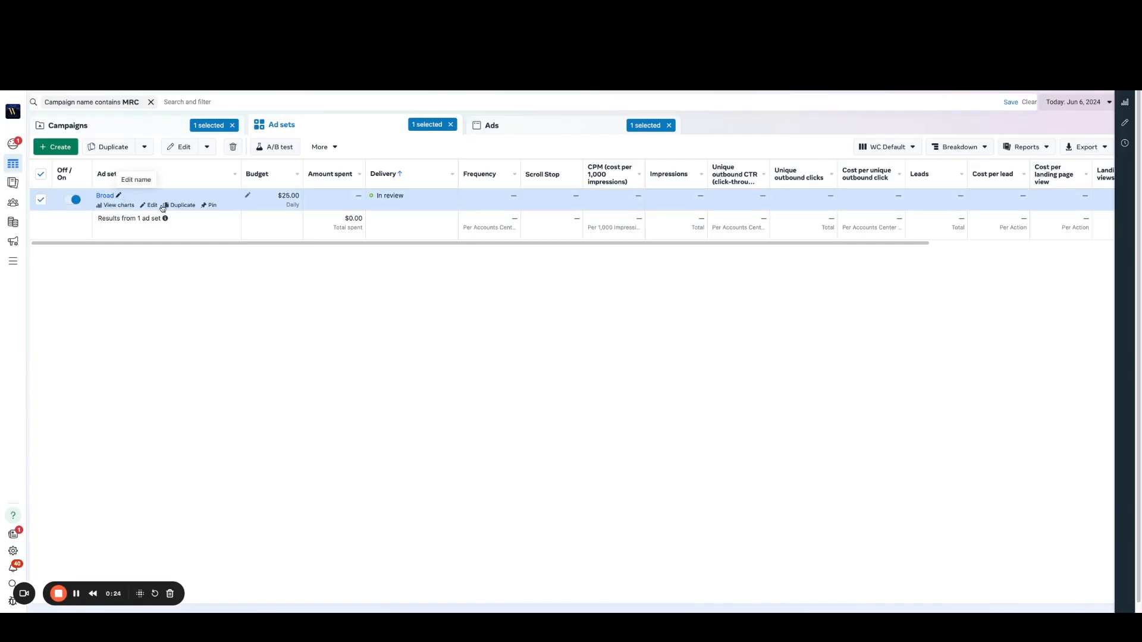
{"action": "left_click", "coordinate": [120, 197]}
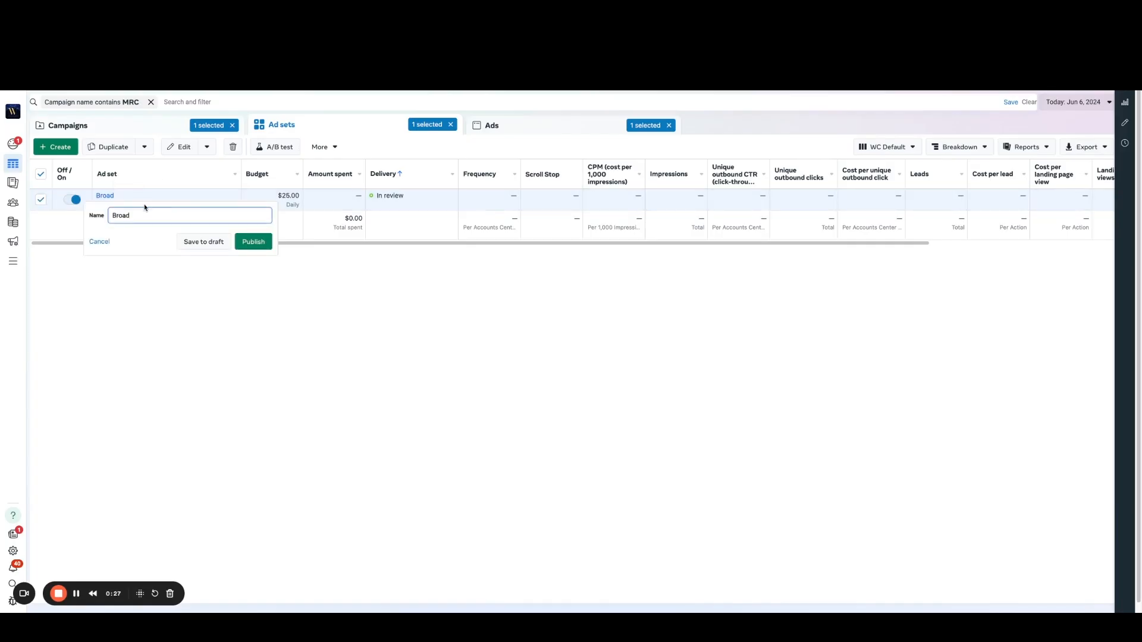
{"action": "type", "text": "| IV"}
{"action": "key", "text": "BackSpace"}
{"action": "key", "text": "BackSpace"}
{"action": "type", "text": "VIDE"}
{"action": "key", "text": "BackSpace"}
{"action": "key", "text": "BackSpace"}
{"action": "type", "text": "deo"}
{"action": "left_click", "coordinate": [252, 242]}
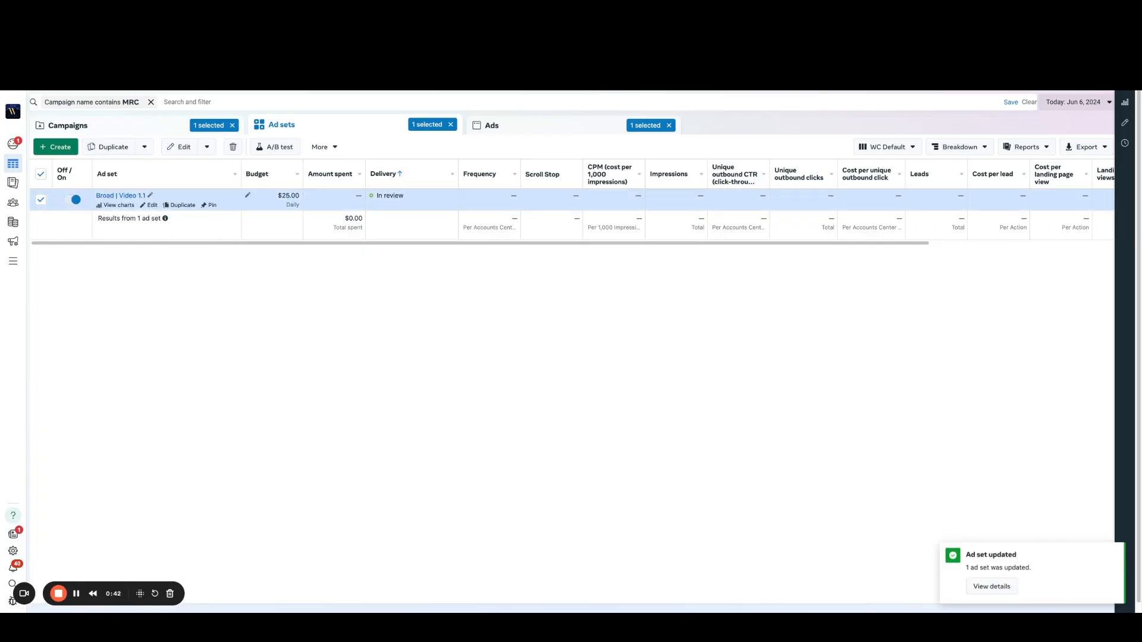
Step: Duplicate the ad set once with current settings into the original campaign, showing existing reactions, comments and shares on new ads
{"action": "left_click", "coordinate": [117, 151]}
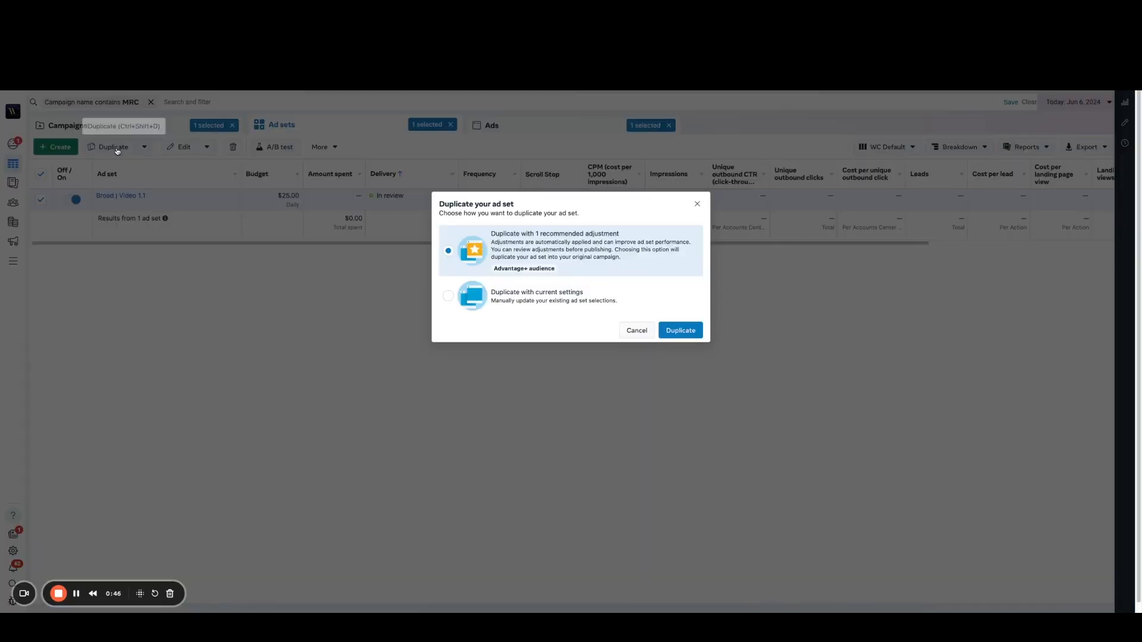
{"action": "left_click", "coordinate": [449, 297]}
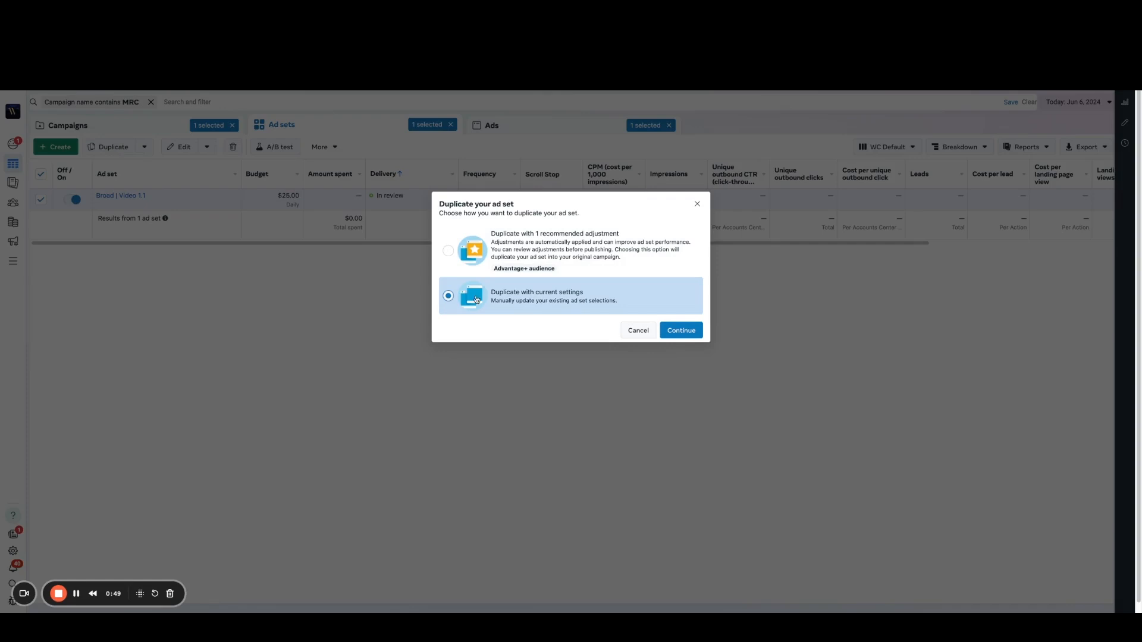
{"action": "left_click", "coordinate": [689, 331]}
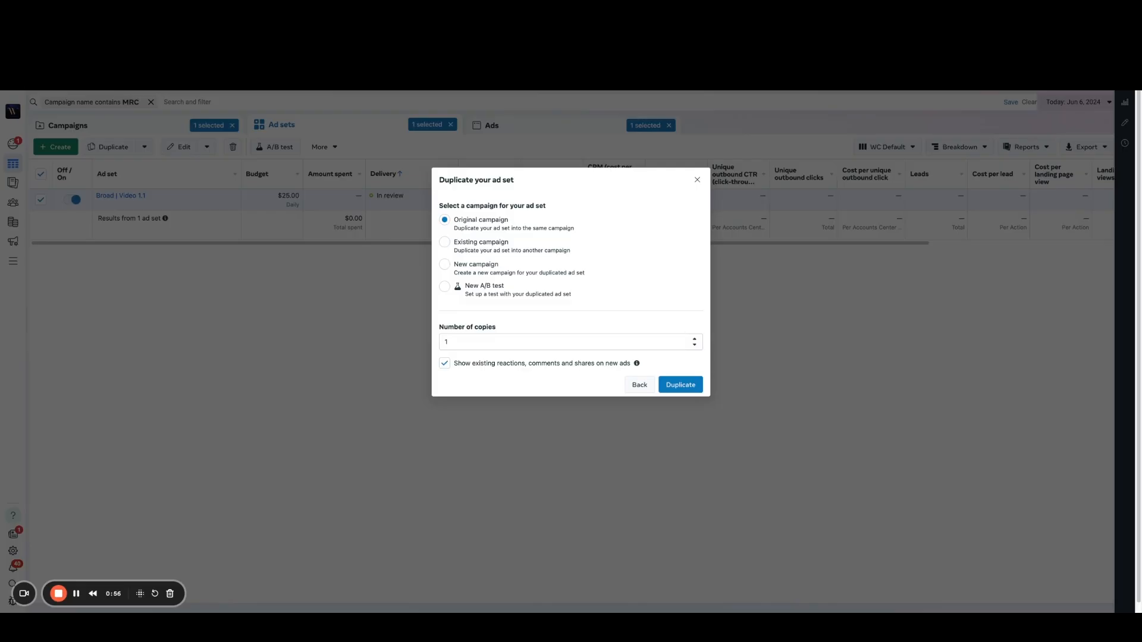
{"action": "left_click", "coordinate": [677, 385]}
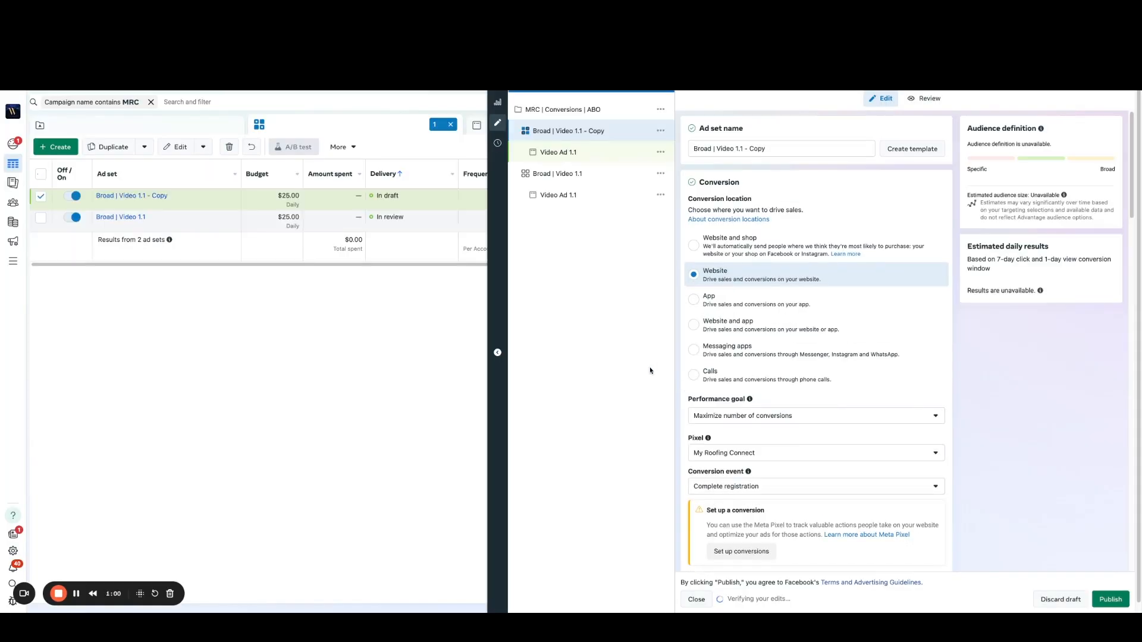
Step: Rename the duplicated ad set to "Broad | Image 1.1"
{"action": "double_click", "coordinate": [724, 149]}
{"action": "type", "text": "Image"}
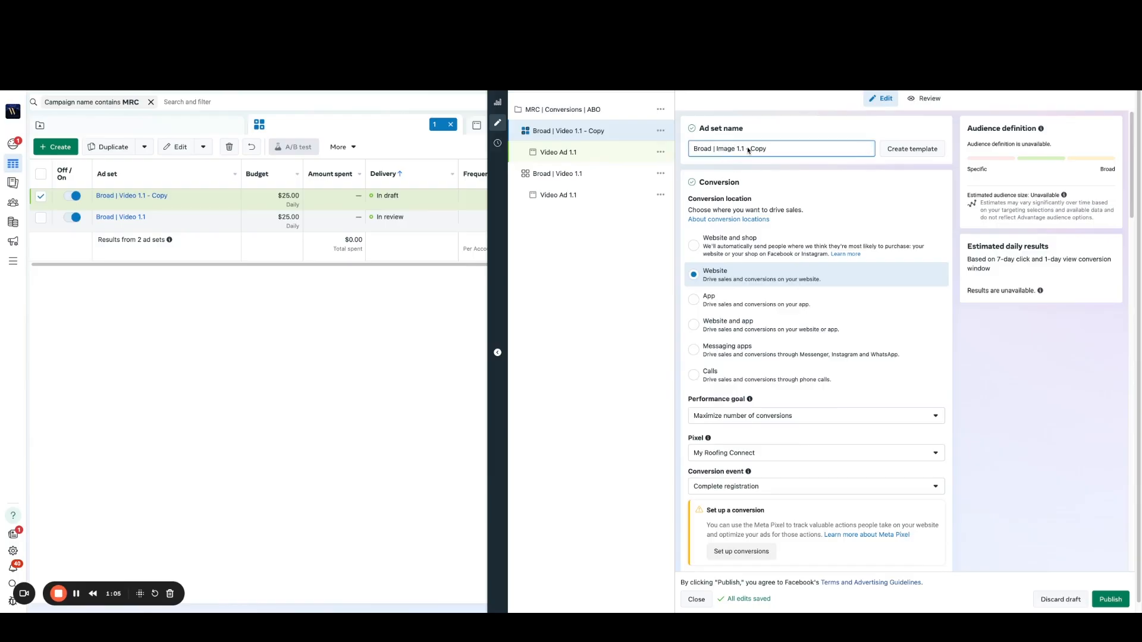
{"action": "left_click", "coordinate": [746, 149]}
{"action": "key", "text": "shift+super+Right"}
{"action": "key", "text": "BackSpace"}
{"action": "left_click", "coordinate": [792, 131]}
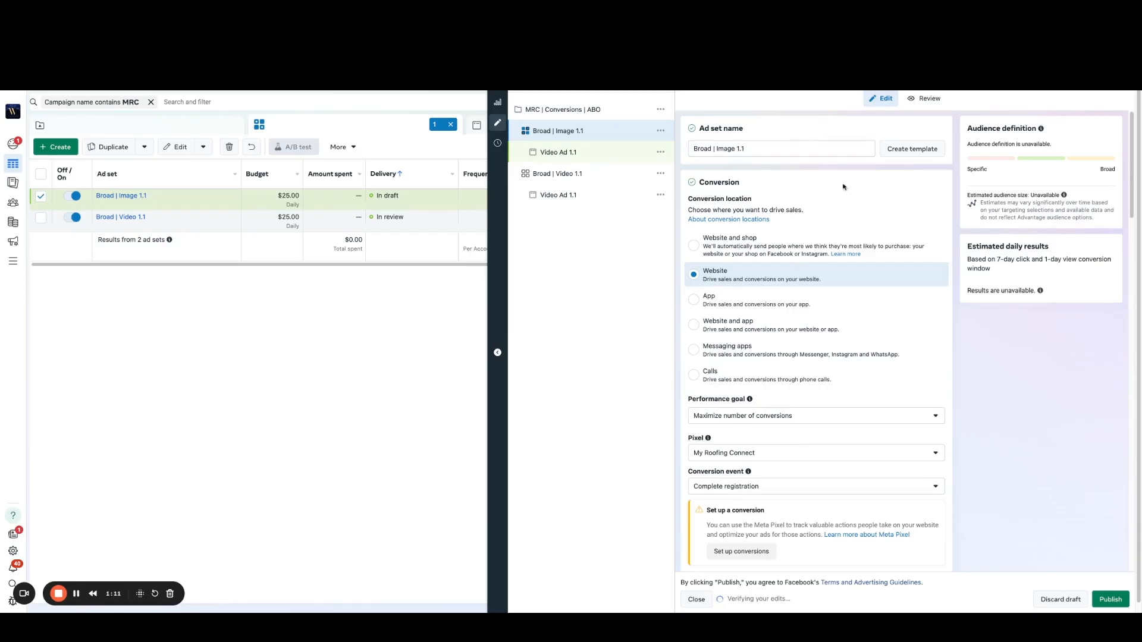
Step: Remove the video media from the ad inside the Broad | Image 1.1 ad set
{"action": "left_click", "coordinate": [561, 152]}
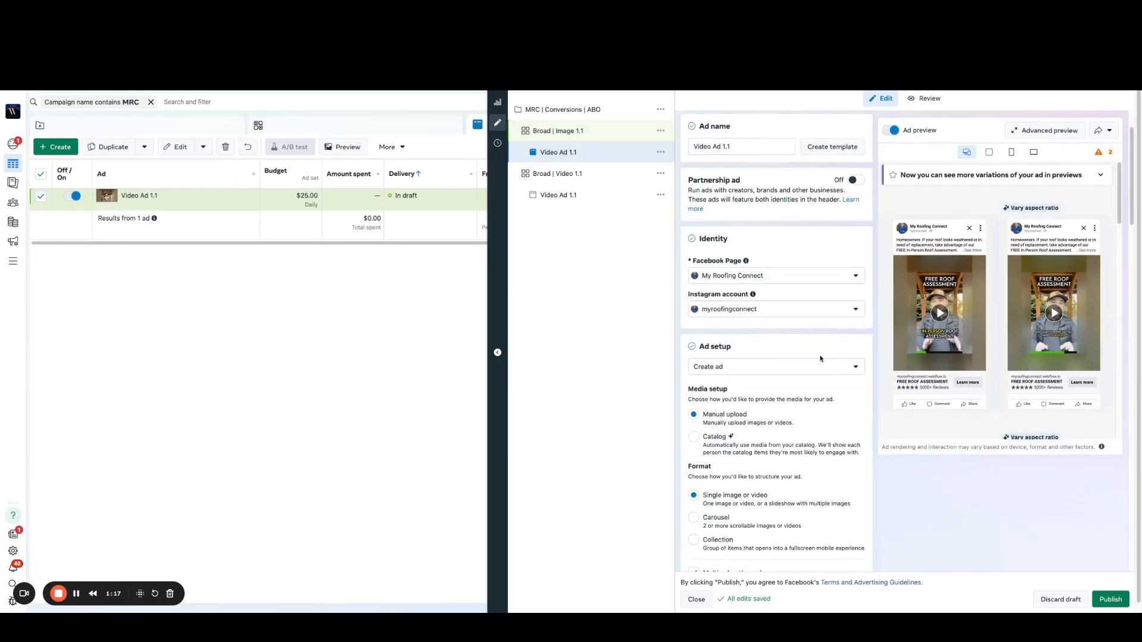
{"action": "scroll", "coordinate": [816, 381], "scroll_direction": "down", "scroll_amount": 6}
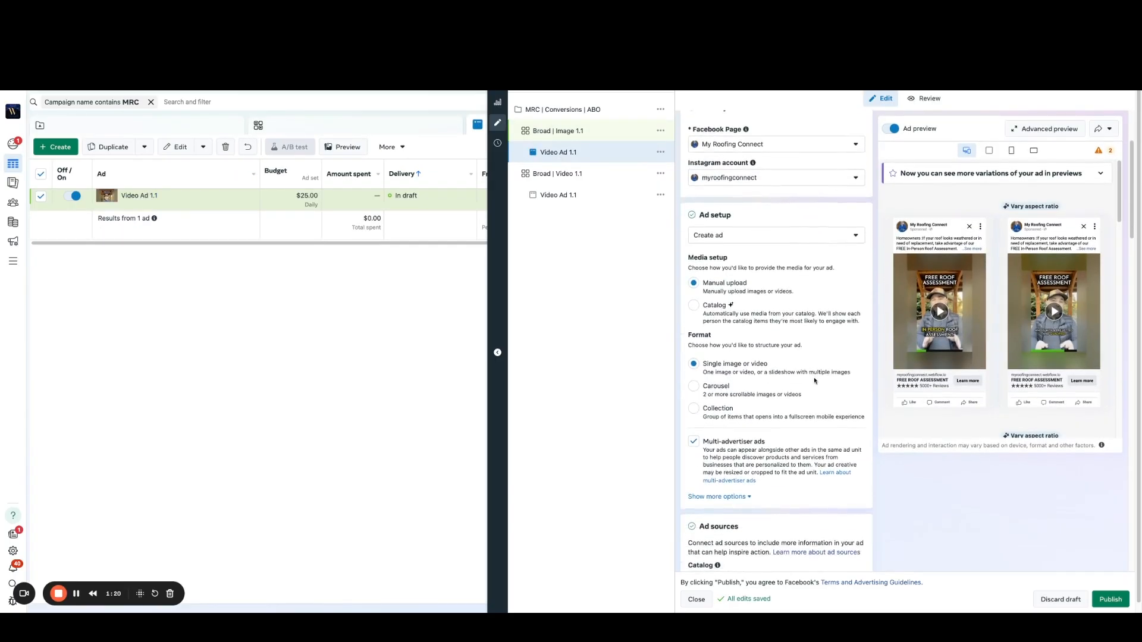
{"action": "scroll", "coordinate": [816, 380], "scroll_direction": "down", "scroll_amount": 3}
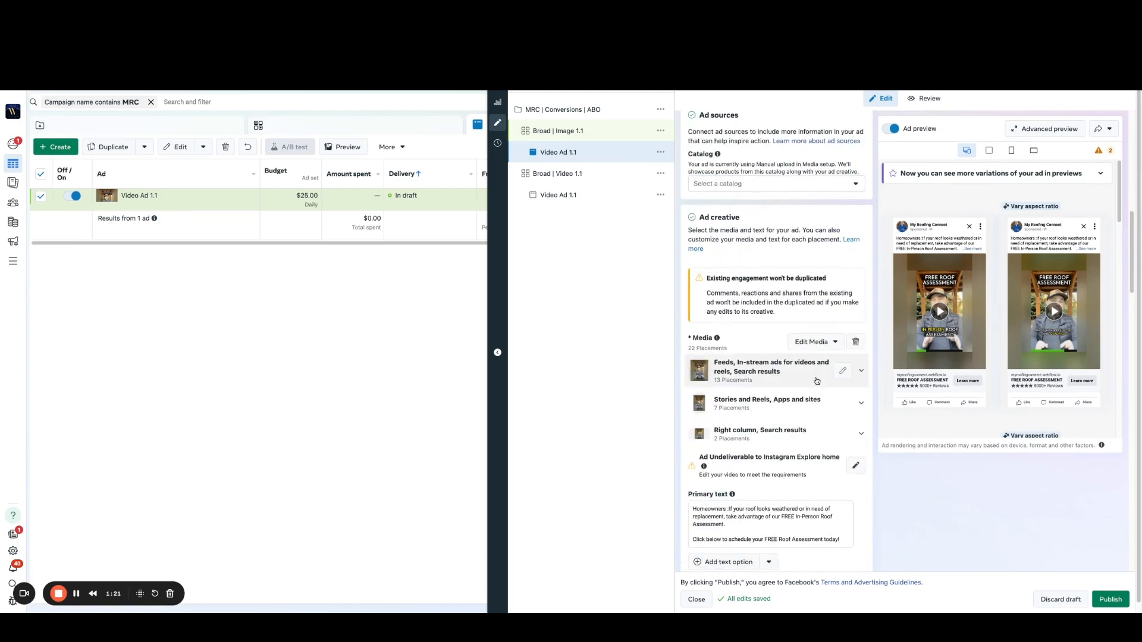
{"action": "left_click", "coordinate": [857, 343]}
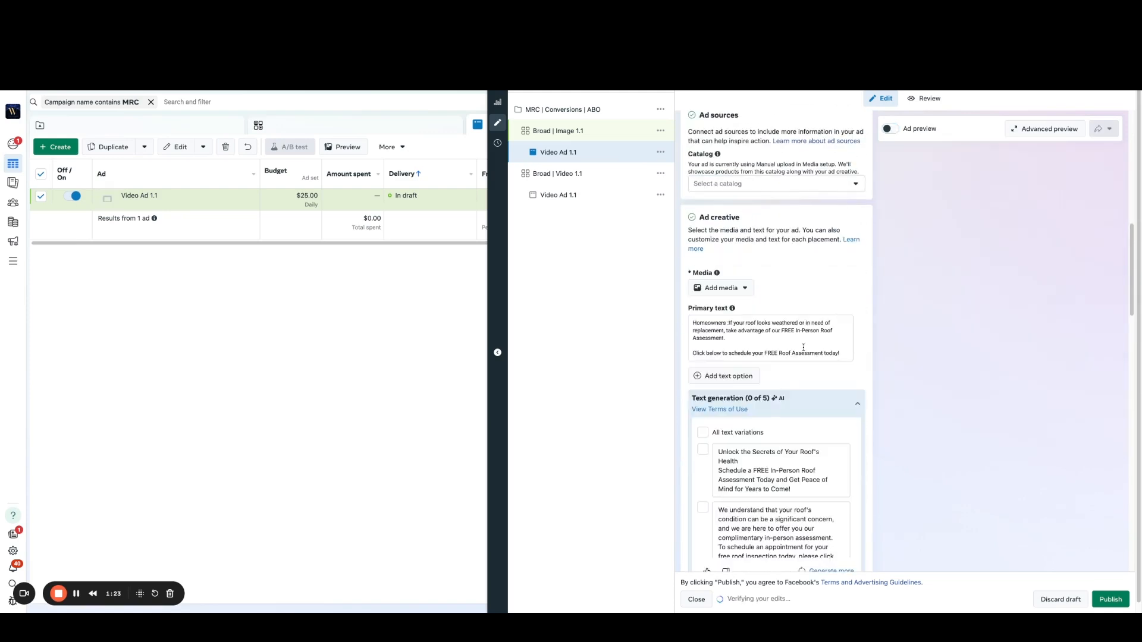
Step: Add the account image 3.png_105 as the ad's media
{"action": "left_click", "coordinate": [725, 291]}
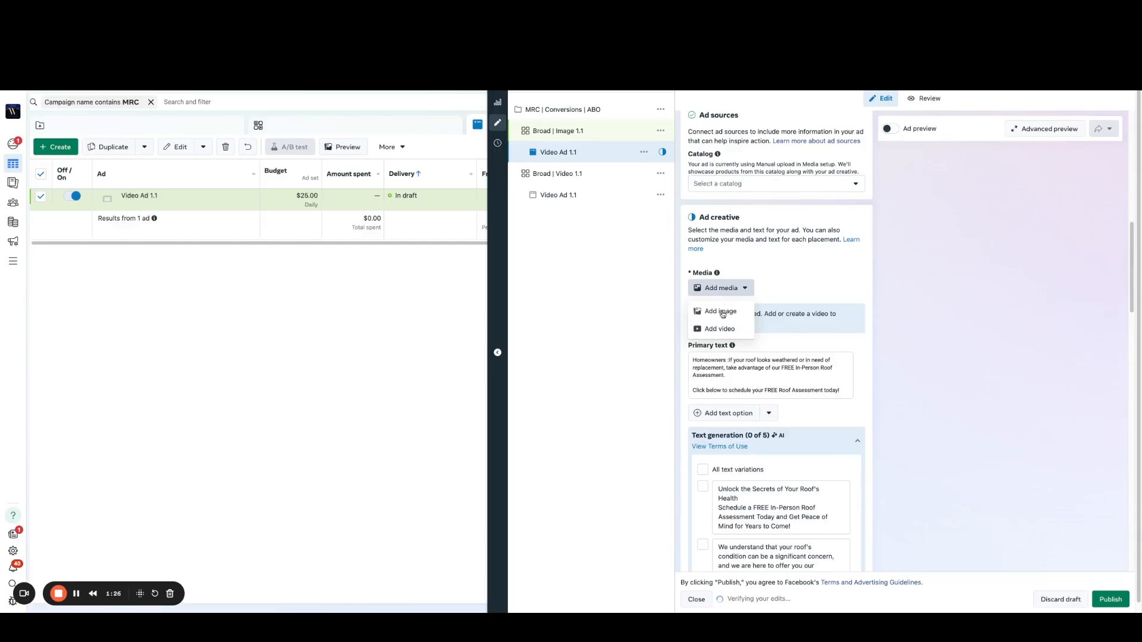
{"action": "left_click", "coordinate": [720, 312]}
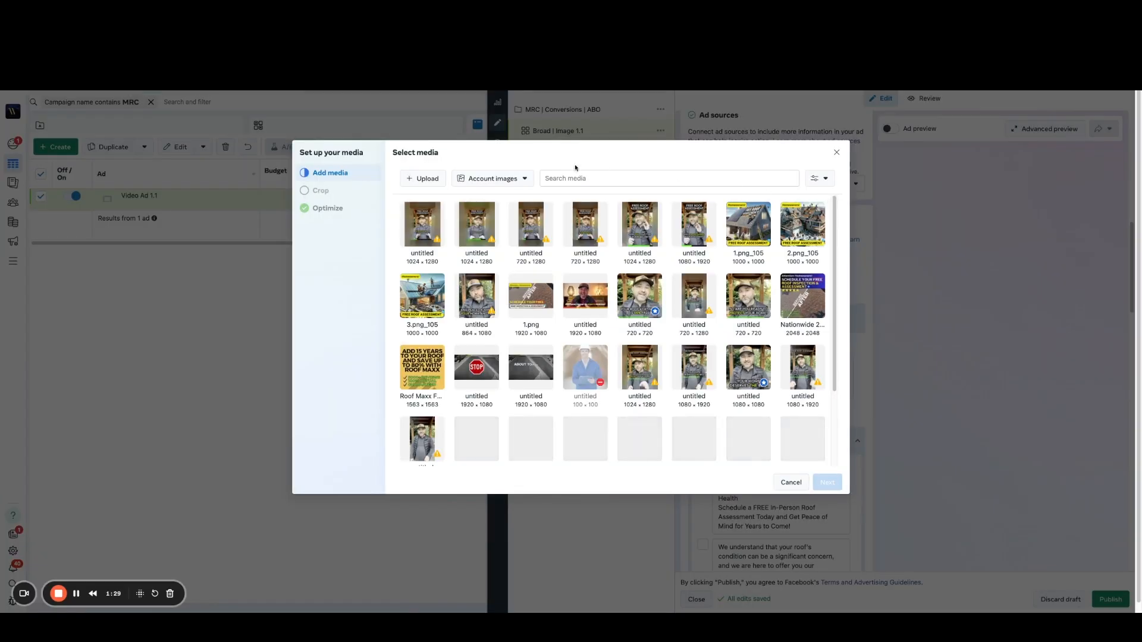
{"action": "left_click", "coordinate": [751, 230]}
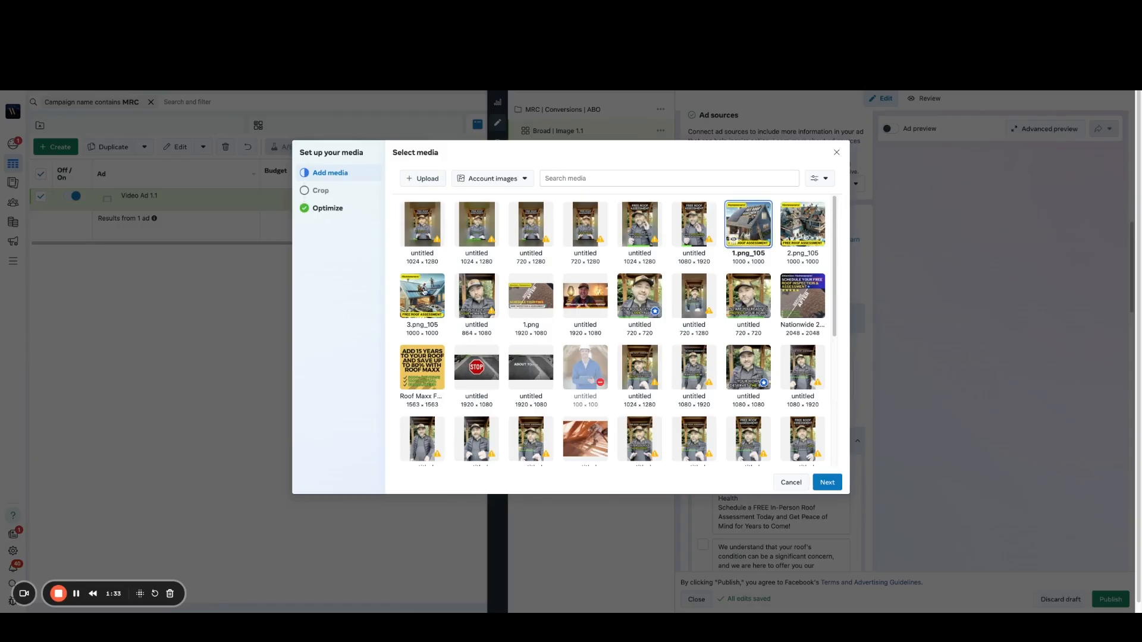
{"action": "left_click", "coordinate": [418, 305]}
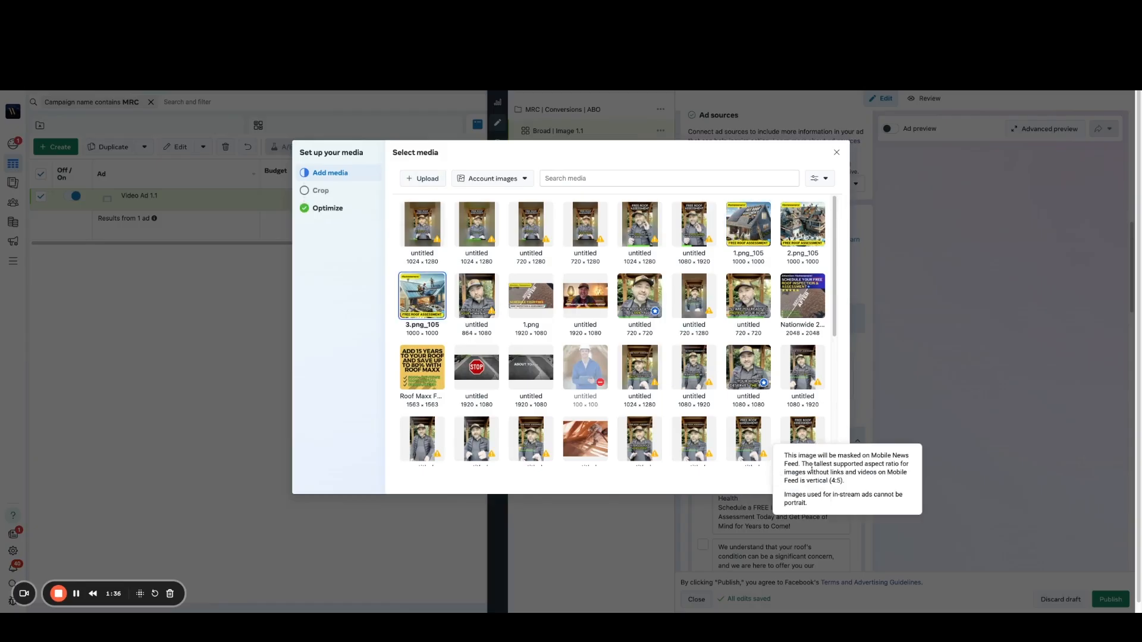
{"action": "left_click", "coordinate": [825, 482]}
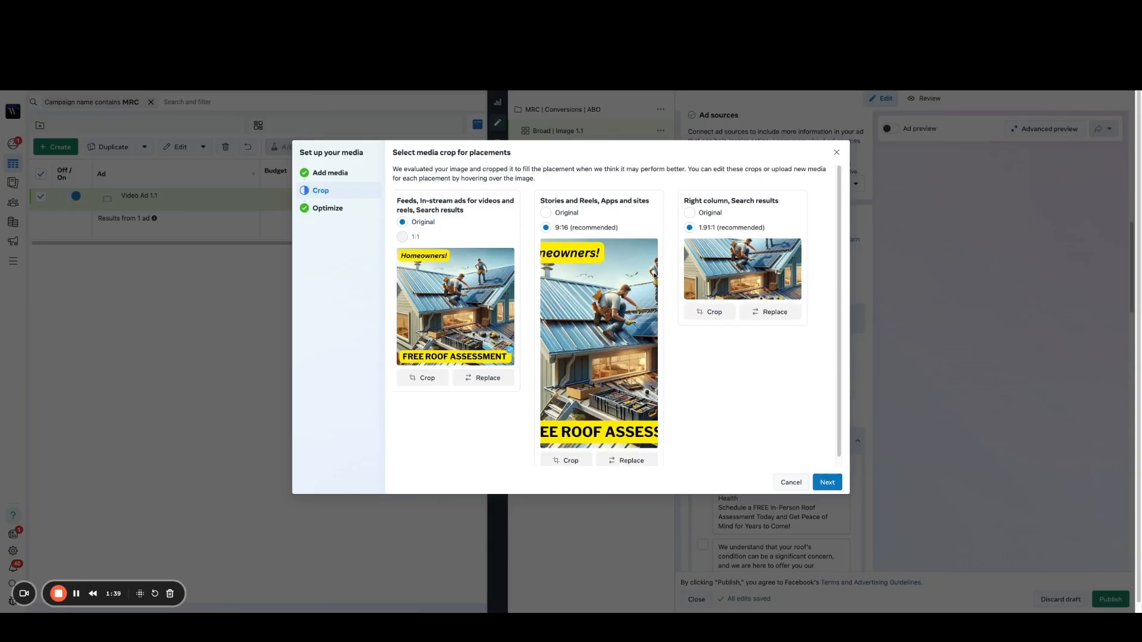
Step: Use the original image crop for the Stories and Reels and Right column placements, and finish the media setup with all optimizations on
{"action": "left_click", "coordinate": [546, 212]}
{"action": "left_click", "coordinate": [690, 213]}
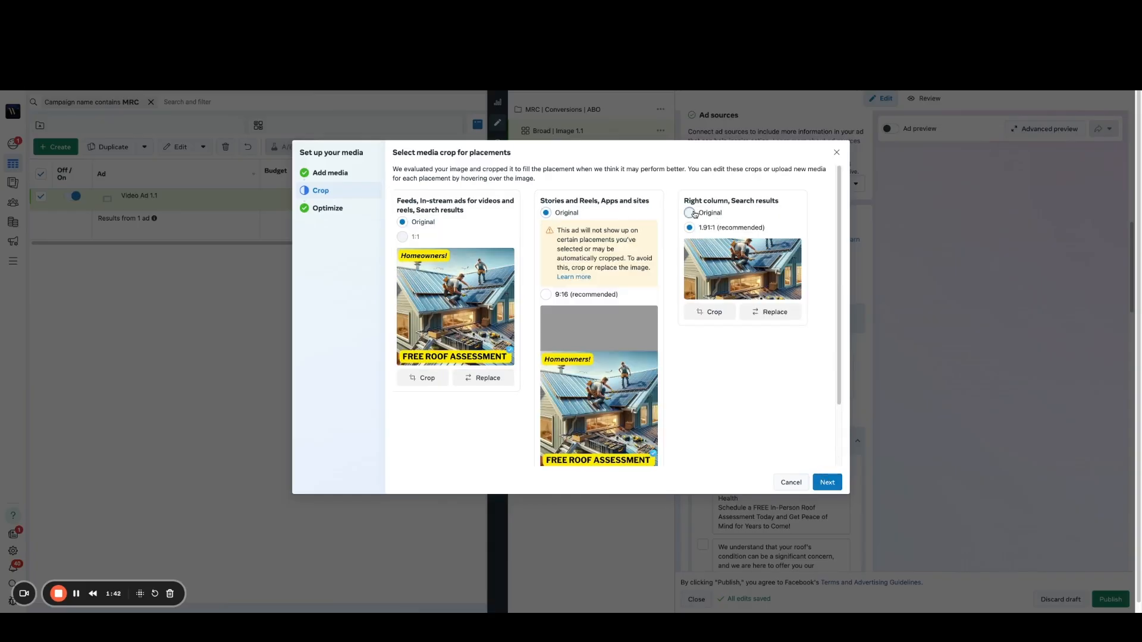
{"action": "left_click", "coordinate": [835, 485]}
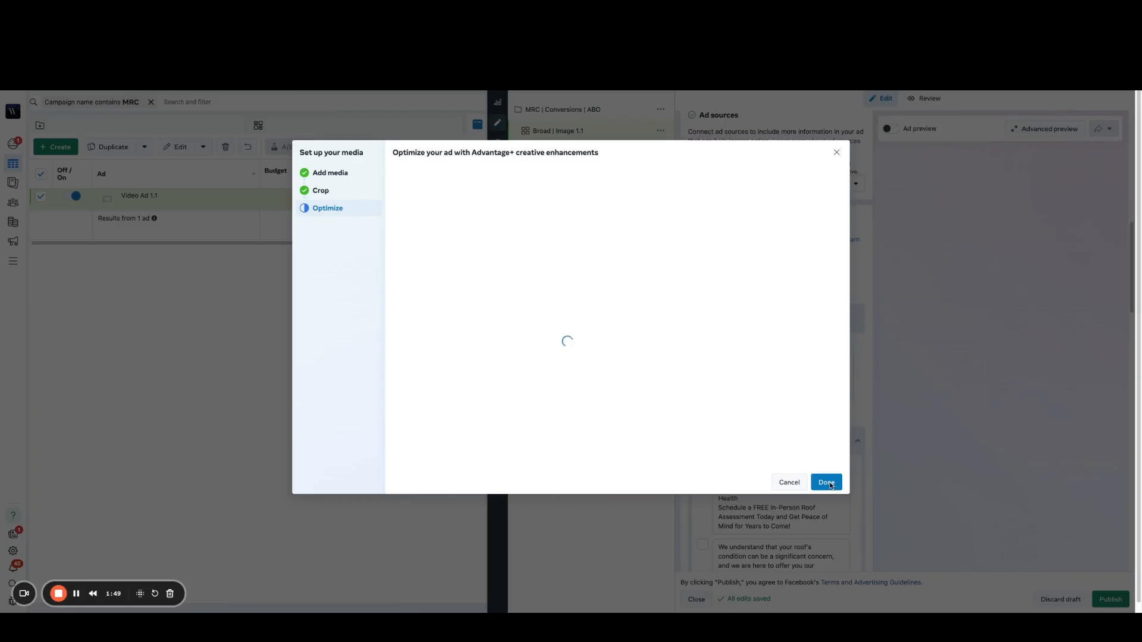
{"action": "scroll", "coordinate": [616, 333], "scroll_direction": "down", "scroll_amount": 1}
{"action": "scroll", "coordinate": [615, 333], "scroll_direction": "down", "scroll_amount": 1}
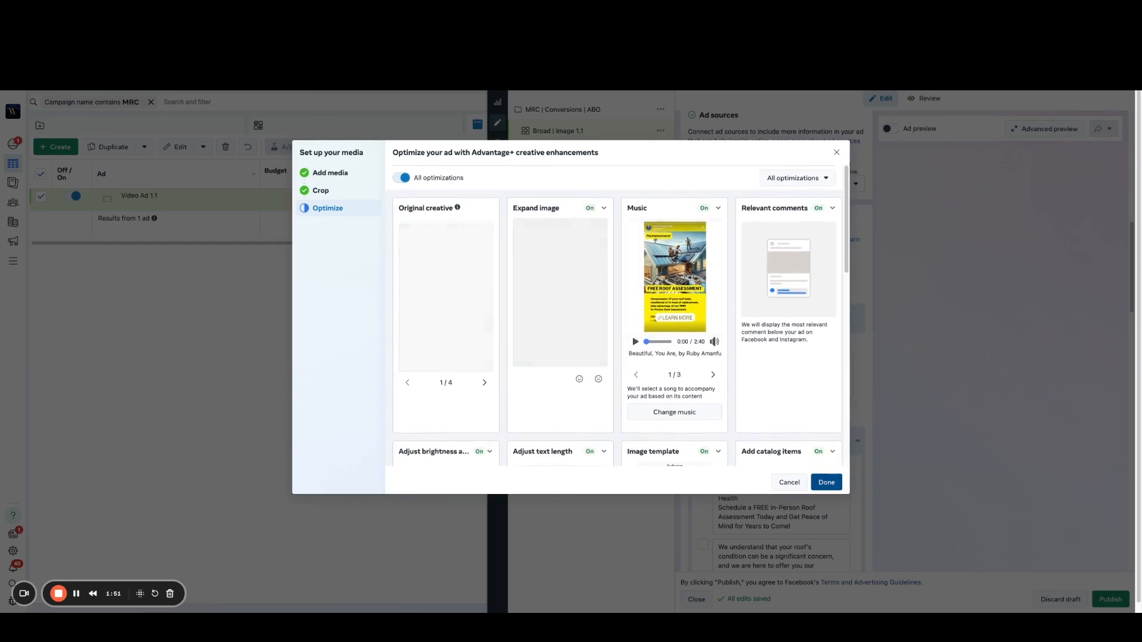
{"action": "scroll", "coordinate": [616, 333], "scroll_direction": "up", "scroll_amount": 2}
{"action": "left_click", "coordinate": [827, 482]}
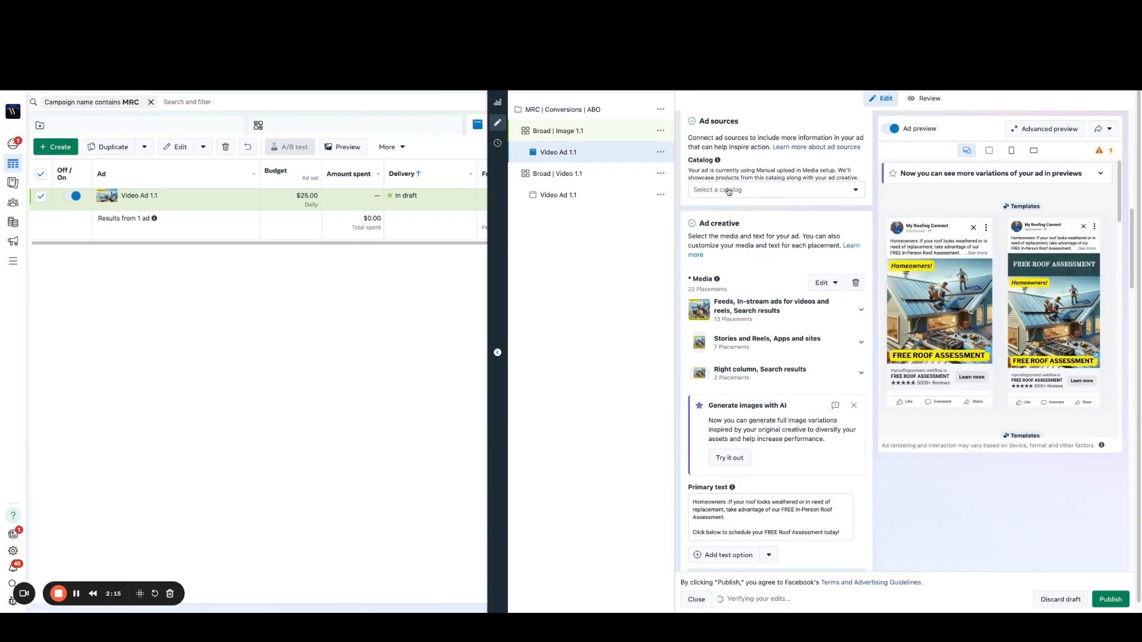
Step: Review the image ad's preview, catalog source, primary text, headline, description, call to action, enhancements and destination
{"action": "mouse_move", "coordinate": [942, 278]}
{"action": "scroll", "coordinate": [763, 221], "scroll_direction": "up", "scroll_amount": 1}
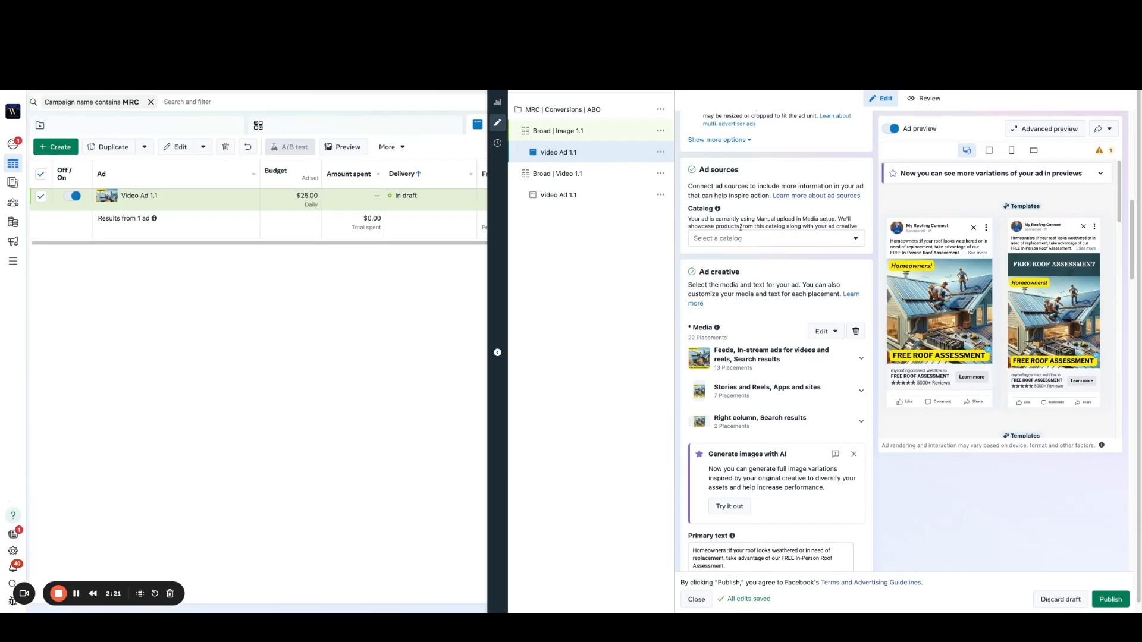
{"action": "left_click_drag", "start_coordinate": [690, 209], "coordinate": [755, 218]}
{"action": "left_click", "coordinate": [690, 209]}
{"action": "double_click", "coordinate": [690, 210]}
{"action": "left_click", "coordinate": [786, 220], "text": "shift"}
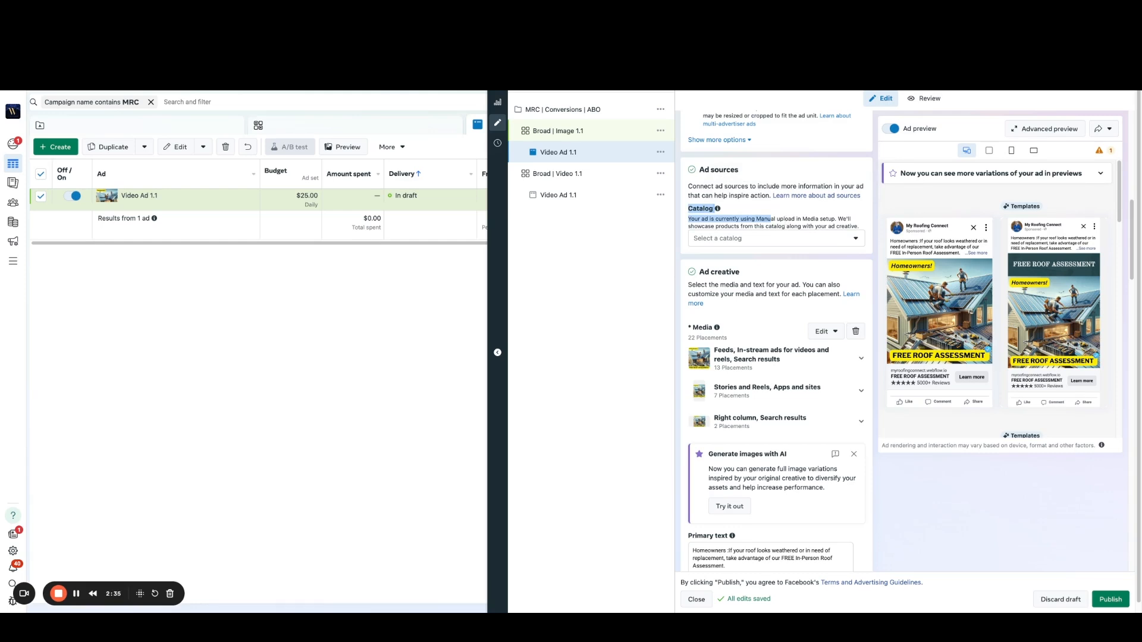
{"action": "left_click", "coordinate": [800, 217]}
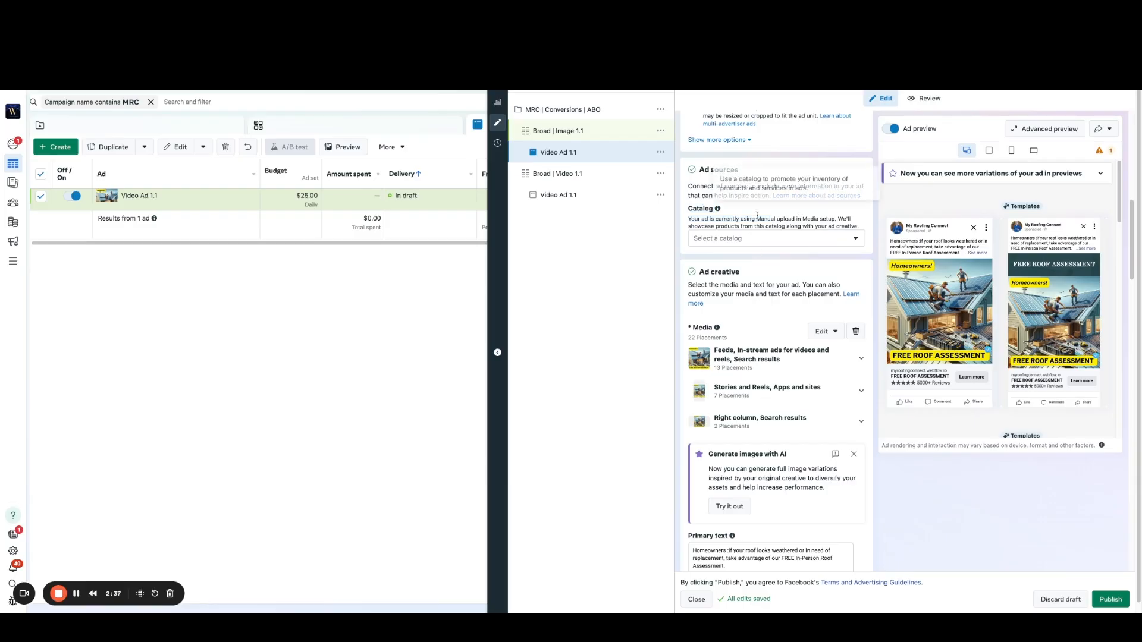
{"action": "left_click_drag", "start_coordinate": [719, 210], "coordinate": [687, 212]}
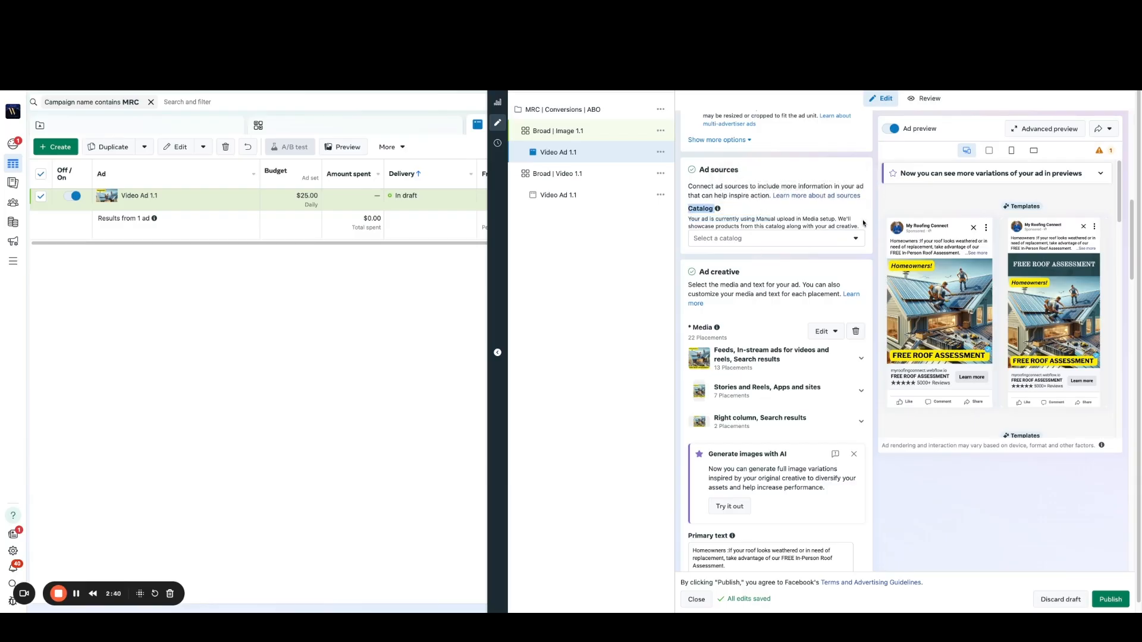
{"action": "left_click", "coordinate": [868, 239]}
{"action": "scroll", "coordinate": [865, 270], "scroll_direction": "down", "scroll_amount": 1}
{"action": "scroll", "coordinate": [863, 279], "scroll_direction": "down", "scroll_amount": 4}
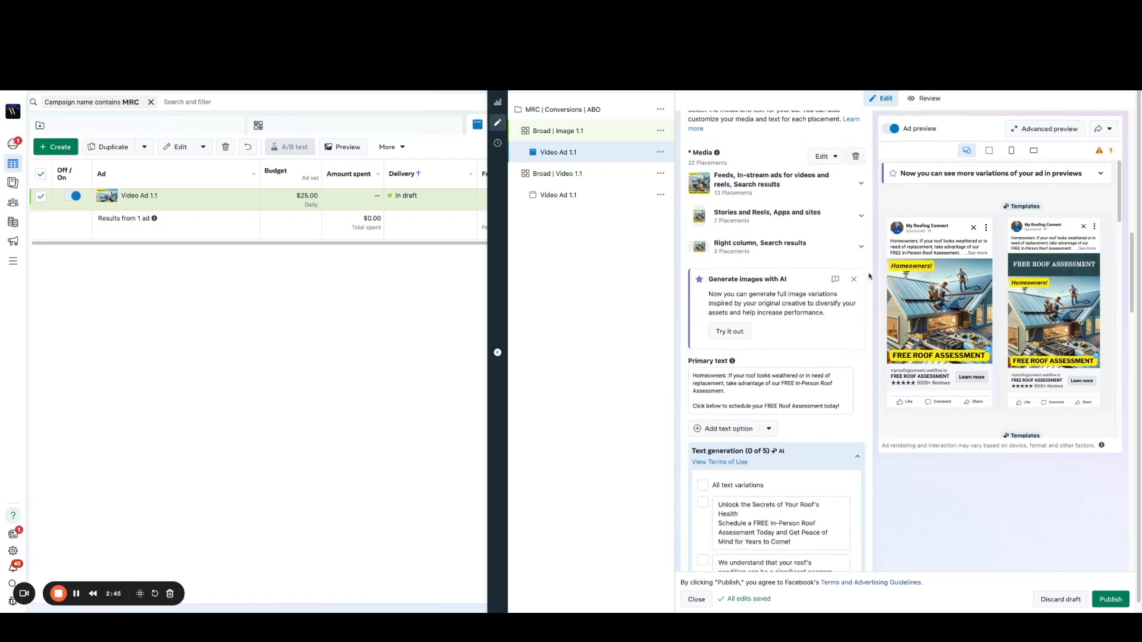
{"action": "scroll", "coordinate": [849, 305], "scroll_direction": "down", "scroll_amount": 4}
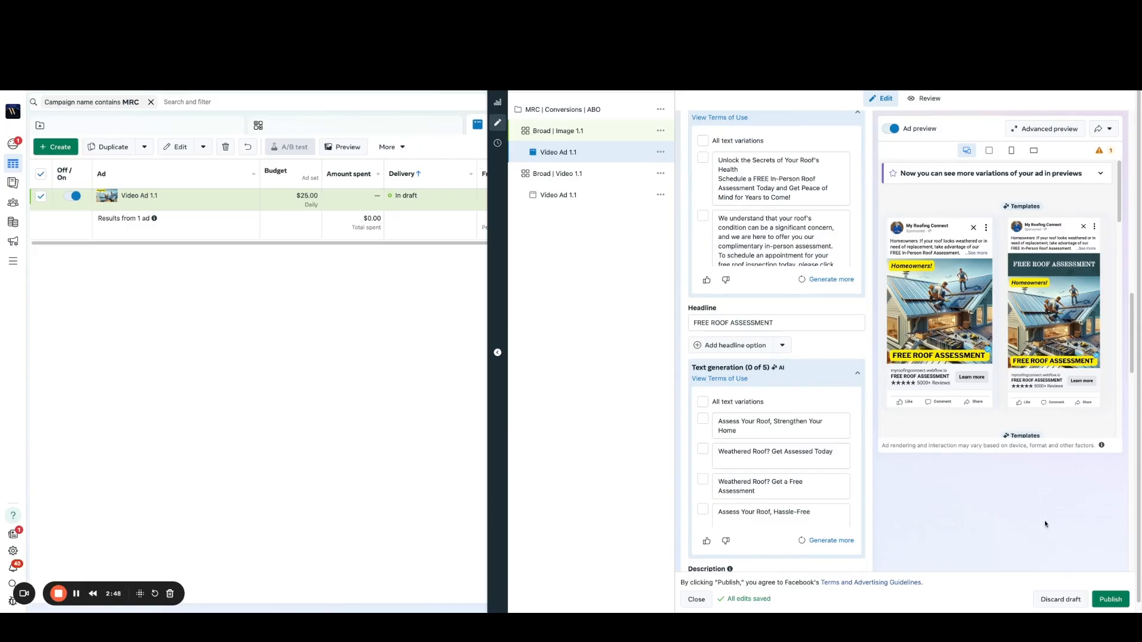
{"action": "scroll", "coordinate": [868, 479], "scroll_direction": "down", "scroll_amount": 8}
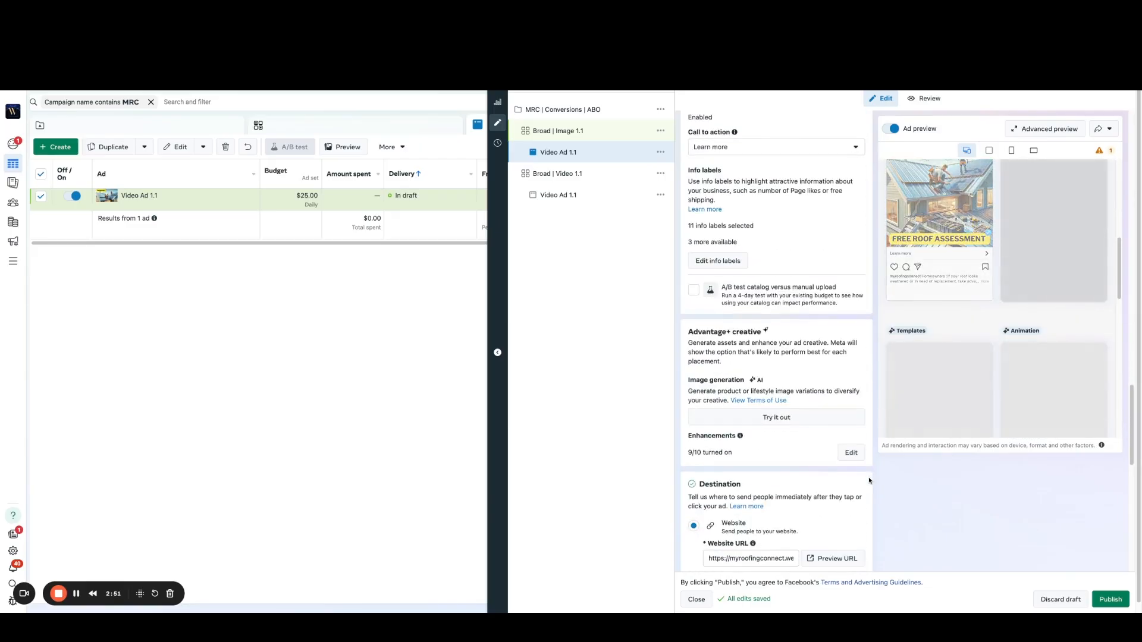
{"action": "scroll", "coordinate": [863, 350], "scroll_direction": "up", "scroll_amount": 8}
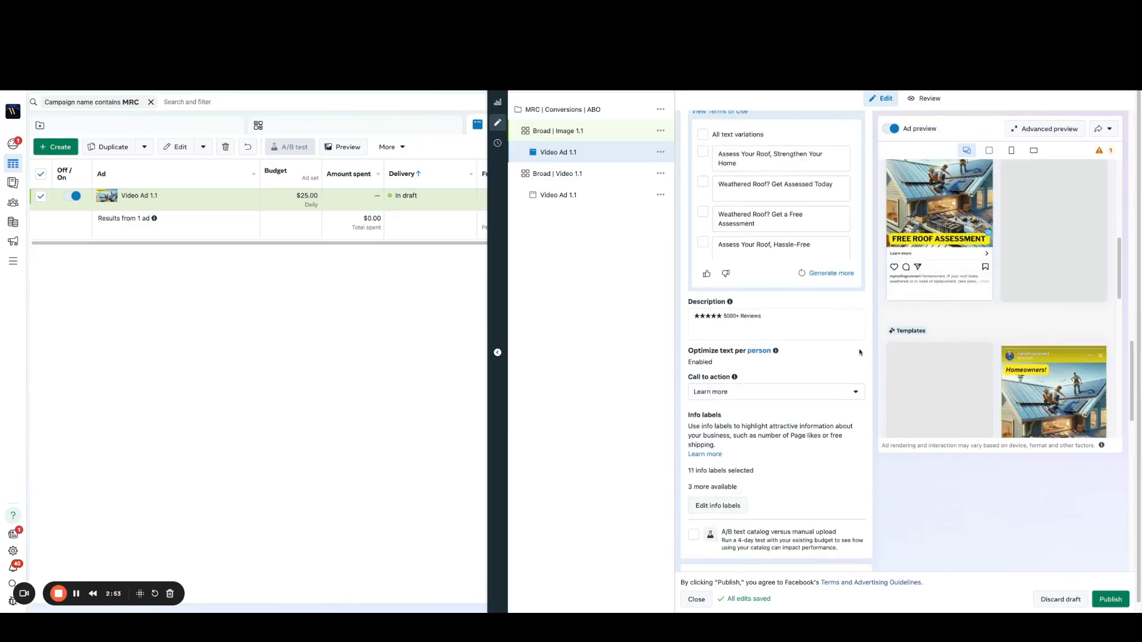
Step: Collapse the AI text suggestions for the headline and primary text, and publish the Broad | Image 1.1 ad set with its ad
{"action": "left_click", "coordinate": [858, 311]}
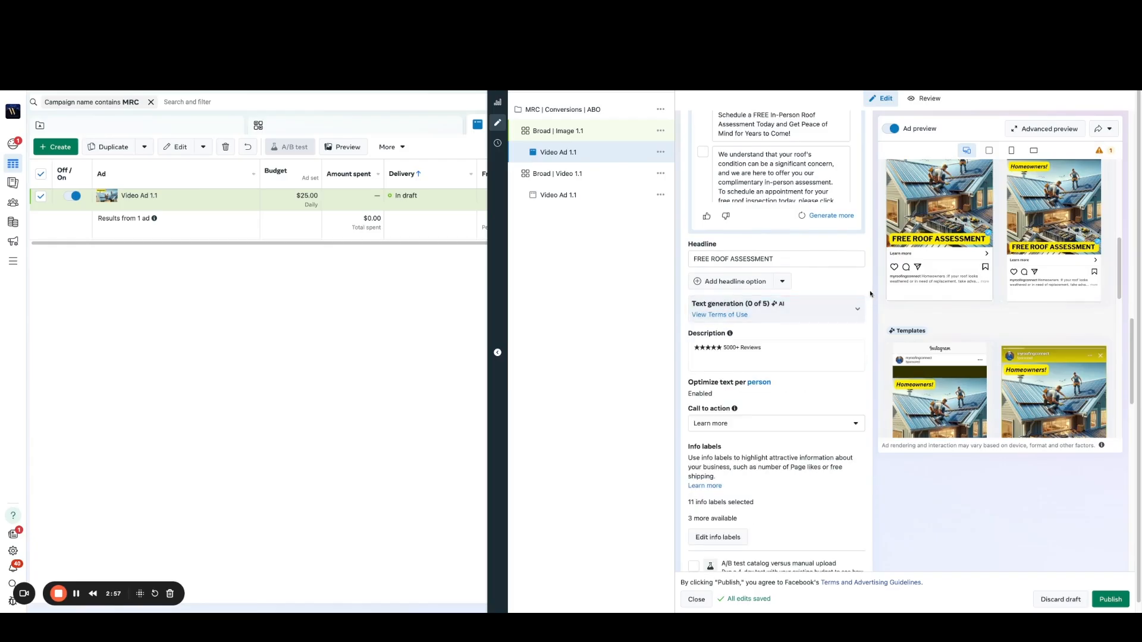
{"action": "scroll", "coordinate": [872, 293], "scroll_direction": "up", "scroll_amount": 3}
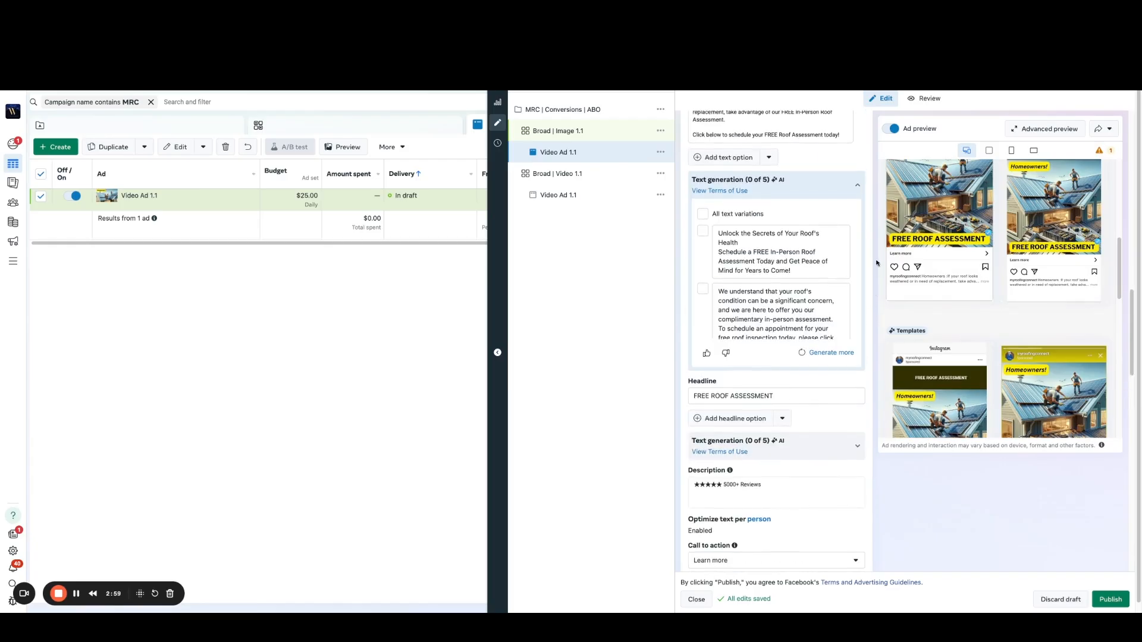
{"action": "left_click", "coordinate": [857, 187]}
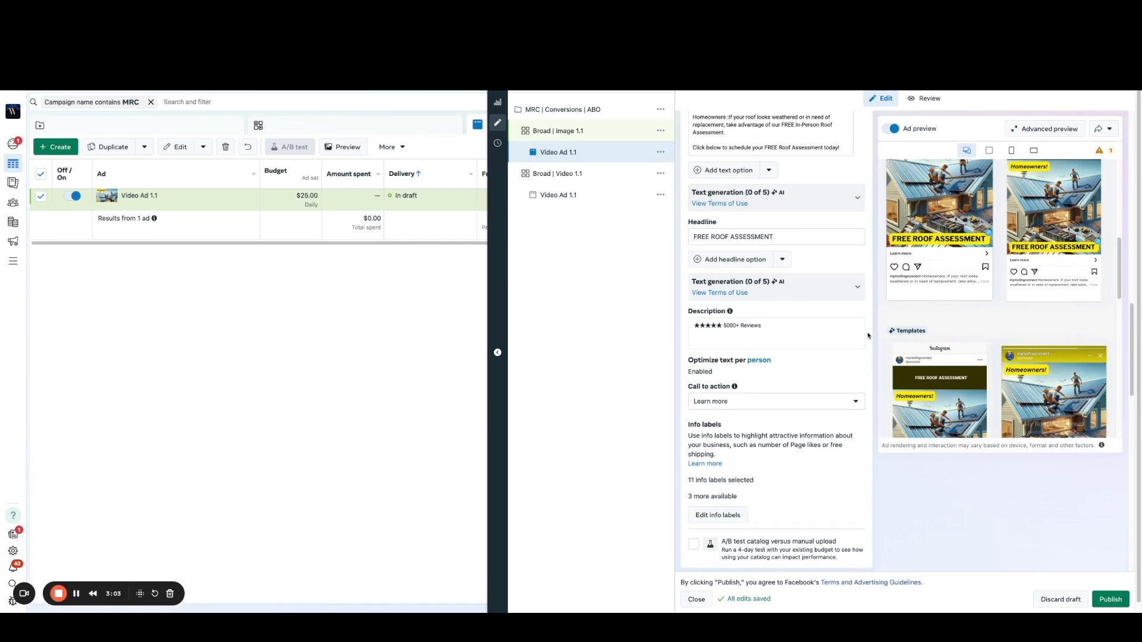
{"action": "scroll", "coordinate": [865, 336], "scroll_direction": "down", "scroll_amount": 3}
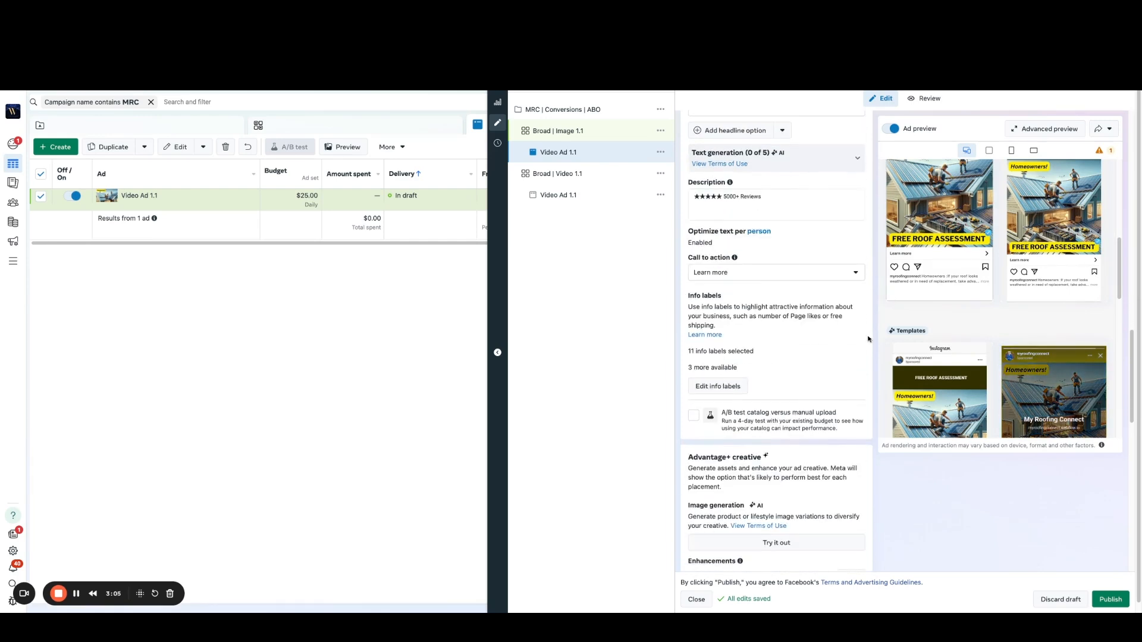
{"action": "scroll", "coordinate": [891, 352], "scroll_direction": "up", "scroll_amount": 2}
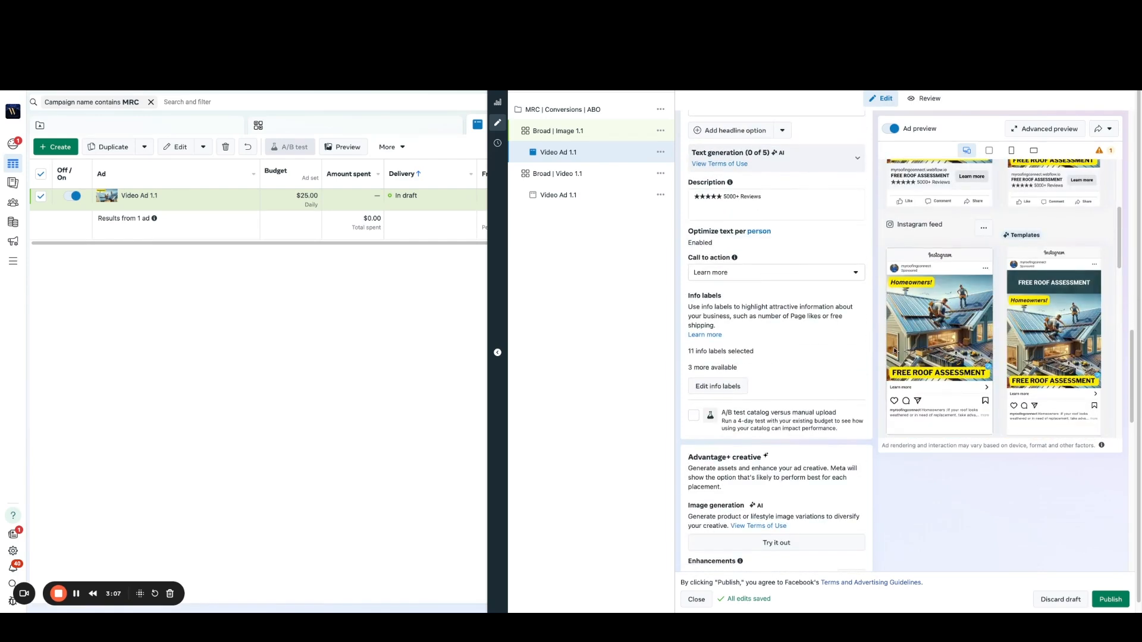
{"action": "scroll", "coordinate": [903, 343], "scroll_direction": "up", "scroll_amount": 3}
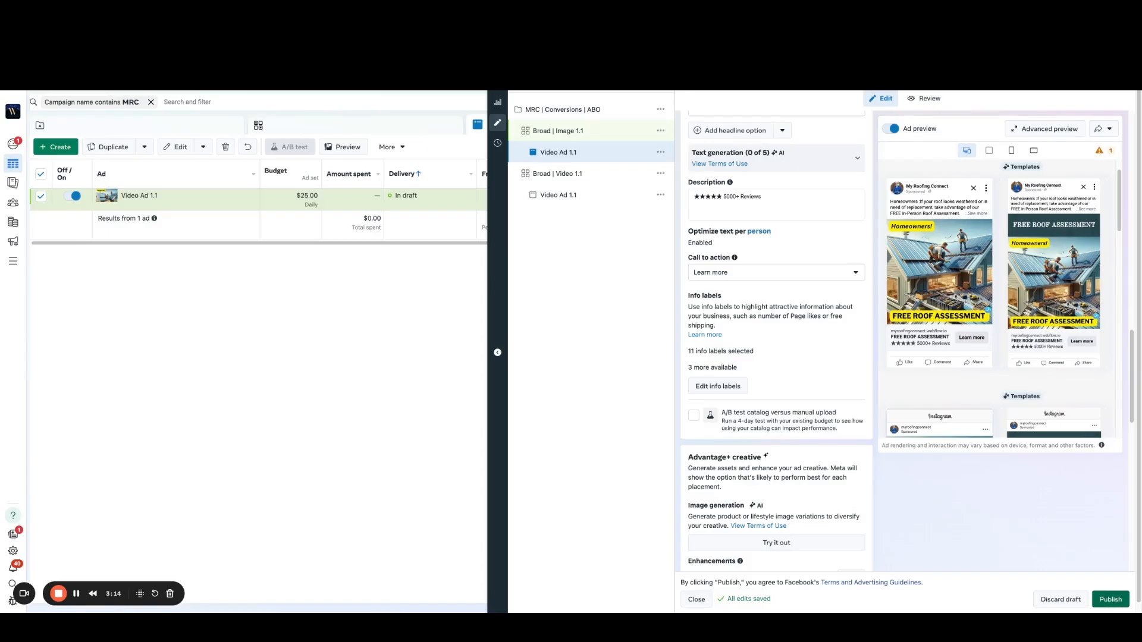
{"action": "left_click", "coordinate": [1111, 599]}
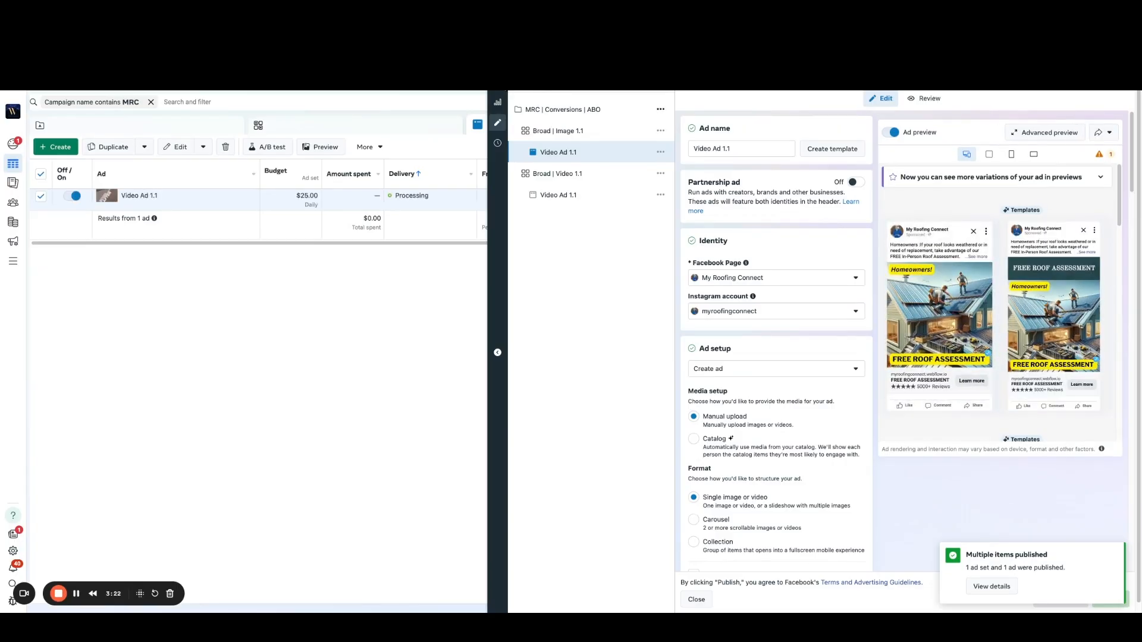
Step: In the ad sets' column customization, remove Cost per appointment scheduled, Appointments Scheduled, Leads and Cost per lead
{"action": "left_click", "coordinate": [325, 126]}
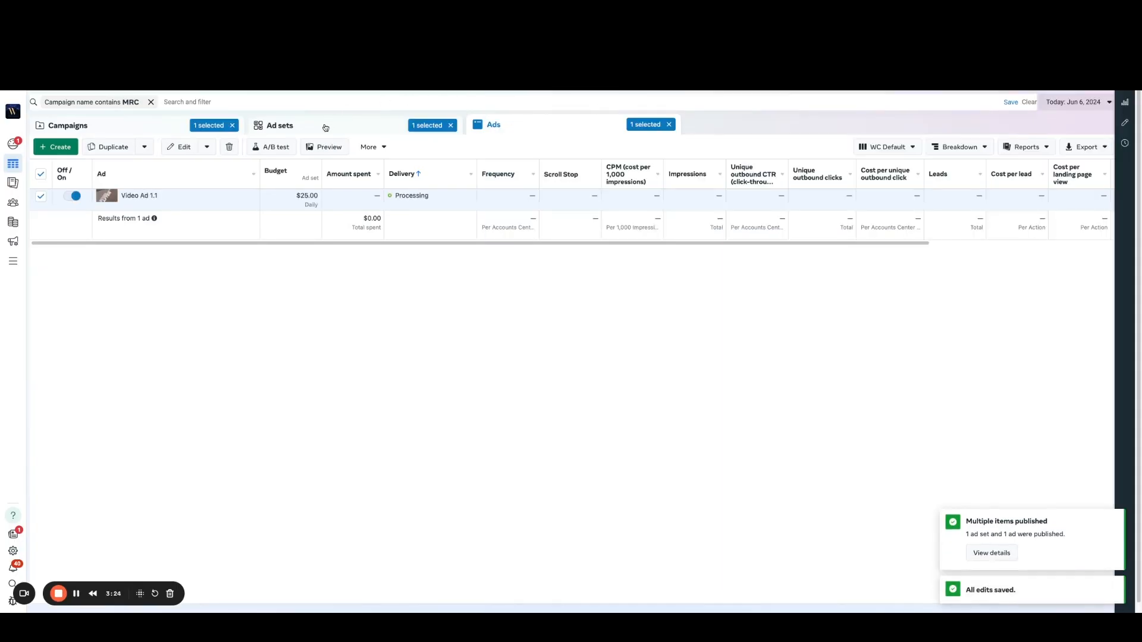
{"action": "left_click", "coordinate": [326, 126]}
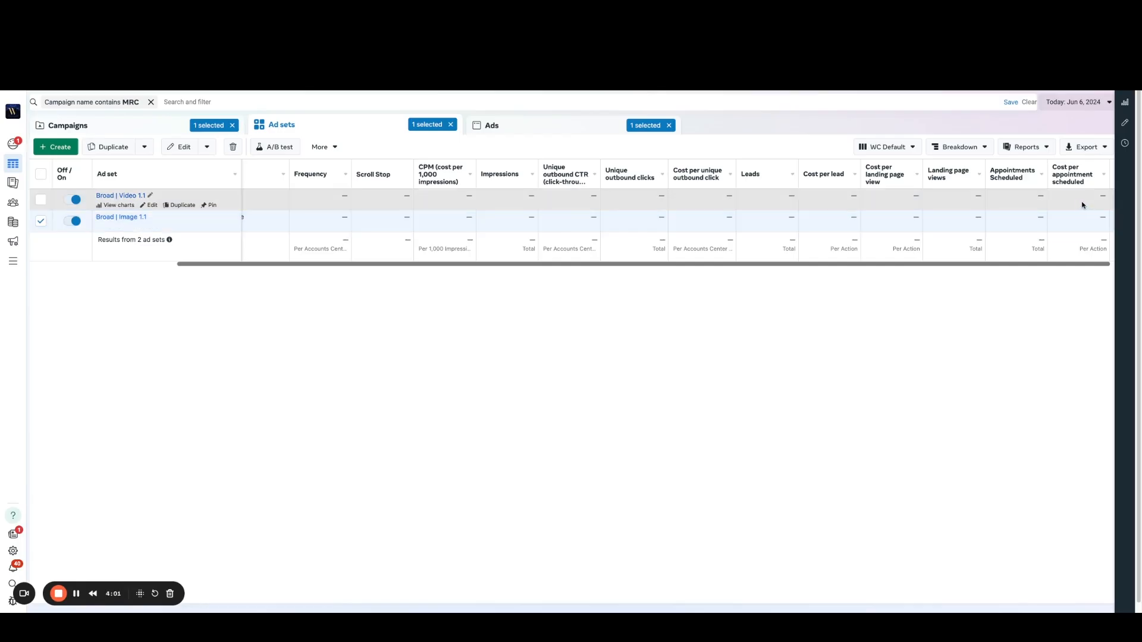
{"action": "left_click", "coordinate": [903, 154]}
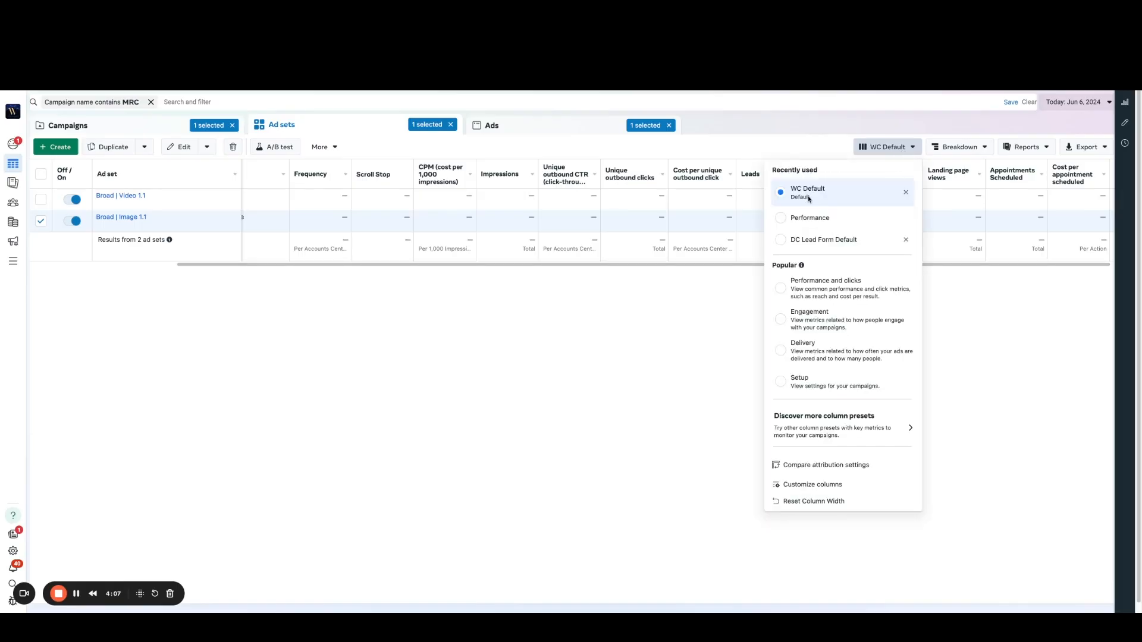
{"action": "left_click", "coordinate": [803, 487]}
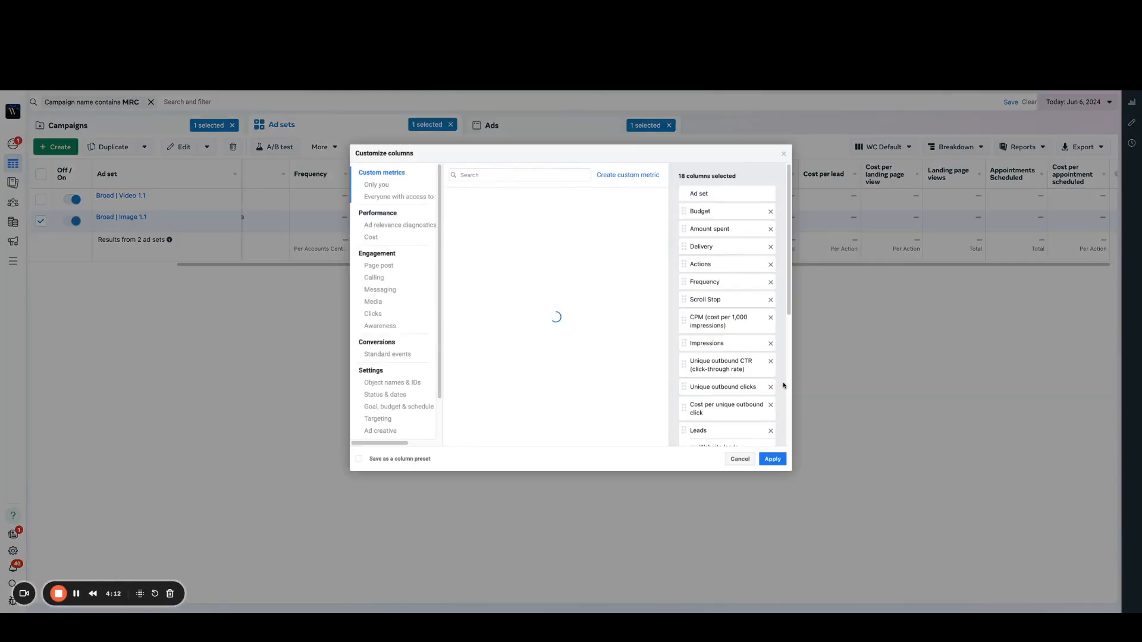
{"action": "scroll", "coordinate": [773, 387], "scroll_direction": "down", "scroll_amount": 2}
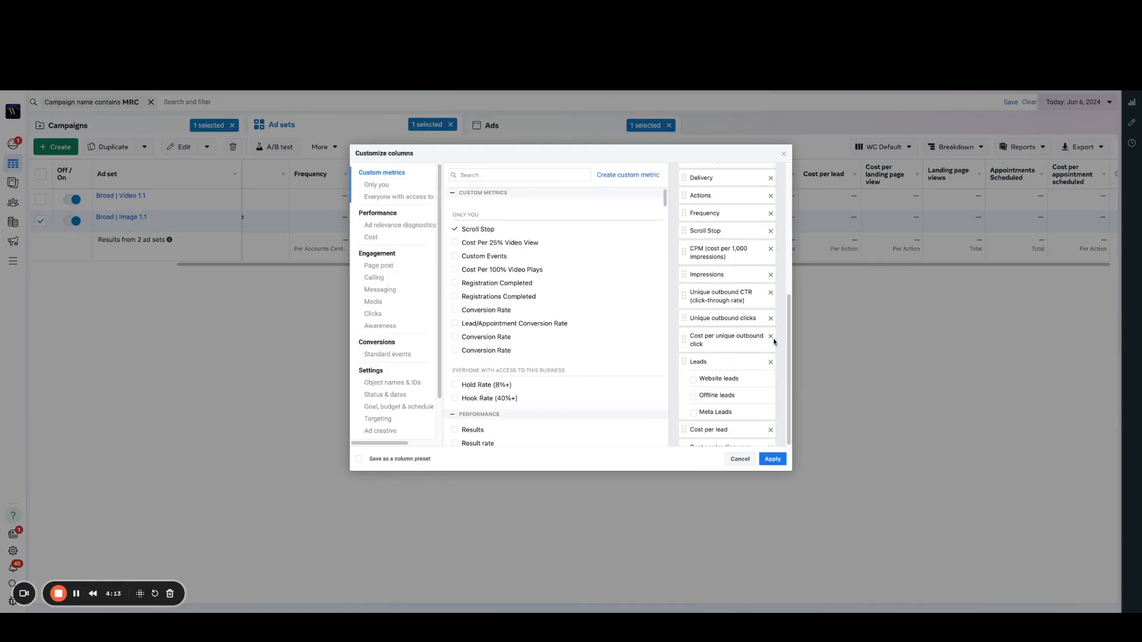
{"action": "scroll", "coordinate": [774, 341], "scroll_direction": "down", "scroll_amount": 5}
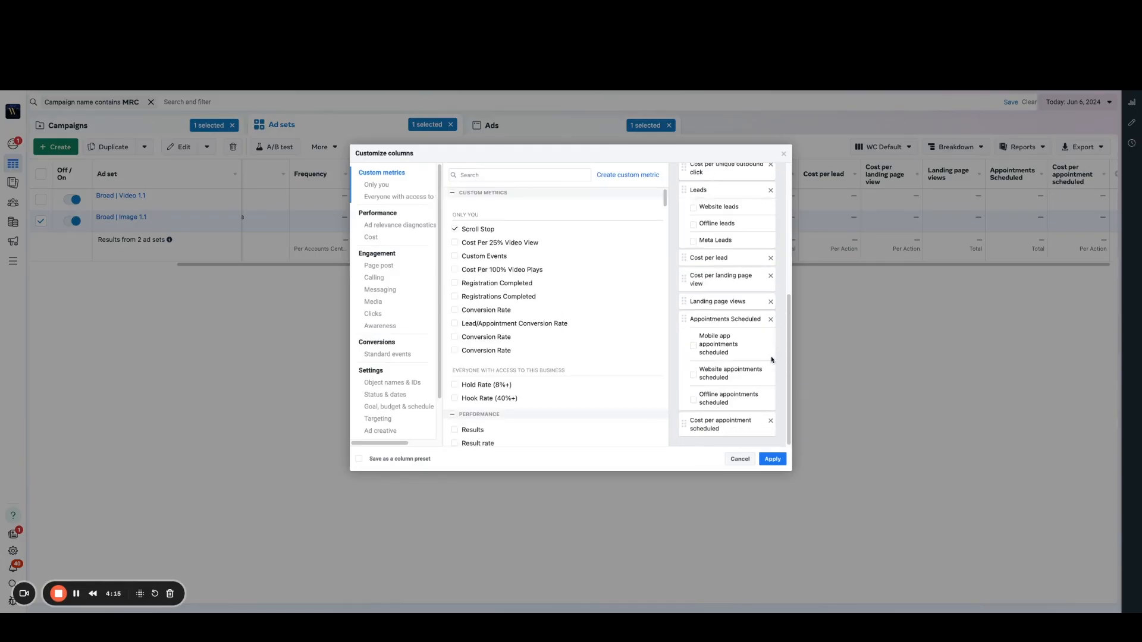
{"action": "left_click", "coordinate": [772, 423]}
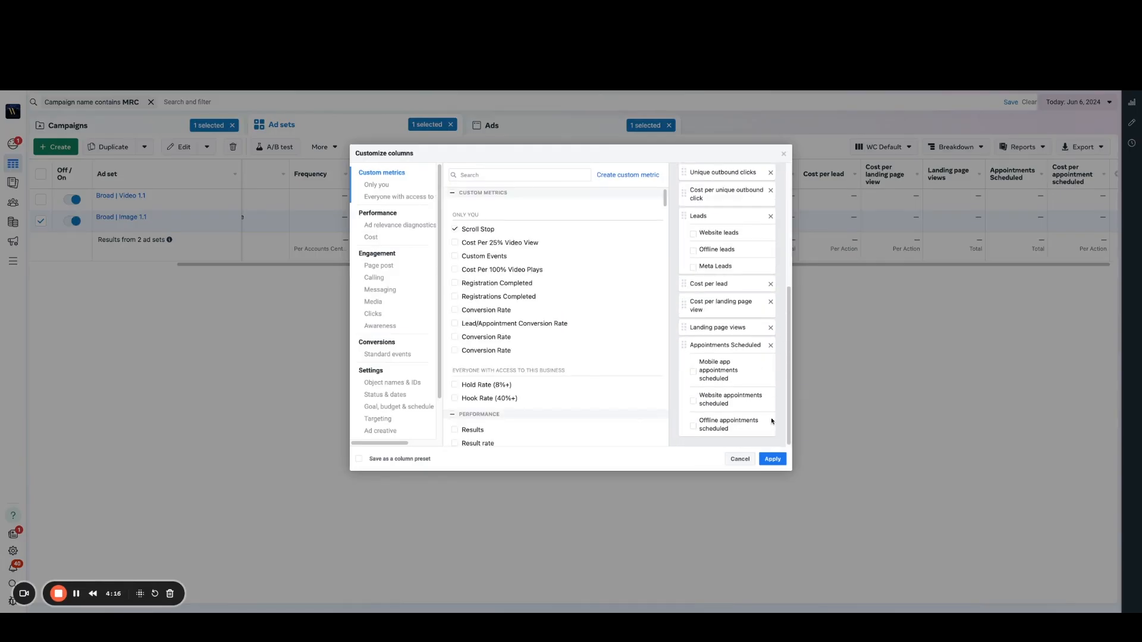
{"action": "left_click", "coordinate": [771, 346]}
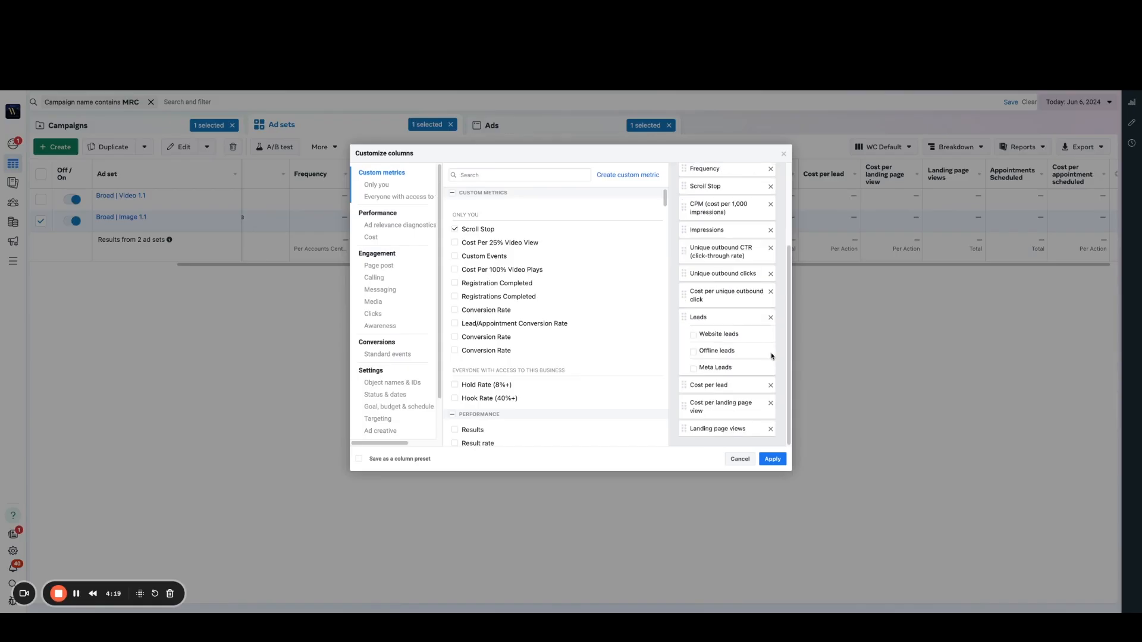
{"action": "left_click", "coordinate": [771, 319]}
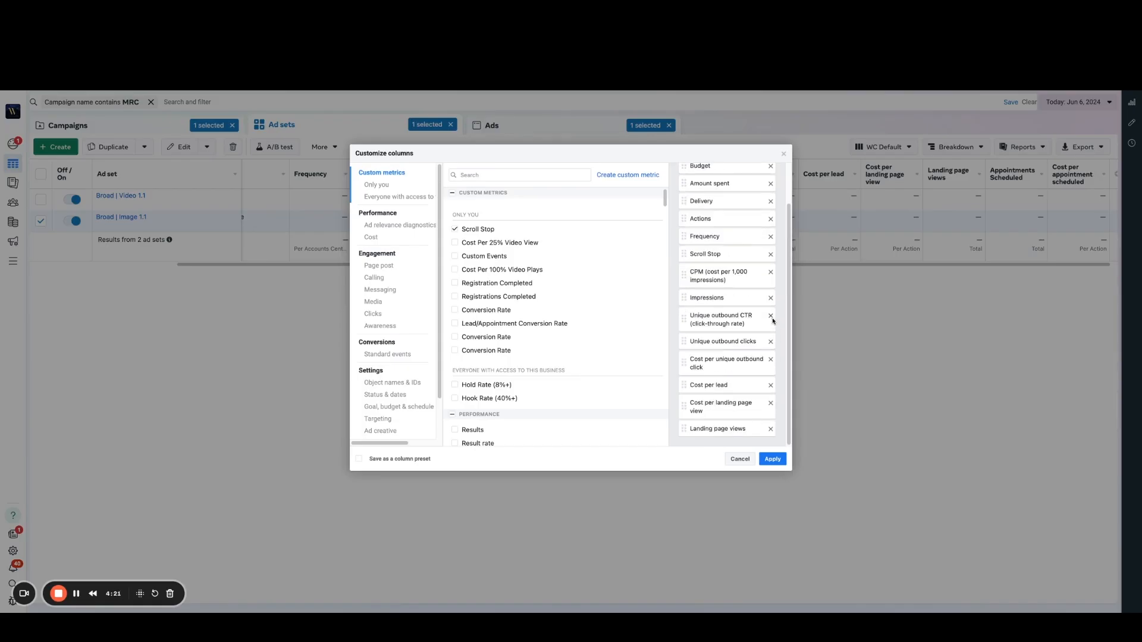
{"action": "left_click", "coordinate": [771, 388]}
Step: Add the total and cost columns for Registrations completed, excluding the mobile app, website and offline sub-columns
{"action": "left_click", "coordinate": [498, 173]}
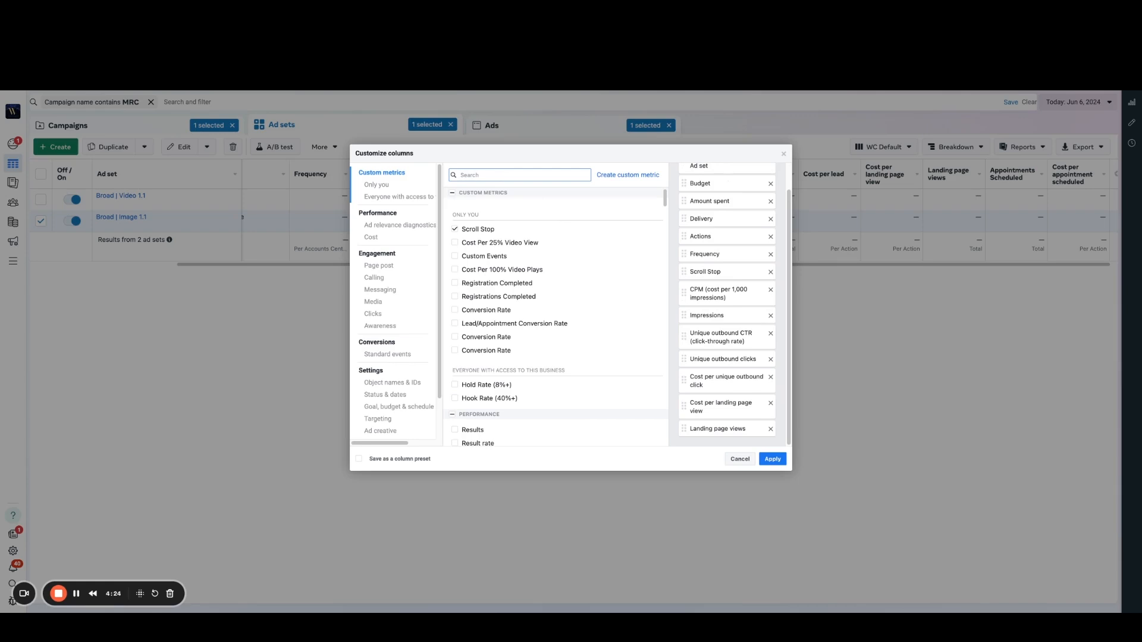
{"action": "type", "text": "complete"}
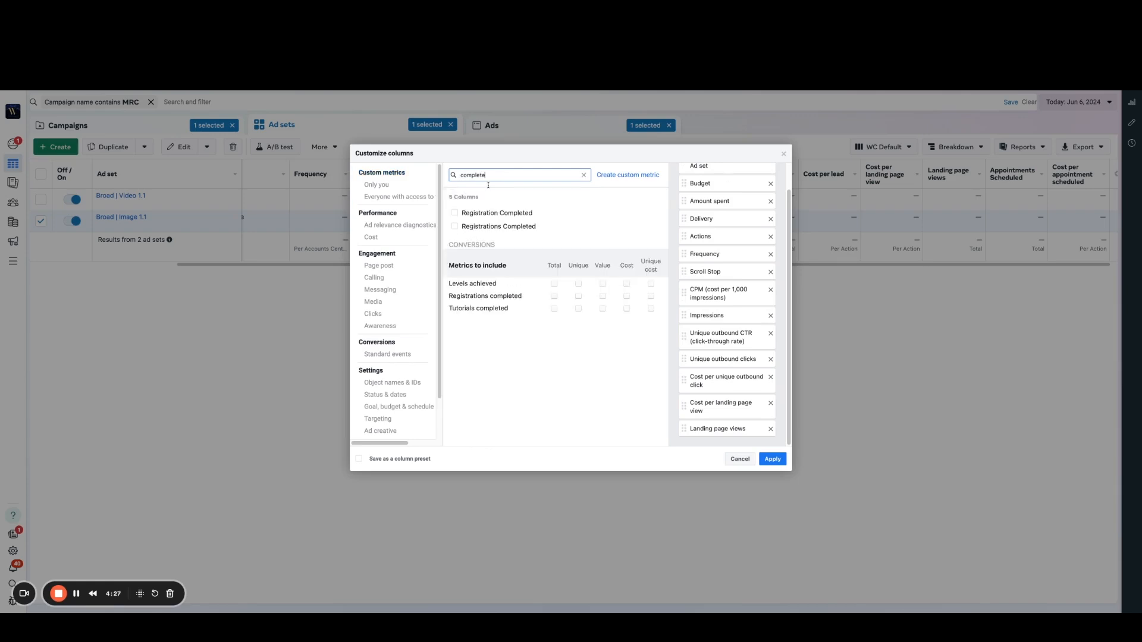
{"action": "left_click", "coordinate": [555, 297]}
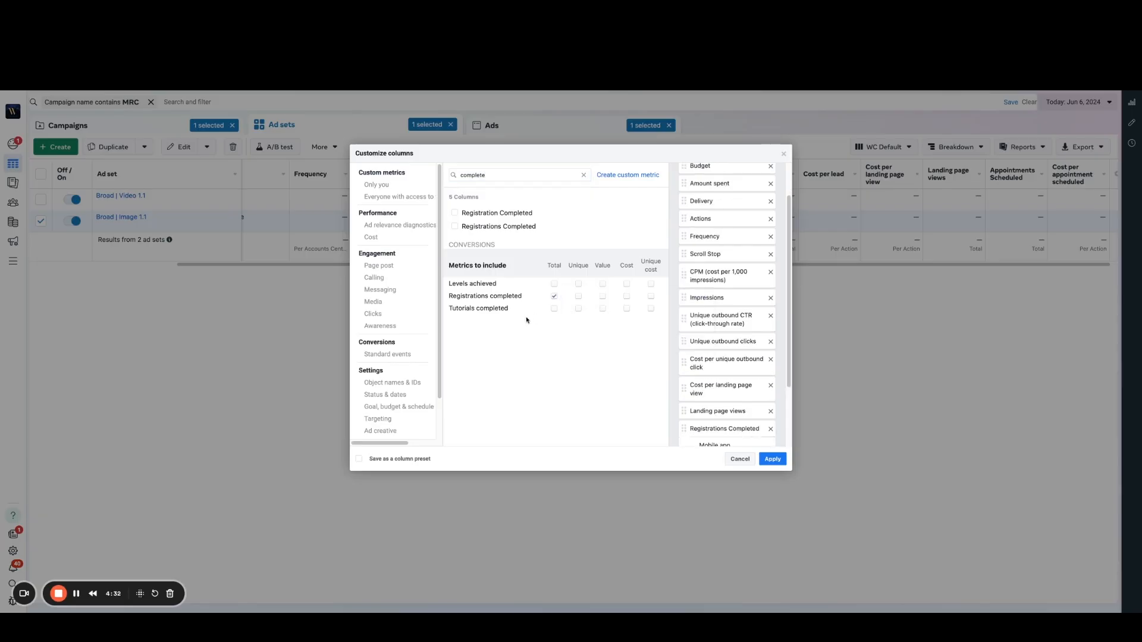
{"action": "left_click", "coordinate": [626, 296]}
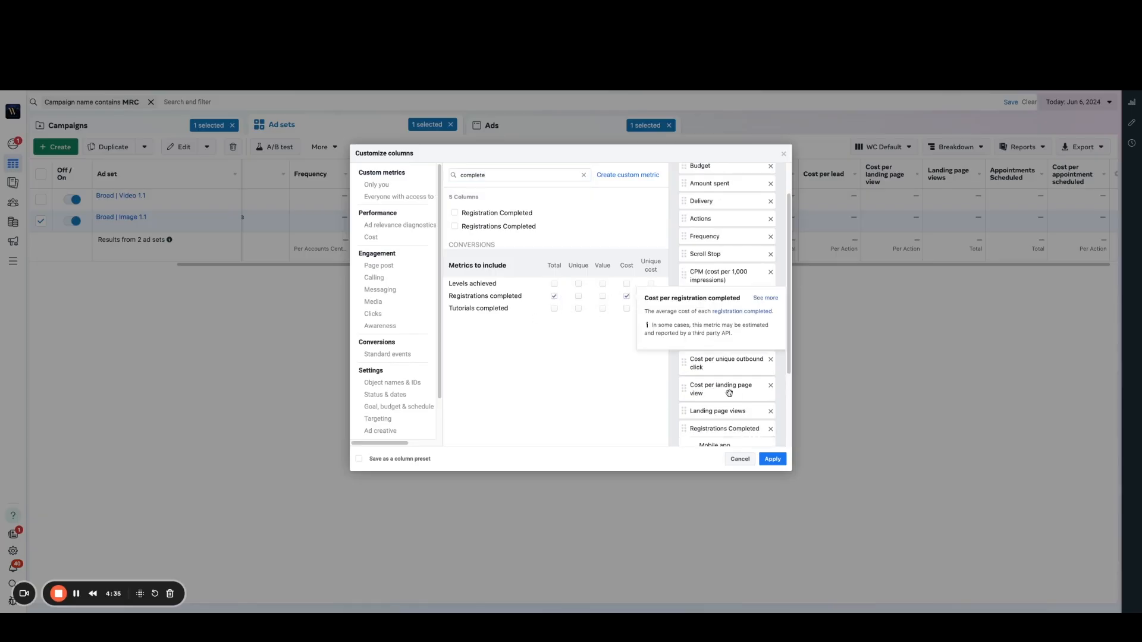
{"action": "scroll", "coordinate": [727, 389], "scroll_direction": "down", "scroll_amount": 2}
{"action": "left_click", "coordinate": [694, 345]}
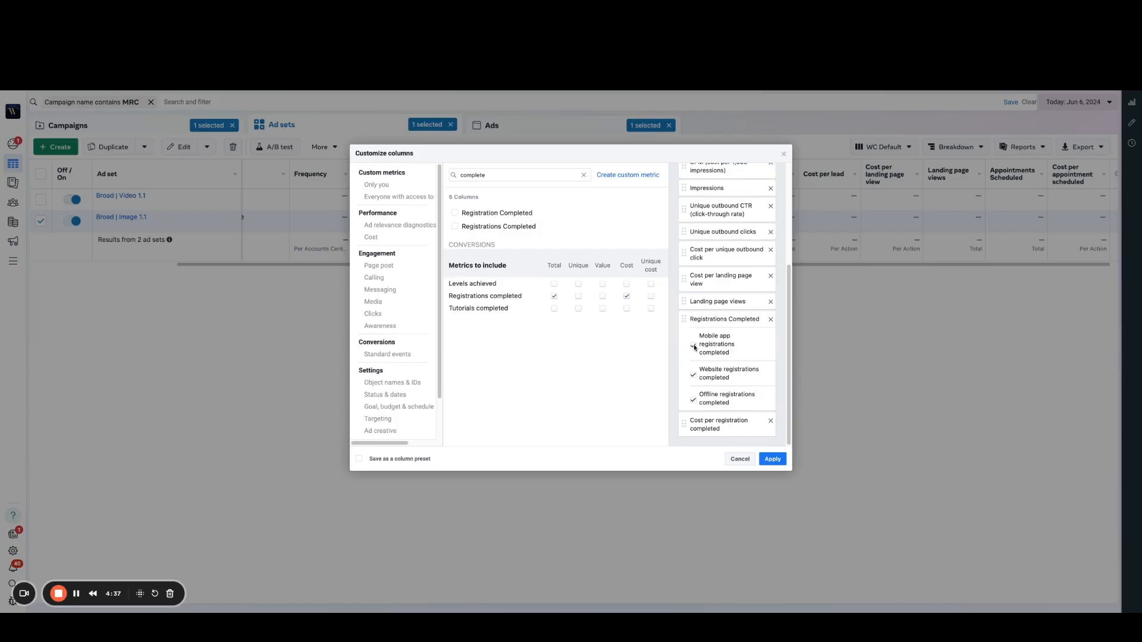
{"action": "left_click", "coordinate": [693, 375]}
{"action": "left_click", "coordinate": [693, 400]}
Step: Save the customized columns as the WC Default preset, replacing the existing preset
{"action": "left_click", "coordinate": [359, 460]}
{"action": "left_click", "coordinate": [776, 461]}
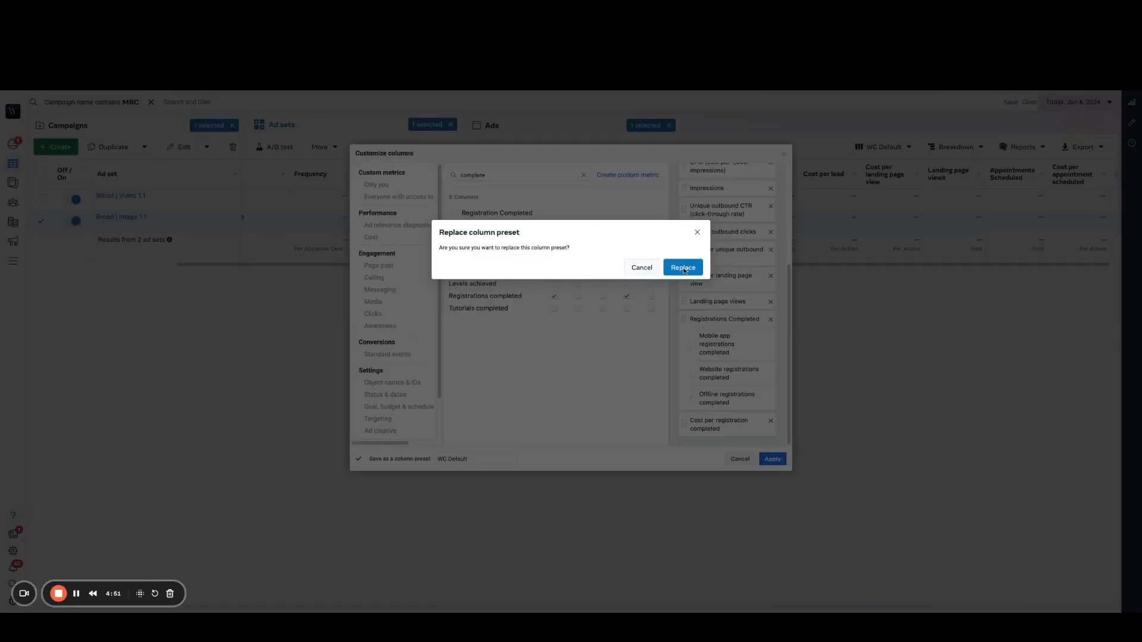
{"action": "left_click", "coordinate": [683, 268]}
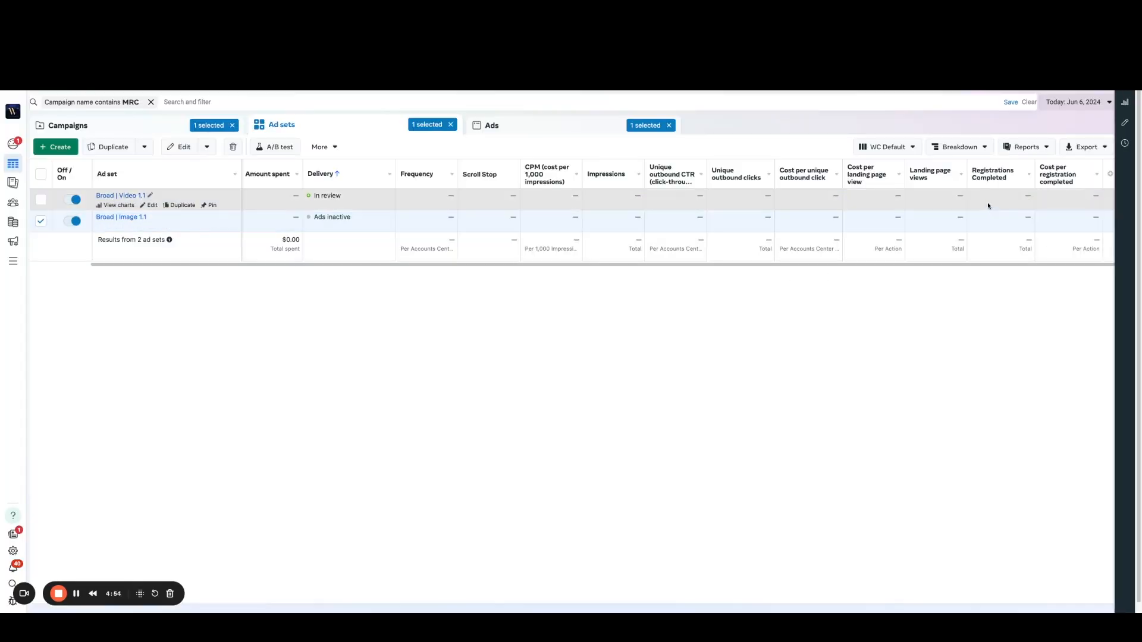
{"action": "mouse_move", "coordinate": [1005, 173]}
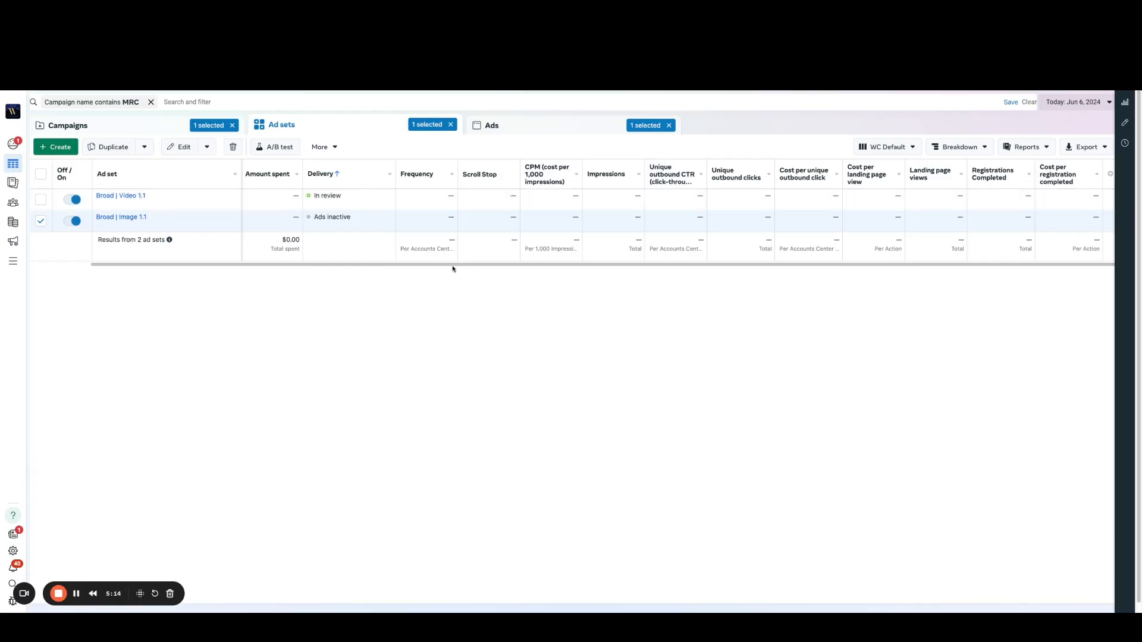
Step: Duplicate both Broad ad sets with current settings into the original campaign, making 5 copies of each, and publish the copies
{"action": "scroll", "coordinate": [452, 268], "scroll_direction": "left", "scroll_amount": 3}
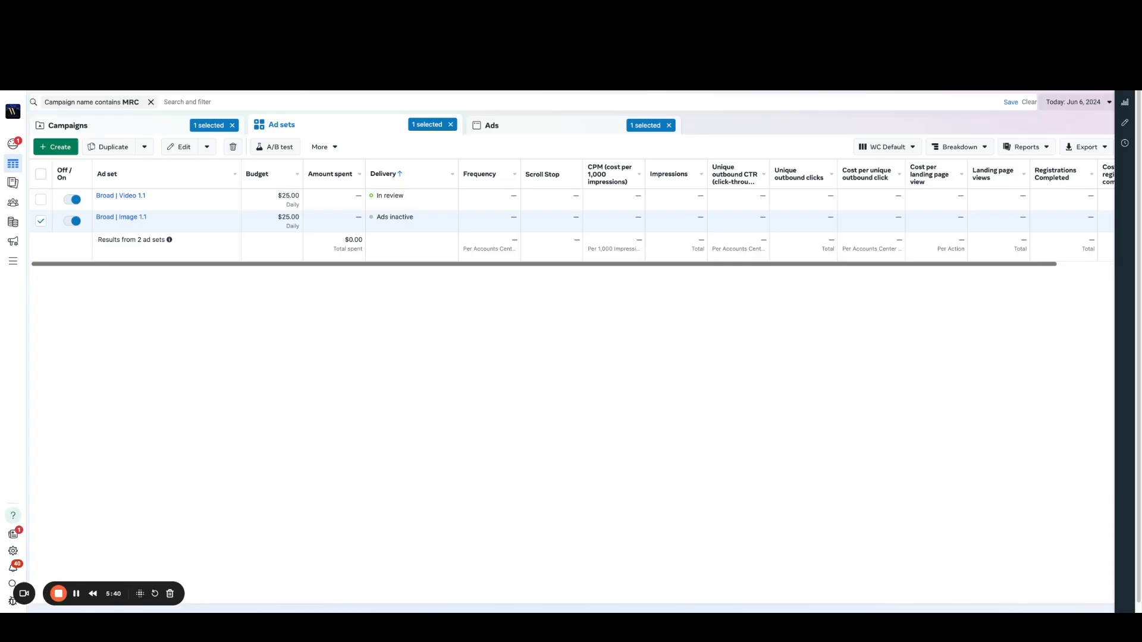
{"action": "left_click", "coordinate": [40, 174]}
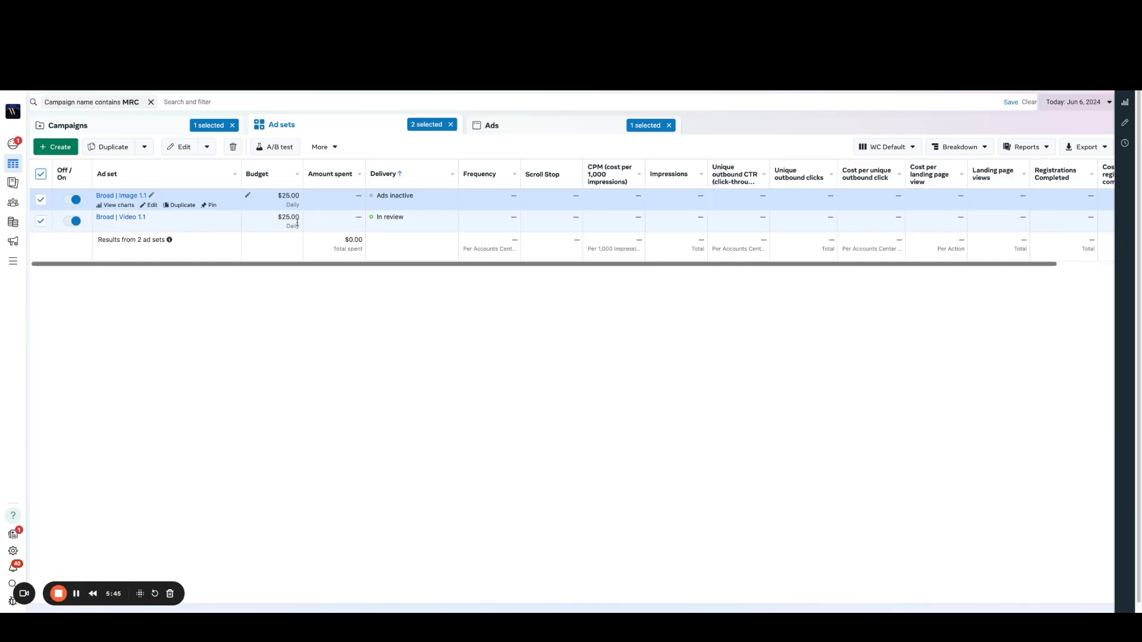
{"action": "left_click", "coordinate": [113, 146]}
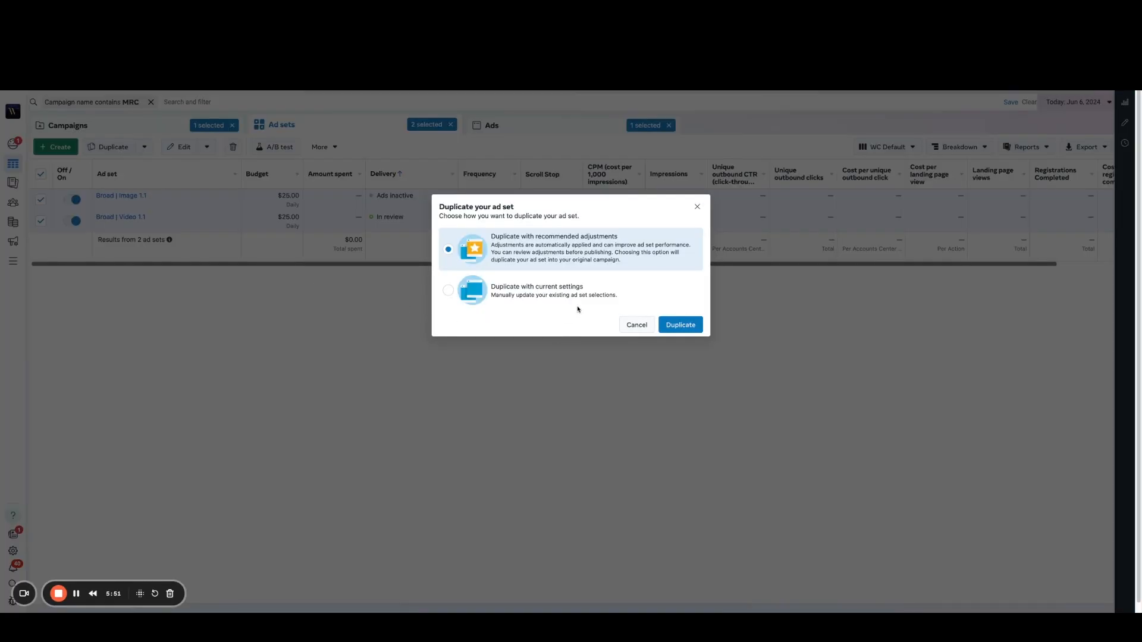
{"action": "left_click", "coordinate": [550, 296]}
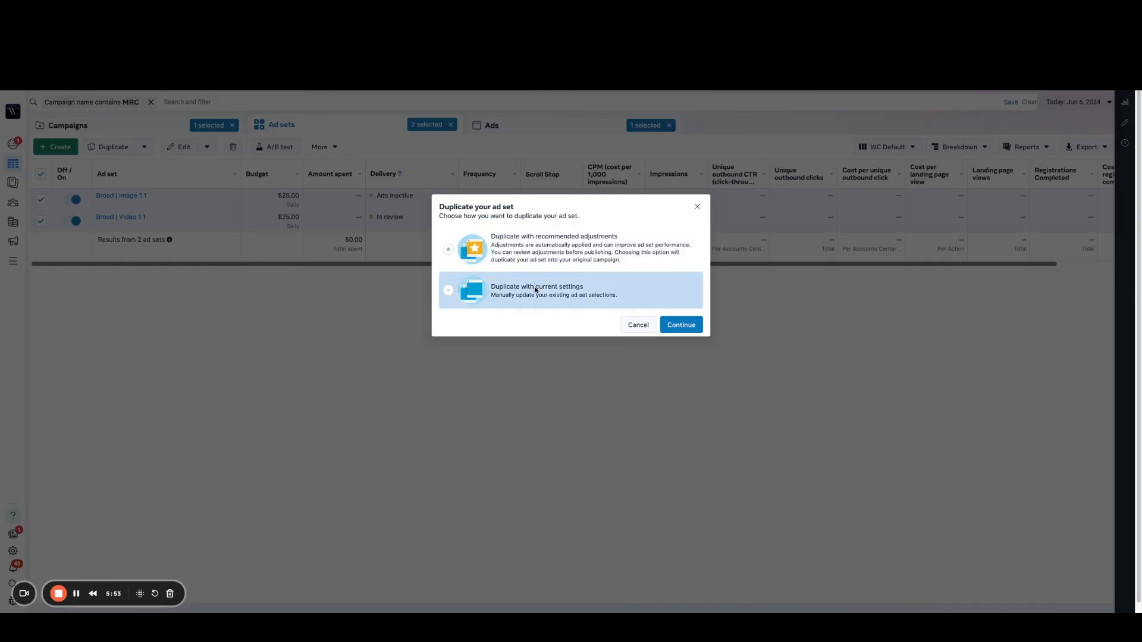
{"action": "left_click", "coordinate": [684, 326]}
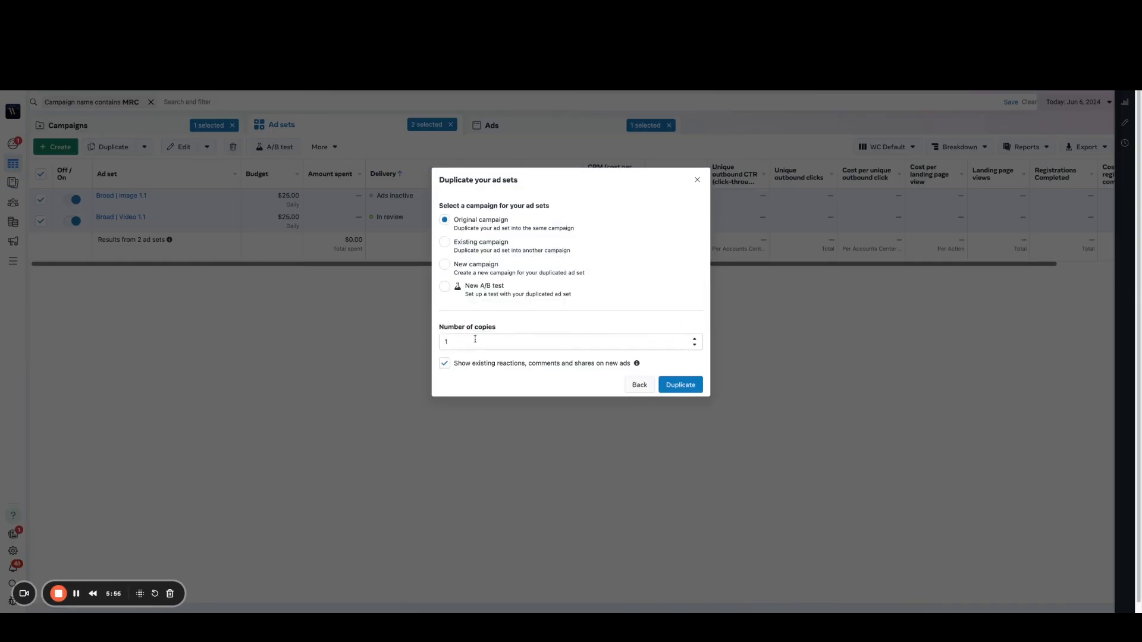
{"action": "double_click", "coordinate": [430, 339]}
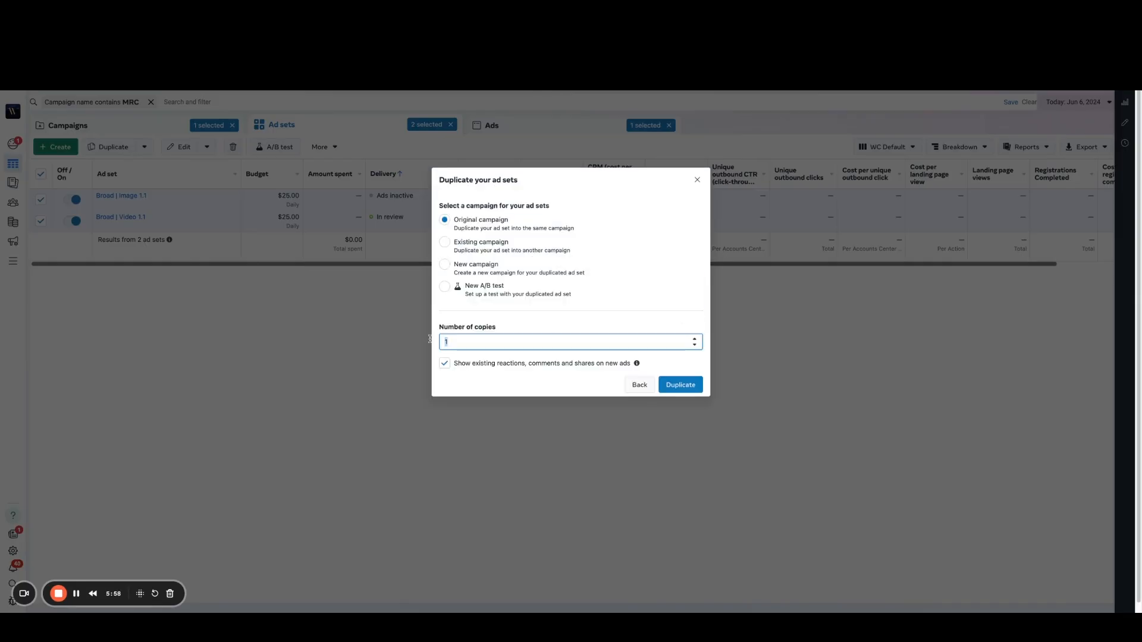
{"action": "type", "text": "5"}
{"action": "left_click", "coordinate": [680, 385]}
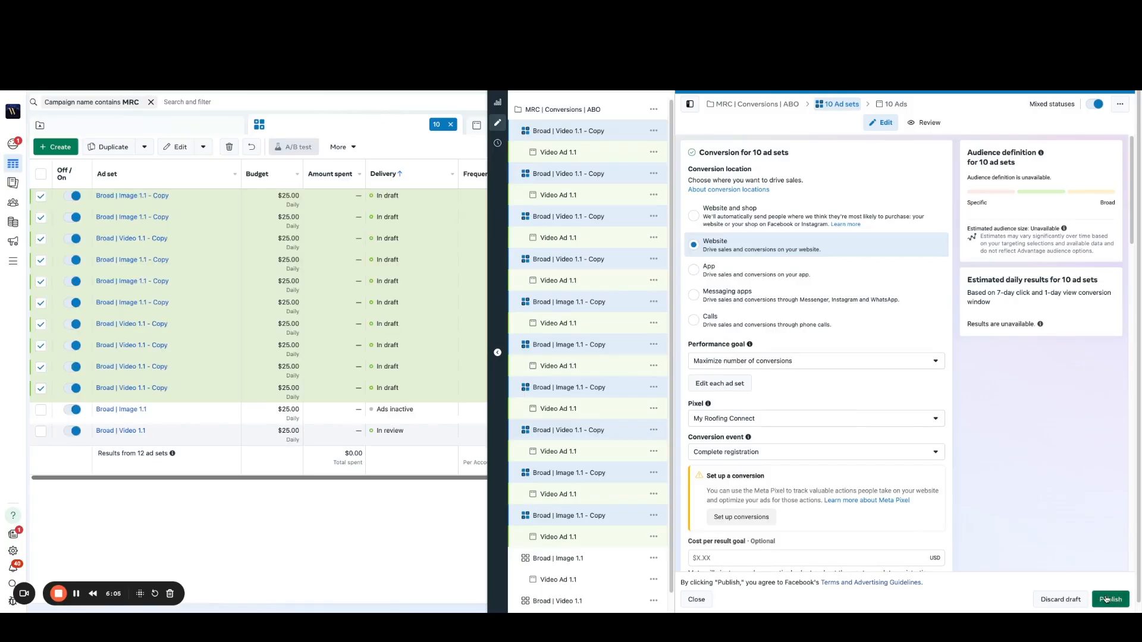
{"action": "left_click", "coordinate": [1106, 599]}
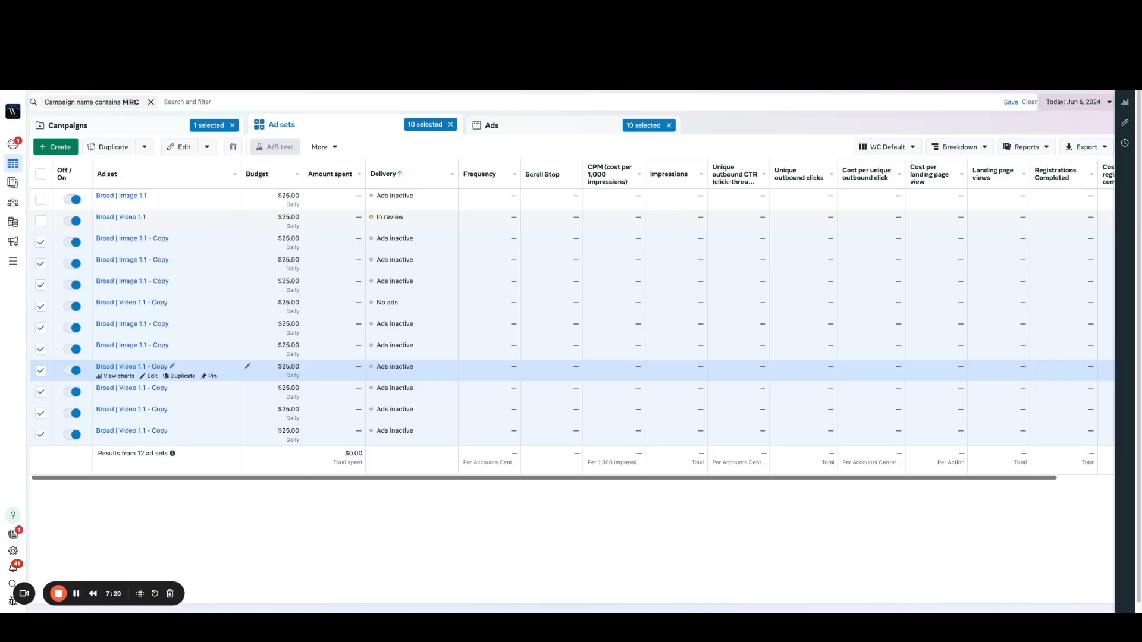
Step: Rename the campaign as MRC | Conversions | ABO (local), publish the new name, and open the campaign's ad sets
{"action": "left_click", "coordinate": [149, 128]}
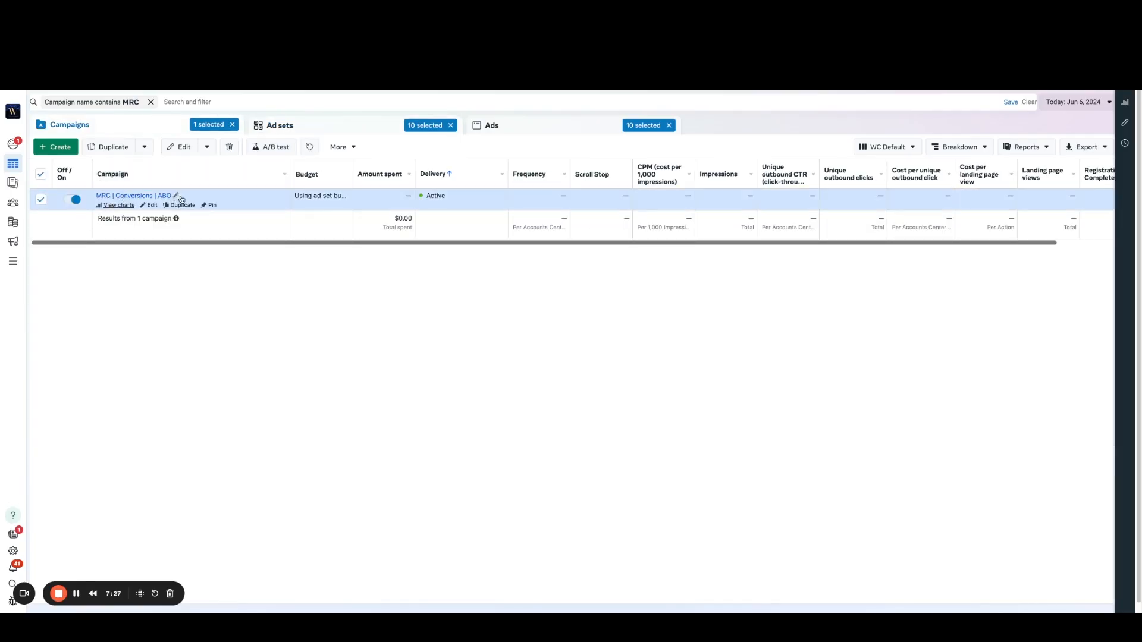
{"action": "left_click", "coordinate": [176, 196]}
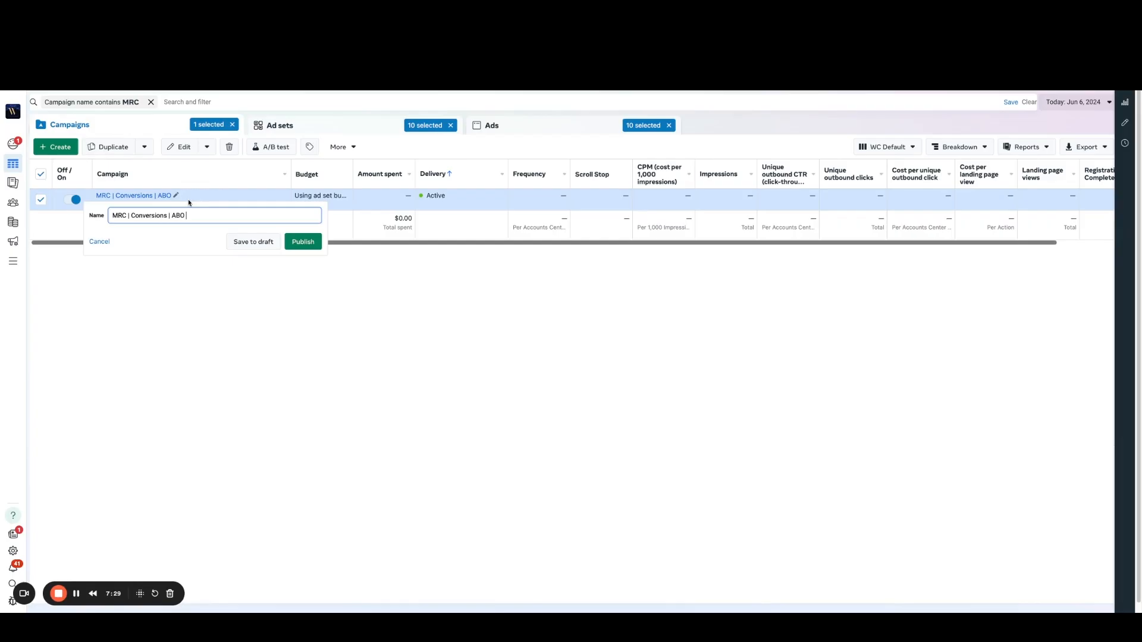
{"action": "type", "text": "(locato"}
{"action": "key", "text": "BackSpace"}
{"action": "key", "text": "BackSpace"}
{"action": "type", "text": "l)"}
{"action": "left_click", "coordinate": [303, 242]}
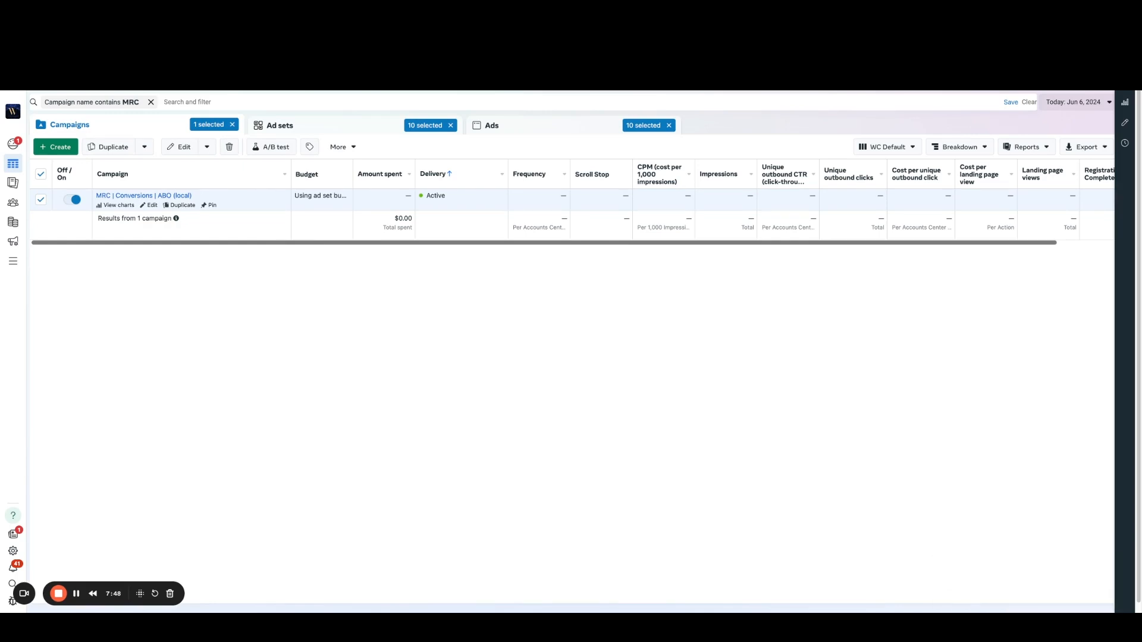
{"action": "left_click", "coordinate": [126, 197]}
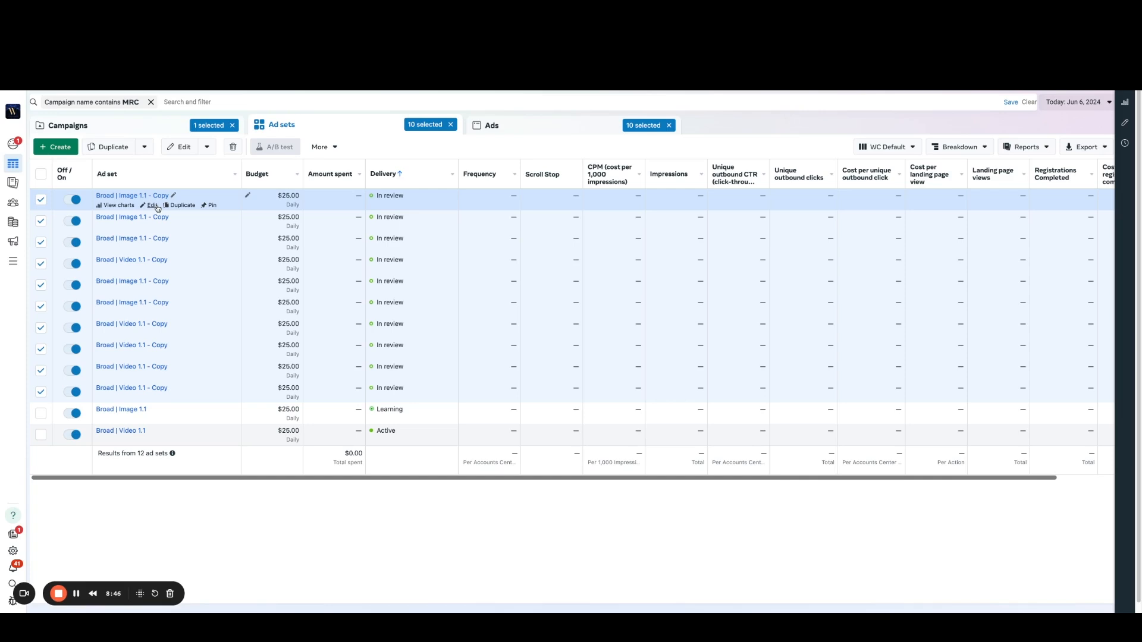
Step: Duplicate the MRC | Conversions | ABO (local) campaign with its current settings
{"action": "left_click", "coordinate": [138, 133]}
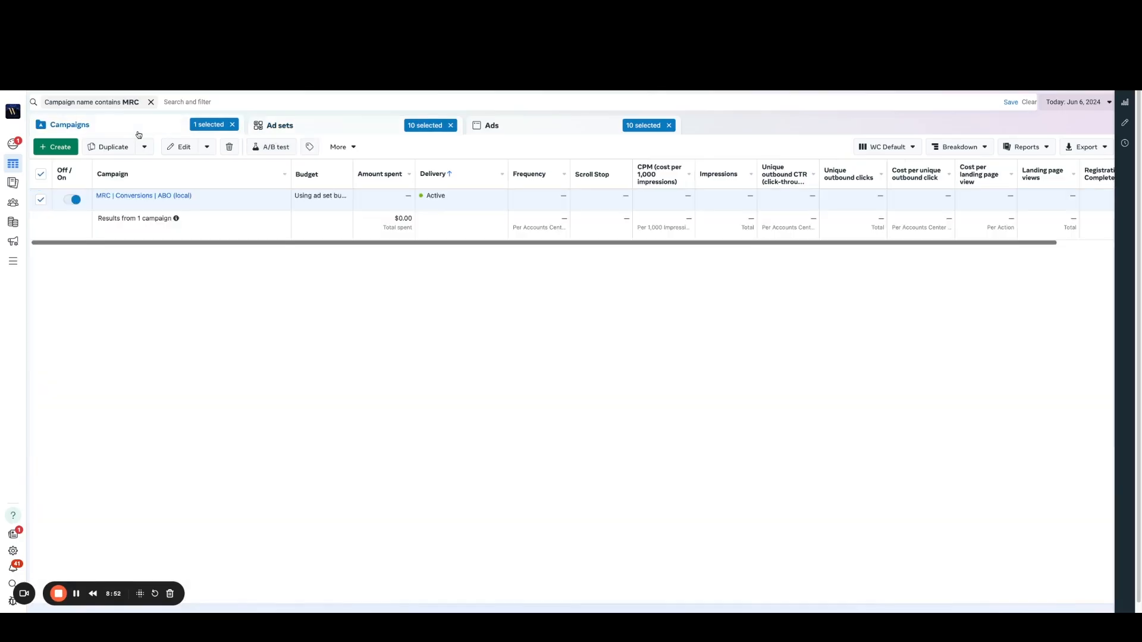
{"action": "left_click", "coordinate": [112, 149]}
{"action": "left_click", "coordinate": [448, 286]}
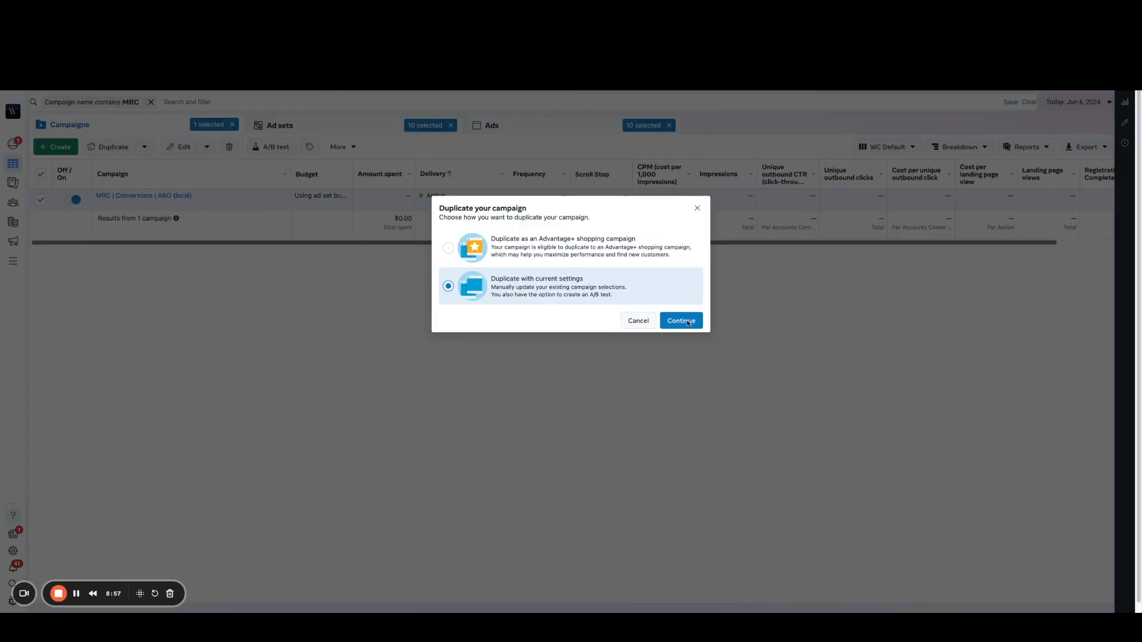
{"action": "left_click", "coordinate": [681, 321]}
{"action": "left_click", "coordinate": [681, 355]}
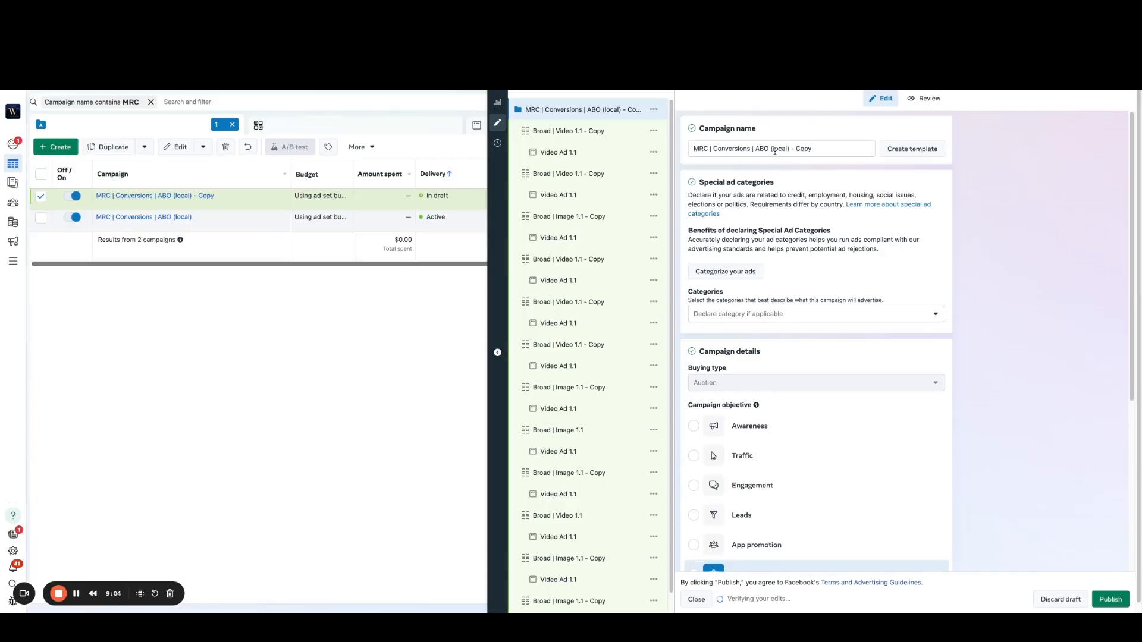
Step: Rename the duplicated campaign as MRC | Conversions | ABO (nationwide offer) and open its ad sets
{"action": "left_click_drag", "start_coordinate": [867, 149], "coordinate": [774, 148]}
{"action": "type", "text": "nationwide offer)"}
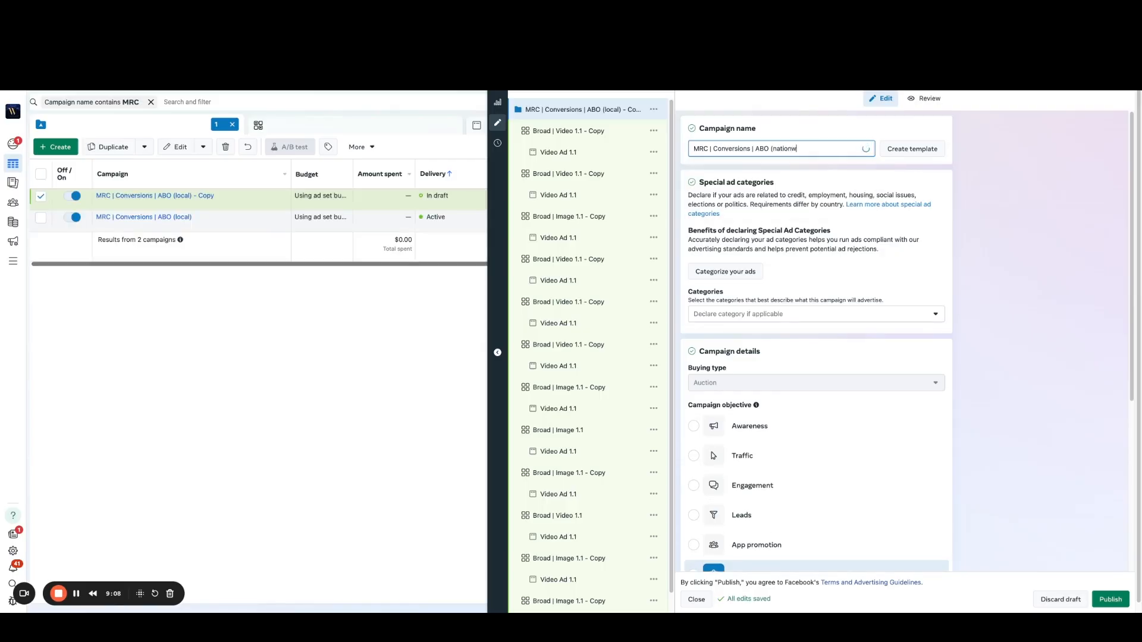
{"action": "left_click", "coordinate": [1043, 191]}
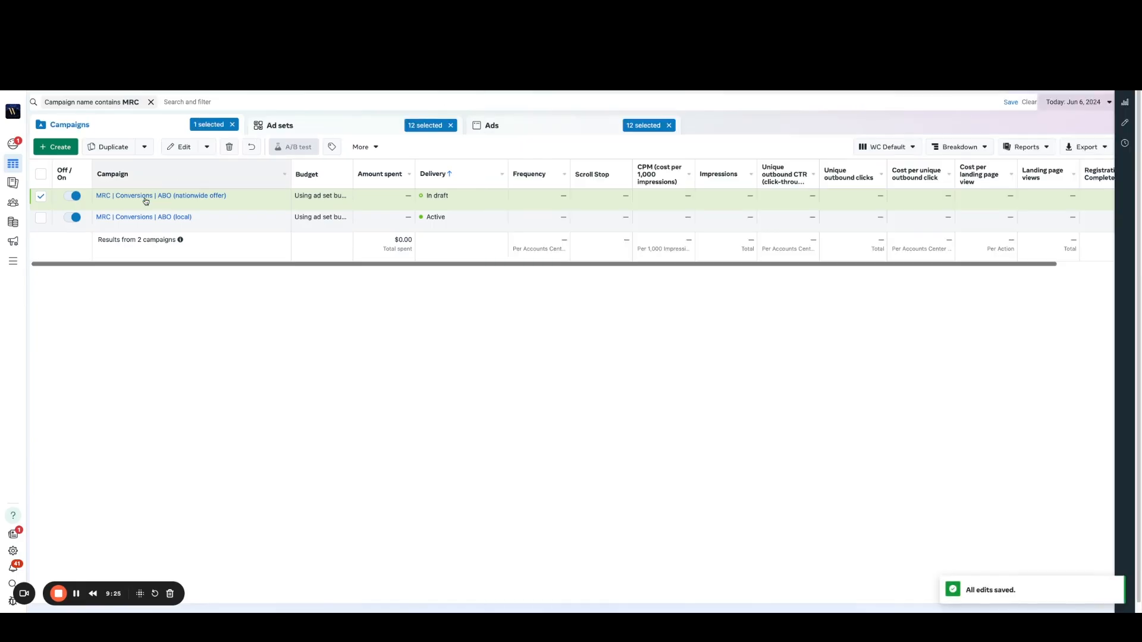
{"action": "mouse_move", "coordinate": [147, 201]}
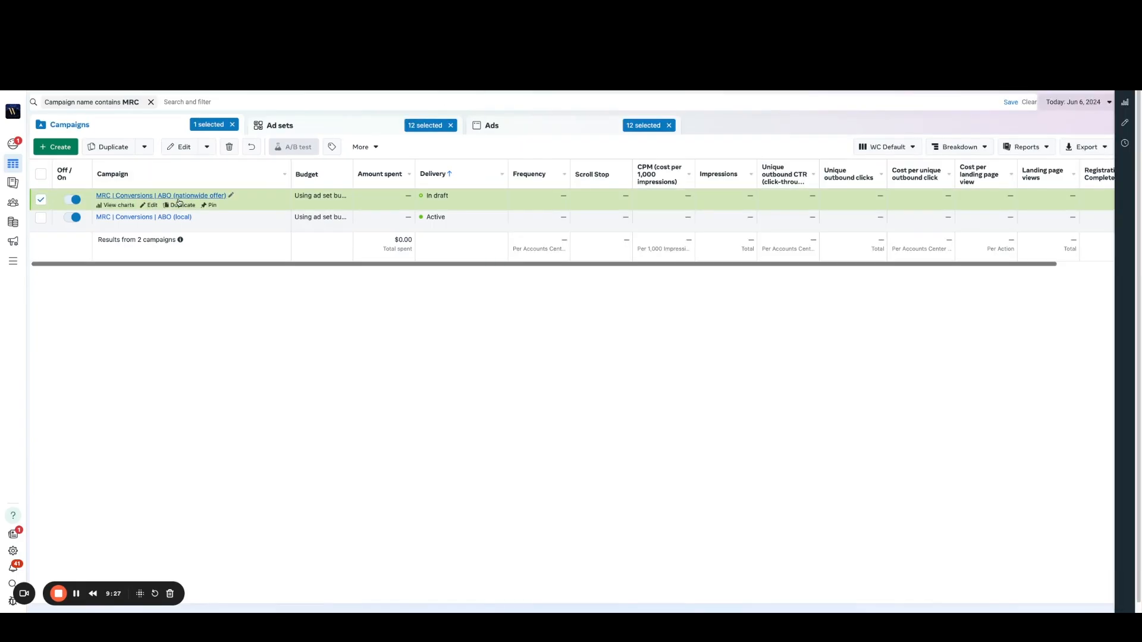
{"action": "left_click", "coordinate": [179, 199]}
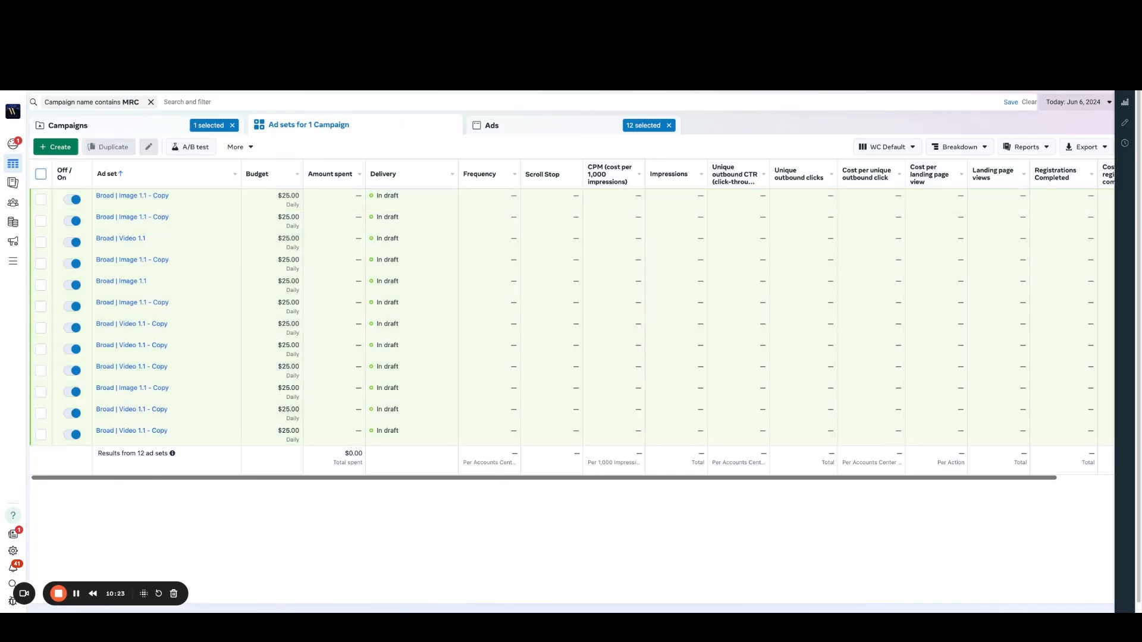
Step: Copy the ad inside the original Broad | Video 1.1 ad set and return to the ad set list
{"action": "mouse_move", "coordinate": [146, 199]}
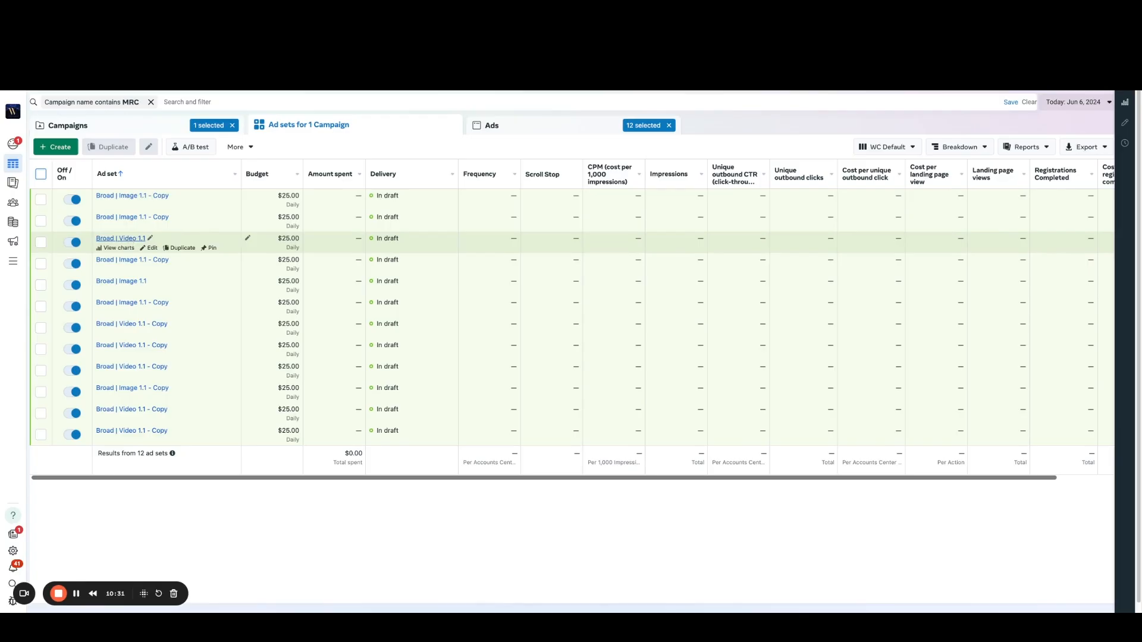
{"action": "left_click", "coordinate": [119, 241]}
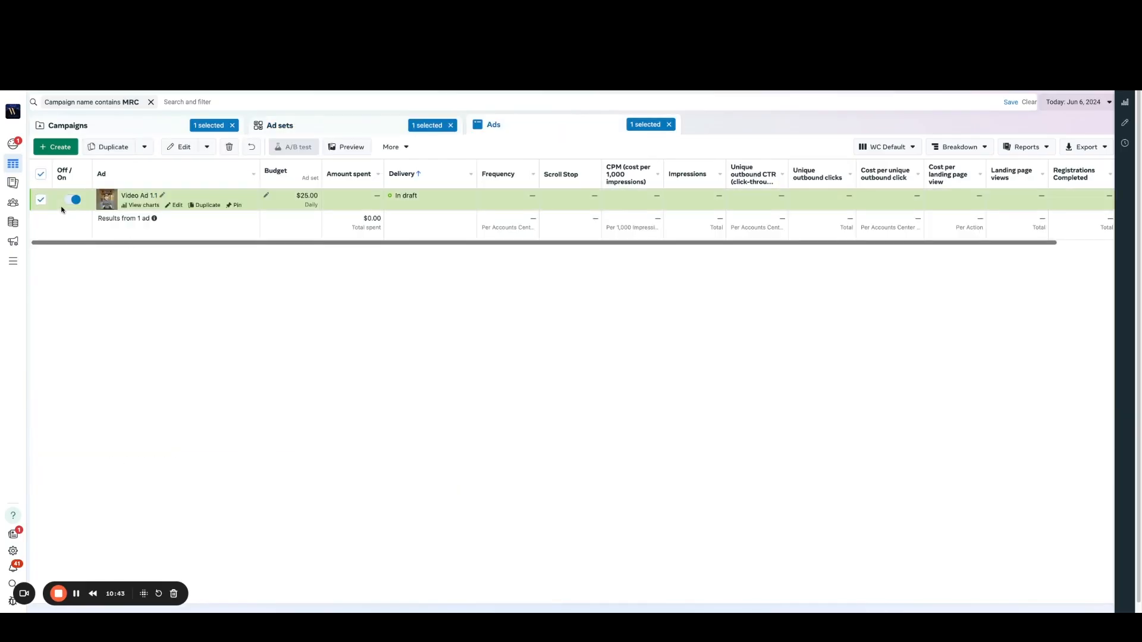
{"action": "key", "text": "ctrl+c"}
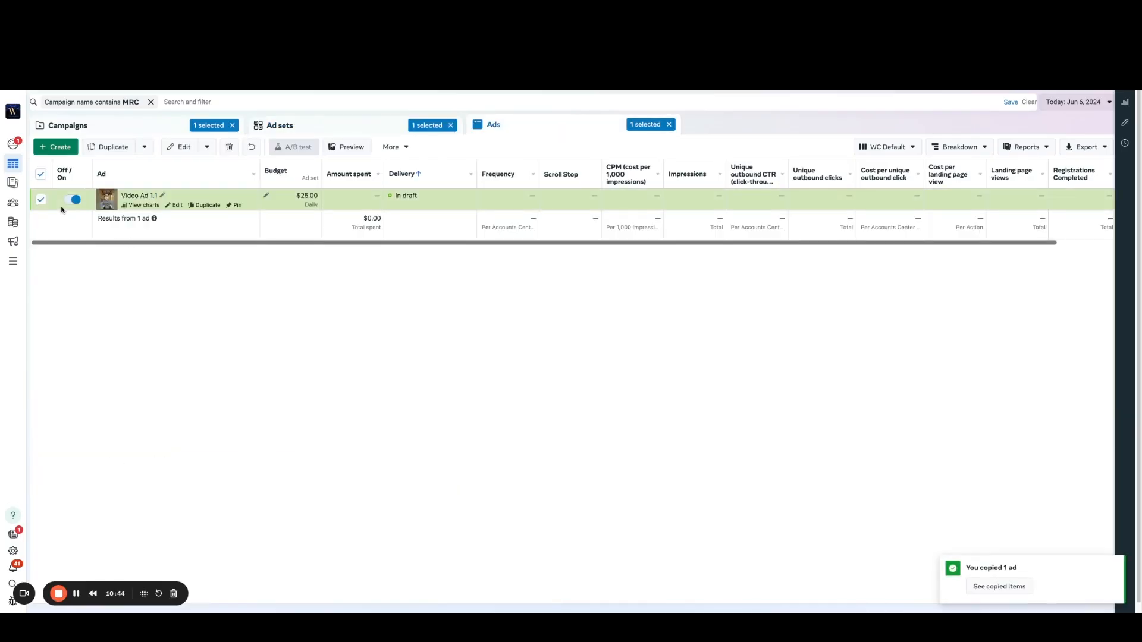
{"action": "left_click", "coordinate": [207, 149]}
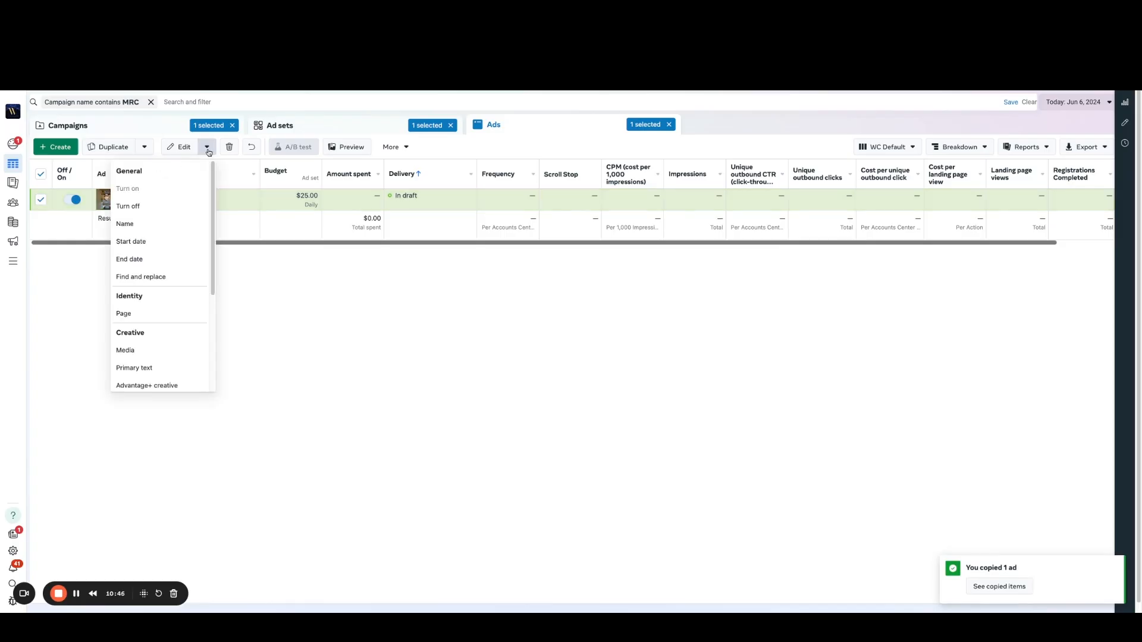
{"action": "left_click", "coordinate": [144, 147]}
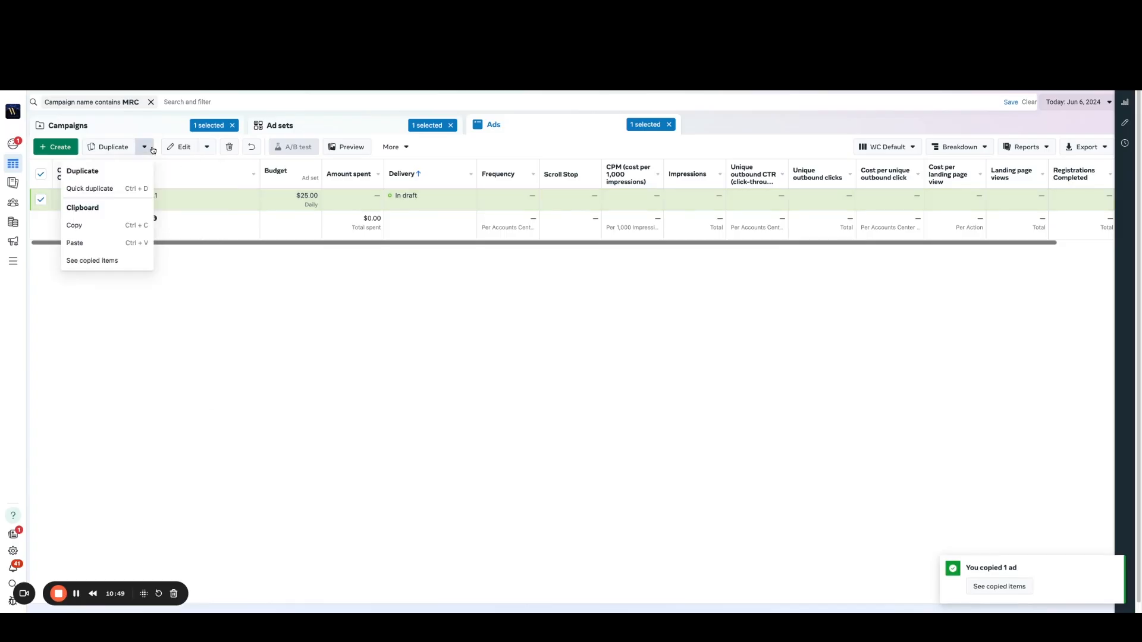
{"action": "left_click", "coordinate": [85, 230]}
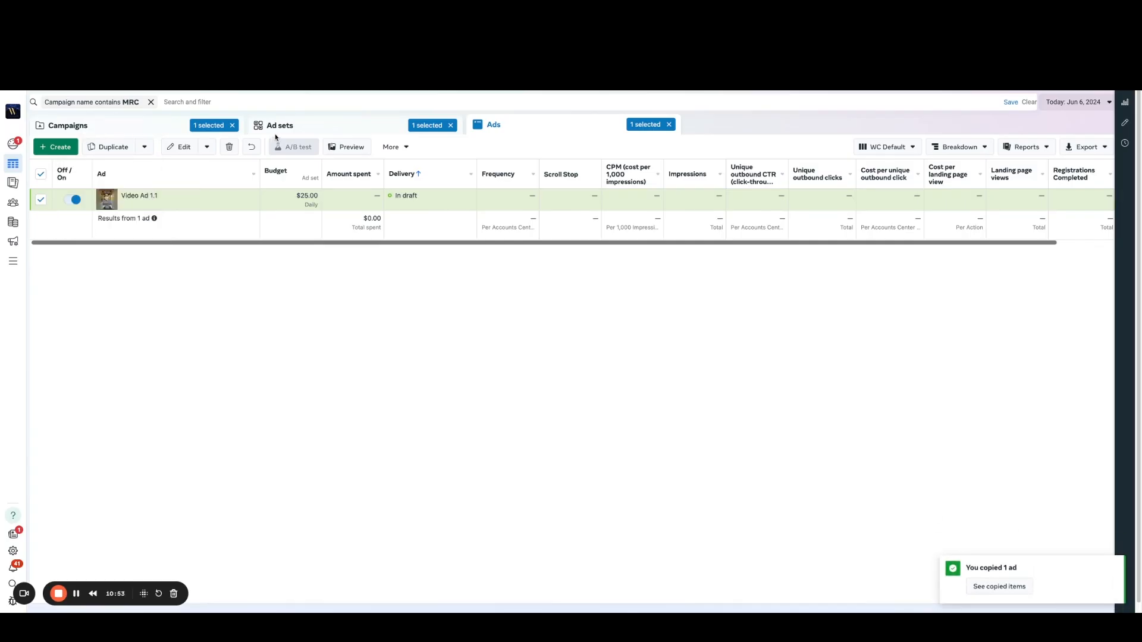
{"action": "left_click", "coordinate": [290, 127]}
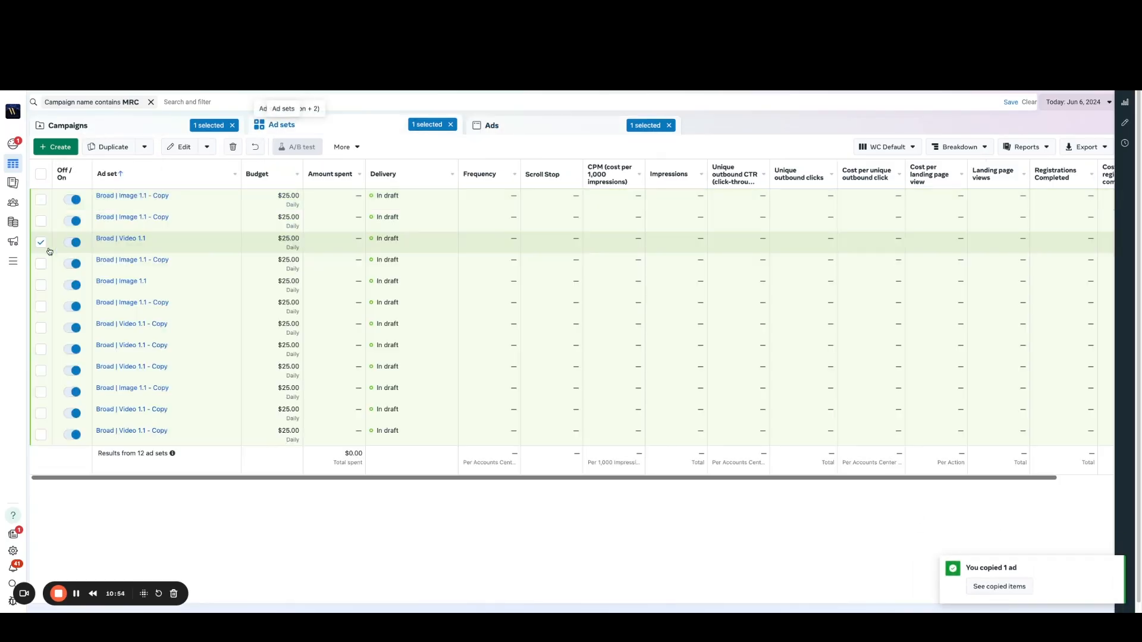
Step: Rename the first Broad | Image 1.1 - Copy ad set as Interest 1 and paste the copied video ad into it
{"action": "left_click", "coordinate": [191, 196]}
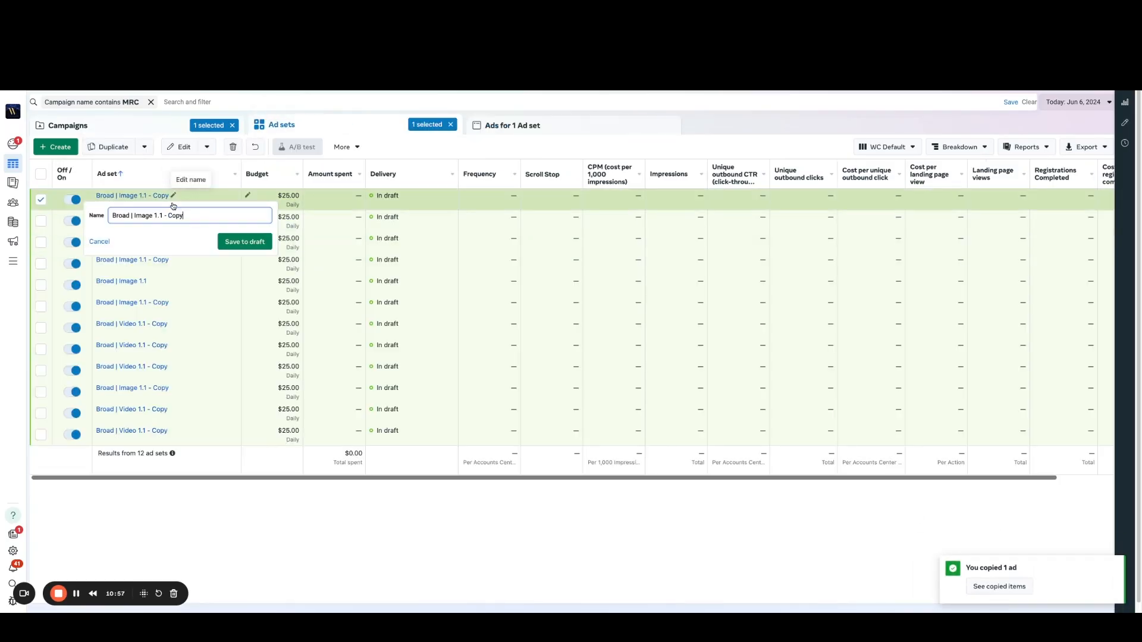
{"action": "key", "text": "ctrl+a"}
{"action": "type", "text": "Interest 1"}
{"action": "key", "text": "Return"}
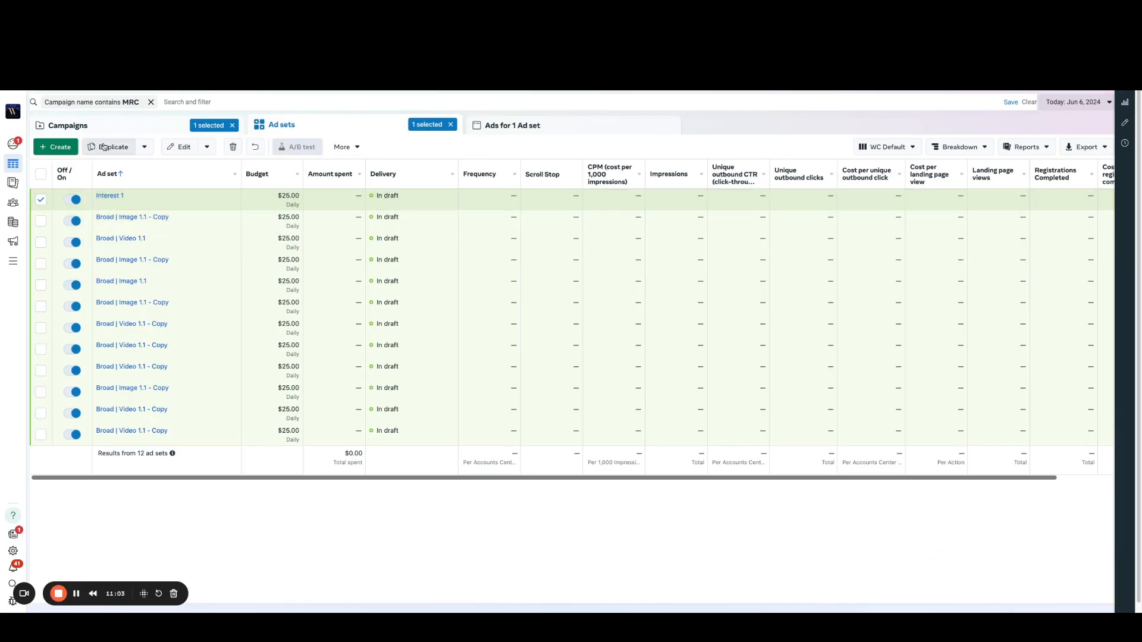
{"action": "left_click", "coordinate": [145, 148]}
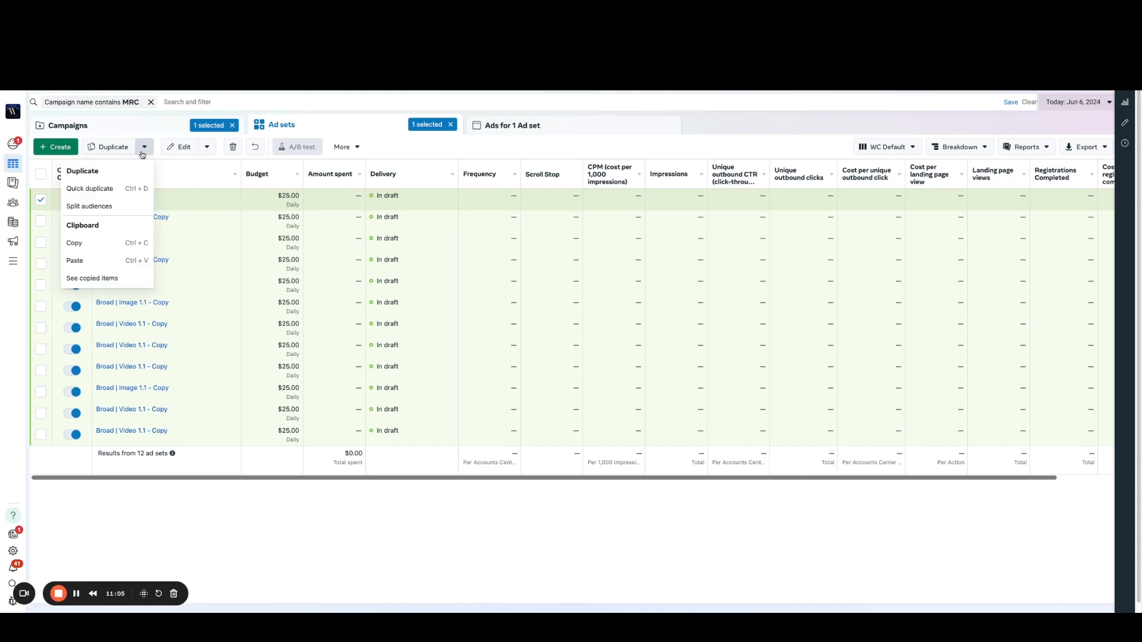
{"action": "left_click", "coordinate": [75, 262]}
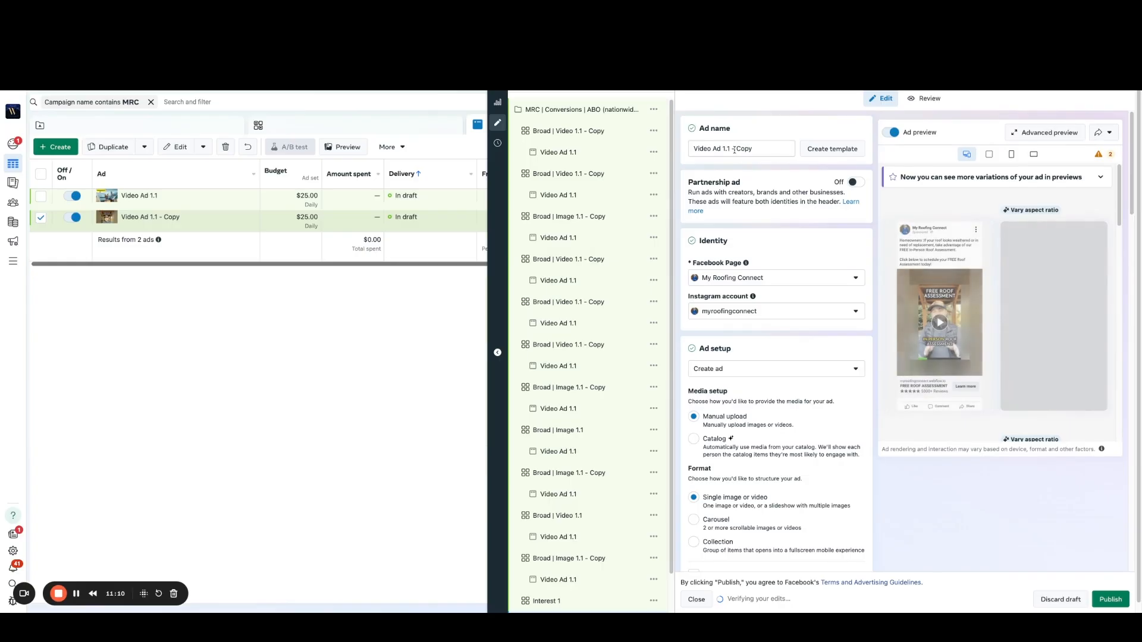
Step: Rename the pasted ad as Video Ad 1.1 and publish the drafts without the recommended adjustments
{"action": "left_click", "coordinate": [756, 150]}
{"action": "key", "text": "BackSpace"}
{"action": "key", "text": "BackSpace"}
{"action": "key", "text": "BackSpace"}
{"action": "key", "text": "BackSpace"}
{"action": "key", "text": "BackSpace"}
{"action": "key", "text": "BackSpace"}
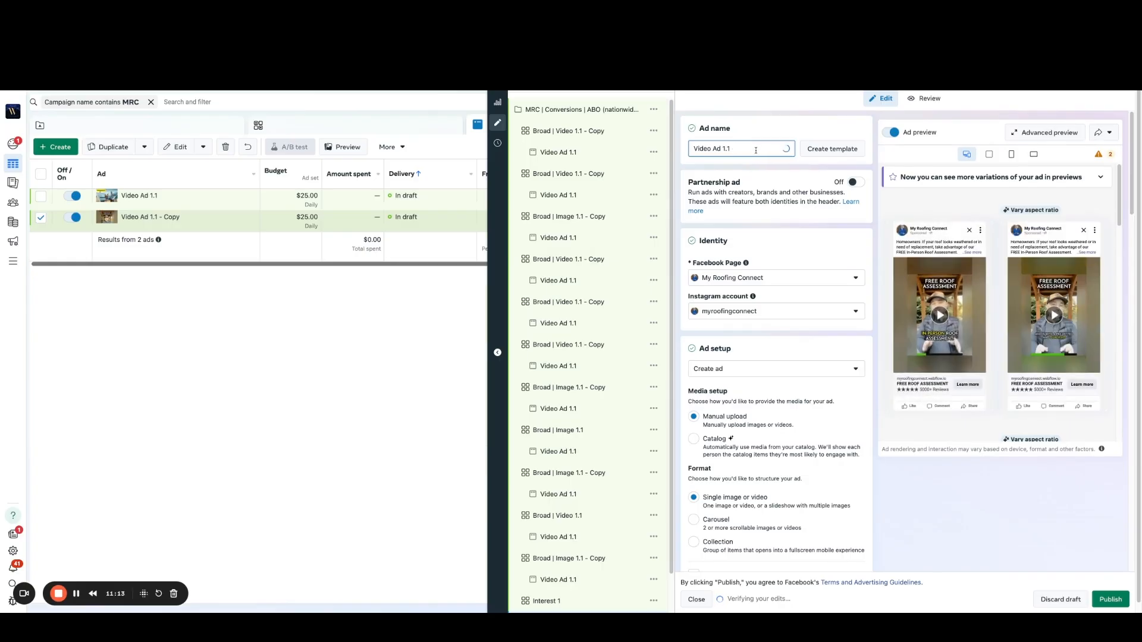
{"action": "left_click", "coordinate": [1110, 599]}
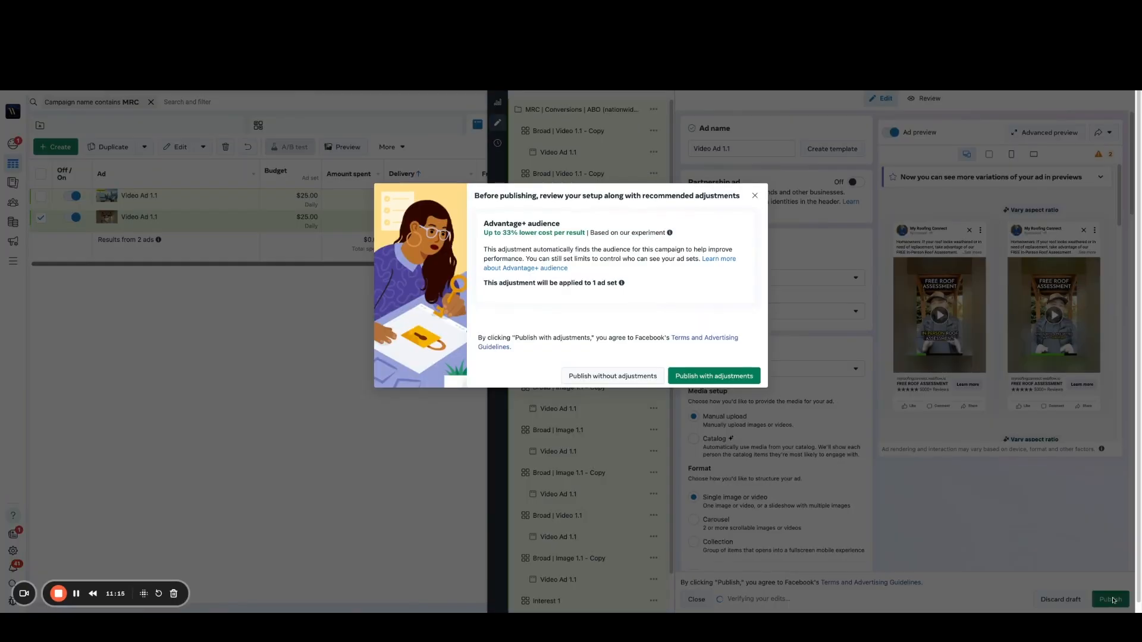
{"action": "left_click", "coordinate": [616, 376]}
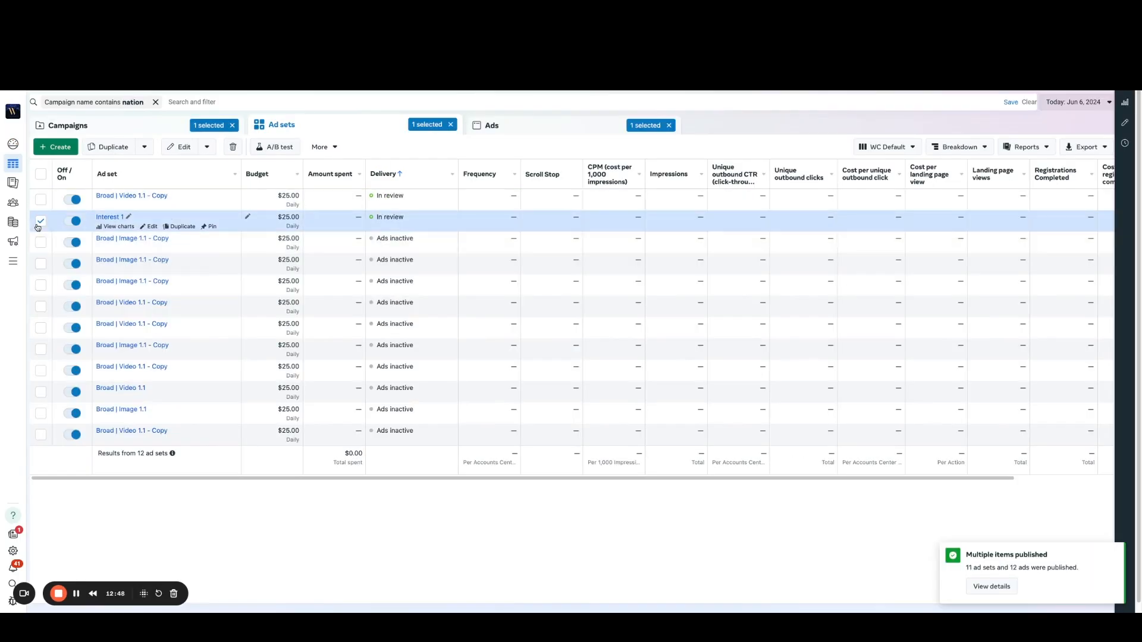
Step: Delete every ad set in the nationwide campaign except Interest 1
{"action": "left_click", "coordinate": [40, 174]}
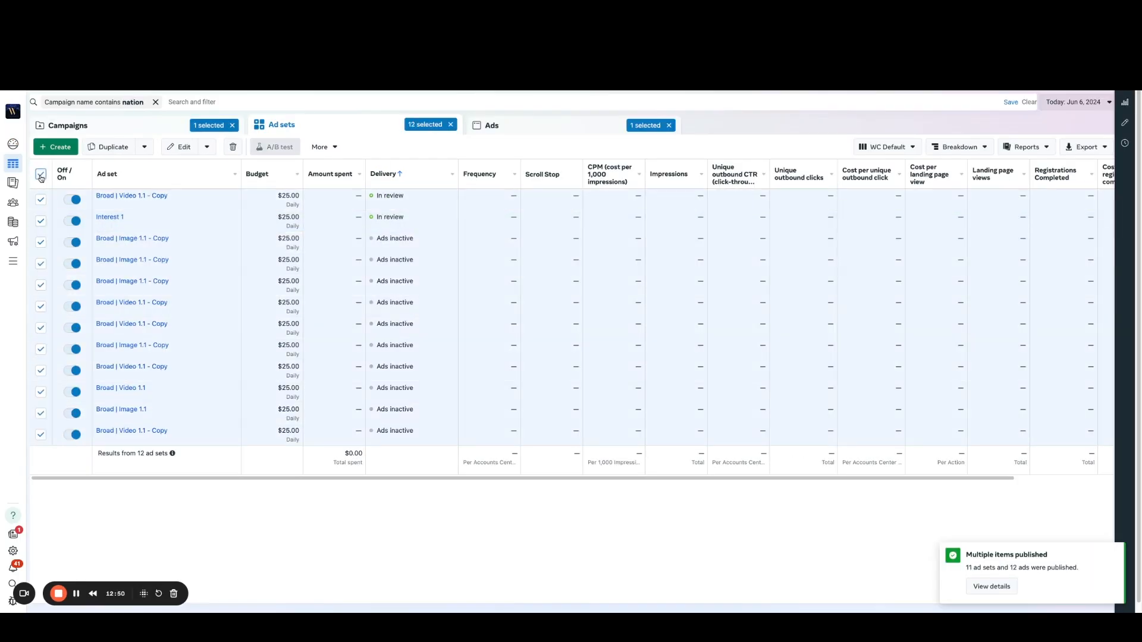
{"action": "left_click", "coordinate": [40, 220]}
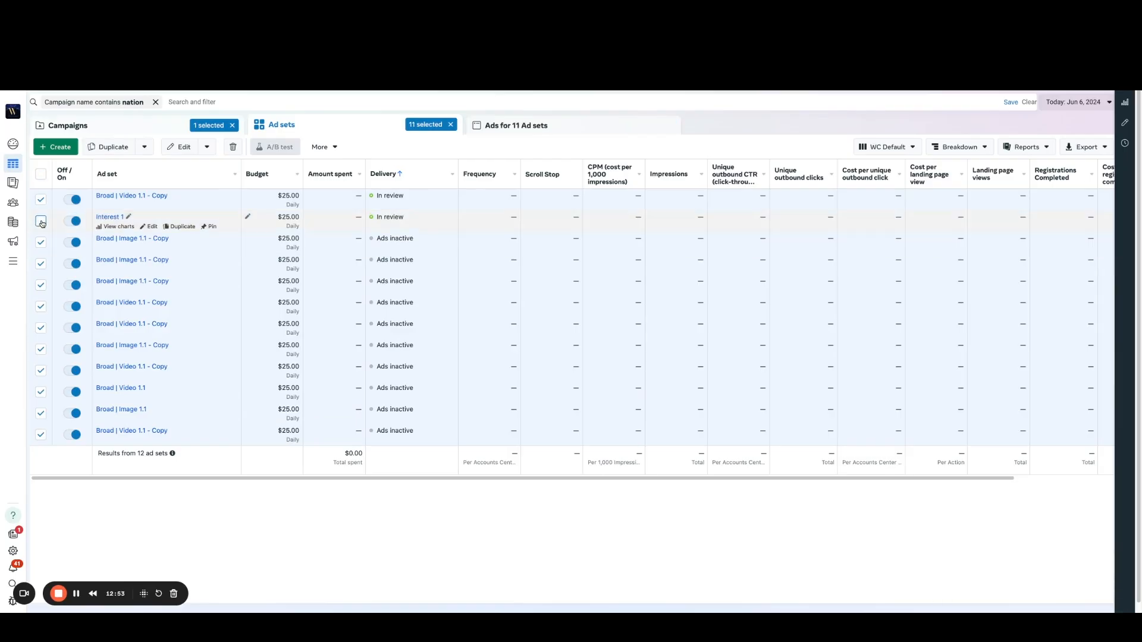
{"action": "left_click", "coordinate": [233, 149]}
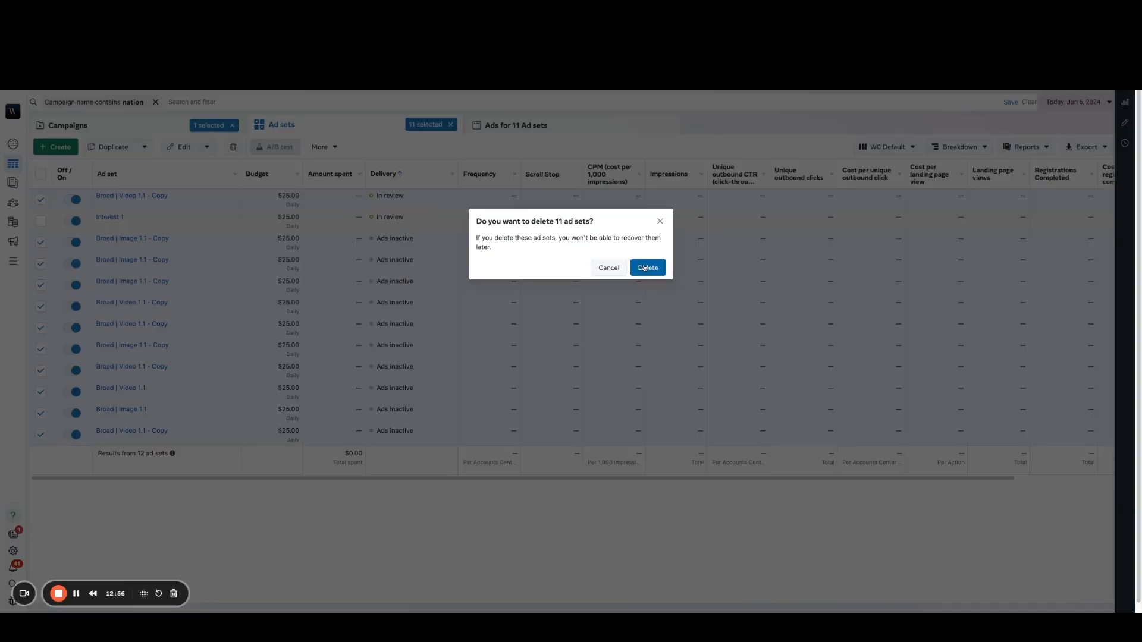
{"action": "left_click", "coordinate": [646, 269]}
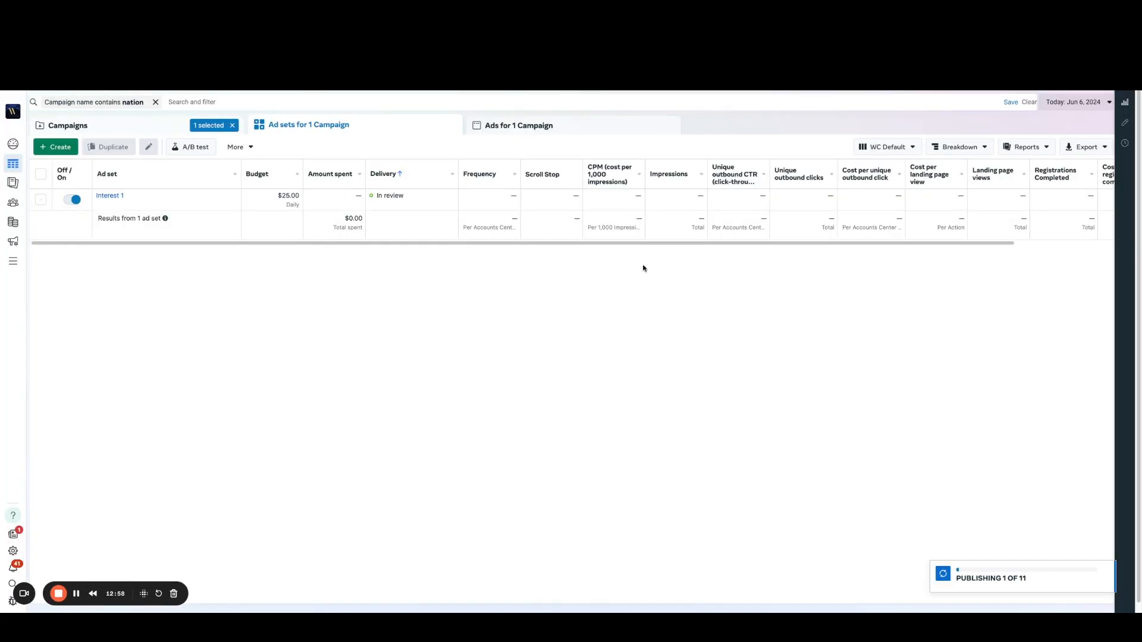
Step: Open the two ads in the Interest 1 ad set and examine their media, primary text, headline and call to action
{"action": "left_click", "coordinate": [113, 199]}
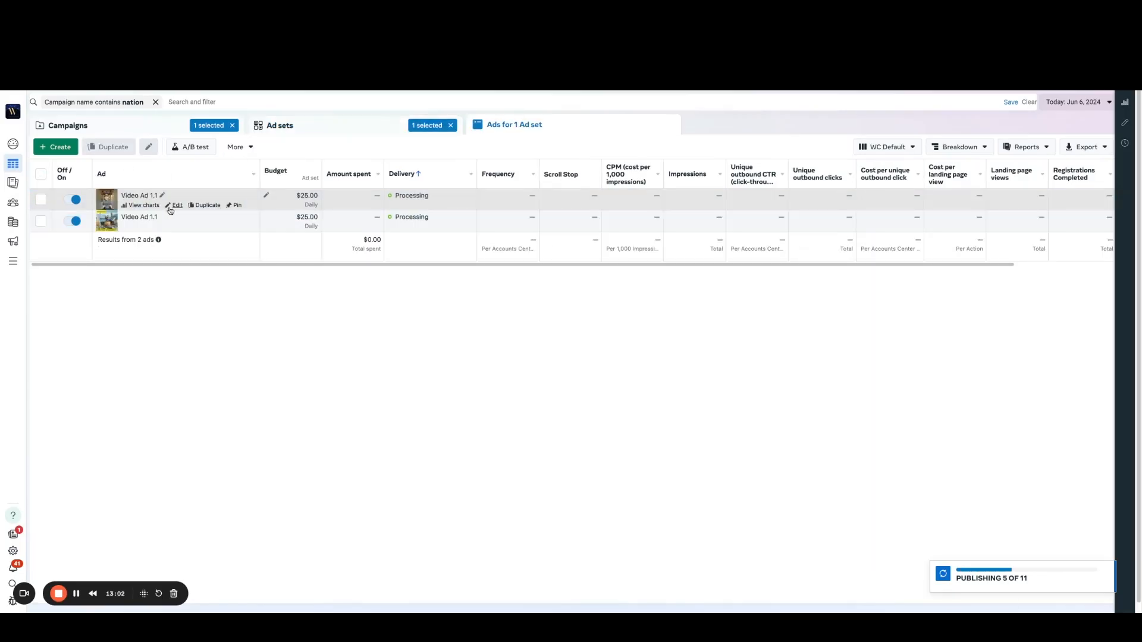
{"action": "left_click", "coordinate": [176, 206]}
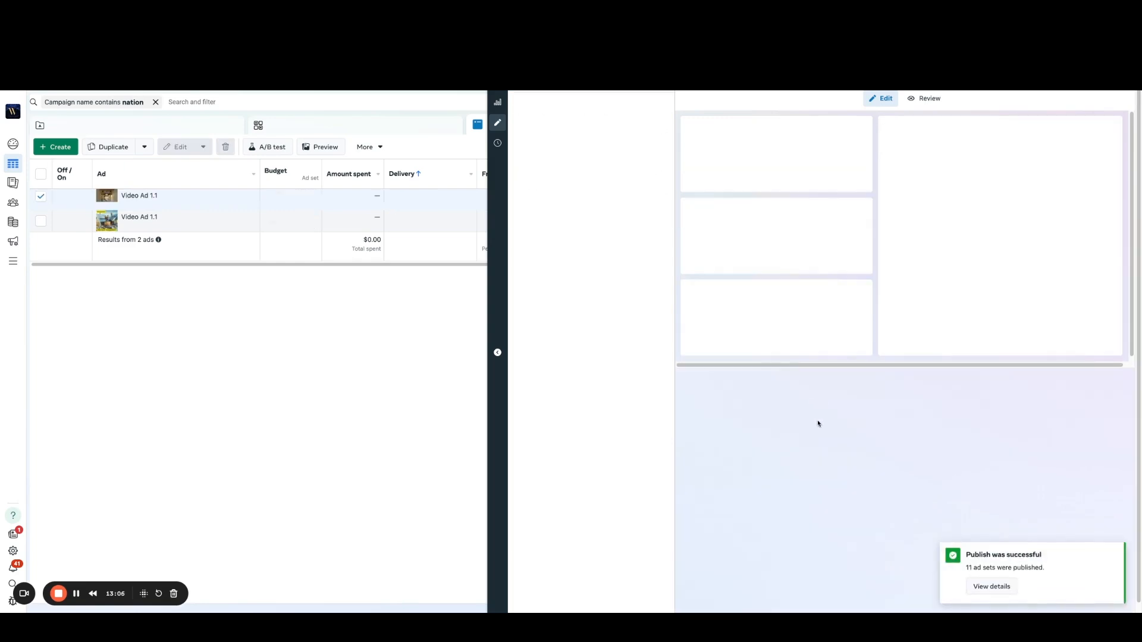
{"action": "scroll", "coordinate": [827, 374], "scroll_direction": "down", "scroll_amount": 7}
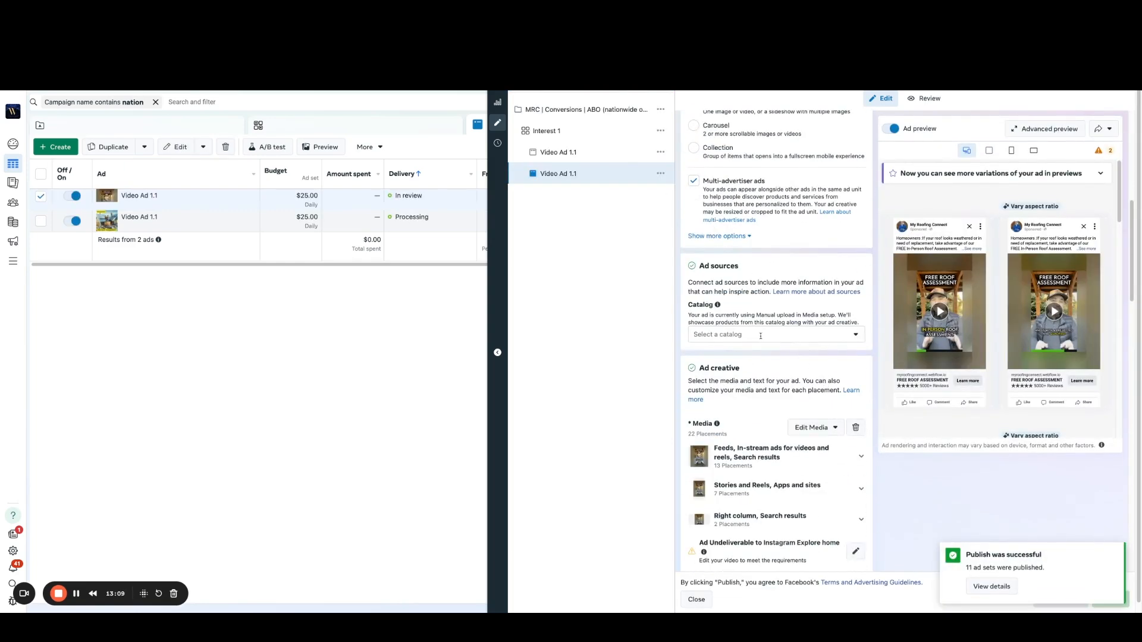
{"action": "left_click", "coordinate": [559, 153]}
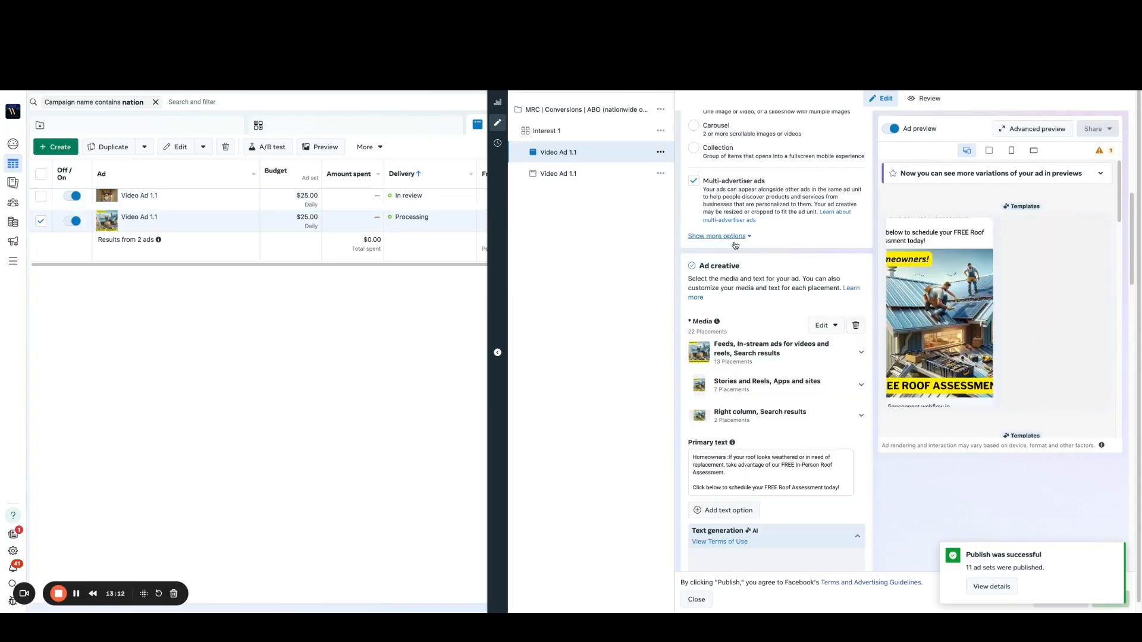
{"action": "scroll", "coordinate": [875, 419], "scroll_direction": "down", "scroll_amount": 2}
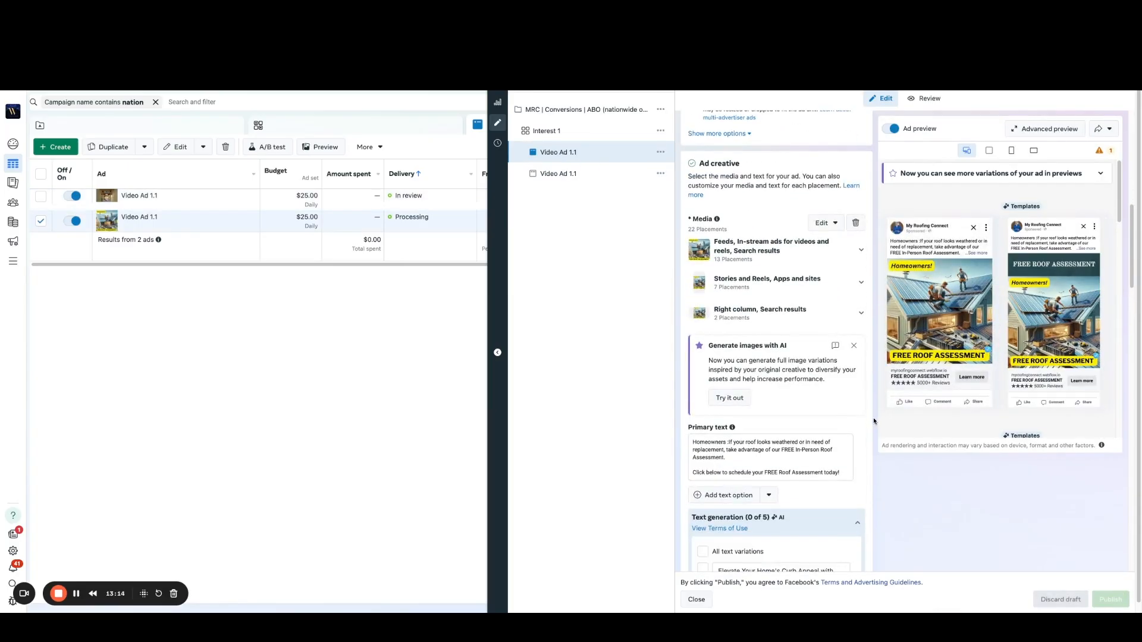
{"action": "scroll", "coordinate": [869, 420], "scroll_direction": "down", "scroll_amount": 3}
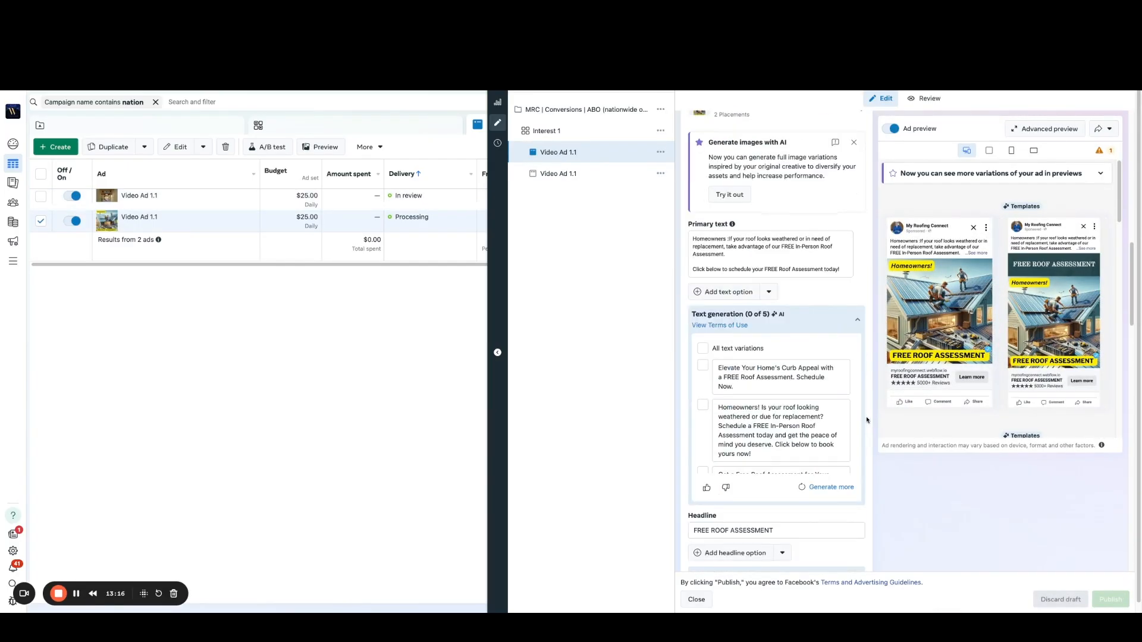
{"action": "scroll", "coordinate": [866, 420], "scroll_direction": "down", "scroll_amount": 6}
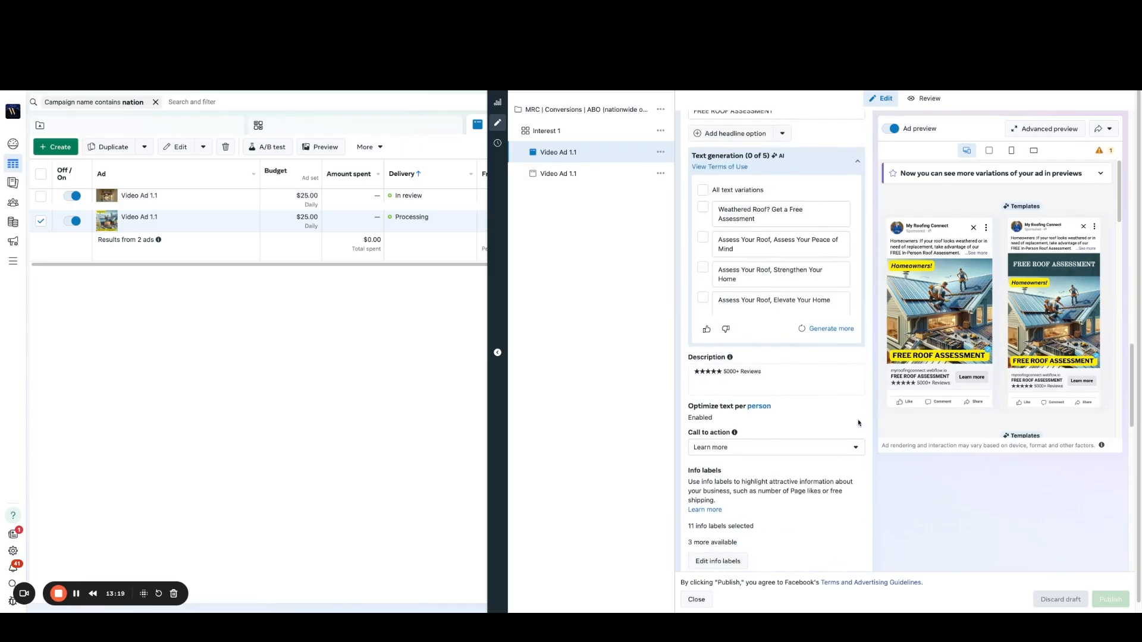
{"action": "scroll", "coordinate": [856, 416], "scroll_direction": "down", "scroll_amount": 4}
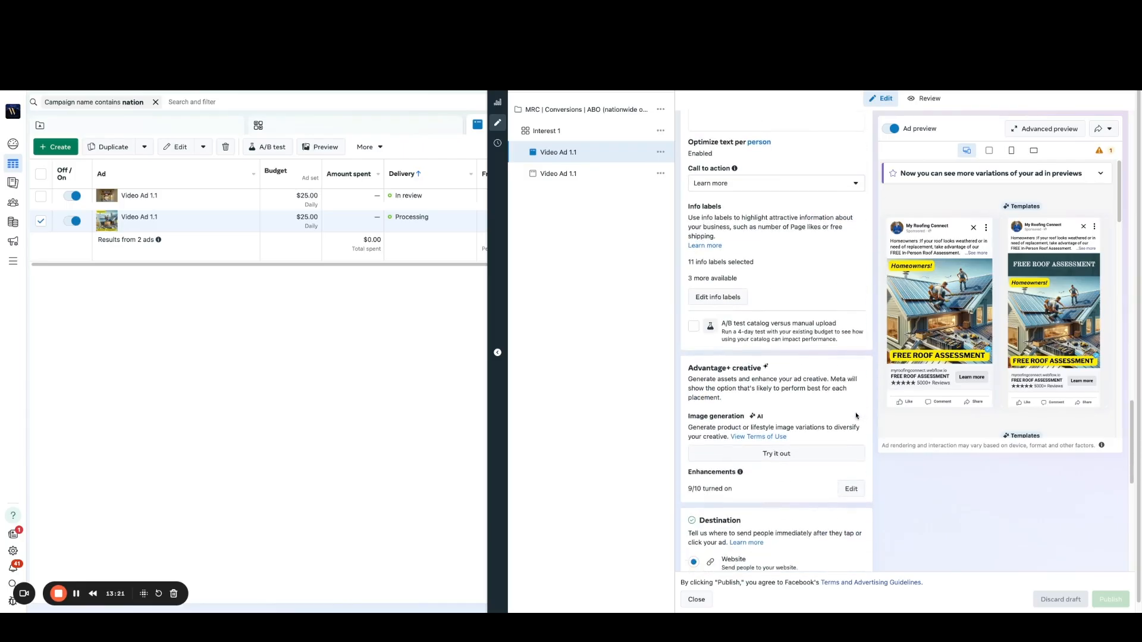
{"action": "scroll", "coordinate": [857, 416], "scroll_direction": "down", "scroll_amount": 3}
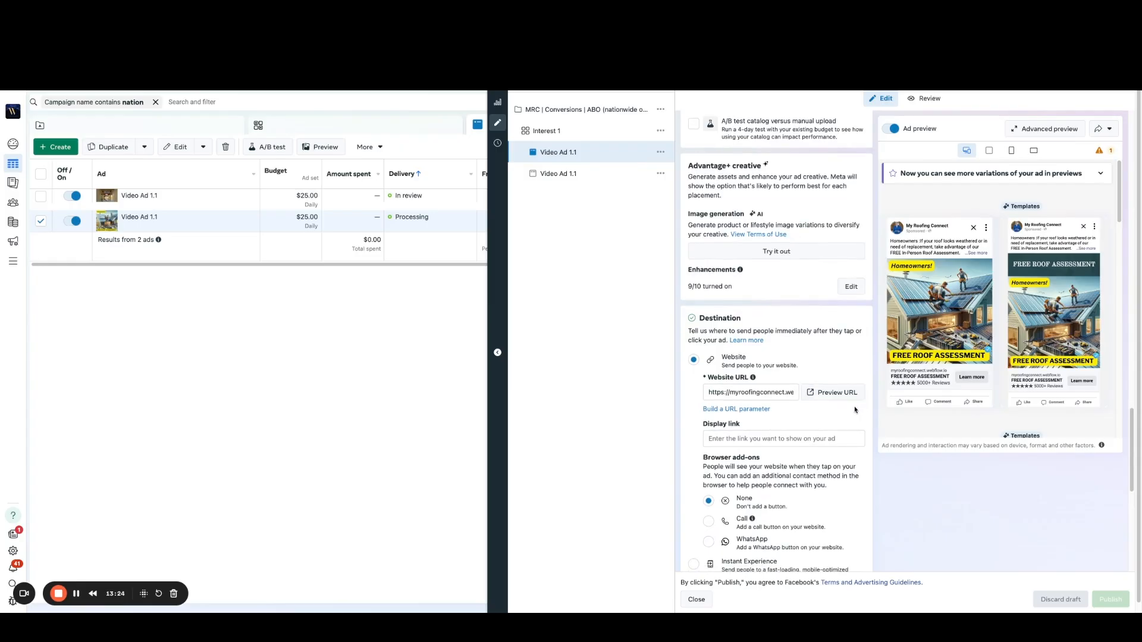
Step: Examine the image ad's Advantage+ creative enhancements, destination and tracking settings without changing them, and return to the ad set list
{"action": "left_click", "coordinate": [851, 287]}
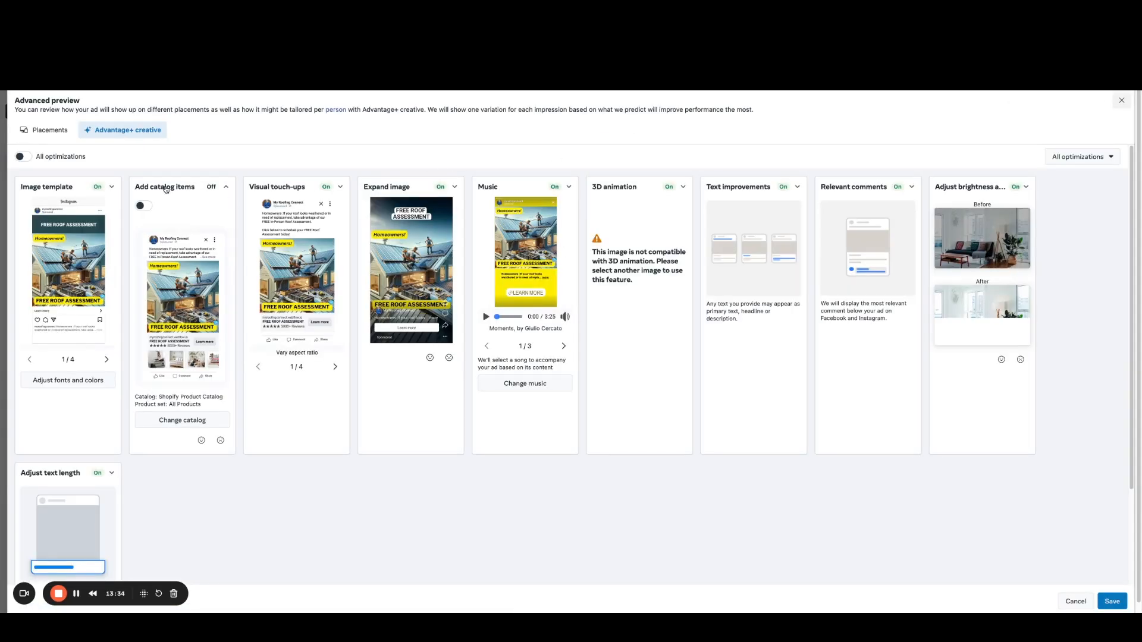
{"action": "left_click", "coordinate": [1121, 104]}
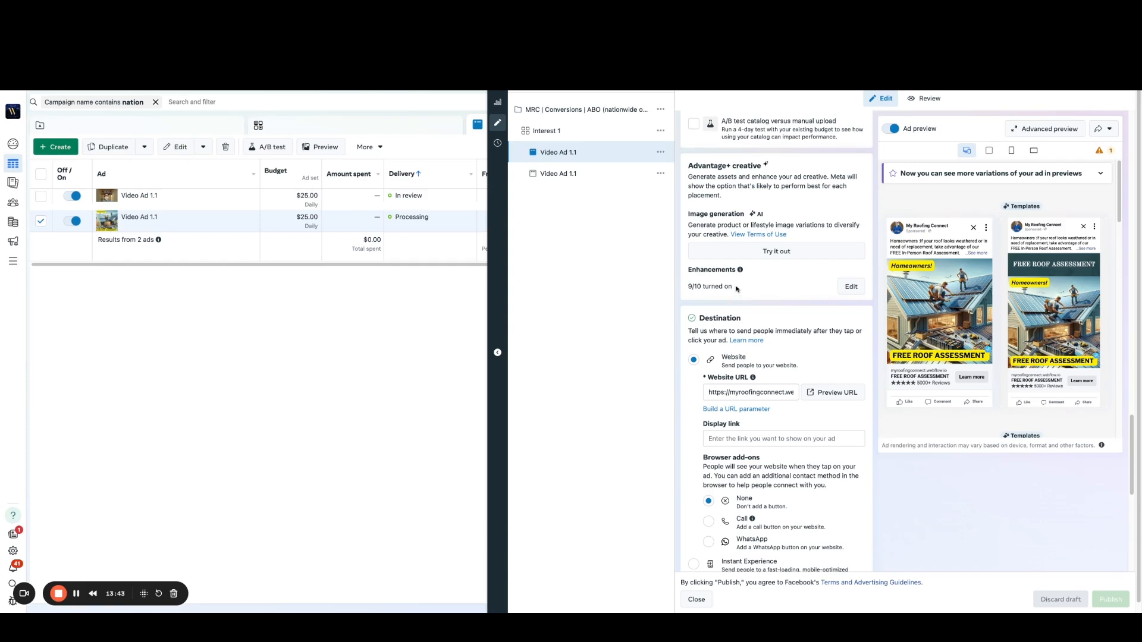
{"action": "scroll", "coordinate": [869, 343], "scroll_direction": "down", "scroll_amount": 1}
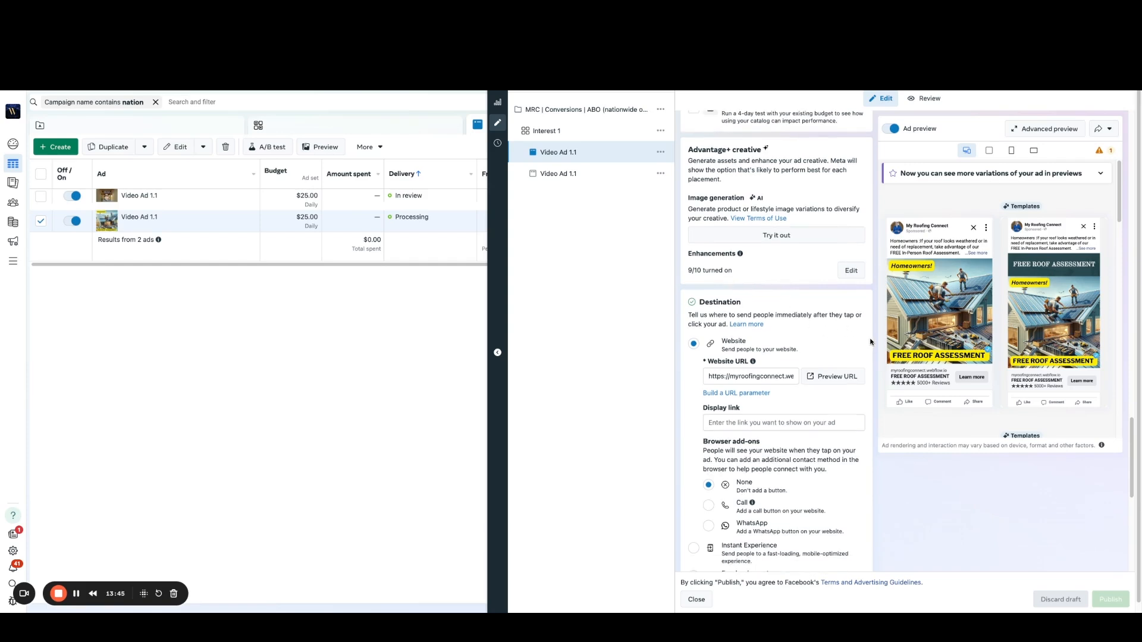
{"action": "scroll", "coordinate": [870, 342], "scroll_direction": "down", "scroll_amount": 3}
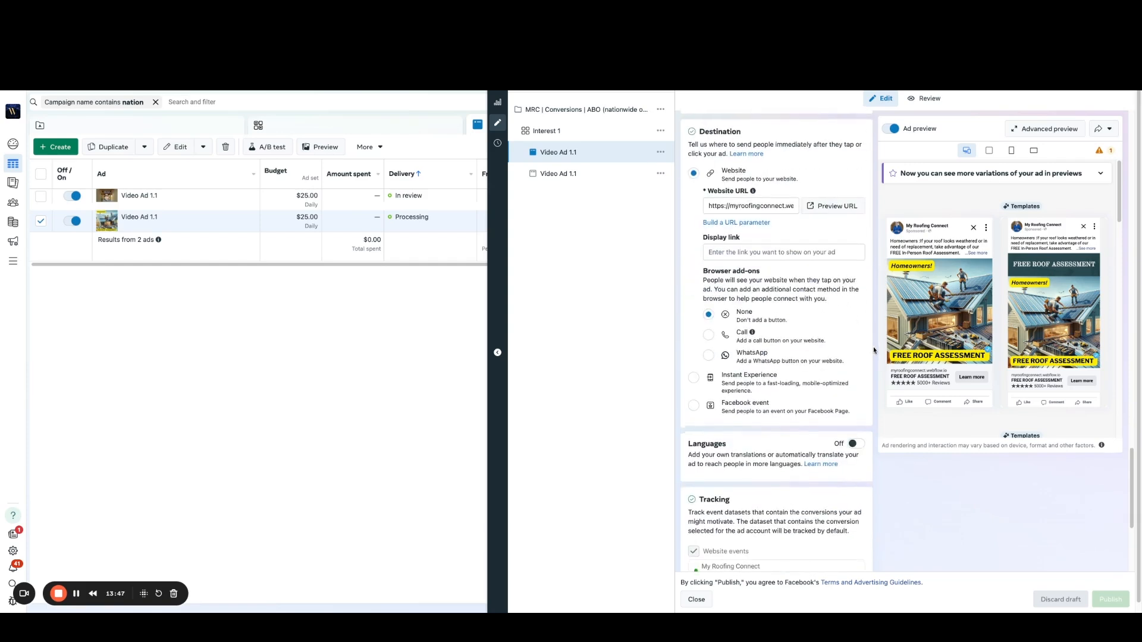
{"action": "scroll", "coordinate": [872, 357], "scroll_direction": "down", "scroll_amount": 4}
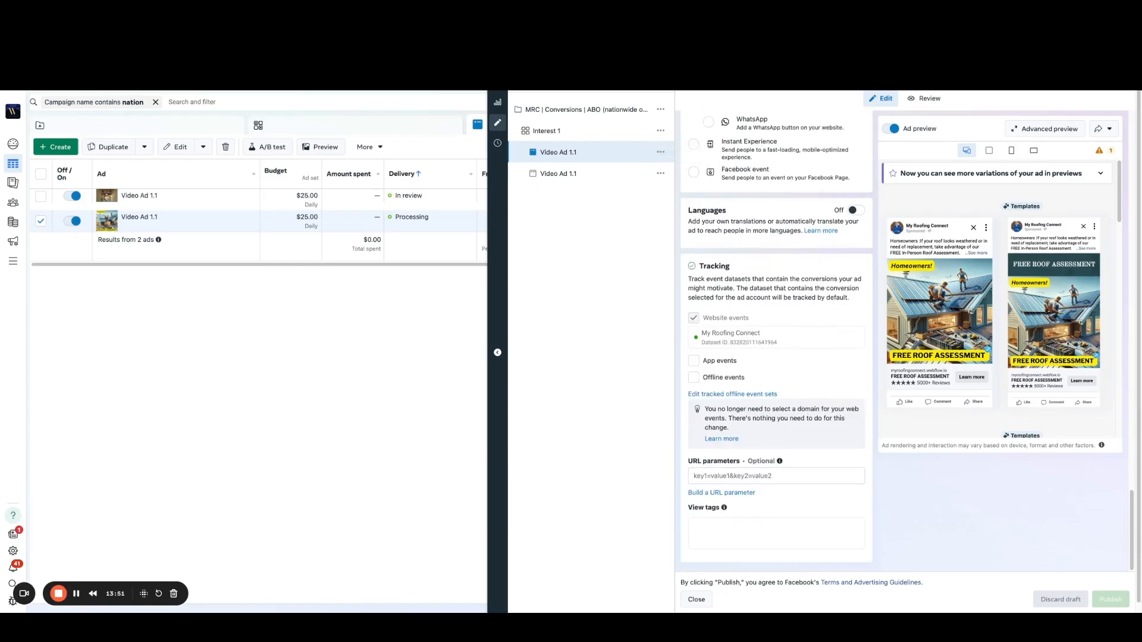
{"action": "left_click", "coordinate": [503, 91]}
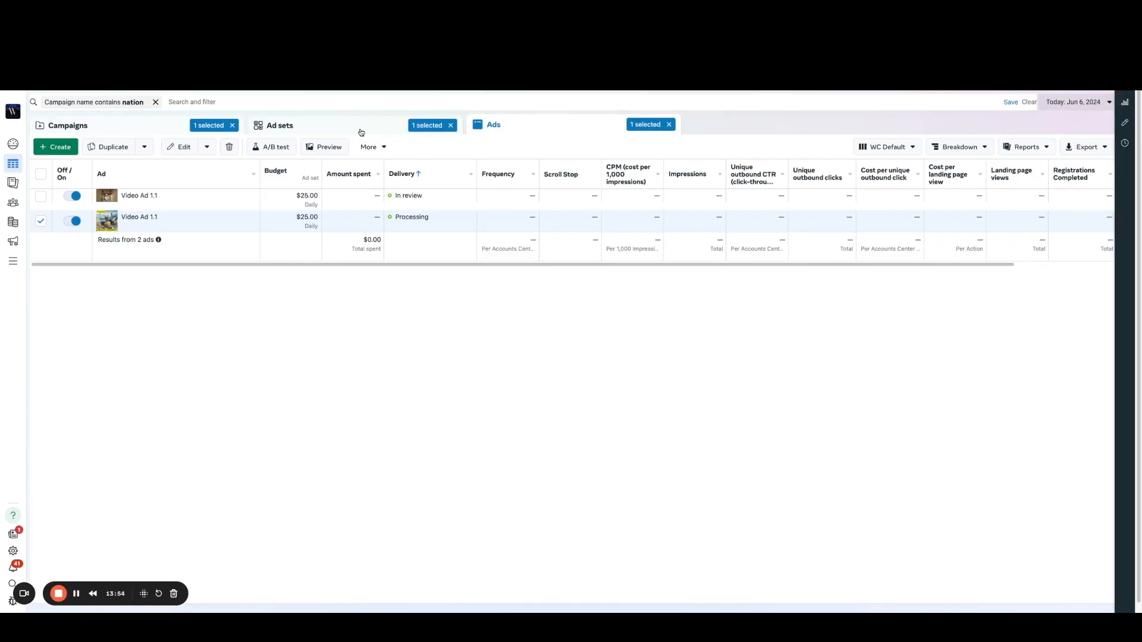
{"action": "left_click", "coordinate": [361, 131]}
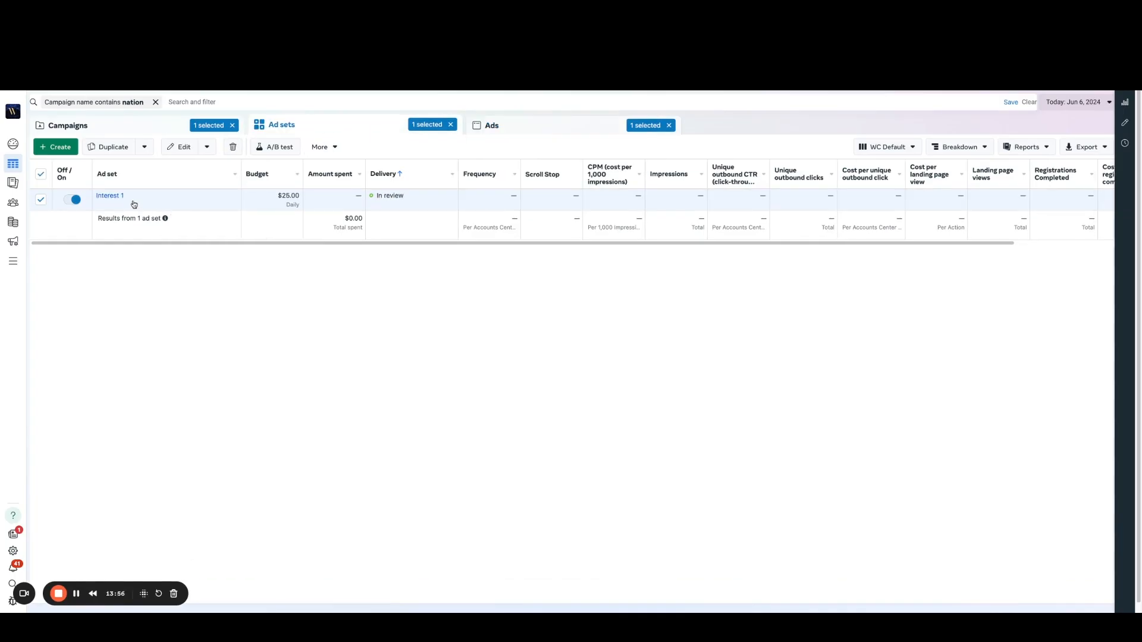
Step: Add the Roofing Contractor (website) interest to the detailed targeting of the Interest 1 ad set
{"action": "mouse_move", "coordinate": [151, 207]}
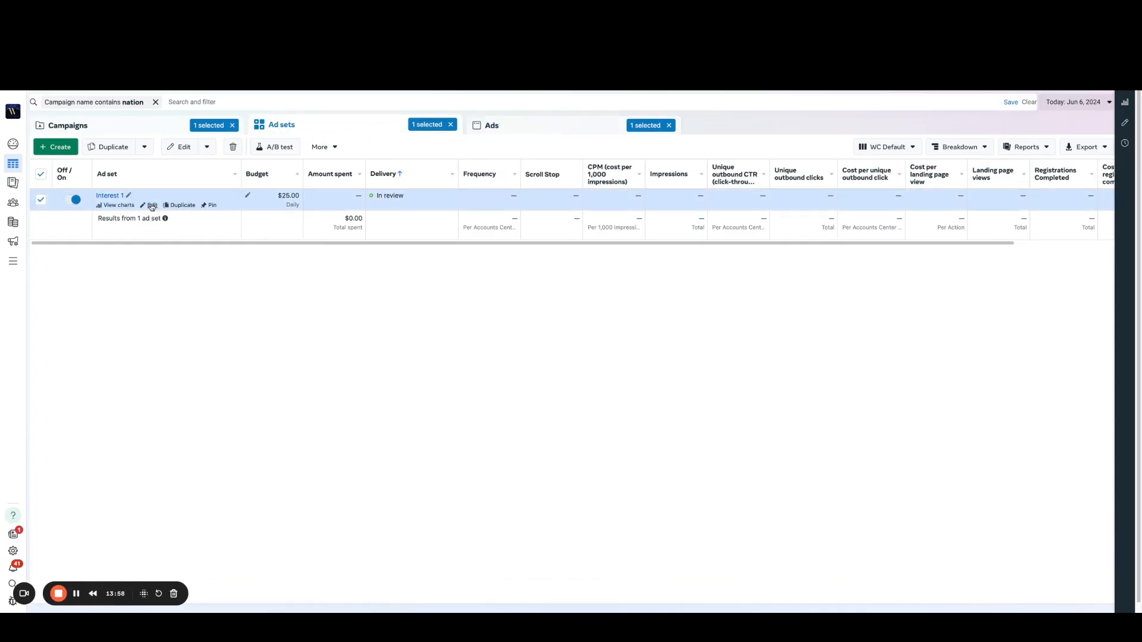
{"action": "left_click", "coordinate": [151, 207]}
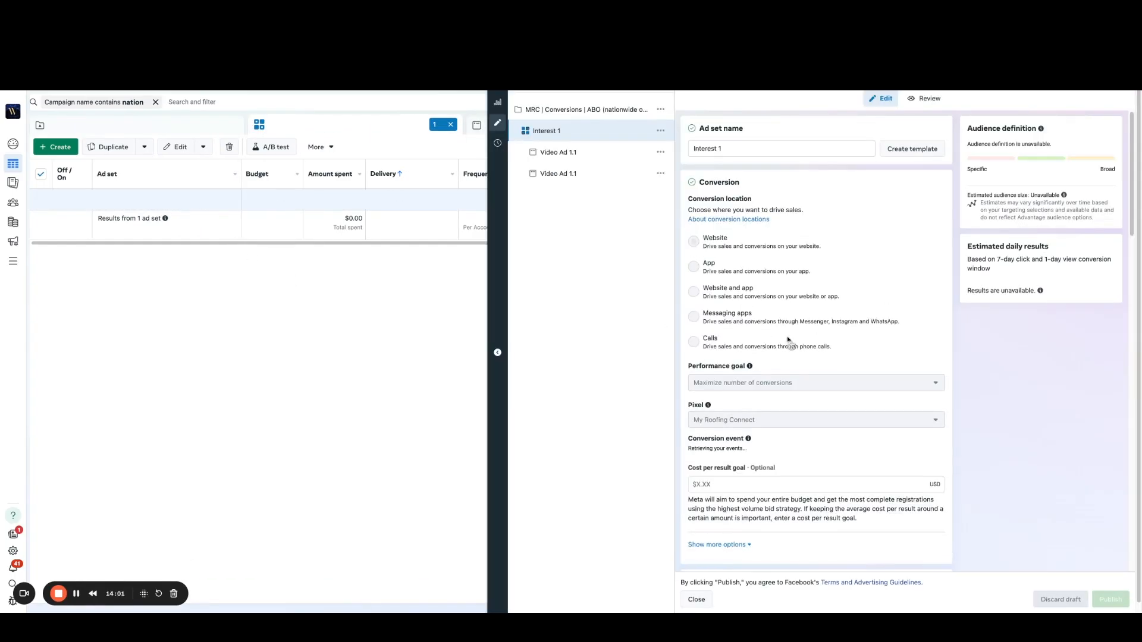
{"action": "scroll", "coordinate": [782, 376], "scroll_direction": "down", "scroll_amount": 5}
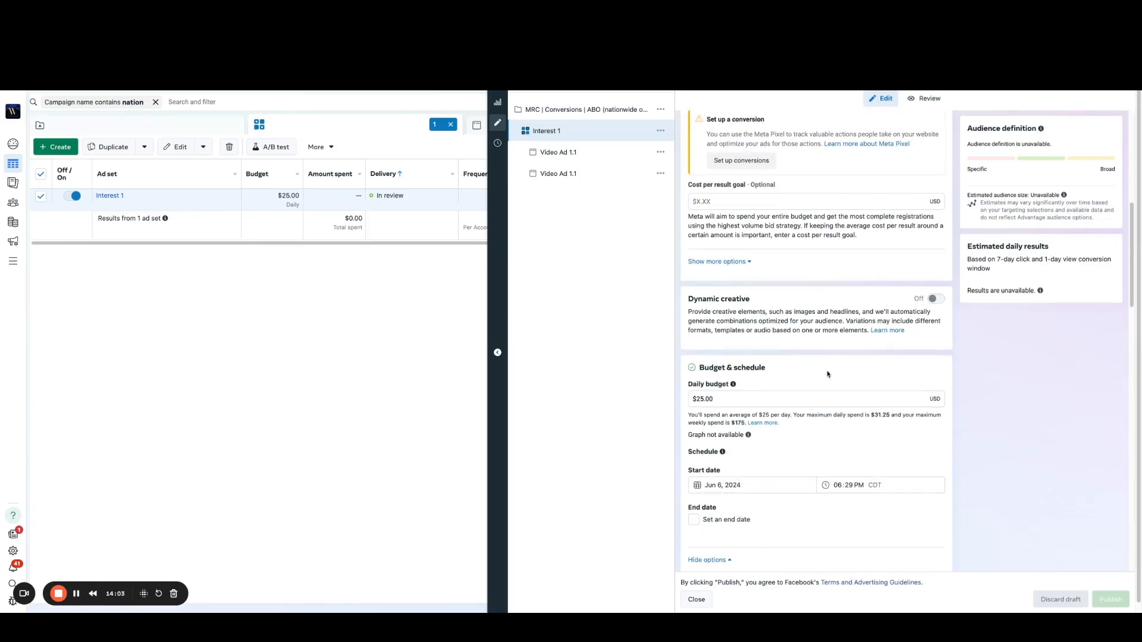
{"action": "scroll", "coordinate": [827, 373], "scroll_direction": "down", "scroll_amount": 3}
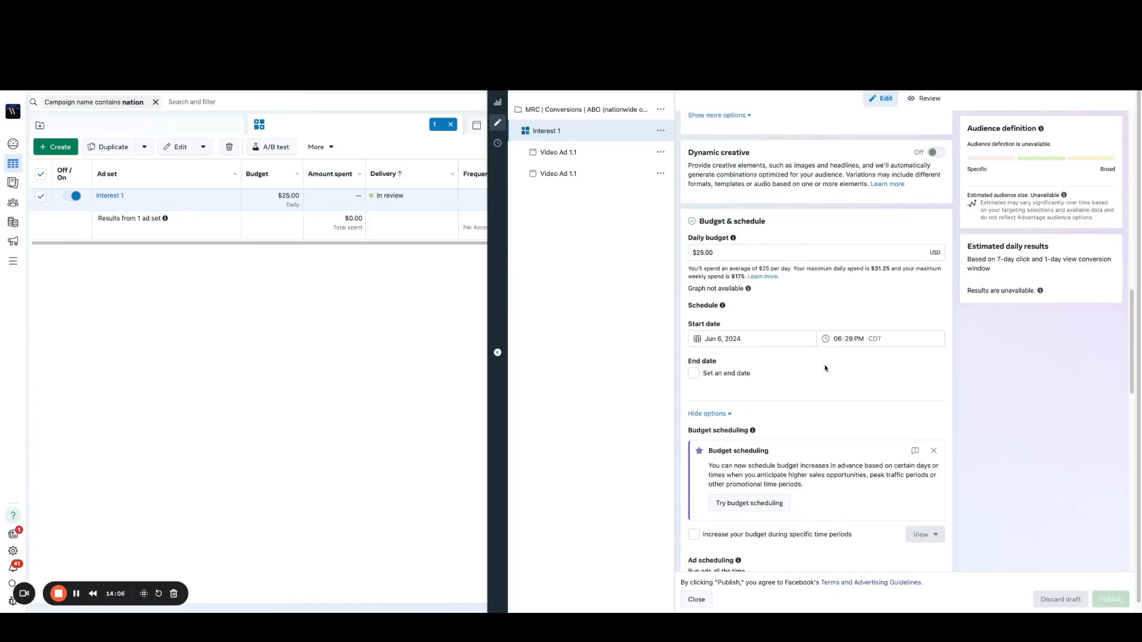
{"action": "scroll", "coordinate": [824, 368], "scroll_direction": "down", "scroll_amount": 10}
{"action": "scroll", "coordinate": [826, 365], "scroll_direction": "down", "scroll_amount": 3}
{"action": "scroll", "coordinate": [950, 452], "scroll_direction": "down", "scroll_amount": 3}
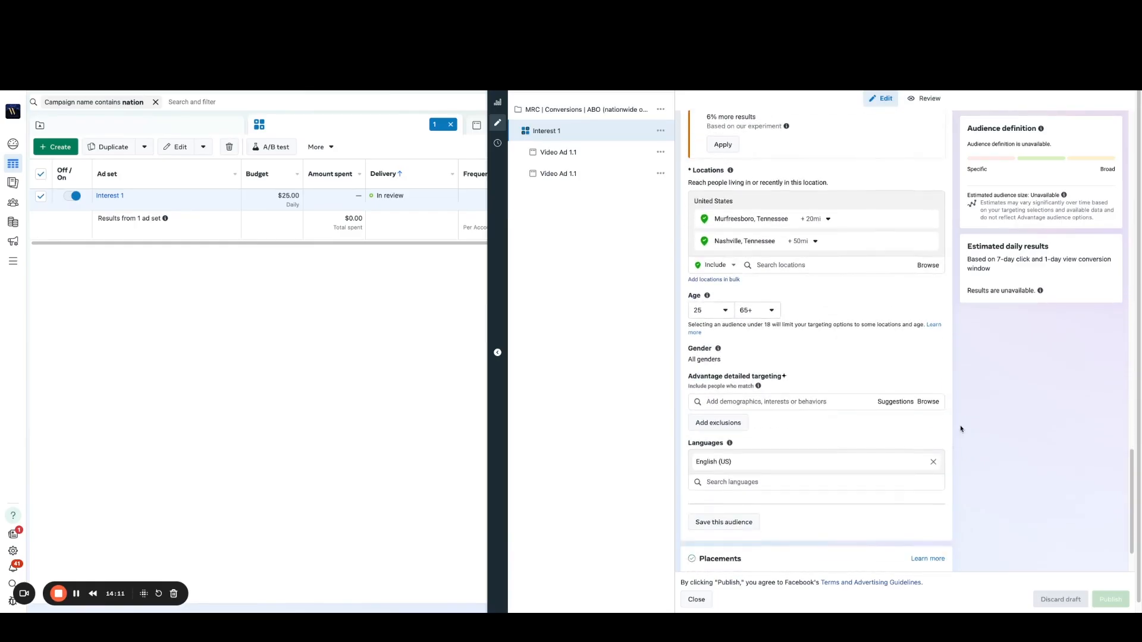
{"action": "scroll", "coordinate": [961, 428], "scroll_direction": "down", "scroll_amount": 1}
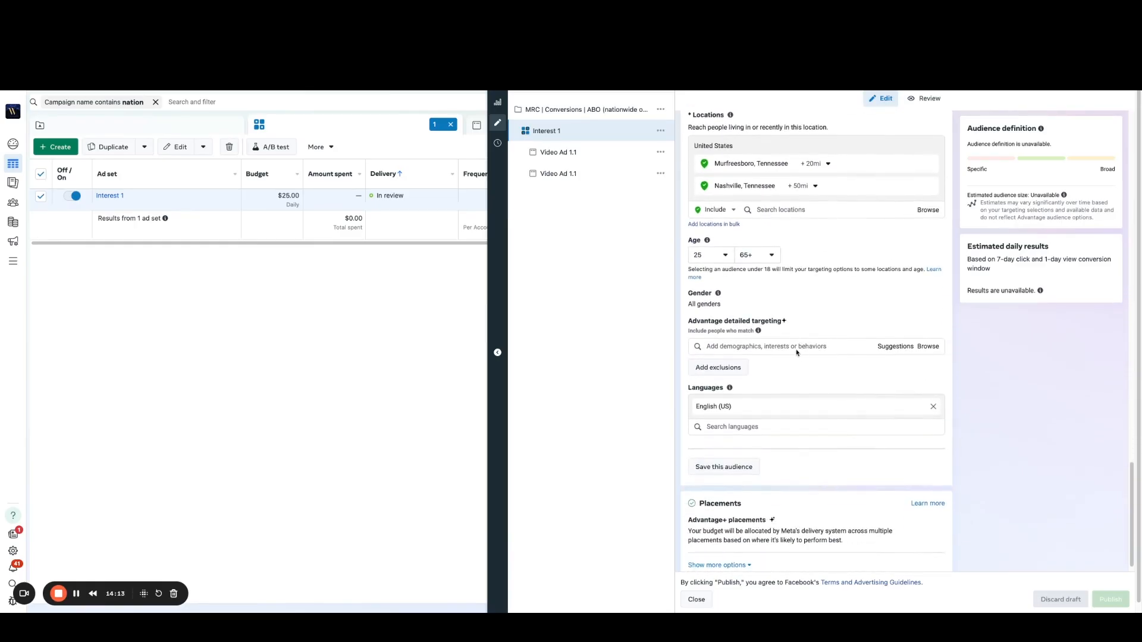
{"action": "left_click", "coordinate": [753, 346]}
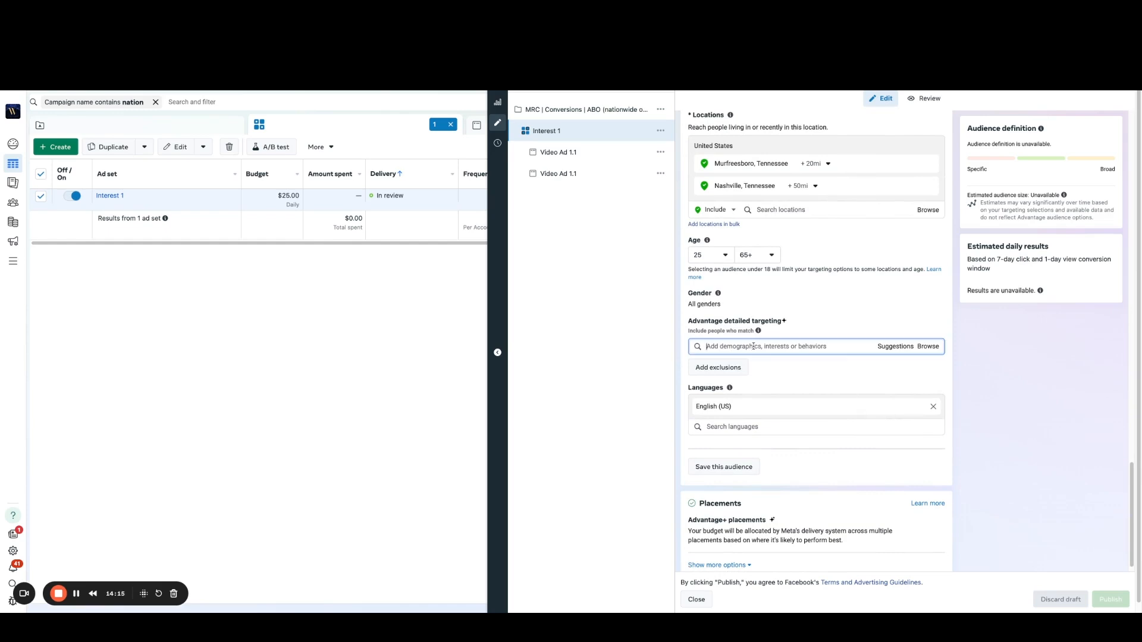
{"action": "type", "text": "roofing"}
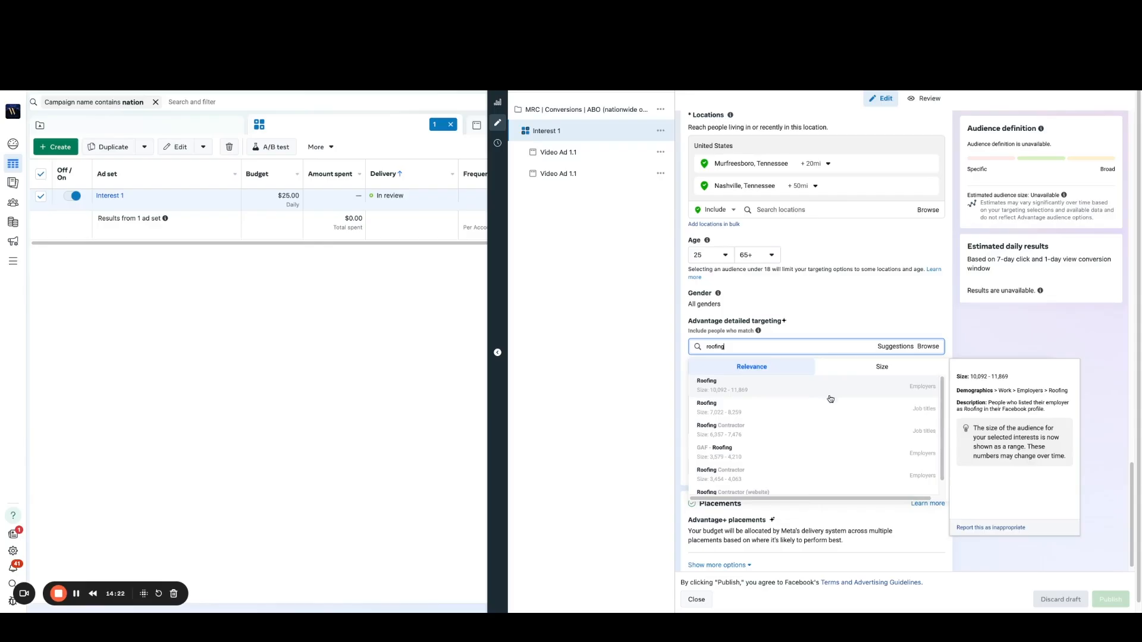
{"action": "scroll", "coordinate": [838, 438], "scroll_direction": "down", "scroll_amount": 1}
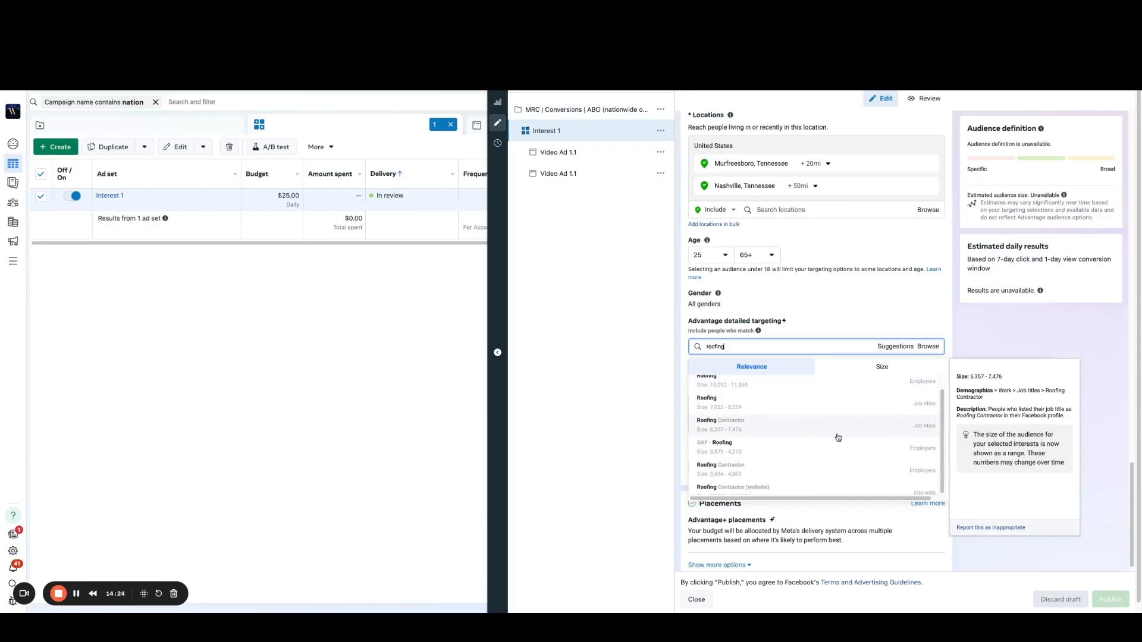
{"action": "scroll", "coordinate": [783, 487], "scroll_direction": "down", "scroll_amount": 2}
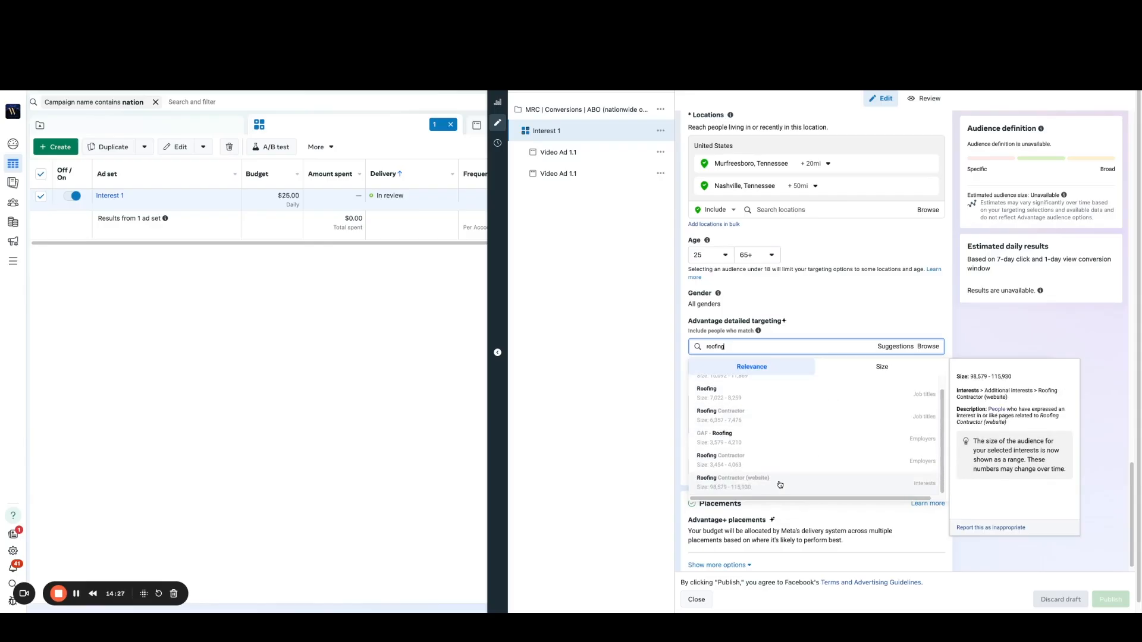
{"action": "left_click", "coordinate": [779, 485]}
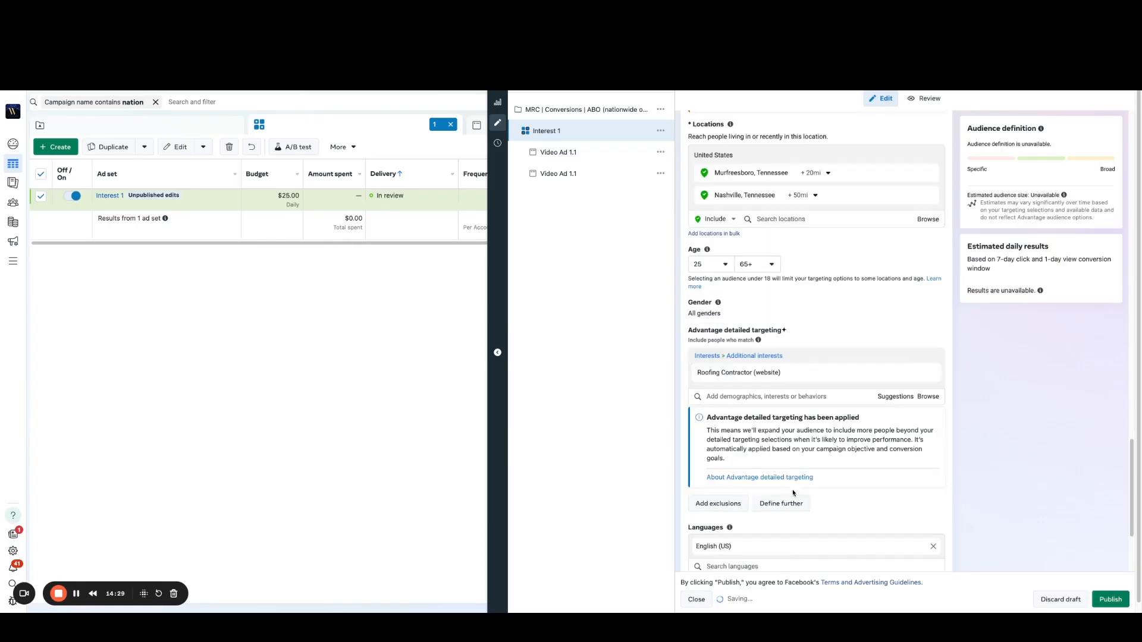
Step: Rename the Interest 1 ad set as Roofing Contractor (website), copying the interest's name, publish the changes and close the editor
{"action": "left_click_drag", "start_coordinate": [735, 373], "coordinate": [695, 373]}
{"action": "key", "text": "ctrl+c"}
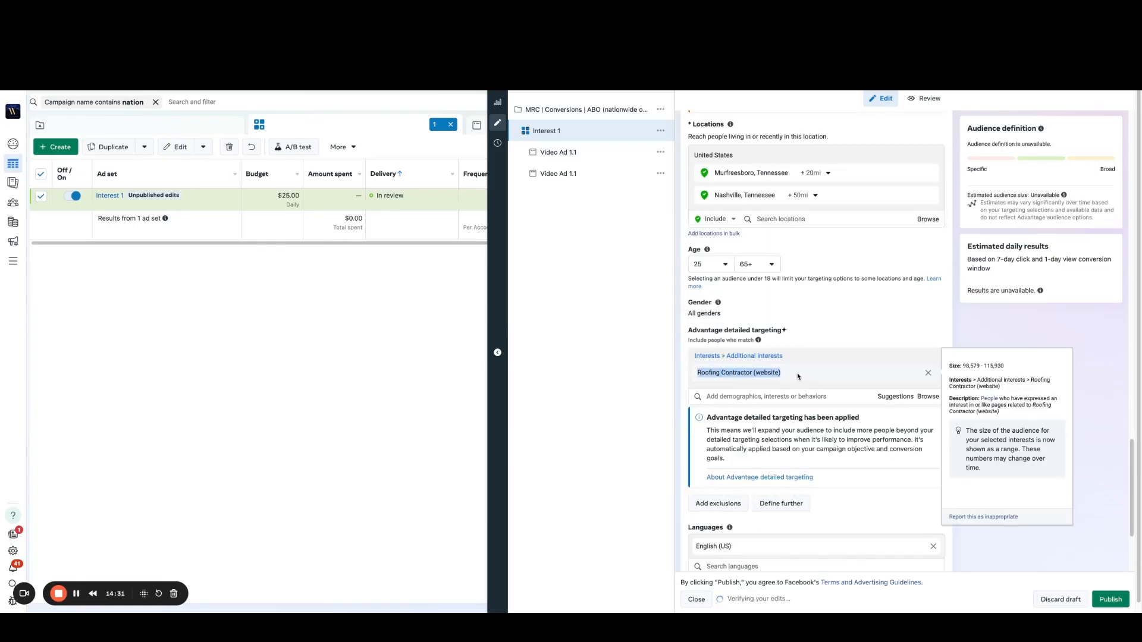
{"action": "left_click", "coordinate": [959, 320]}
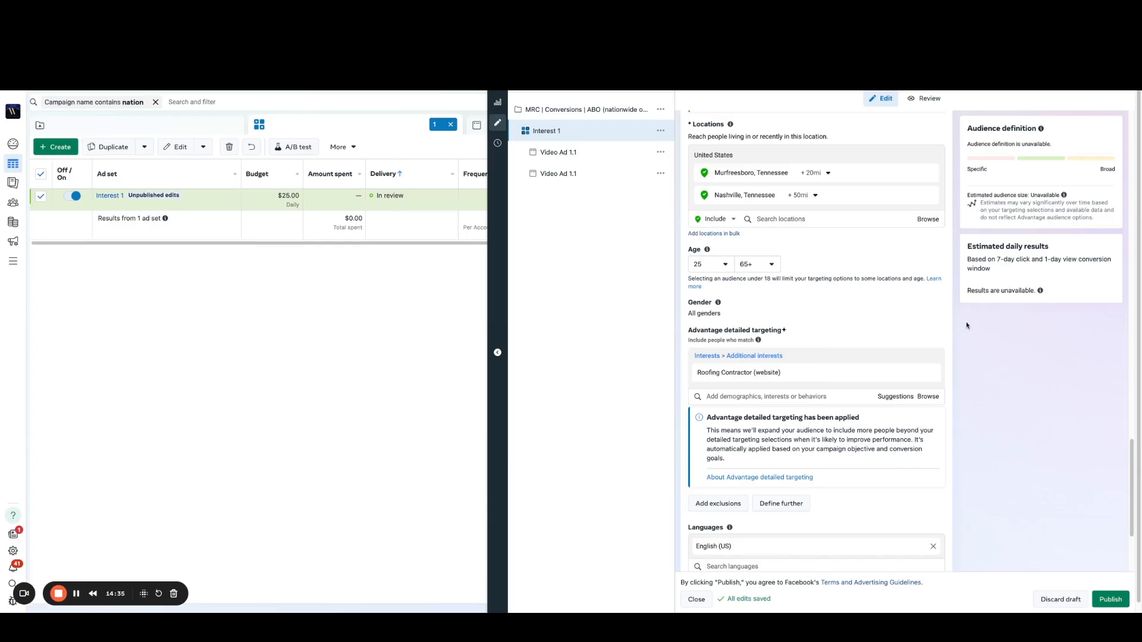
{"action": "scroll", "coordinate": [950, 332], "scroll_direction": "up", "scroll_amount": 7}
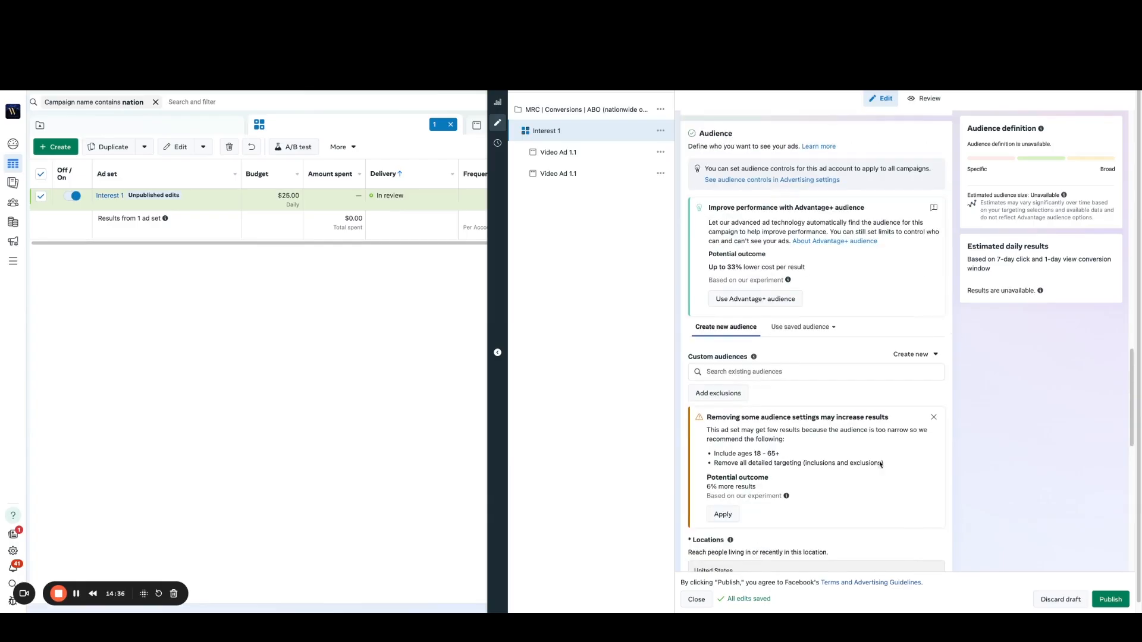
{"action": "scroll", "coordinate": [916, 417], "scroll_direction": "up", "scroll_amount": 8}
{"action": "scroll", "coordinate": [886, 428], "scroll_direction": "down", "scroll_amount": 11}
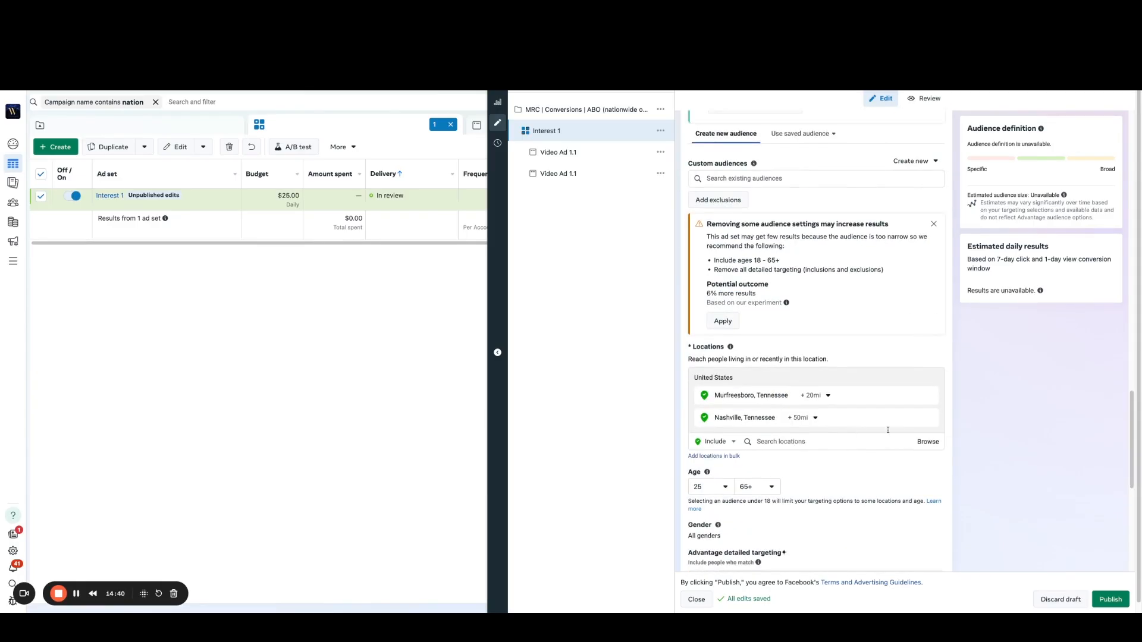
{"action": "scroll", "coordinate": [888, 429], "scroll_direction": "up", "scroll_amount": 8}
{"action": "scroll", "coordinate": [763, 147], "scroll_direction": "up", "scroll_amount": 10}
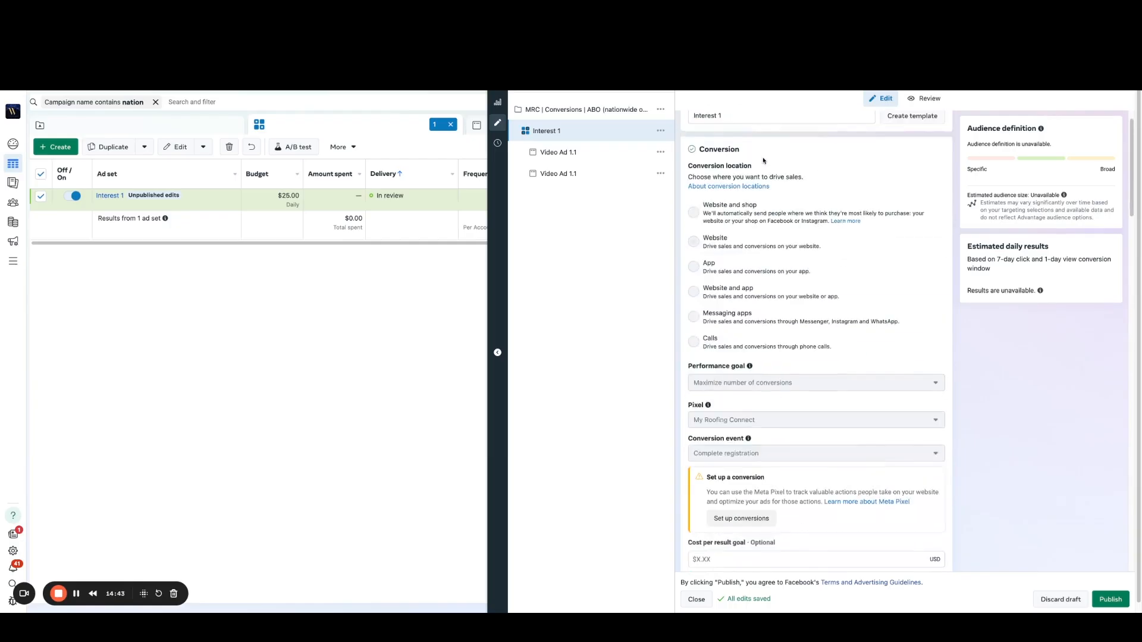
{"action": "triple_click", "coordinate": [774, 149]}
{"action": "key", "text": "ctrl+v"}
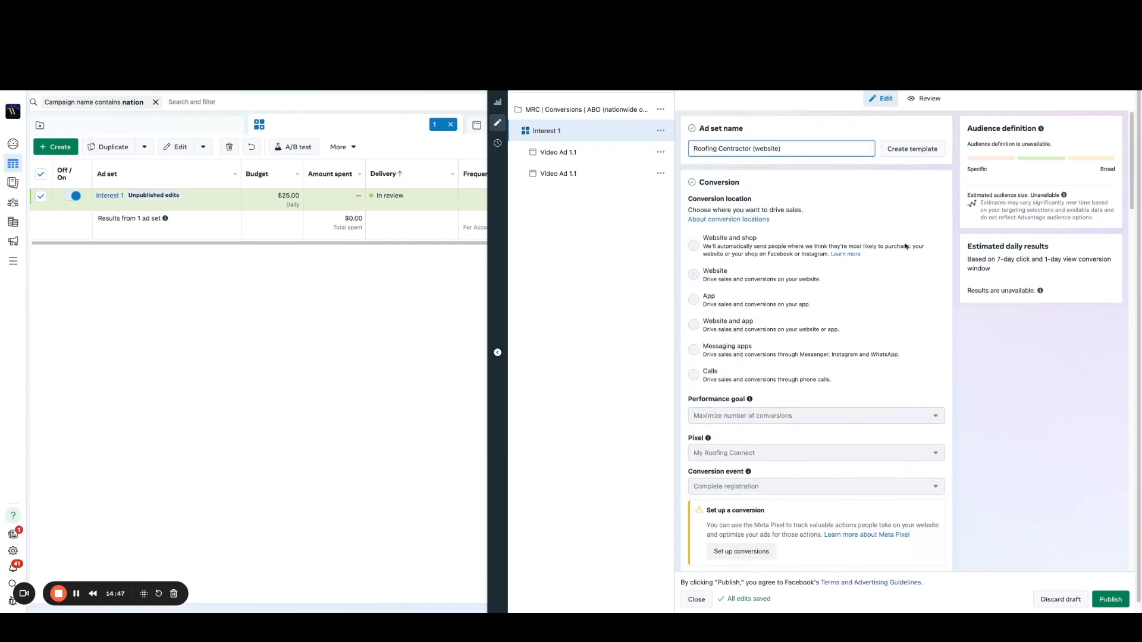
{"action": "left_click", "coordinate": [1109, 601]}
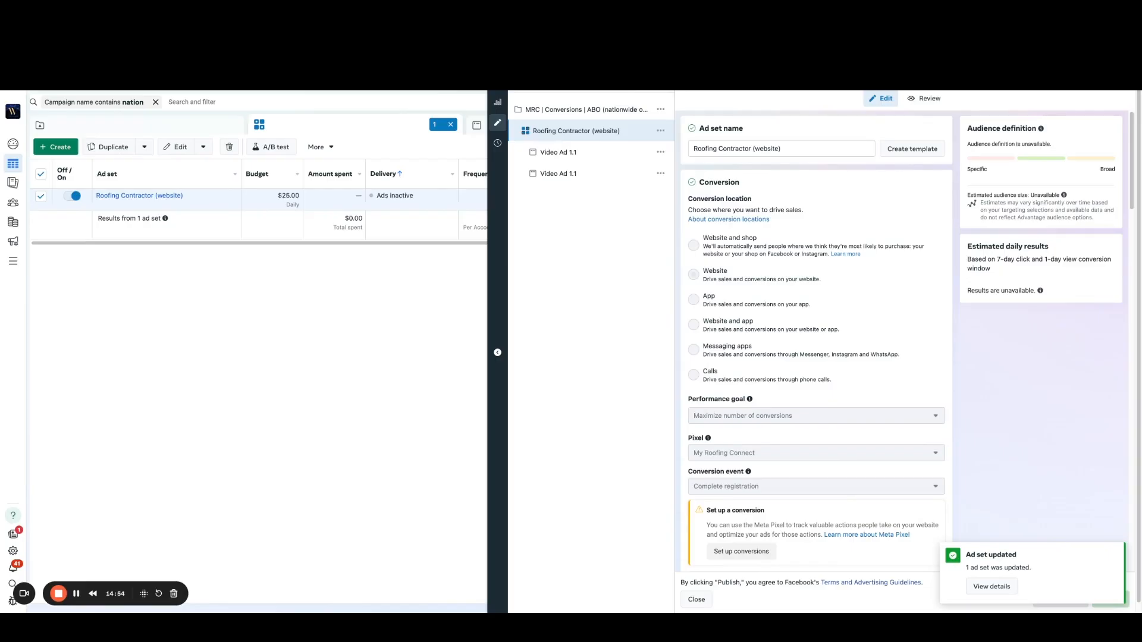
{"action": "left_click", "coordinate": [502, 92]}
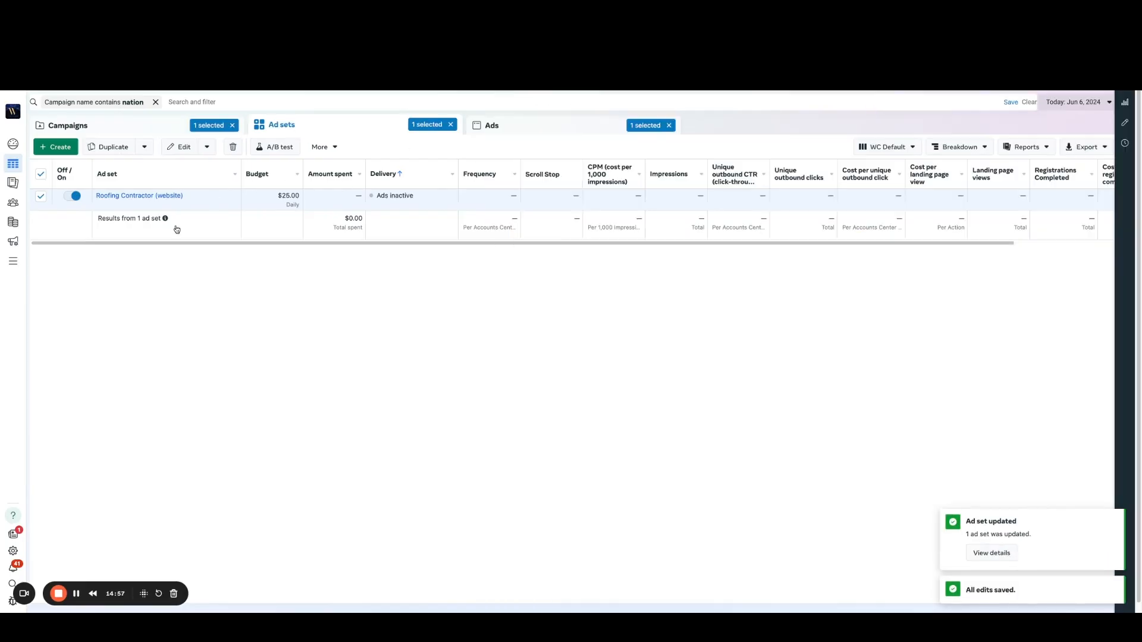
Step: Duplicate the Roofing Contractor (website) ad set once with its current settings into the original campaign
{"action": "mouse_move", "coordinate": [189, 206]}
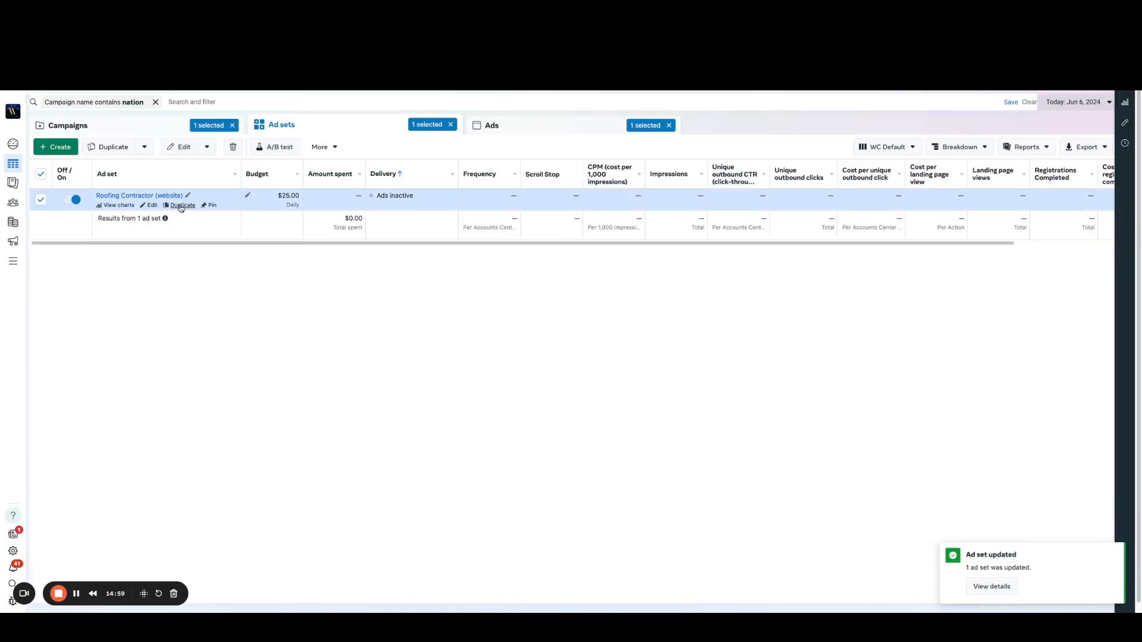
{"action": "left_click", "coordinate": [181, 206]}
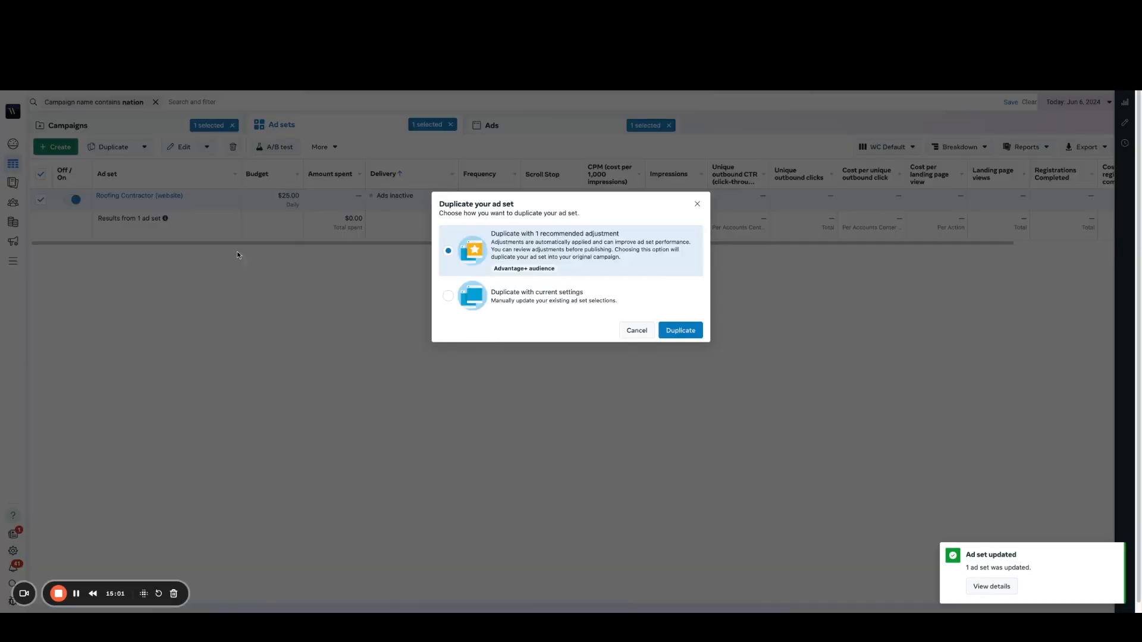
{"action": "left_click", "coordinate": [492, 315]}
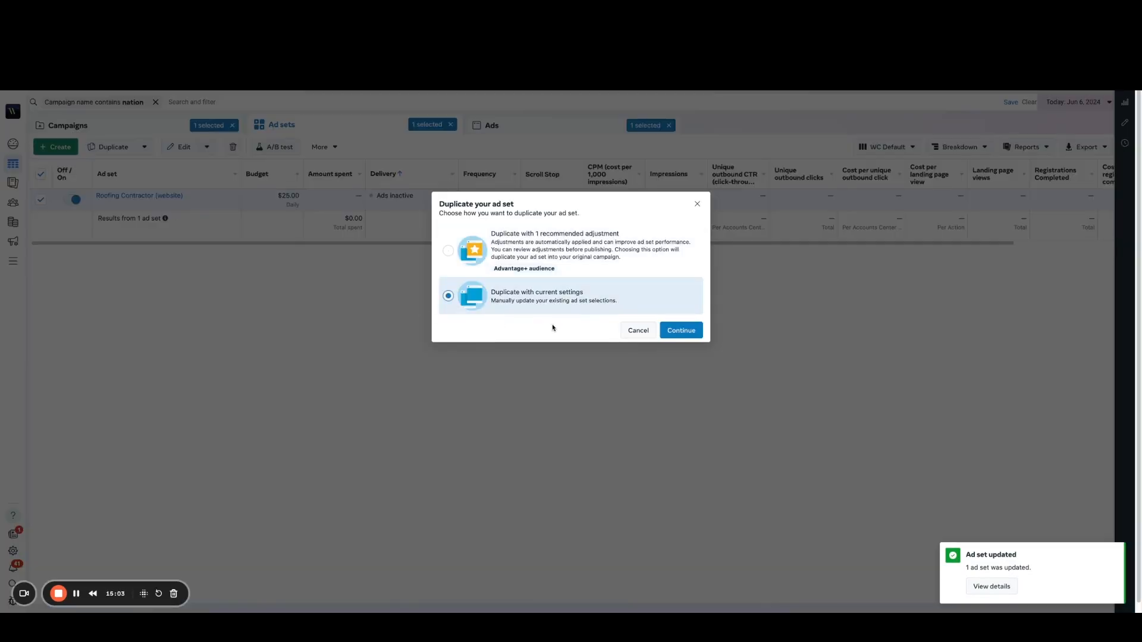
{"action": "left_click", "coordinate": [682, 331]}
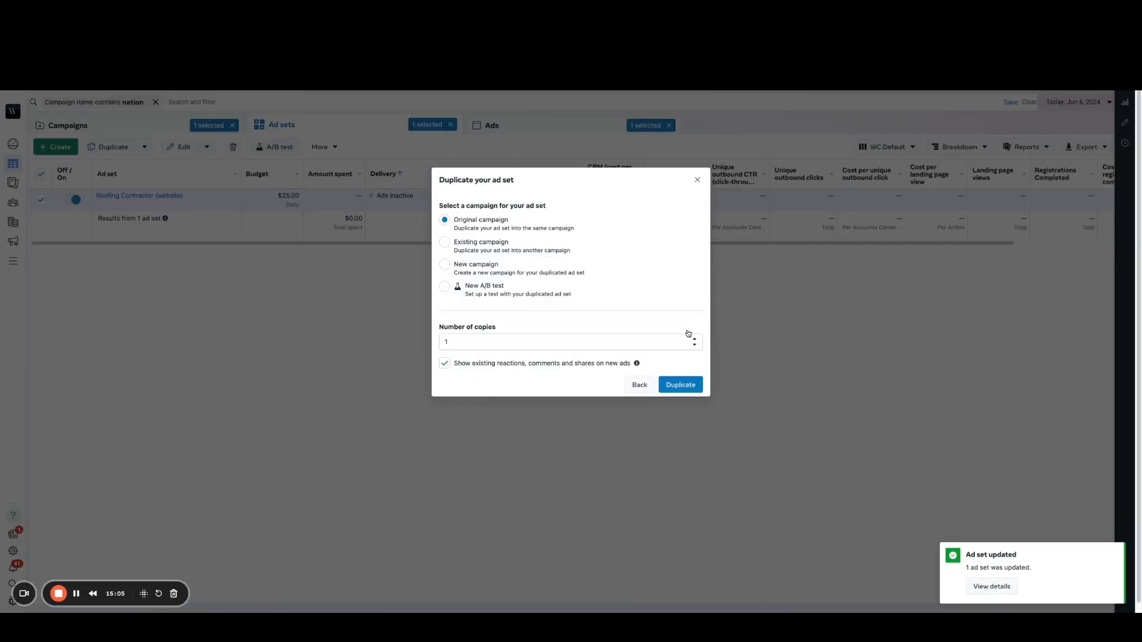
{"action": "left_click", "coordinate": [690, 391]}
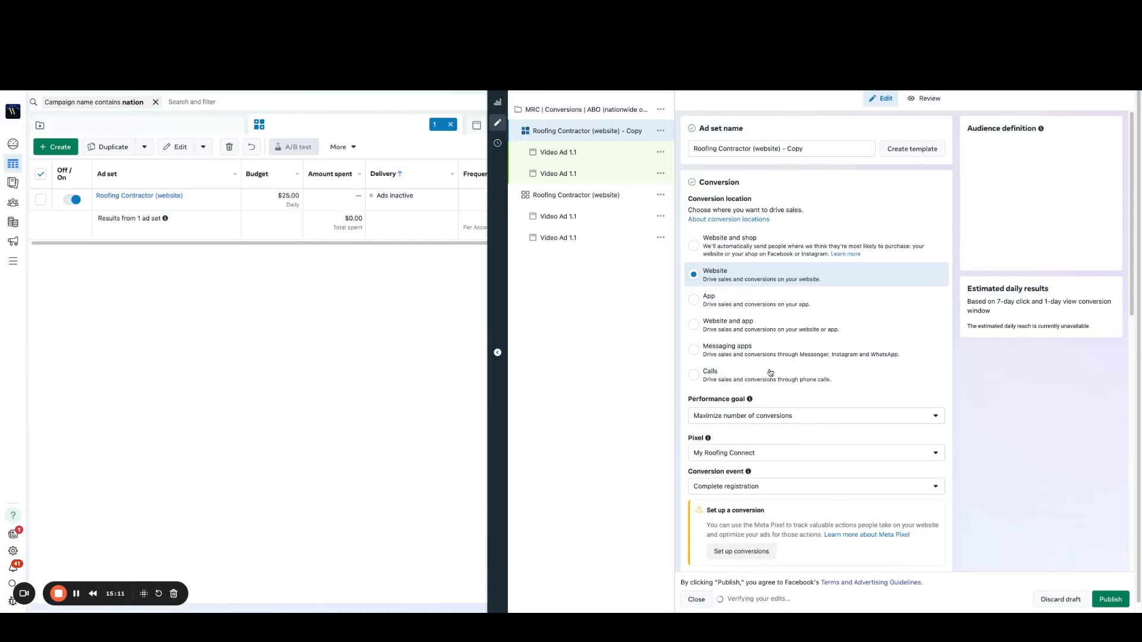
Step: In the copied ad set's detailed targeting, replace the Roofing Contractor (website) interest with the suggested Domestic roof construction (construction)
{"action": "scroll", "coordinate": [869, 415], "scroll_direction": "down", "scroll_amount": 10}
{"action": "scroll", "coordinate": [871, 415], "scroll_direction": "down", "scroll_amount": 3}
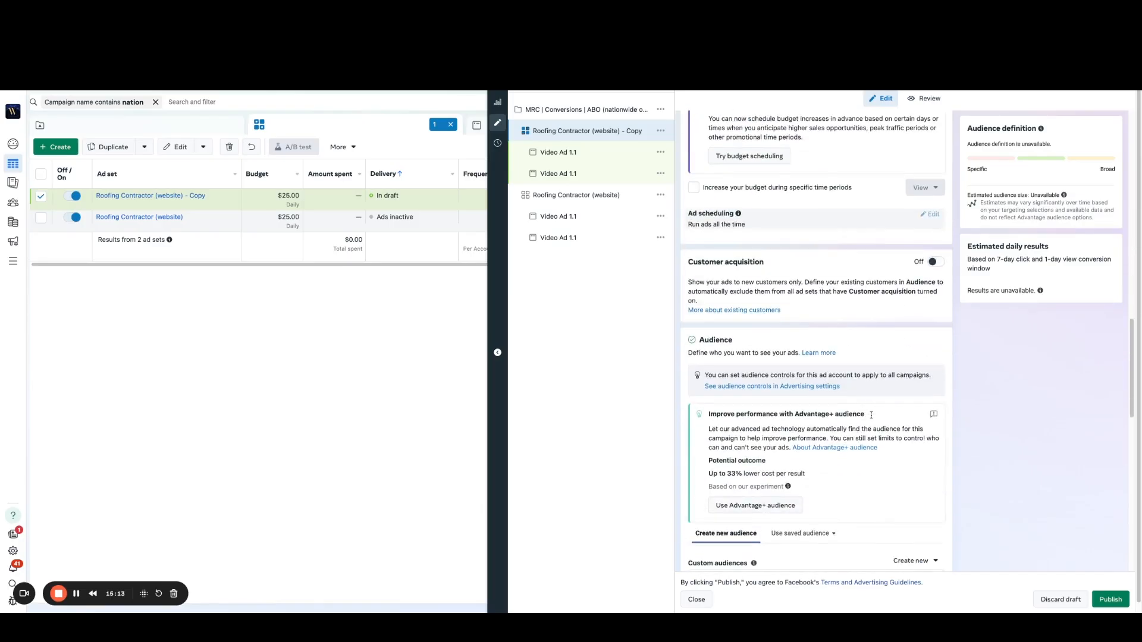
{"action": "scroll", "coordinate": [860, 385], "scroll_direction": "down", "scroll_amount": 8}
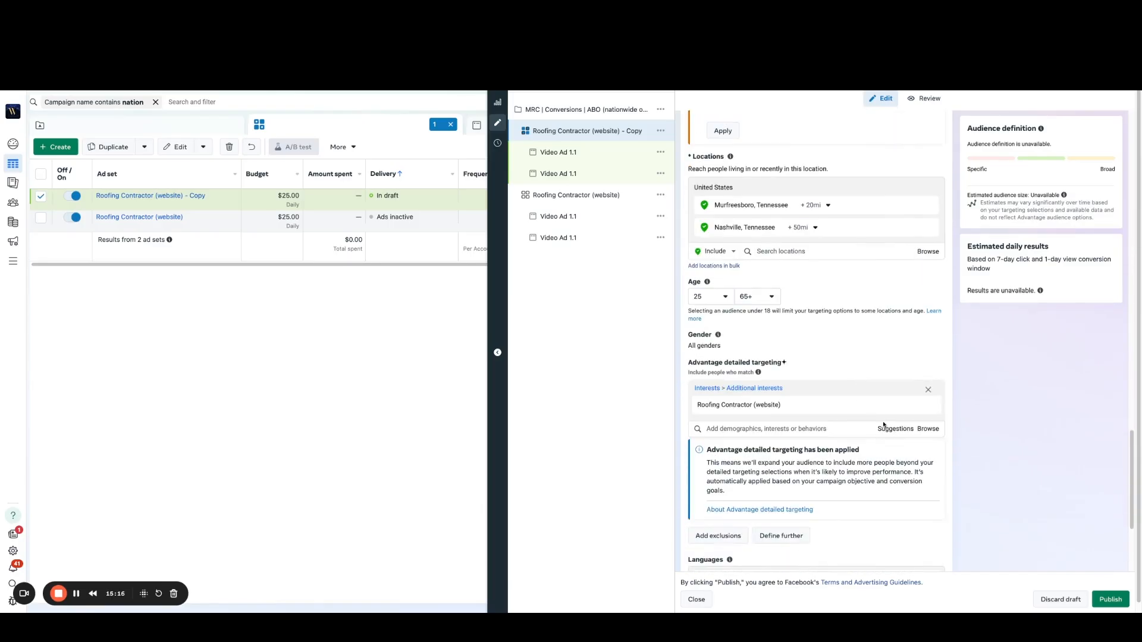
{"action": "scroll", "coordinate": [884, 425], "scroll_direction": "down", "scroll_amount": 1}
{"action": "left_click", "coordinate": [900, 361]}
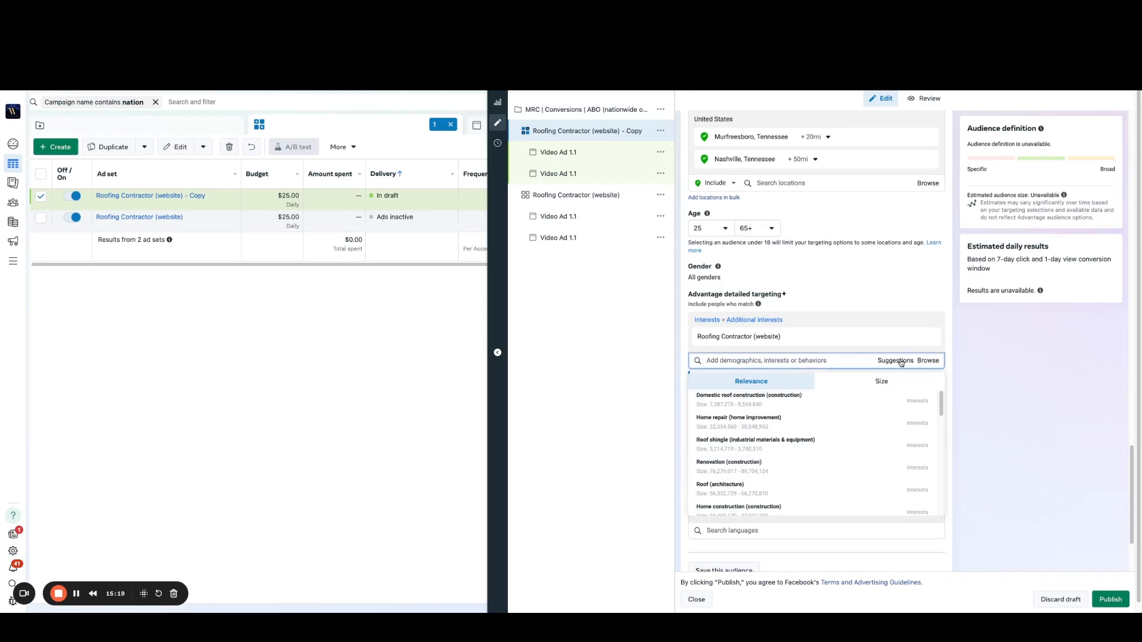
{"action": "mouse_move", "coordinate": [839, 339]}
{"action": "mouse_move", "coordinate": [827, 403]}
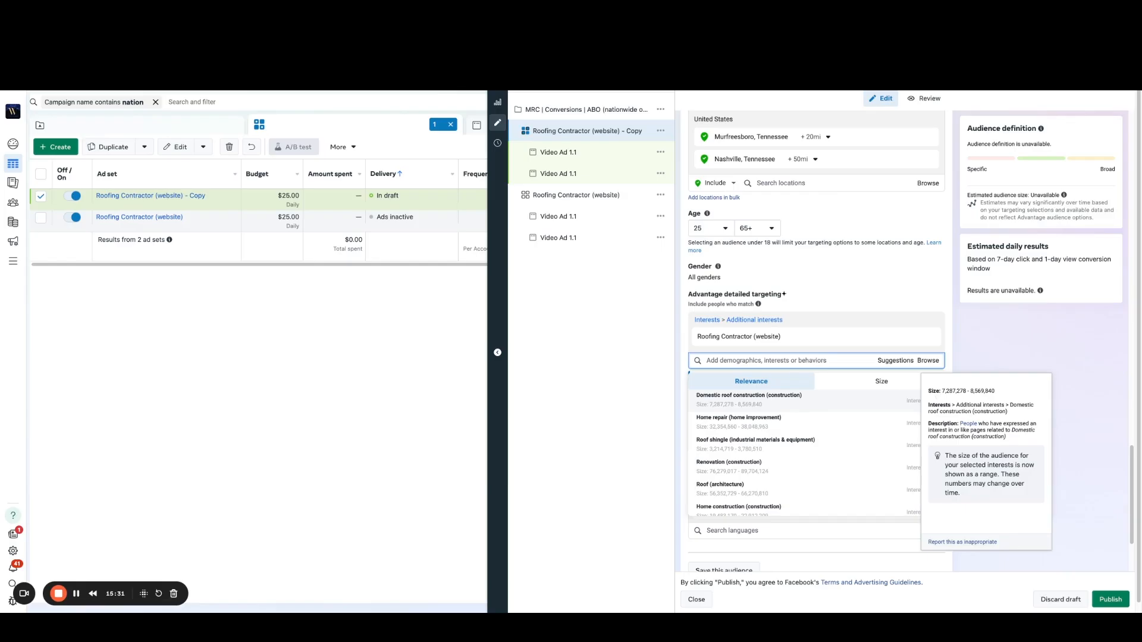
{"action": "left_click", "coordinate": [827, 404]}
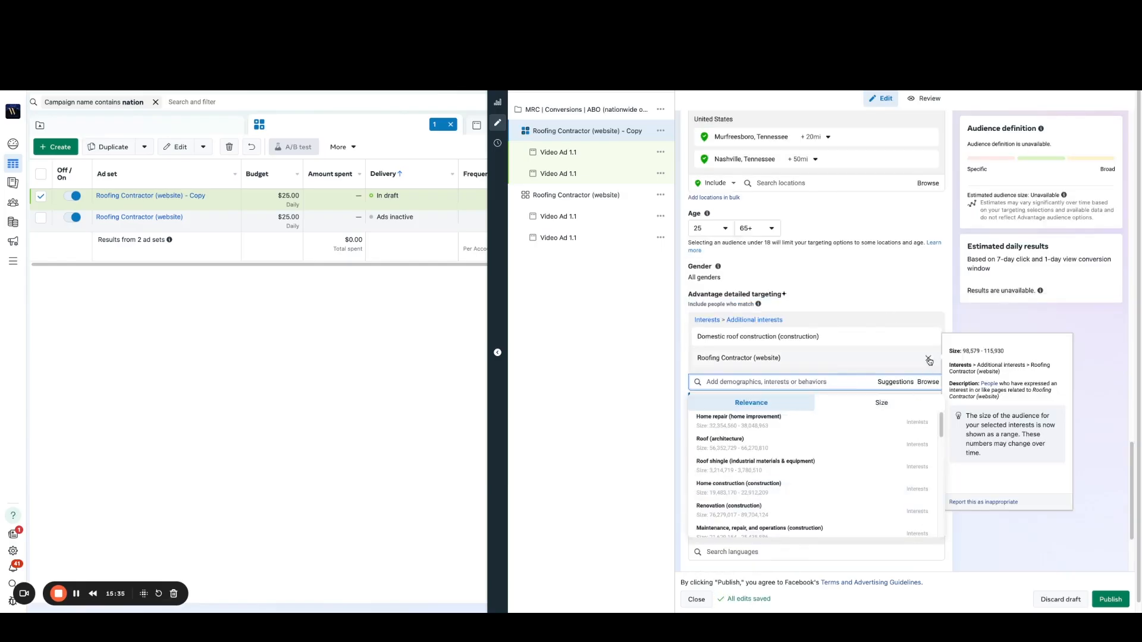
{"action": "left_click", "coordinate": [928, 359]}
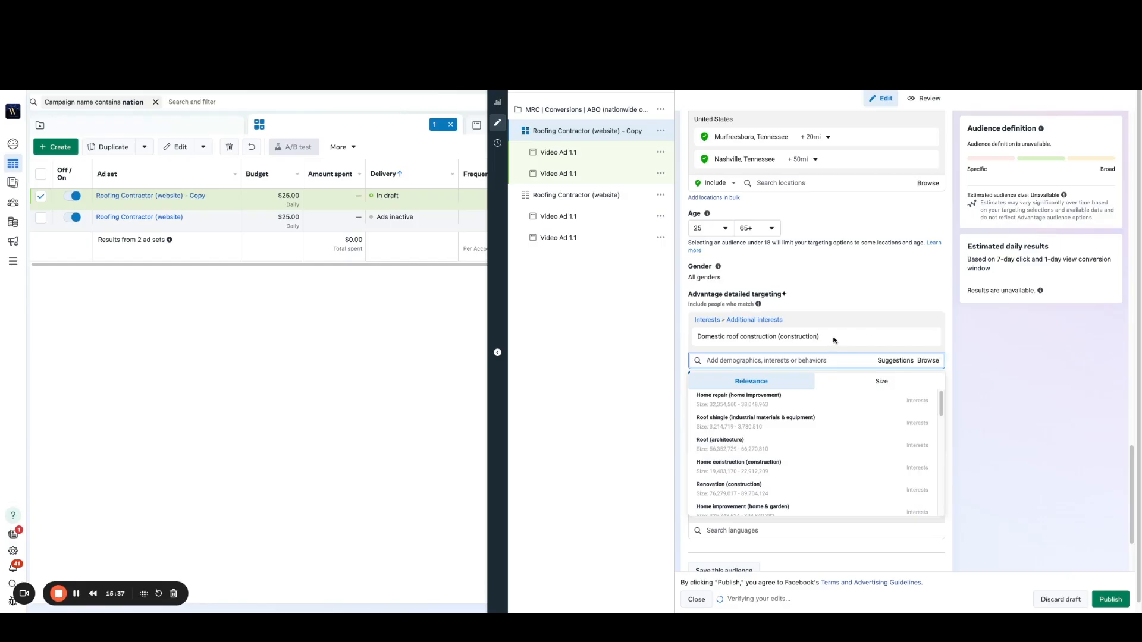
Step: Rename the copied ad set as Domestic roof construction (construction), copying the name from its targeted interest
{"action": "left_click_drag", "start_coordinate": [835, 340], "coordinate": [696, 339]}
{"action": "key", "text": "ctrl+c"}
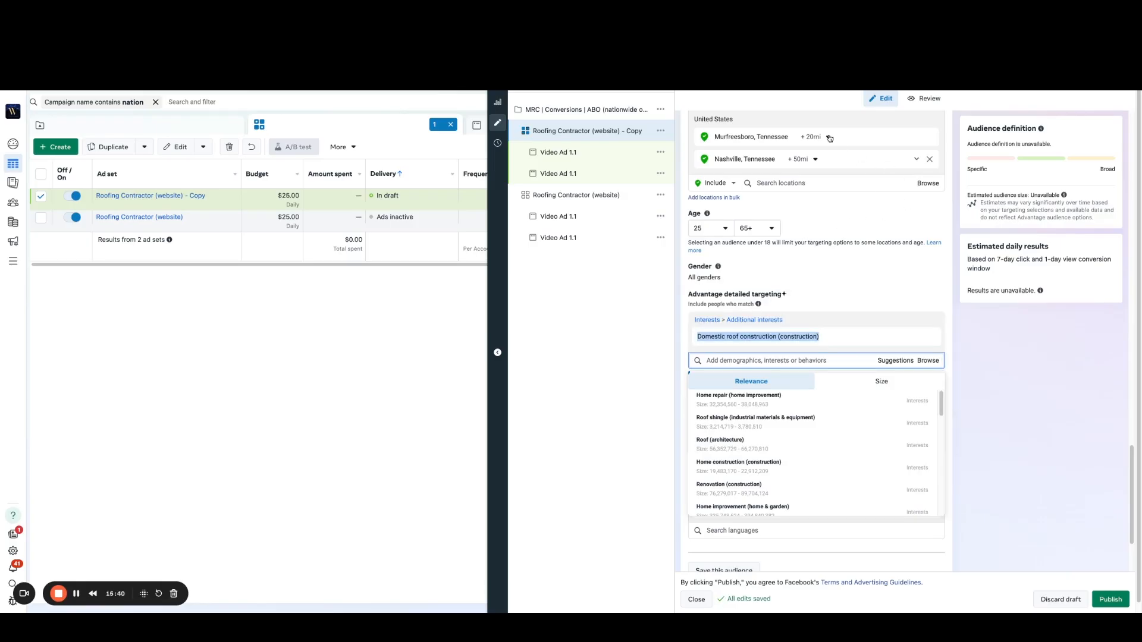
{"action": "scroll", "coordinate": [785, 134], "scroll_direction": "up", "scroll_amount": 10}
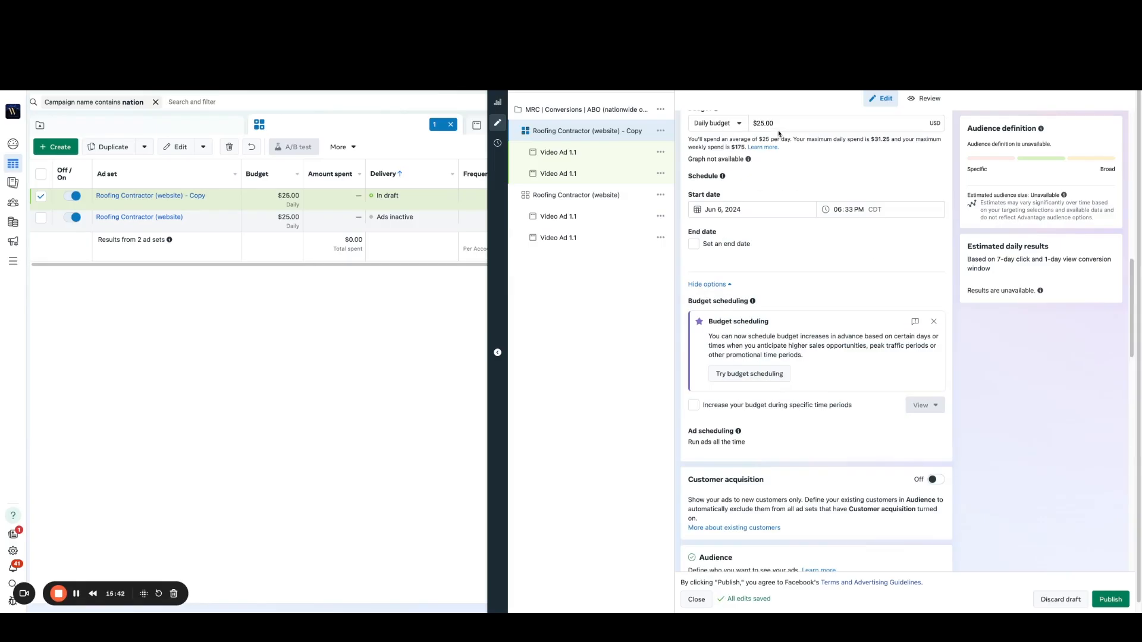
{"action": "left_click", "coordinate": [561, 132]}
{"action": "left_click", "coordinate": [561, 132]}
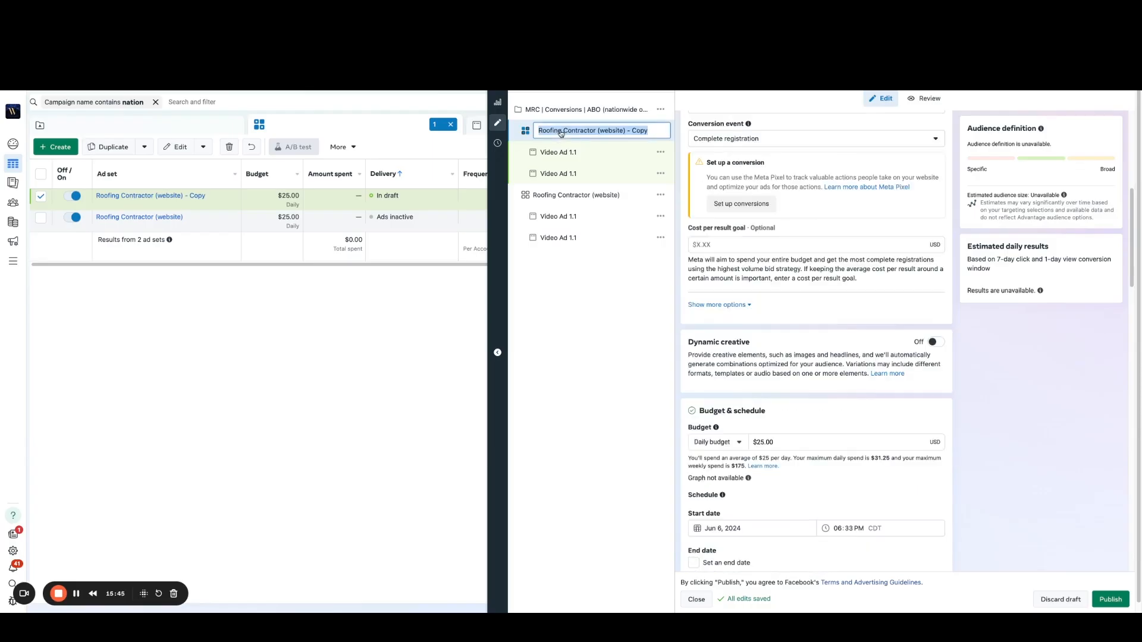
{"action": "key", "text": "ctrl+v"}
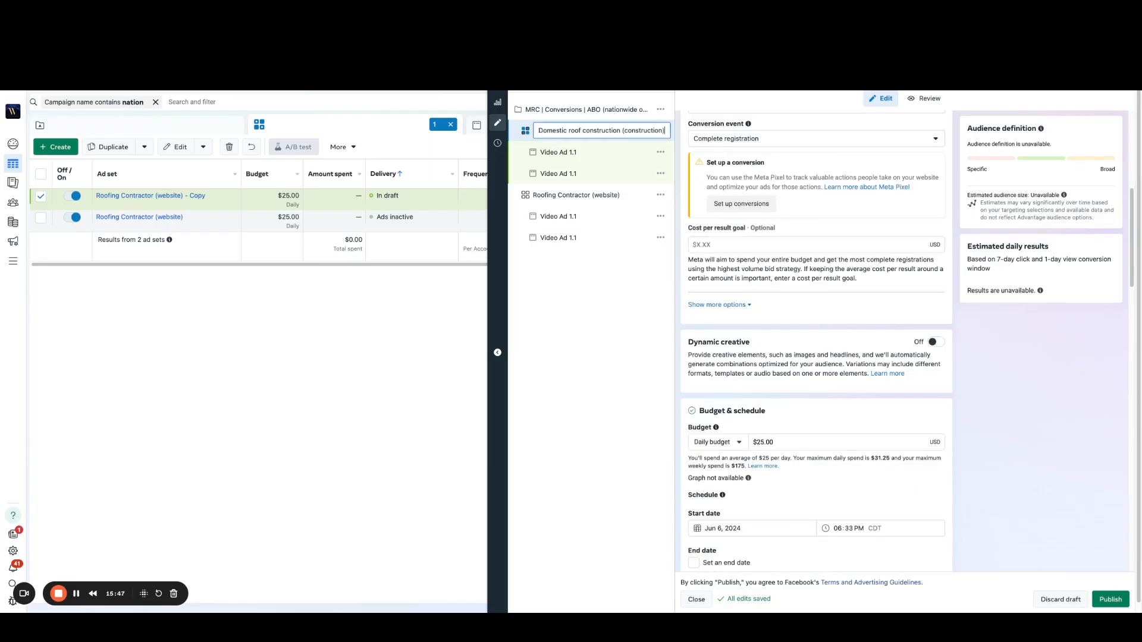
{"action": "key", "text": "Return"}
Step: Duplicate the Domestic roof construction (construction) ad set into the original campaign with 10 copies
{"action": "left_click", "coordinate": [662, 132]}
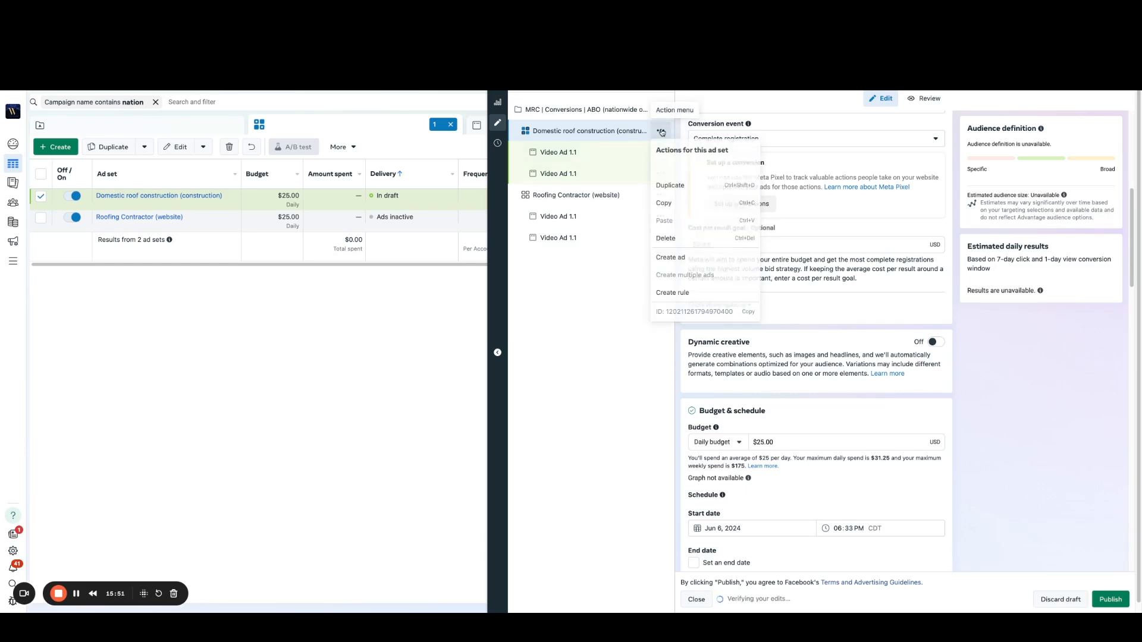
{"action": "left_click", "coordinate": [671, 186]}
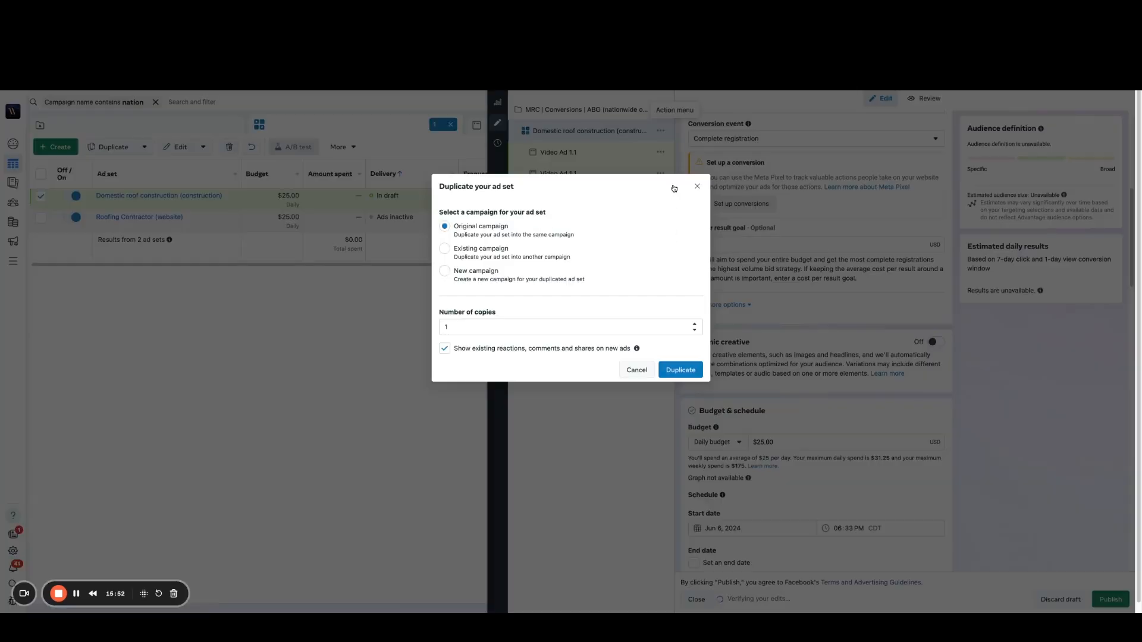
{"action": "left_click", "coordinate": [462, 328]}
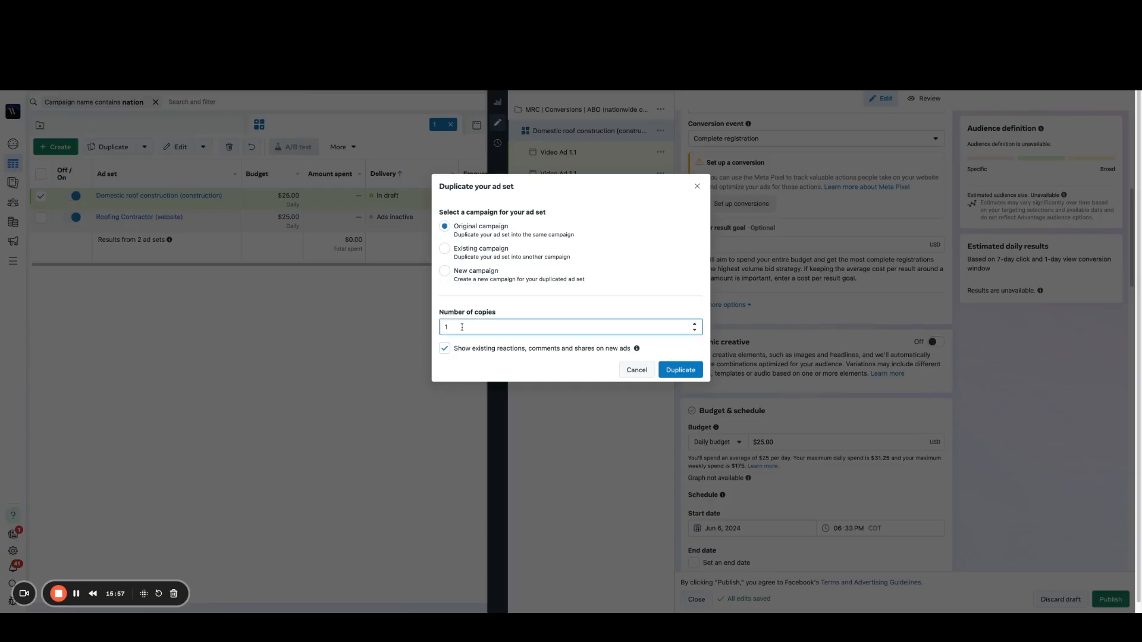
{"action": "type", "text": "0"}
{"action": "left_click", "coordinate": [681, 369]}
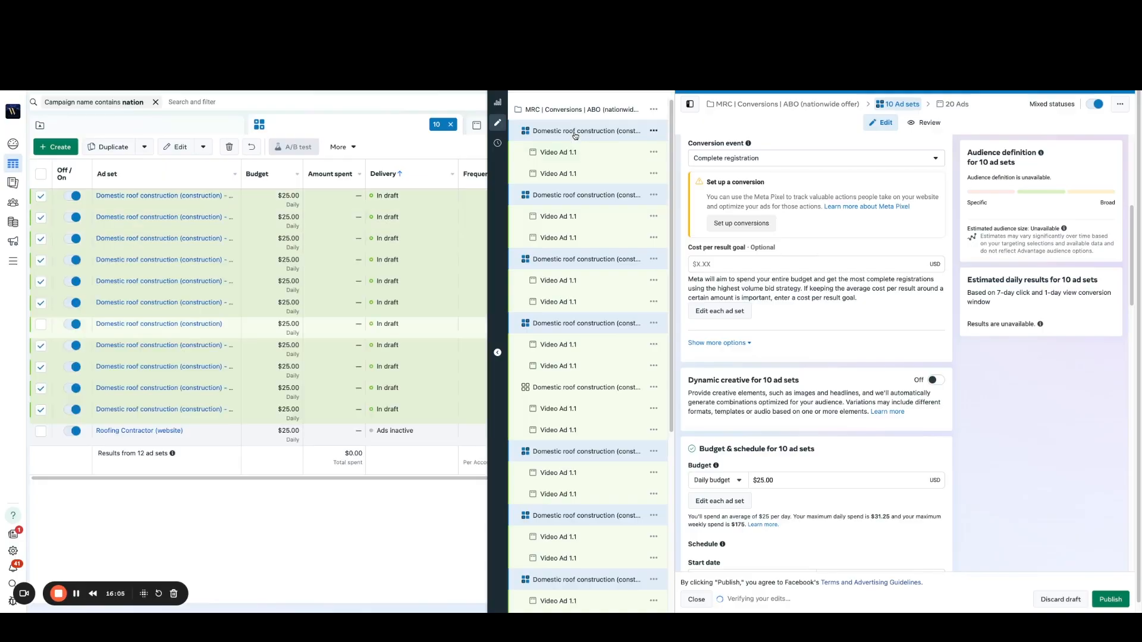
Step: In the first listed copy's detailed targeting, replace Domestic roof construction (construction) with the suggested interest Roof shingle (industrial materials & equipment)
{"action": "left_click", "coordinate": [575, 135]}
{"action": "scroll", "coordinate": [852, 385], "scroll_direction": "down", "scroll_amount": 8}
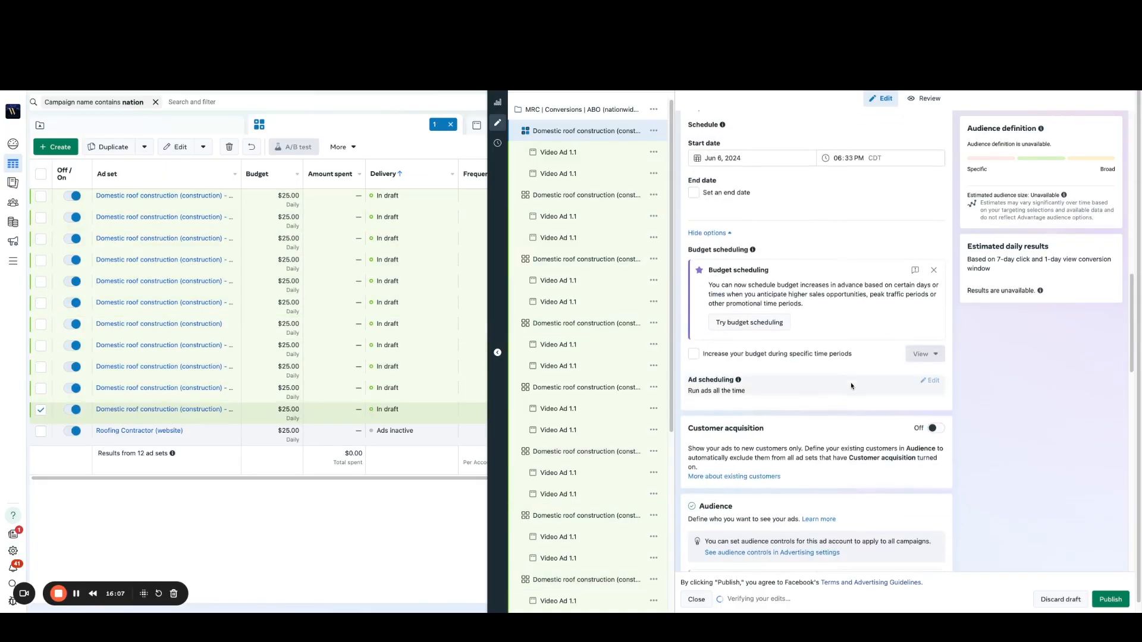
{"action": "scroll", "coordinate": [882, 355], "scroll_direction": "down", "scroll_amount": 7}
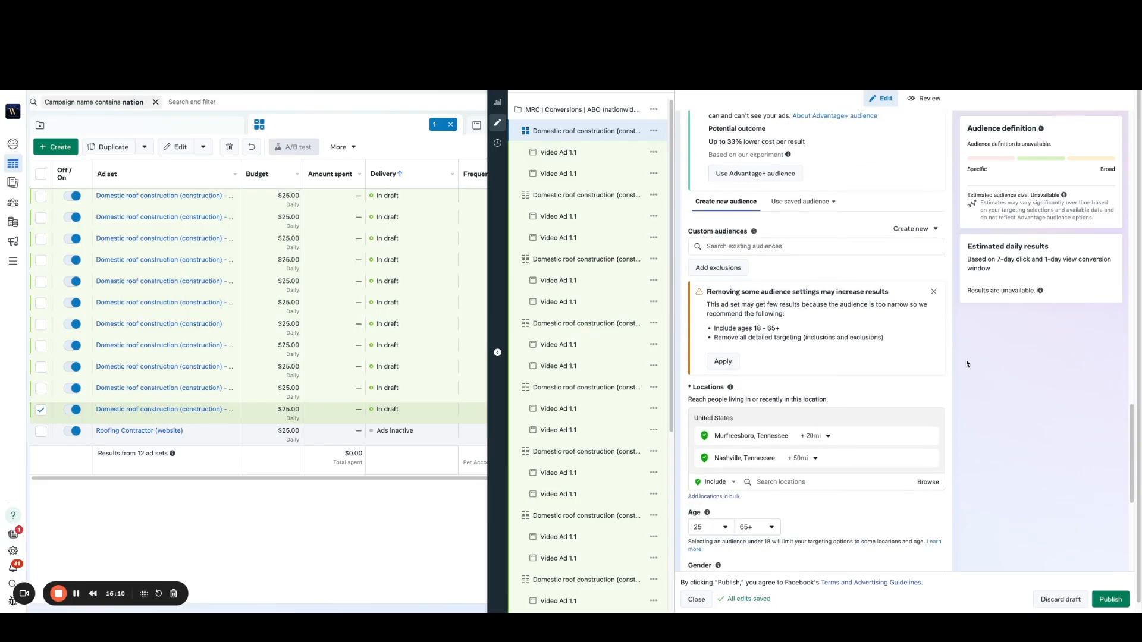
{"action": "scroll", "coordinate": [969, 362], "scroll_direction": "down", "scroll_amount": 3}
{"action": "scroll", "coordinate": [892, 357], "scroll_direction": "down", "scroll_amount": 2}
{"action": "mouse_move", "coordinate": [809, 342]}
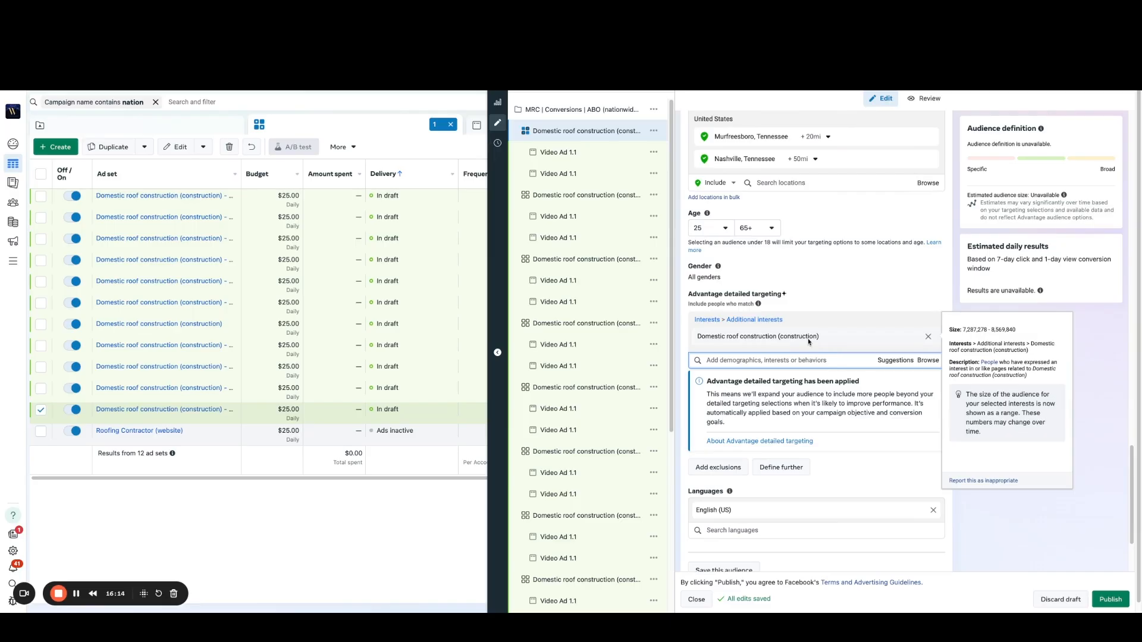
{"action": "left_click", "coordinate": [902, 361]}
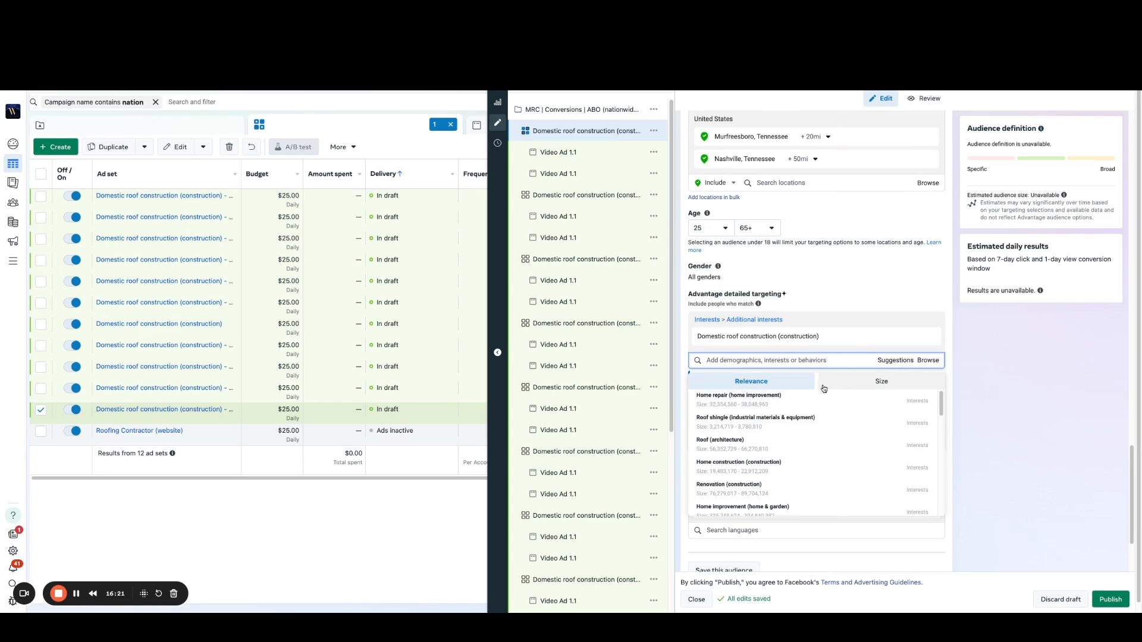
{"action": "mouse_move", "coordinate": [775, 429]}
{"action": "mouse_move", "coordinate": [778, 405]}
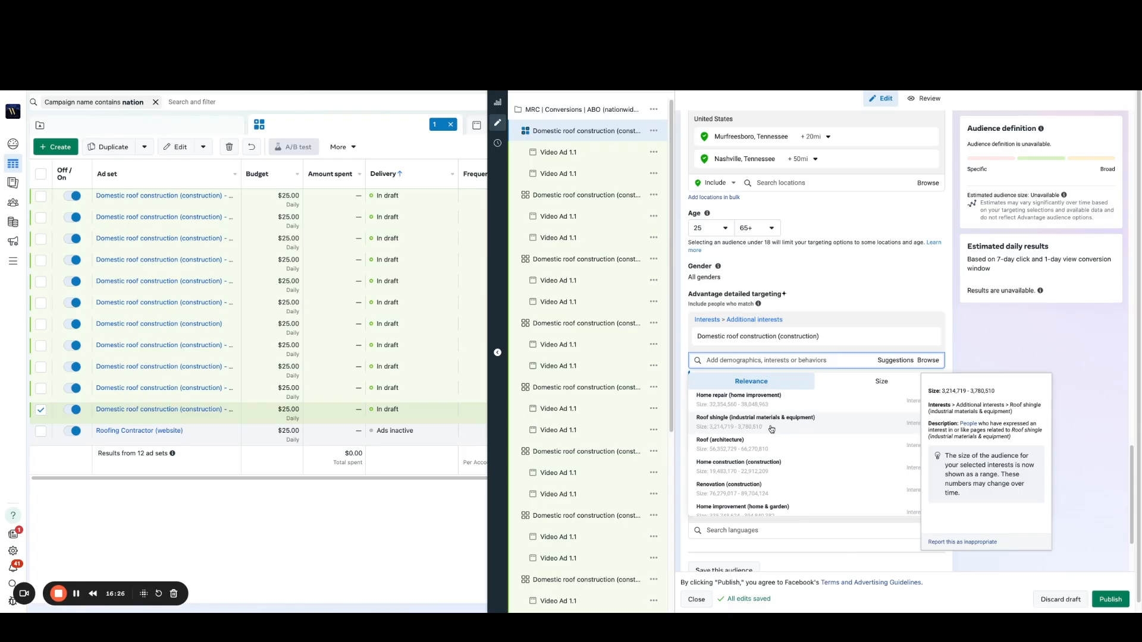
{"action": "left_click", "coordinate": [771, 429]}
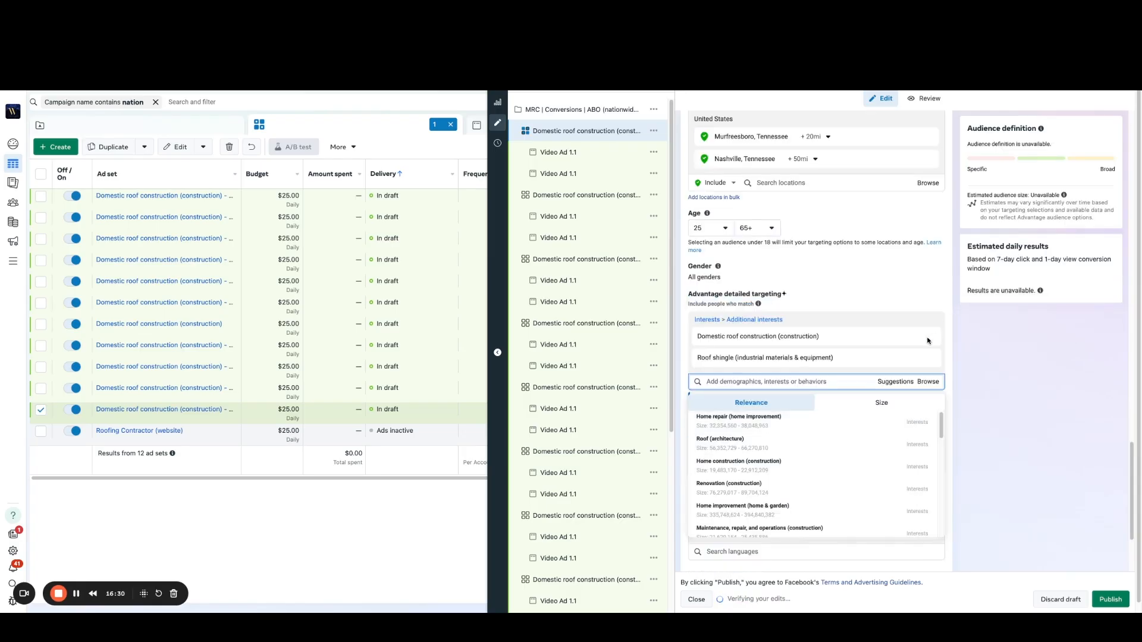
{"action": "left_click", "coordinate": [927, 338]}
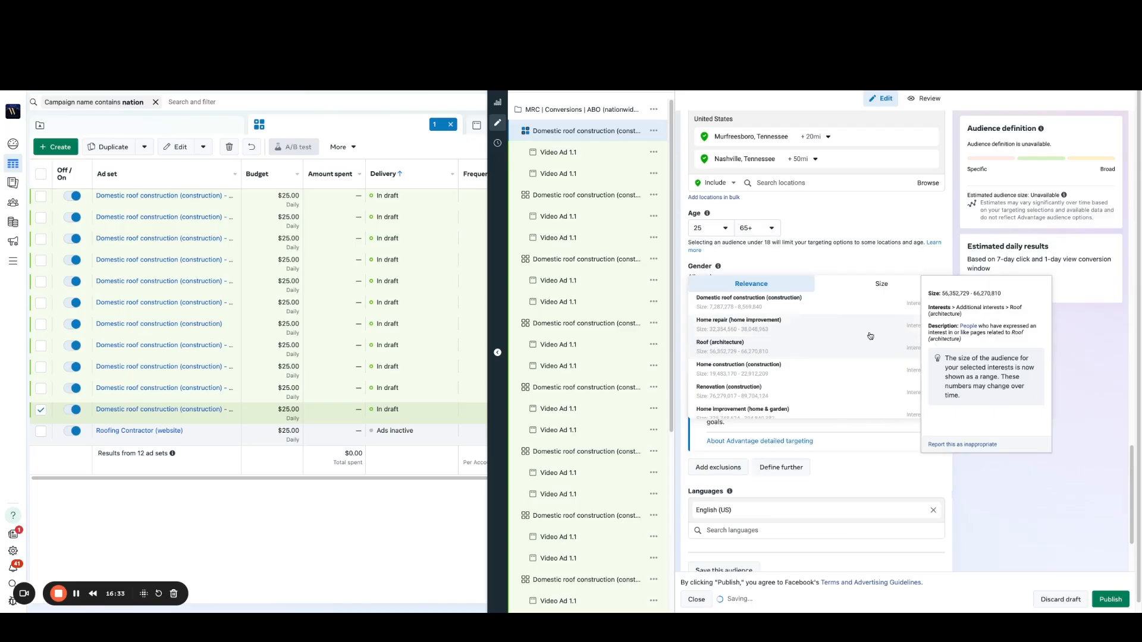
Step: Rename that first ad set copy as Roof shingle (industrial materials & equipment), copying the interest's name
{"action": "left_click_drag", "start_coordinate": [850, 341], "coordinate": [699, 338]}
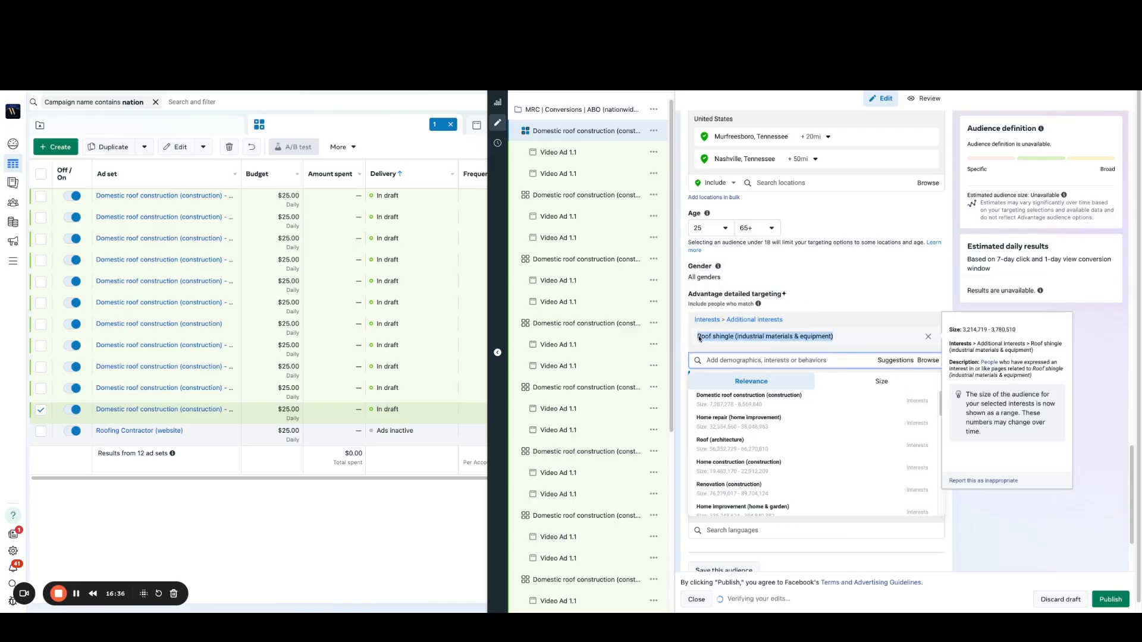
{"action": "left_click", "coordinate": [559, 134]}
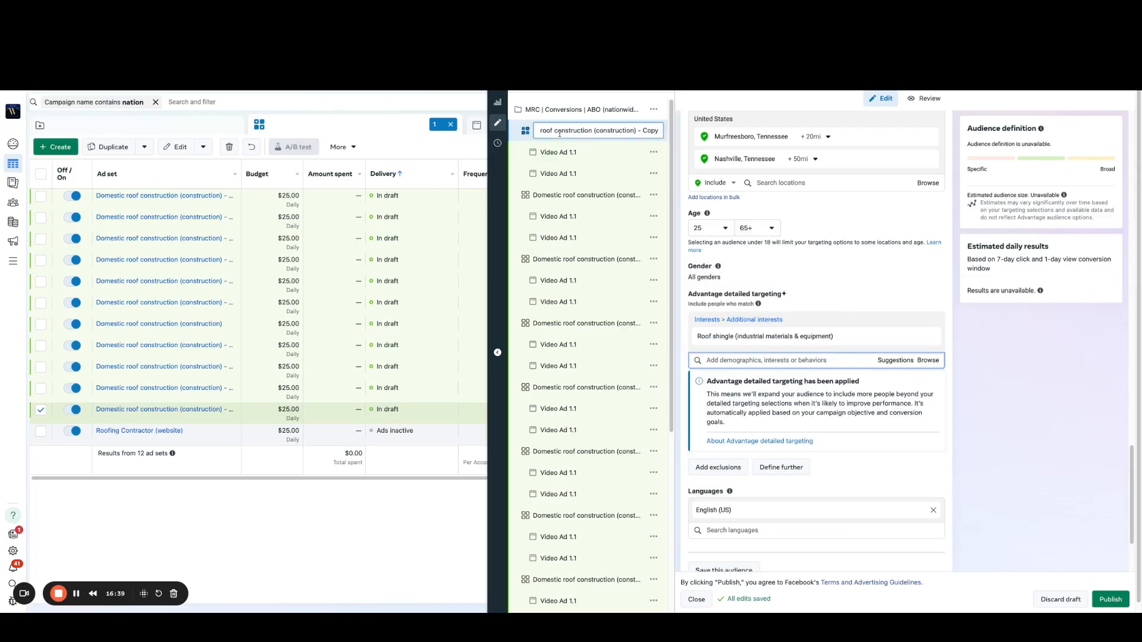
{"action": "key", "text": "ctrl+v"}
{"action": "key", "text": "Return"}
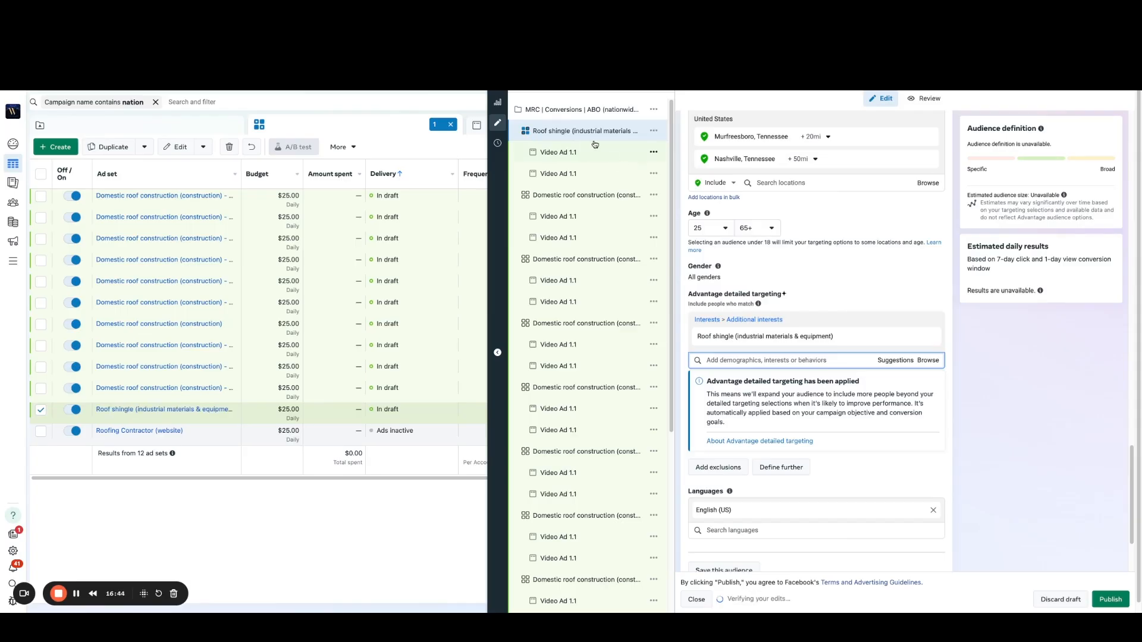
Step: In the second listed ad set copy's detailed targeting, replace Domestic roof construction (construction) with the suggested interest Roof (architecture)
{"action": "left_click", "coordinate": [558, 198]}
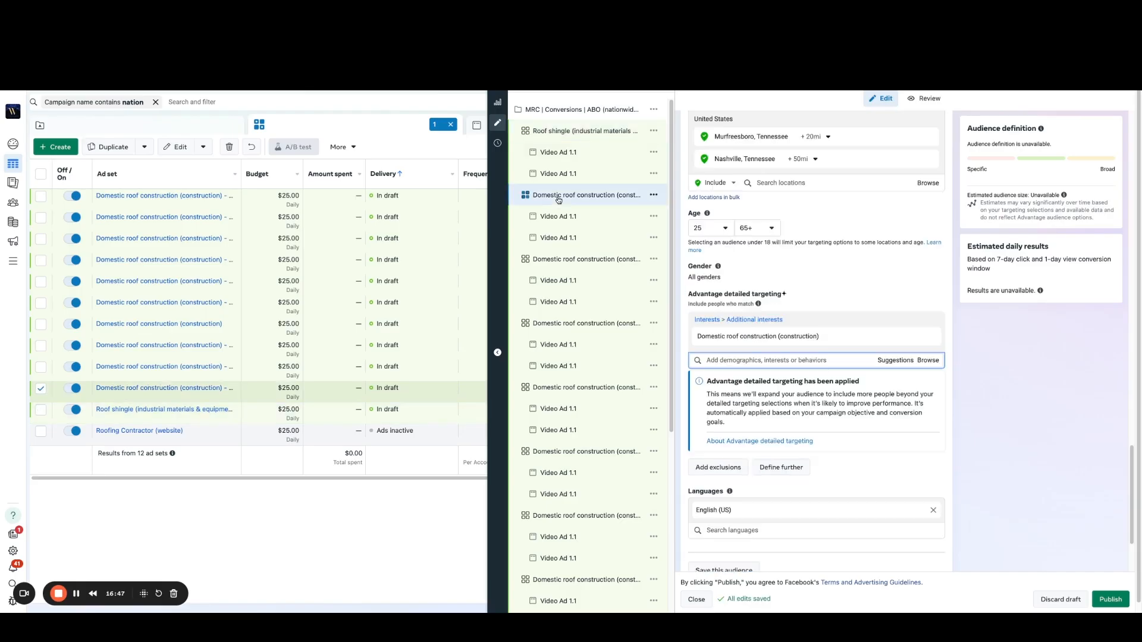
{"action": "left_click", "coordinate": [886, 360]}
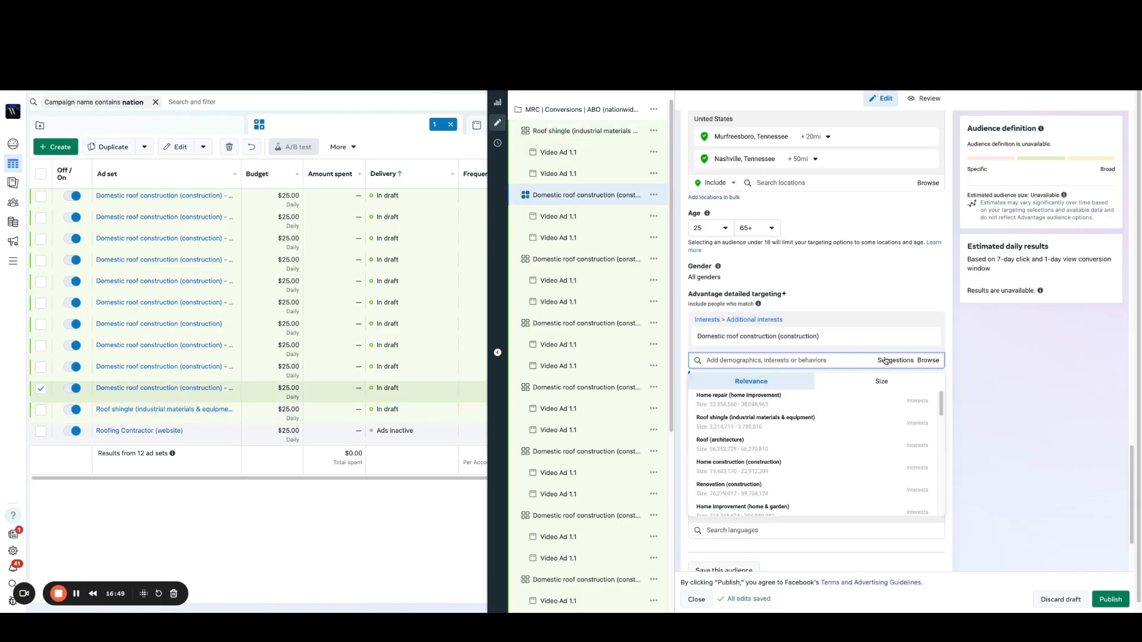
{"action": "mouse_move", "coordinate": [786, 445]}
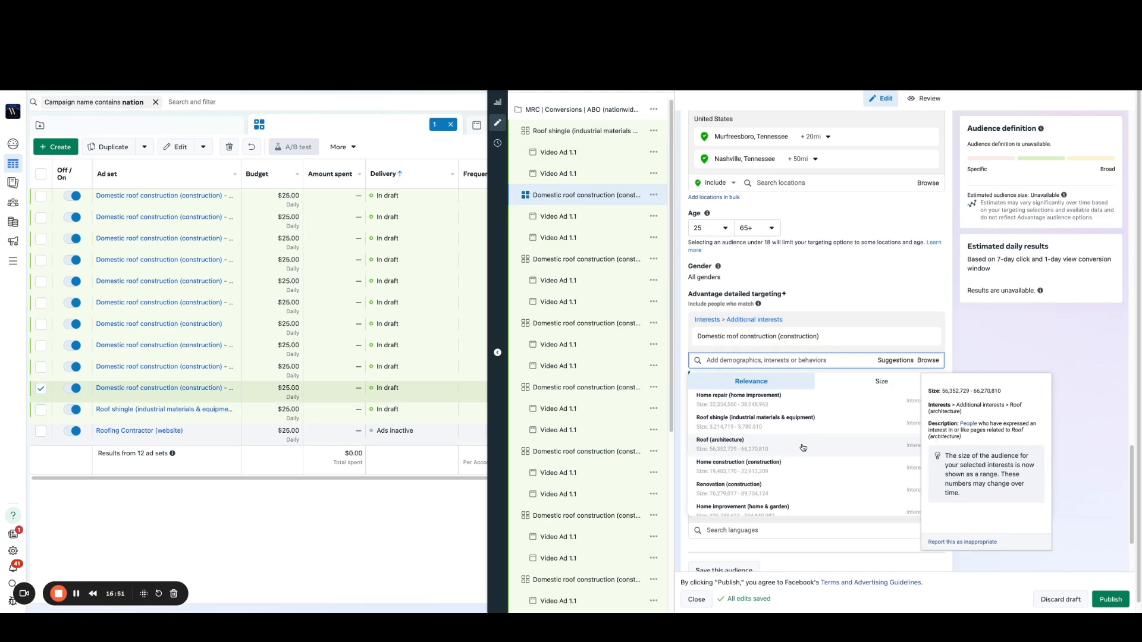
{"action": "left_click", "coordinate": [786, 445]}
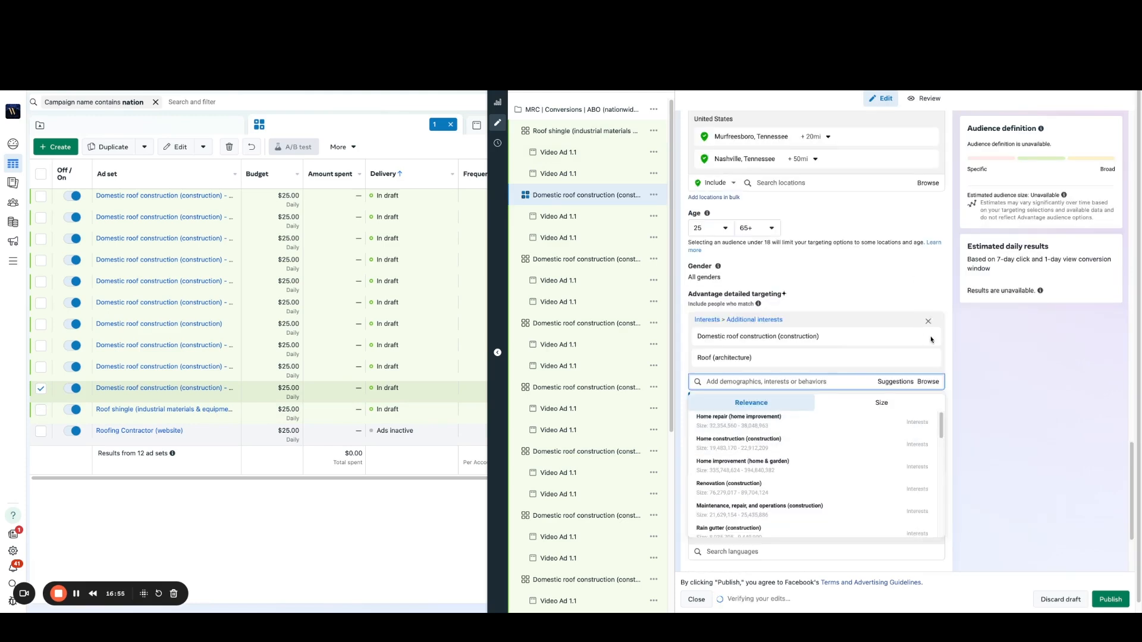
{"action": "mouse_move", "coordinate": [927, 343]}
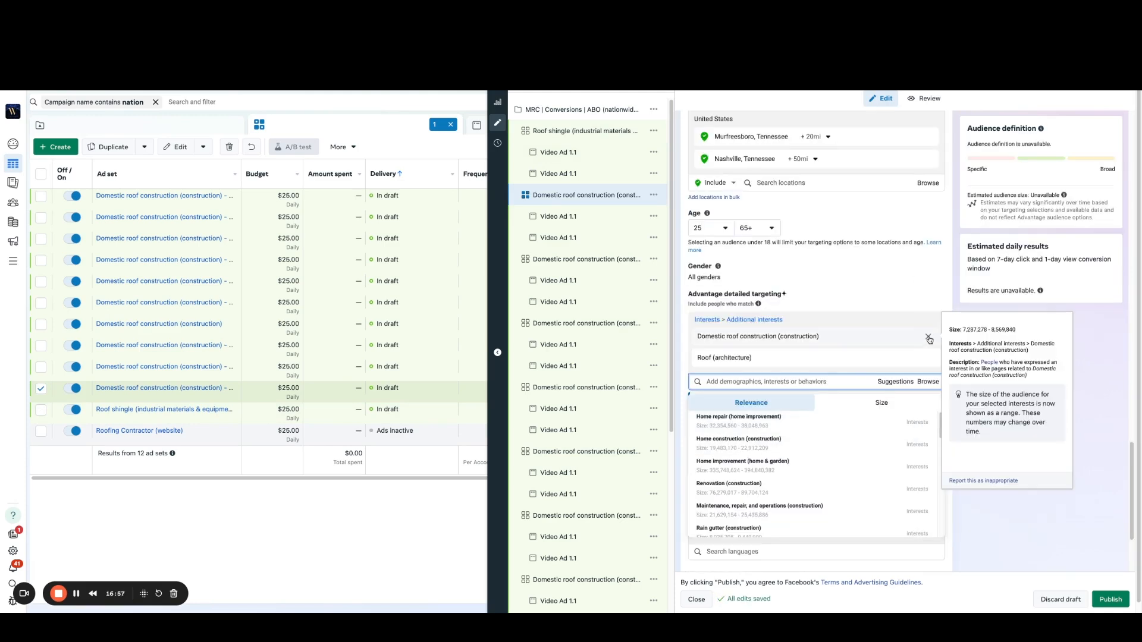
{"action": "left_click", "coordinate": [929, 340]}
{"action": "mouse_move", "coordinate": [767, 339]}
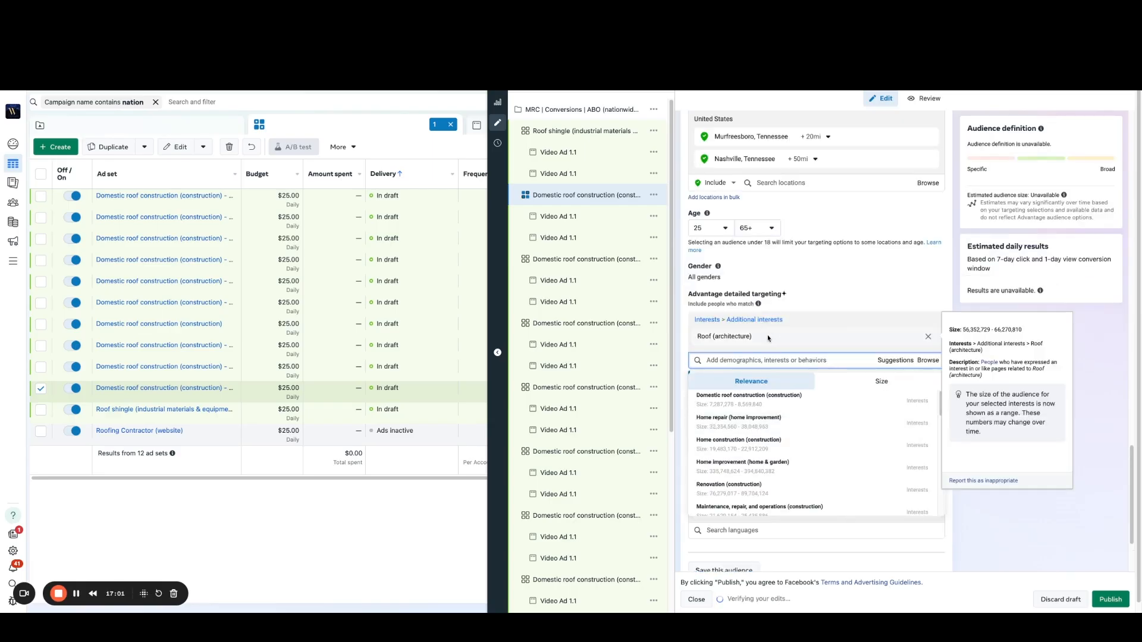
Step: Rename the second listed ad set copy as Roof (architecture), copying the interest's name
{"action": "triple_click", "coordinate": [703, 341]}
{"action": "key", "text": "ctrl+c"}
{"action": "left_click", "coordinate": [560, 197]}
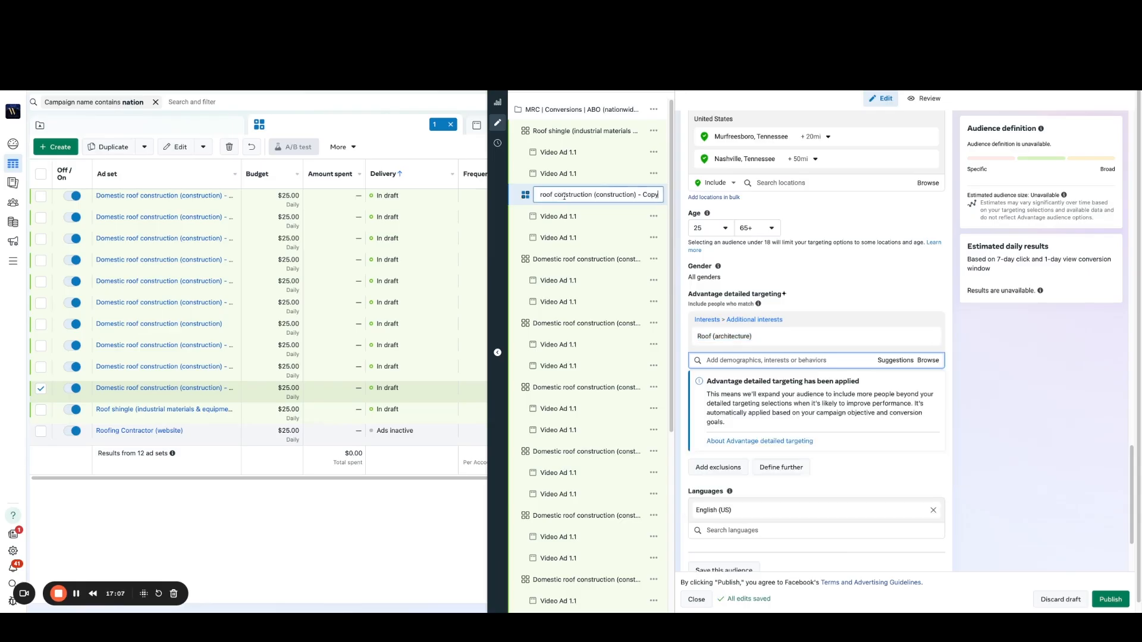
{"action": "key", "text": "ctrl+a"}
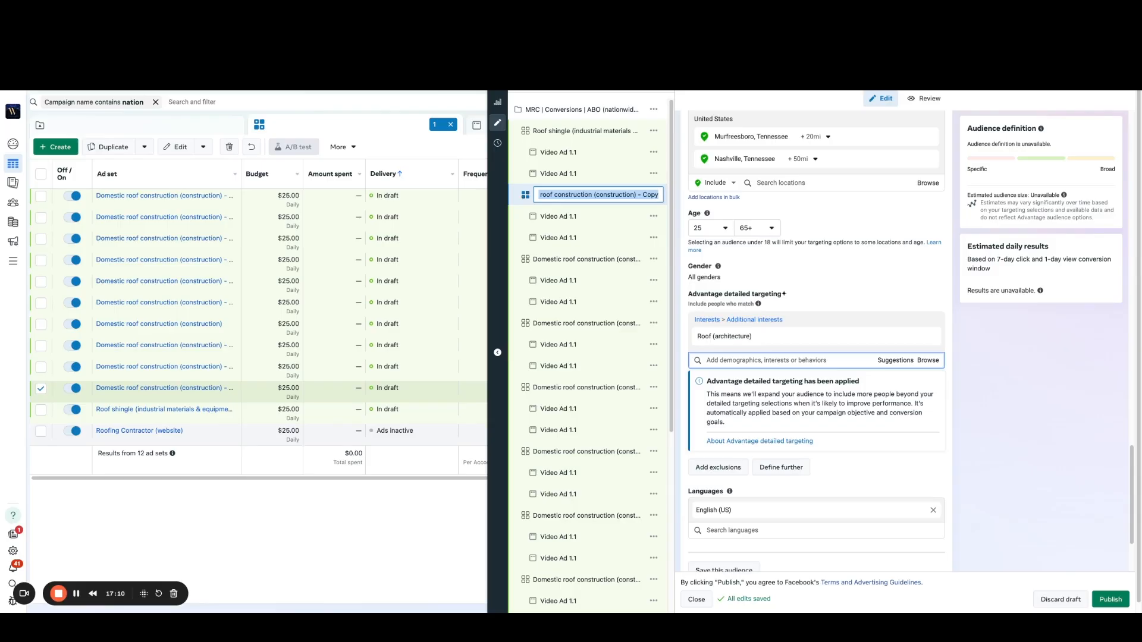
{"action": "key", "text": "ctrl+v"}
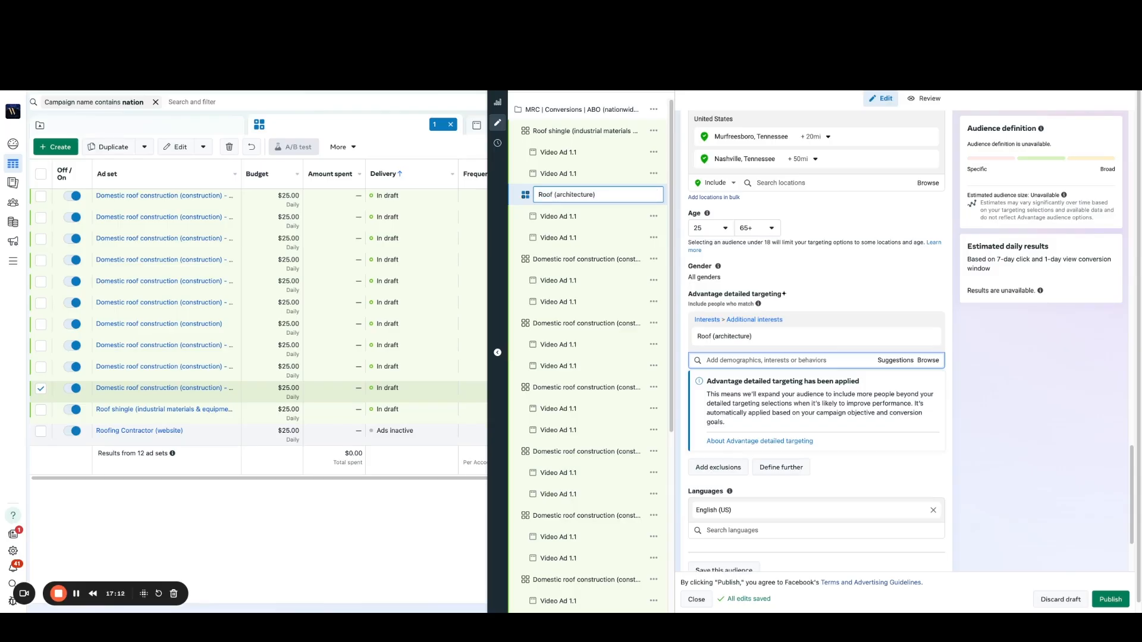
{"action": "key", "text": "Return"}
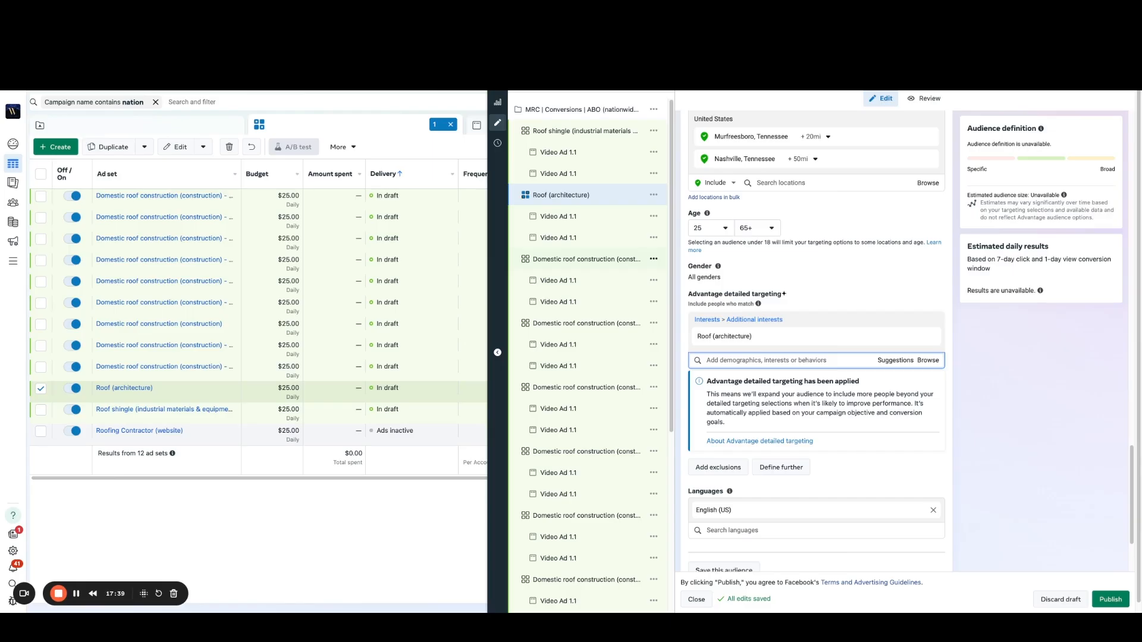
Step: In the third listed ad set copy's detailed targeting, replace Domestic roof construction (construction) with the suggested interest Home construction (construction)
{"action": "left_click", "coordinate": [586, 259]}
{"action": "left_click", "coordinate": [895, 360]}
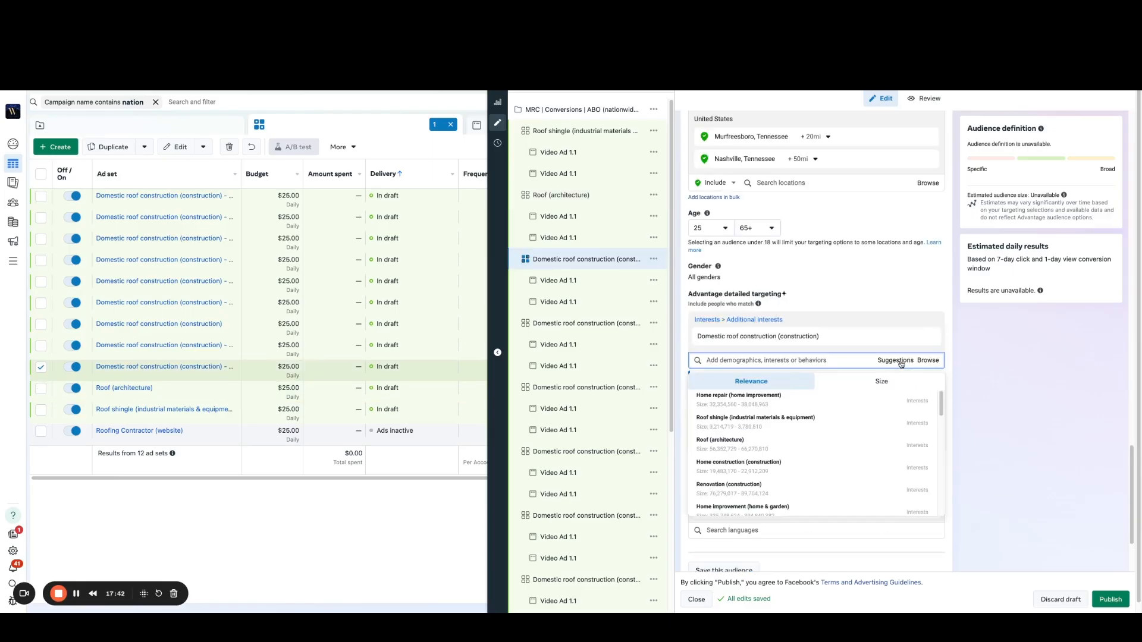
{"action": "mouse_move", "coordinate": [804, 468]}
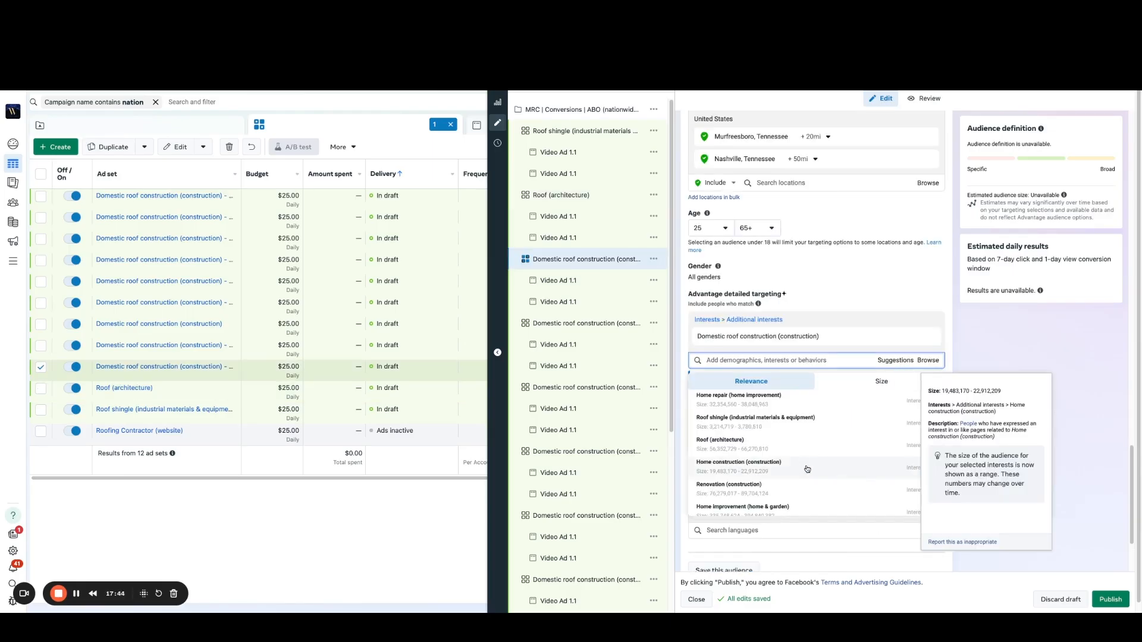
{"action": "scroll", "coordinate": [780, 463], "scroll_direction": "down", "scroll_amount": 1}
{"action": "scroll", "coordinate": [780, 466], "scroll_direction": "down", "scroll_amount": 3}
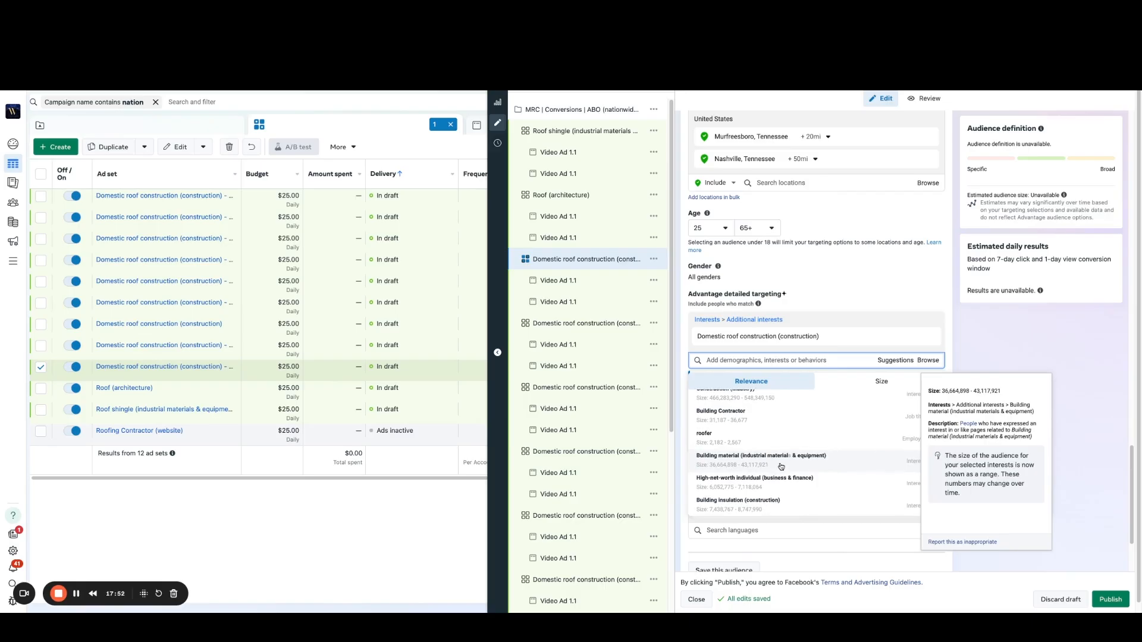
{"action": "scroll", "coordinate": [782, 465], "scroll_direction": "up", "scroll_amount": 2}
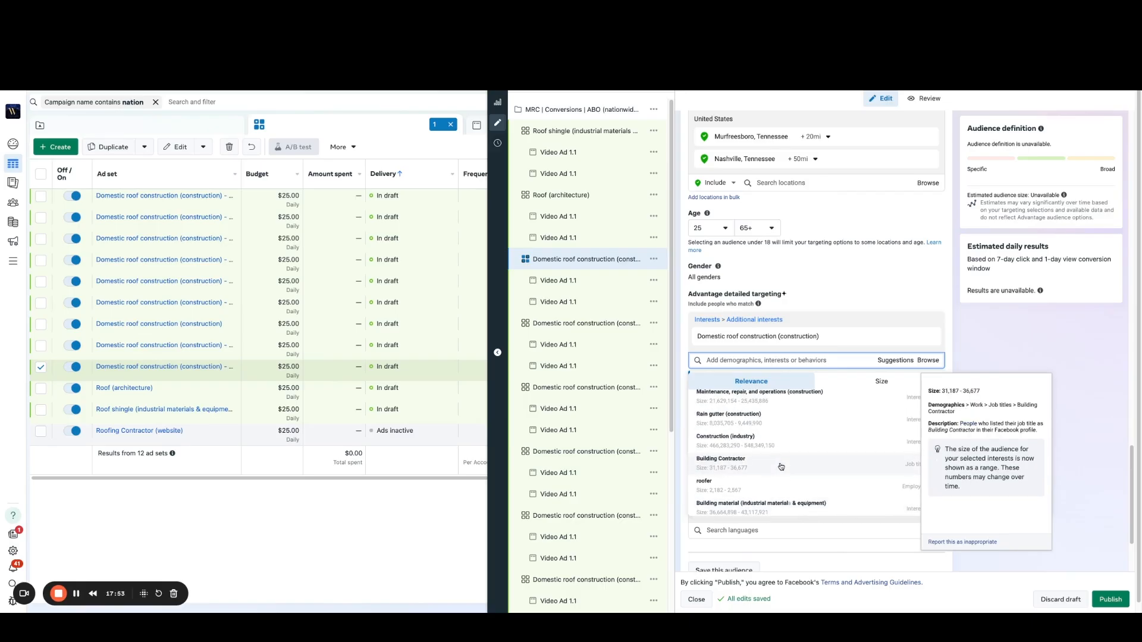
{"action": "scroll", "coordinate": [781, 466], "scroll_direction": "up", "scroll_amount": 2}
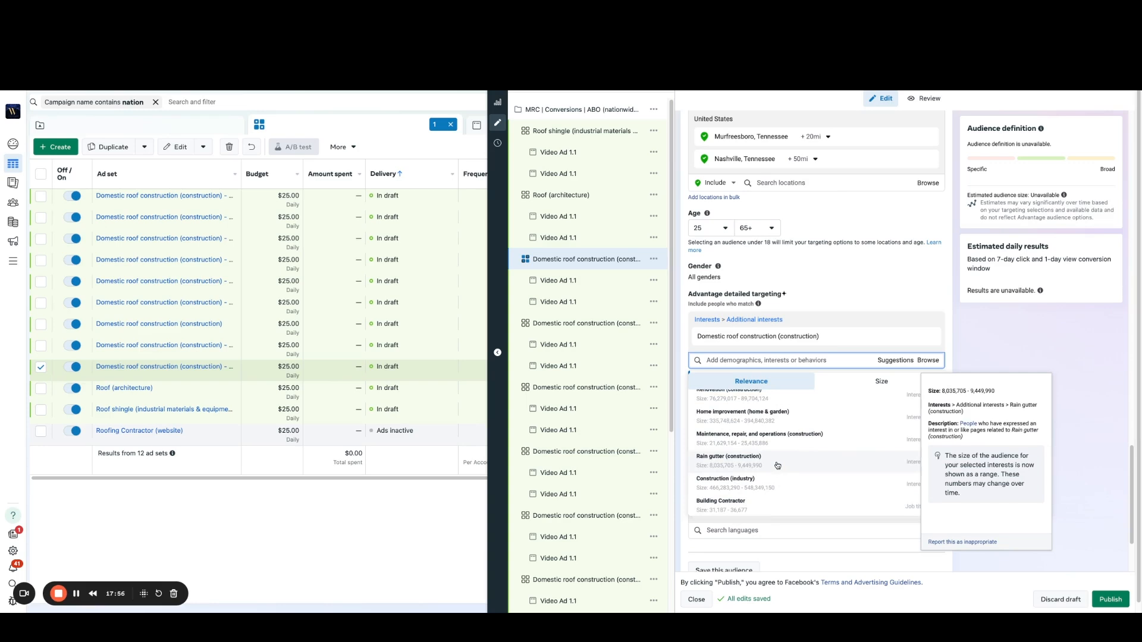
{"action": "scroll", "coordinate": [780, 464], "scroll_direction": "up", "scroll_amount": 1}
{"action": "scroll", "coordinate": [782, 463], "scroll_direction": "up", "scroll_amount": 1}
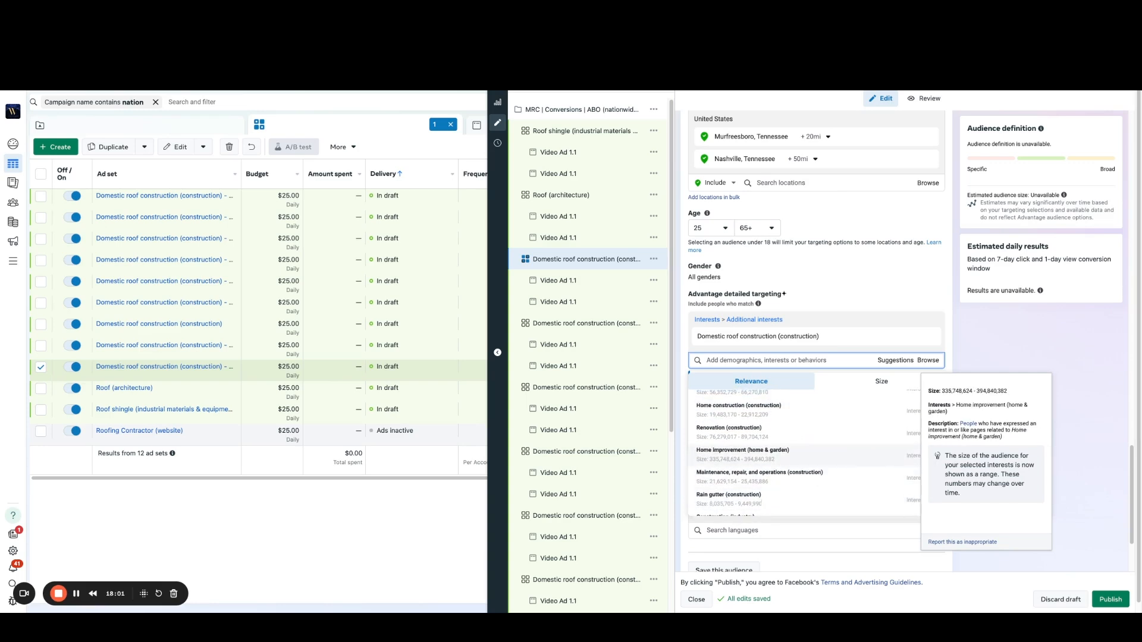
{"action": "scroll", "coordinate": [765, 427], "scroll_direction": "up", "scroll_amount": 2}
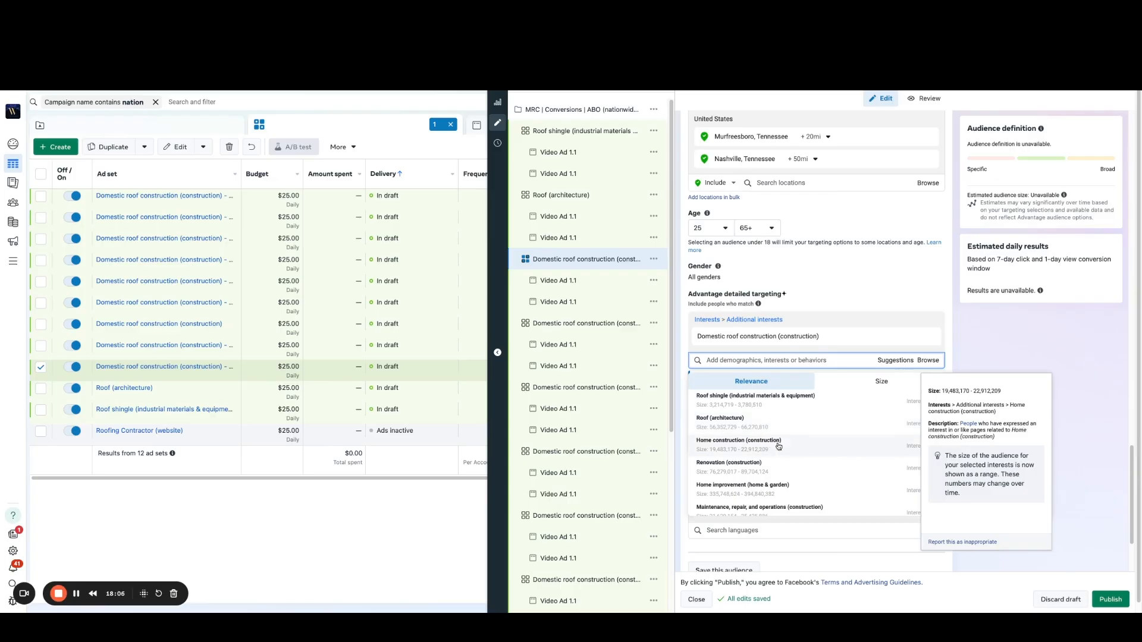
{"action": "left_click", "coordinate": [765, 448]}
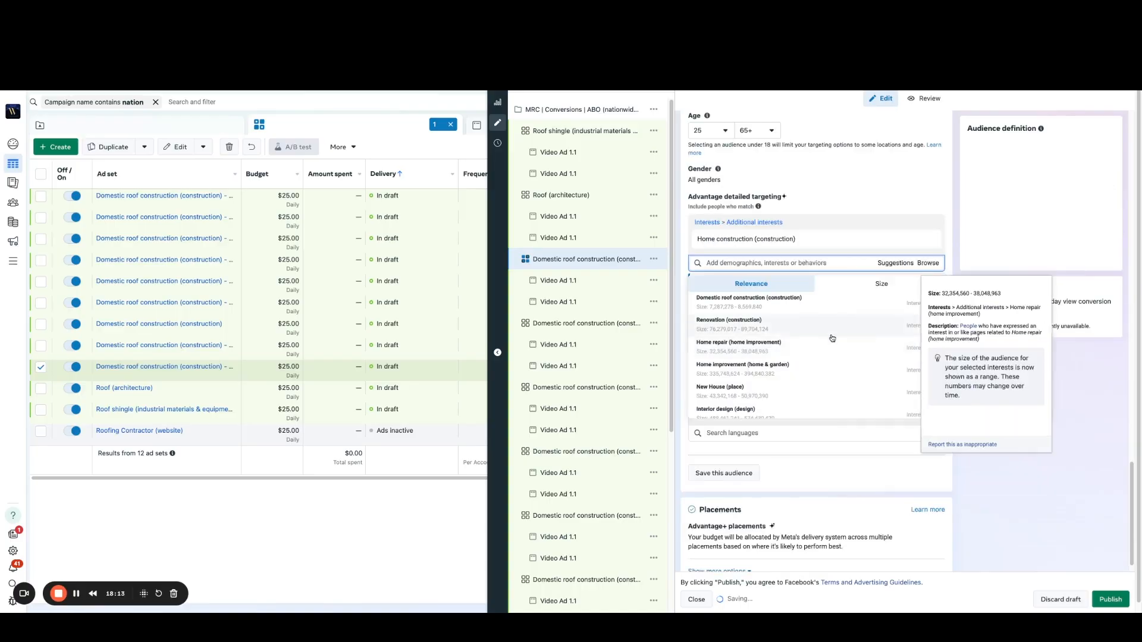
{"action": "scroll", "coordinate": [831, 337], "scroll_direction": "up", "scroll_amount": 2}
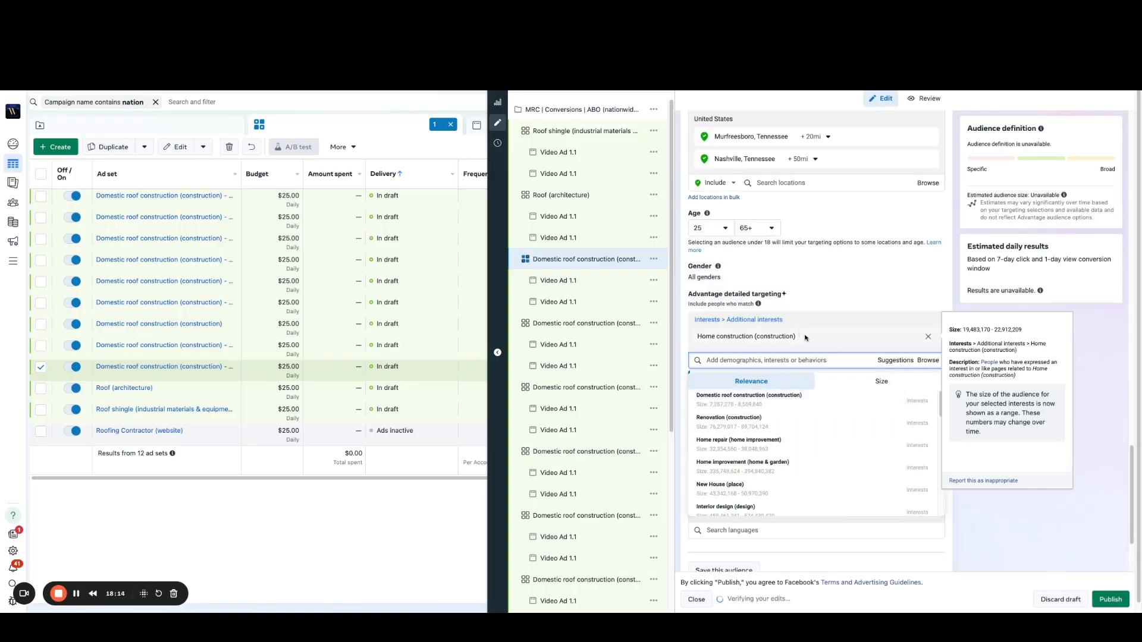
Step: Rename the third listed ad set copy as Home construction (construction), copying the interest's name
{"action": "left_click_drag", "start_coordinate": [698, 340], "coordinate": [690, 333]}
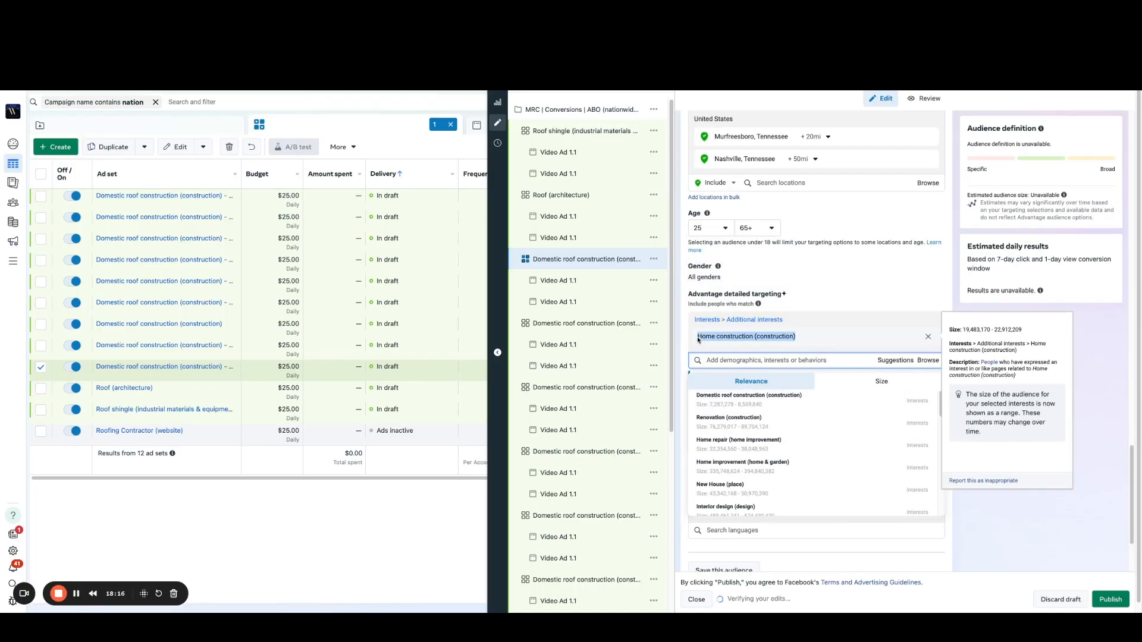
{"action": "left_click", "coordinate": [564, 258]}
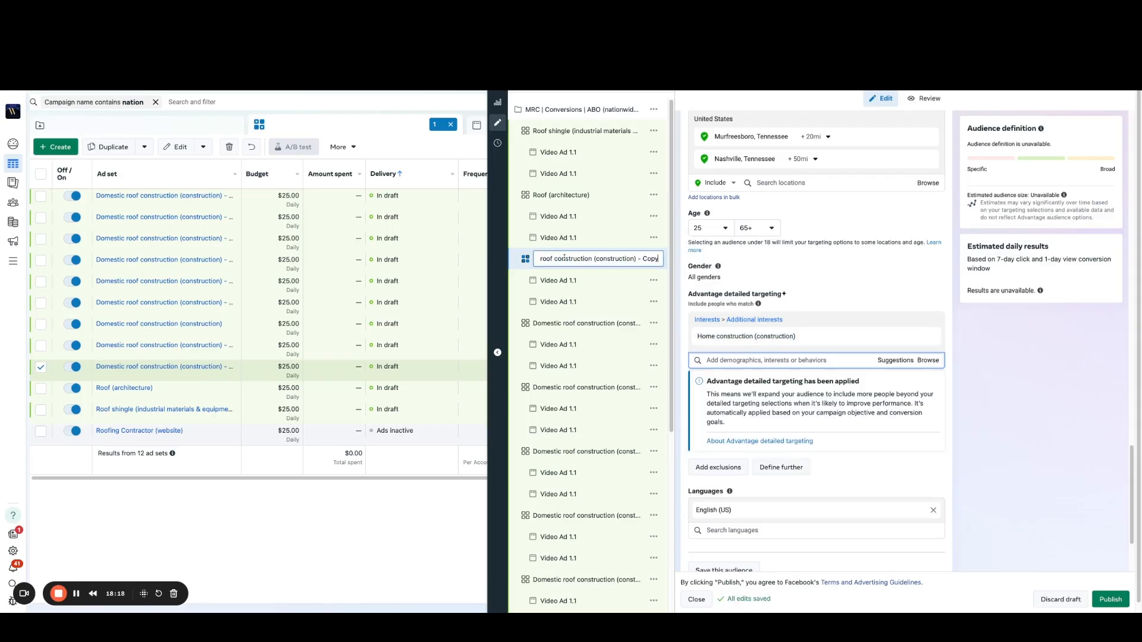
{"action": "key", "text": "ctrl+a"}
{"action": "type", "text": "Home construction (construction)"}
{"action": "key", "text": "Return"}
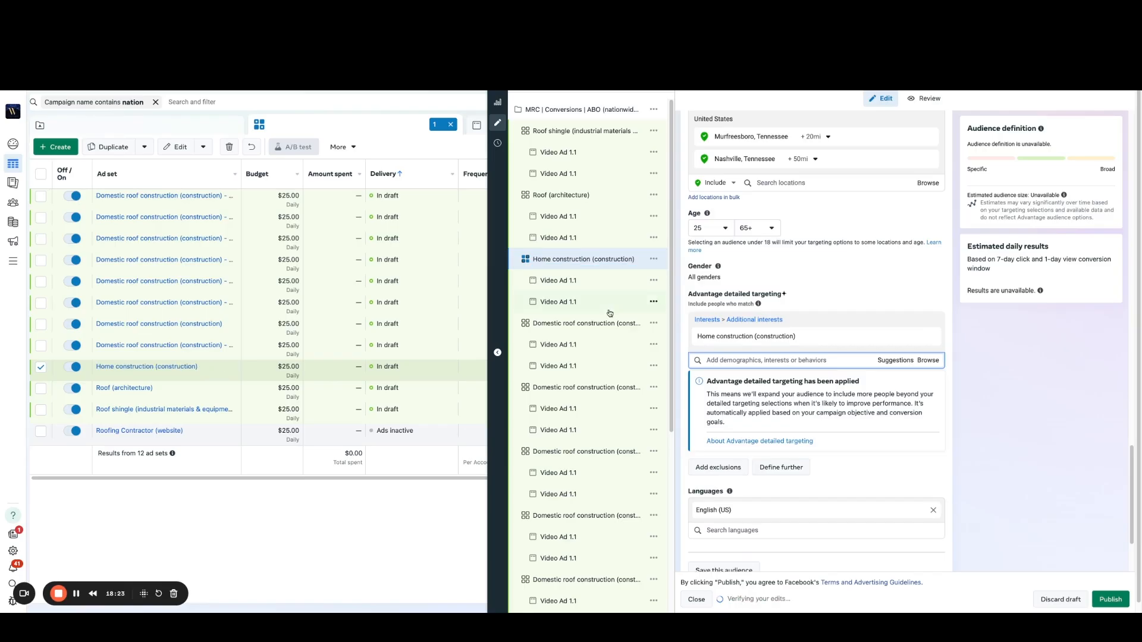
Step: Search the fourth listed ad set copy's detailed targeting for home buyer and home seller interests, and close the editor
{"action": "left_click", "coordinate": [581, 327]}
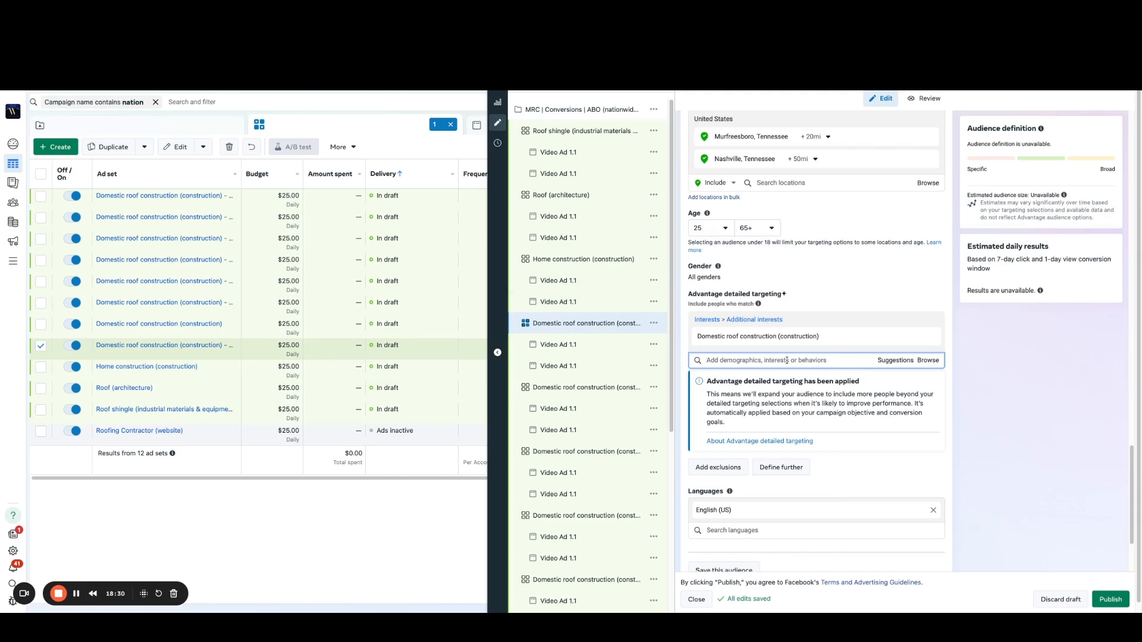
{"action": "type", "text": "shu"}
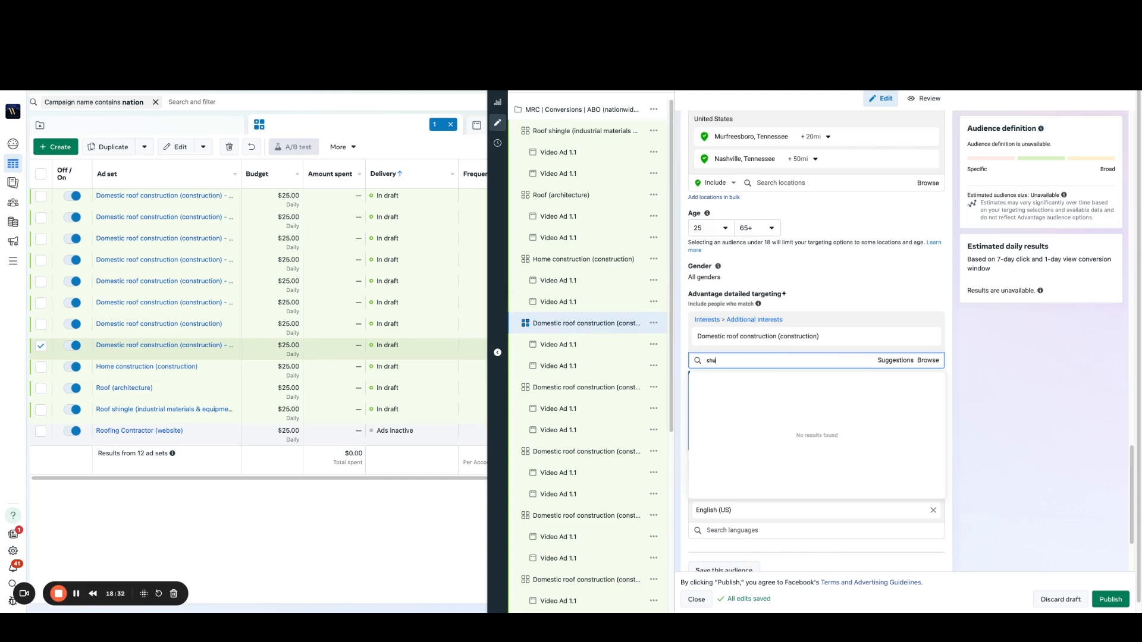
{"action": "key", "text": "BackSpace"}
{"action": "key", "text": "BackSpace"}
{"action": "key", "text": "BackSpace"}
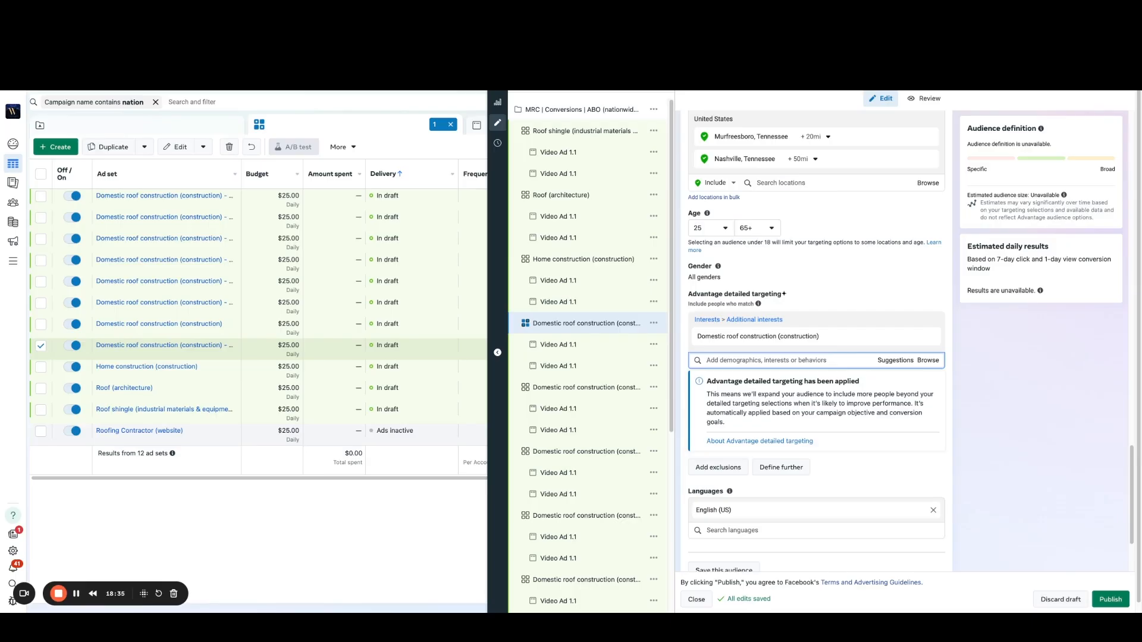
{"action": "type", "text": "h"}
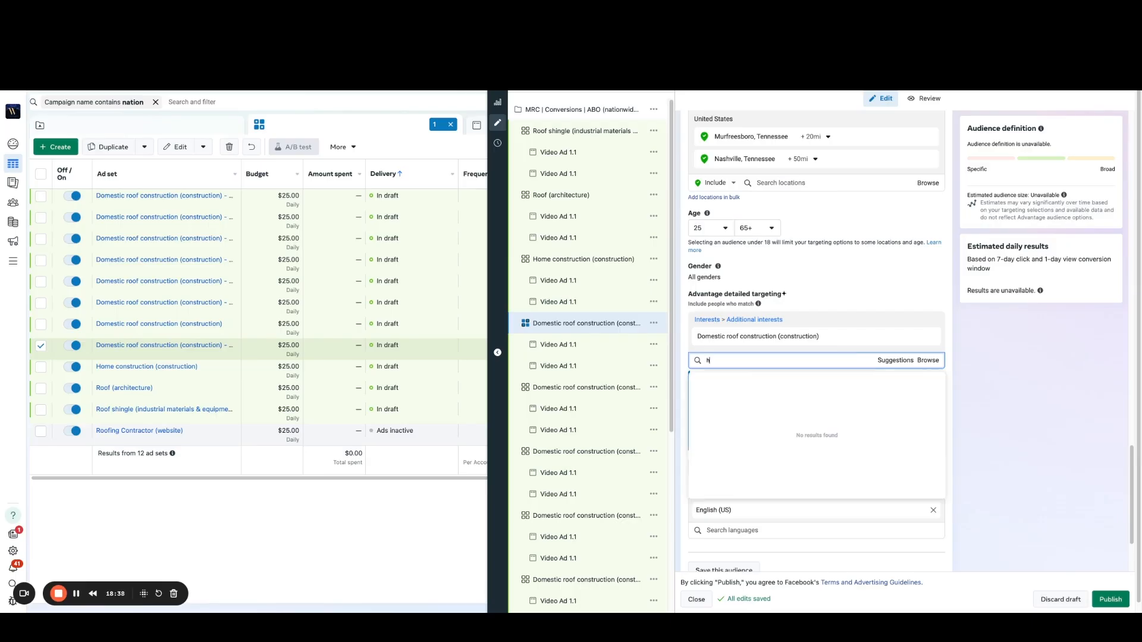
{"action": "type", "text": "ome buyer"}
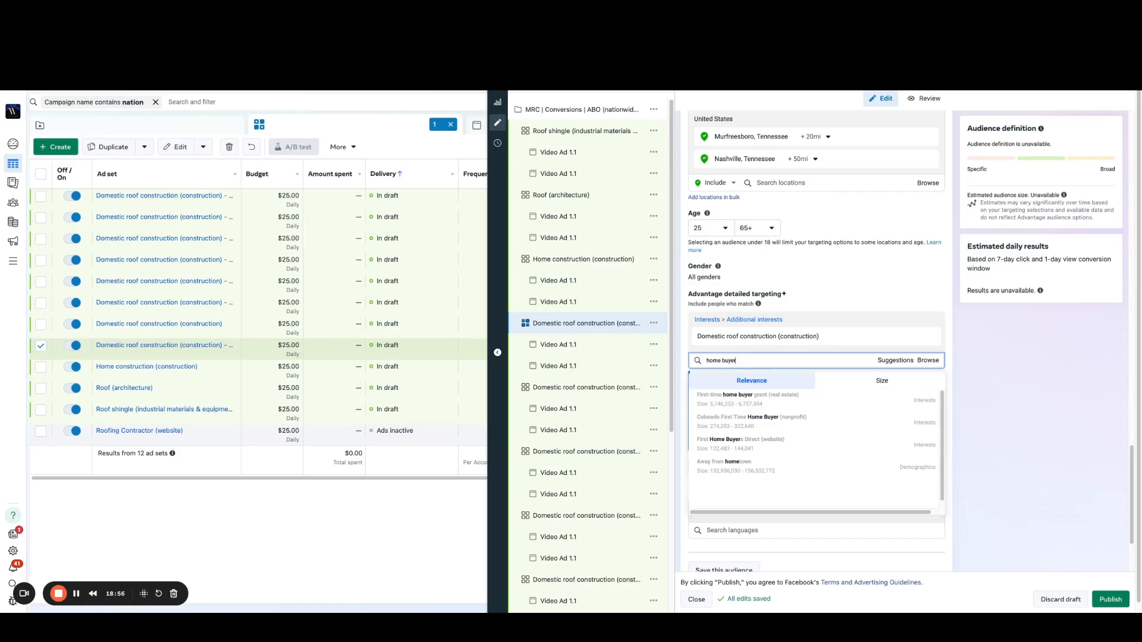
{"action": "triple_click", "coordinate": [730, 360]}
{"action": "type", "text": "home seller"}
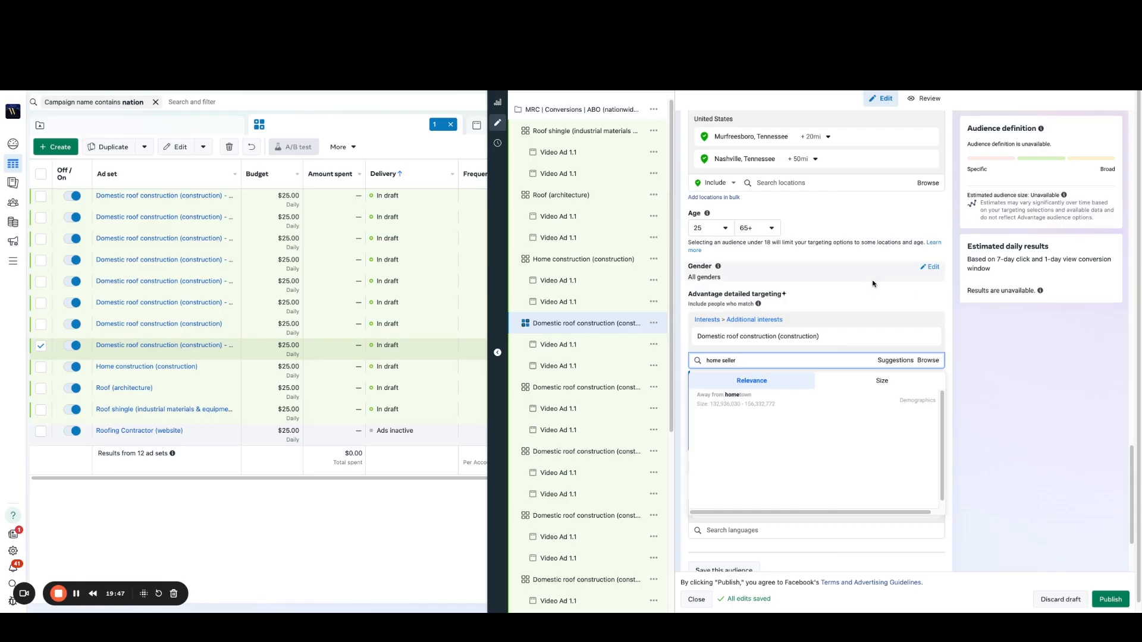
{"action": "left_click", "coordinate": [495, 78]}
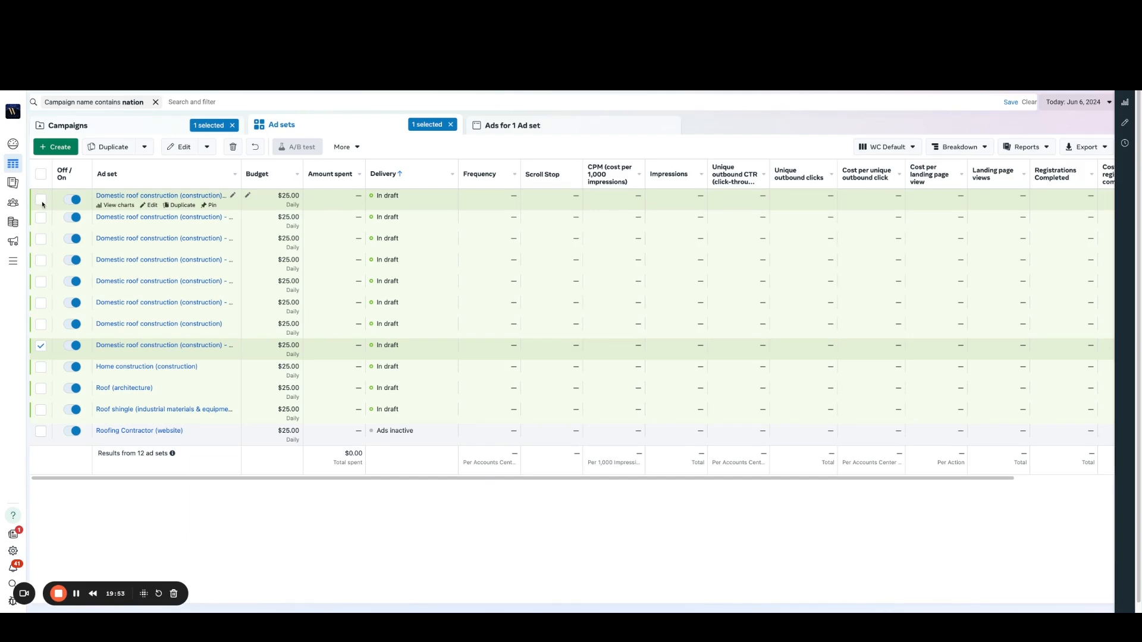
Step: Delete the eight Domestic roof construction (construction) ad sets, keeping Home construction, Roof (architecture), Roof shingle and Roofing Contractor (website)
{"action": "left_click", "coordinate": [40, 173]}
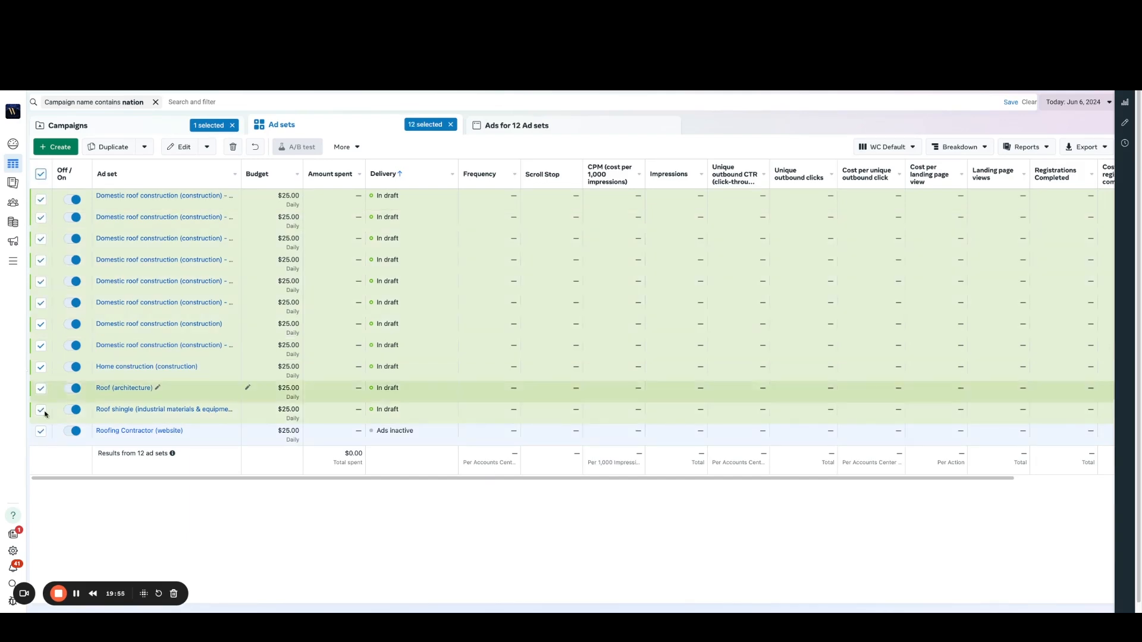
{"action": "left_click", "coordinate": [42, 433]}
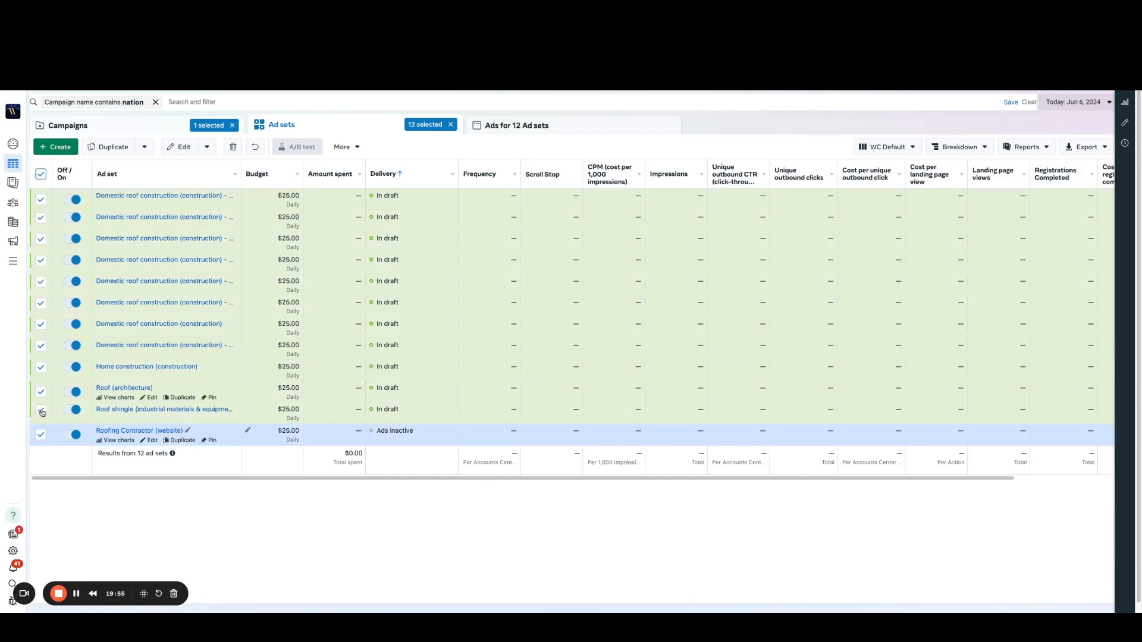
{"action": "left_click", "coordinate": [42, 412]}
{"action": "left_click", "coordinate": [40, 392]}
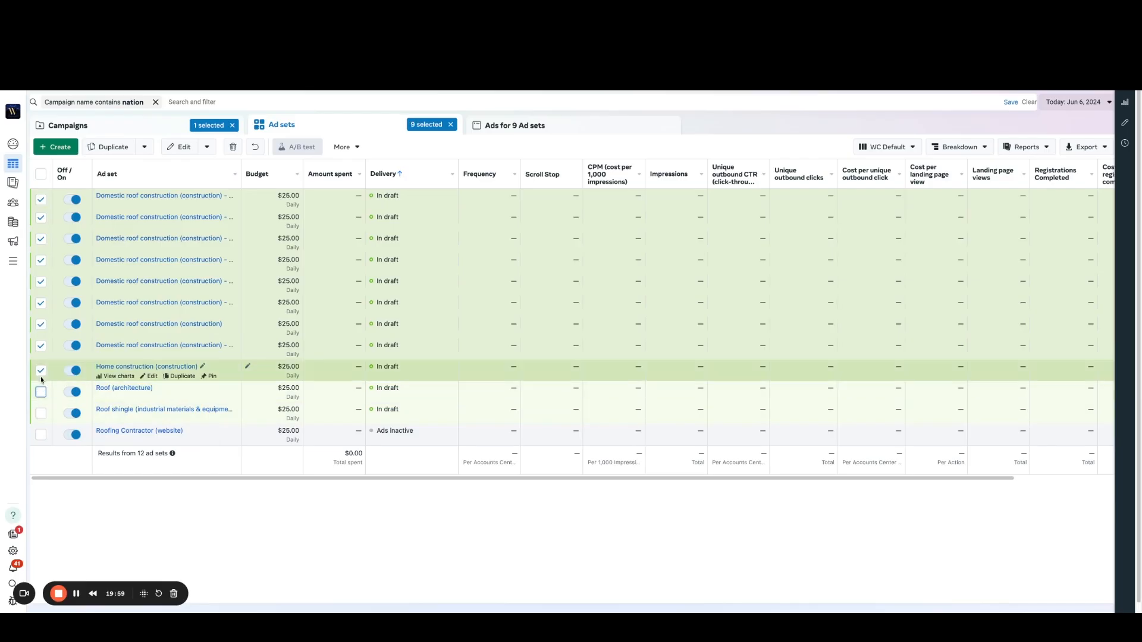
{"action": "left_click", "coordinate": [40, 370]}
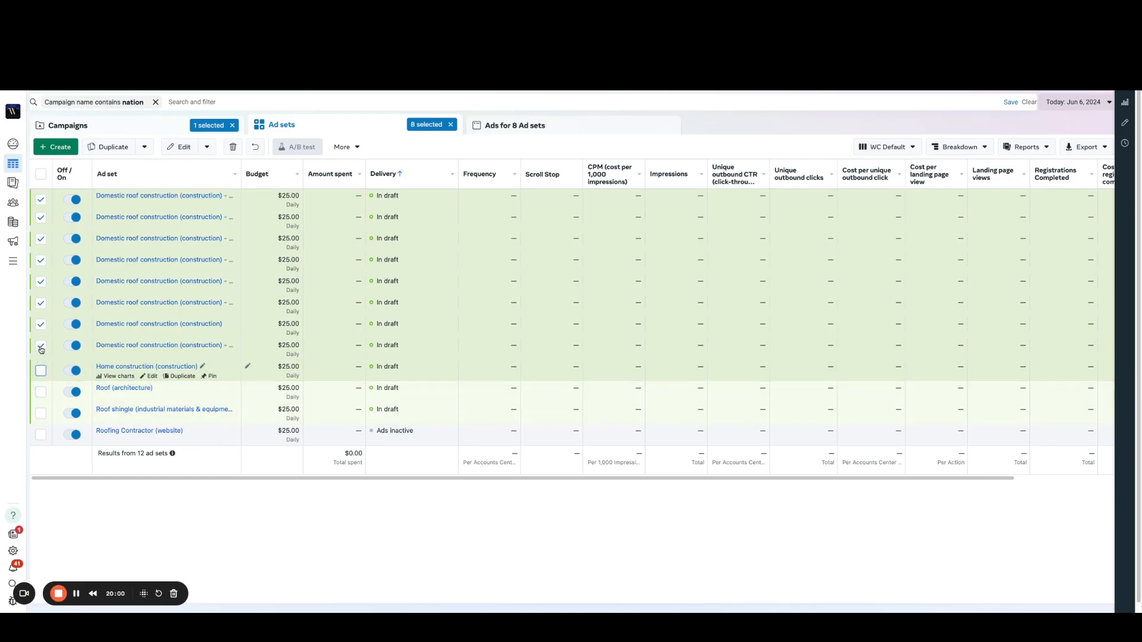
{"action": "left_click", "coordinate": [234, 148]}
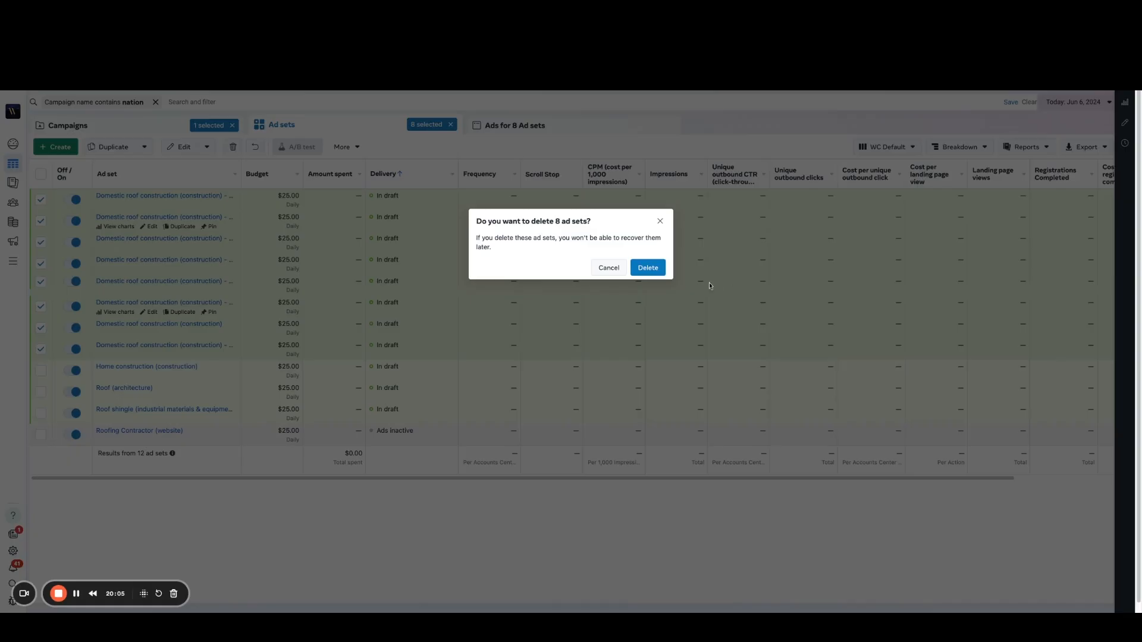
{"action": "left_click", "coordinate": [659, 267]}
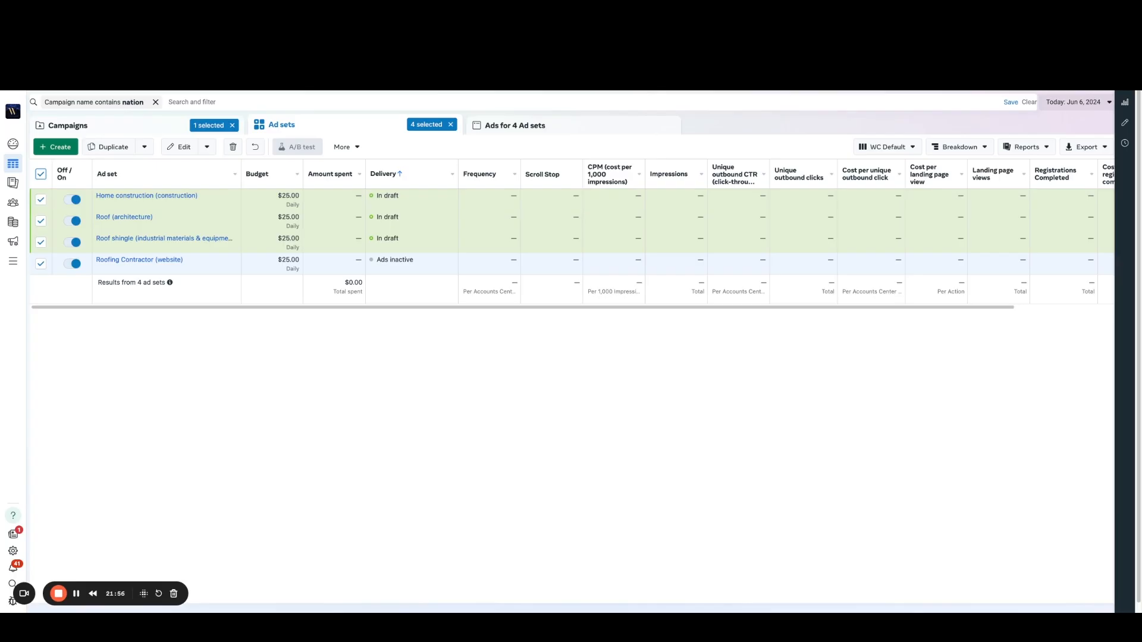
Step: Publish all drafted ad sets and their Video Ad 1.1 ads, and return to the campaign list
{"action": "left_click", "coordinate": [1054, 79]}
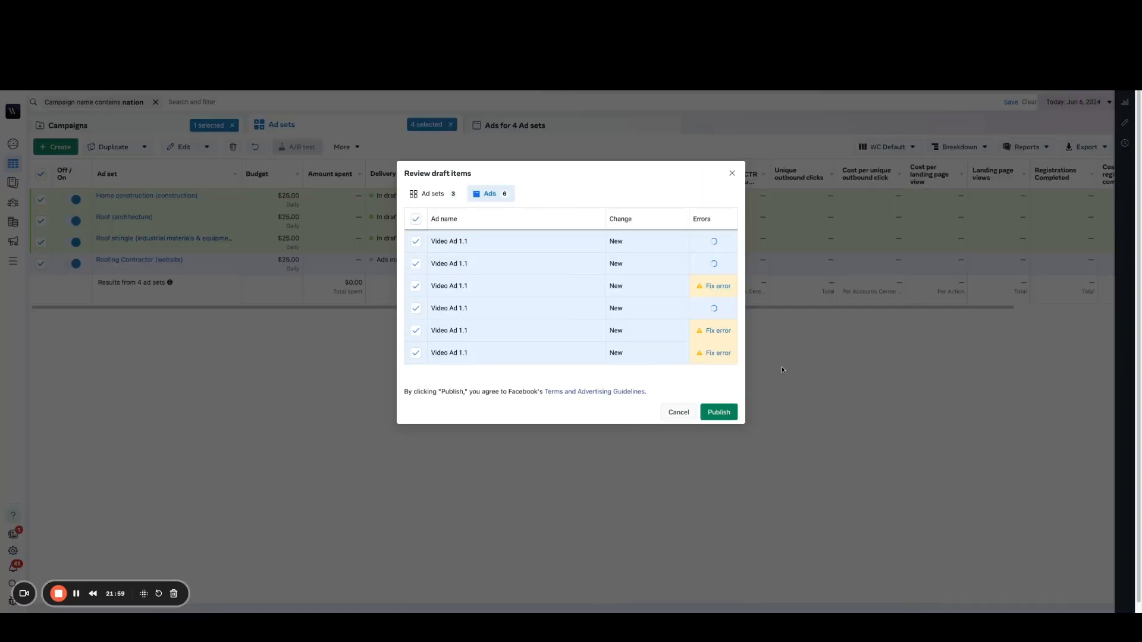
{"action": "left_click", "coordinate": [720, 414]}
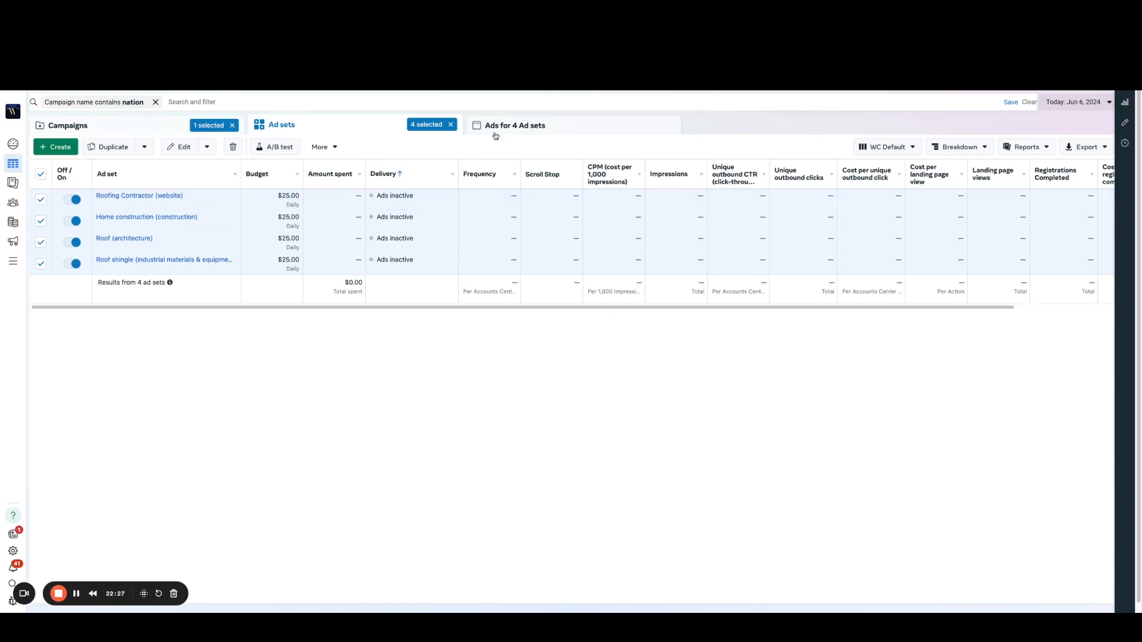
{"action": "left_click", "coordinate": [108, 132]}
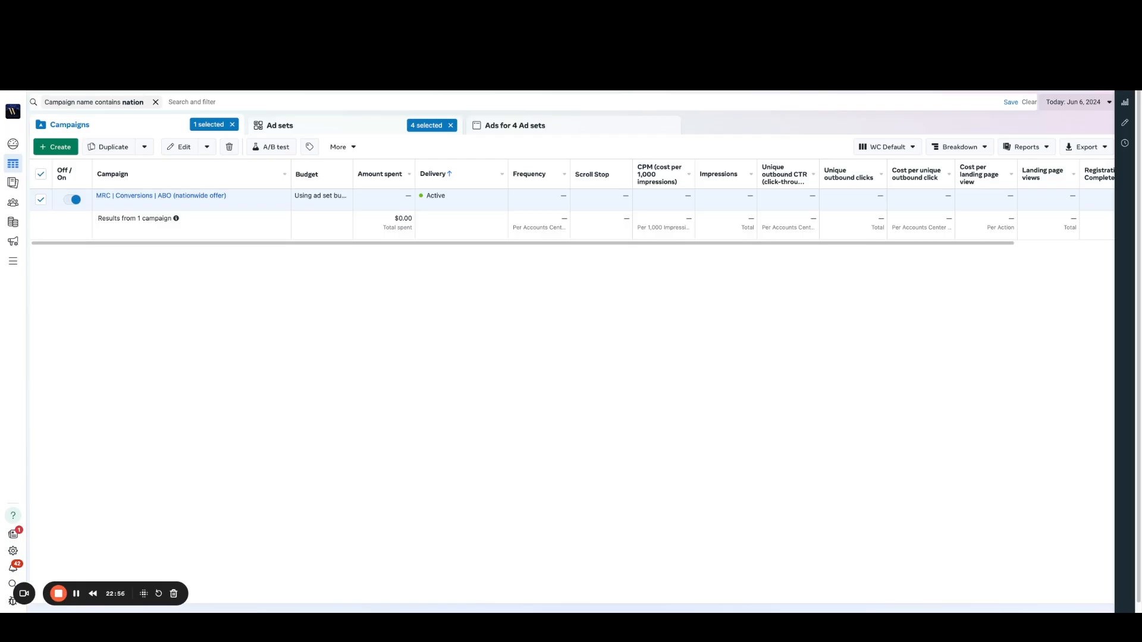
{"action": "mouse_move", "coordinate": [178, 198]}
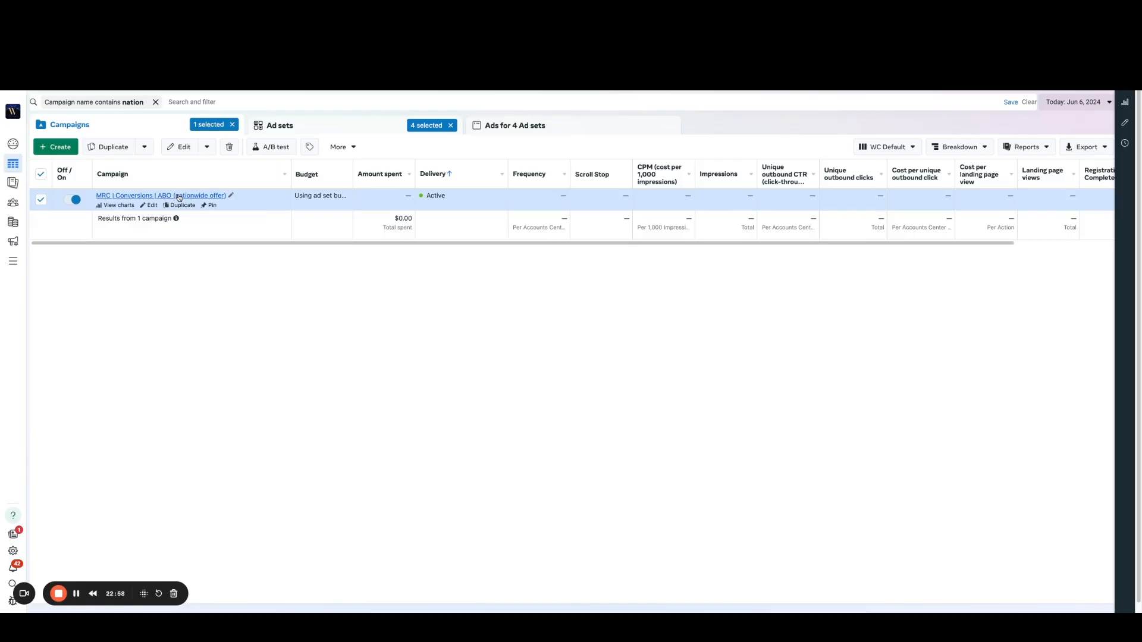